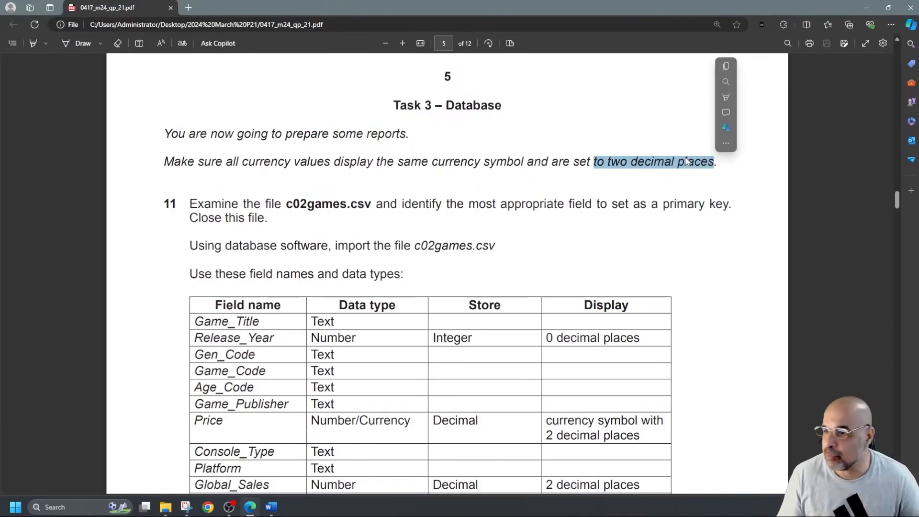
# Step: Mark c02games.csv in the question paper and open it from the 2024 March P21 folder
pyautogui.scroll(-1, 378, 192)
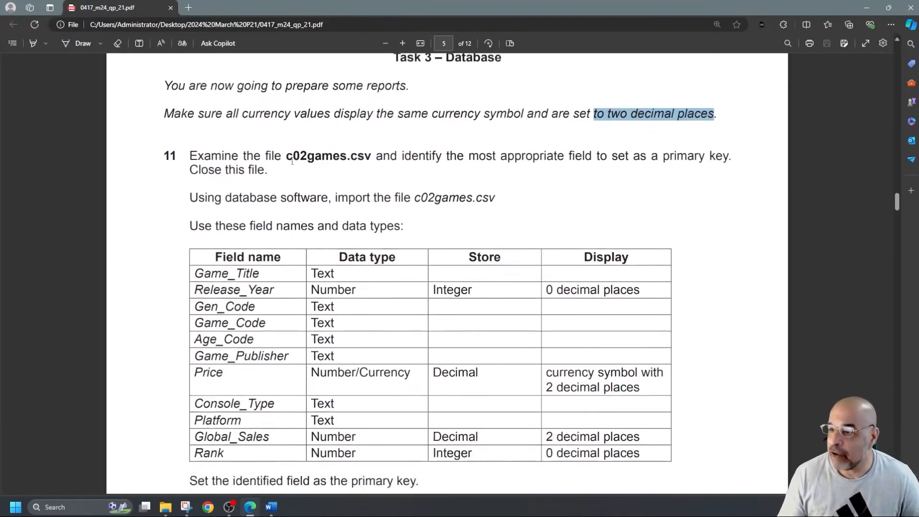
pyautogui.moveTo(288, 158); pyautogui.dragTo(378, 172)
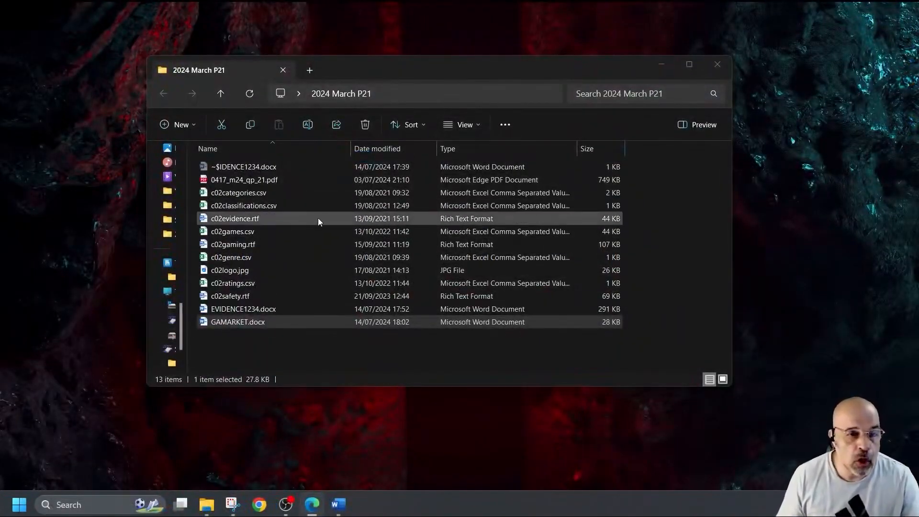
pyautogui.click(247, 234)
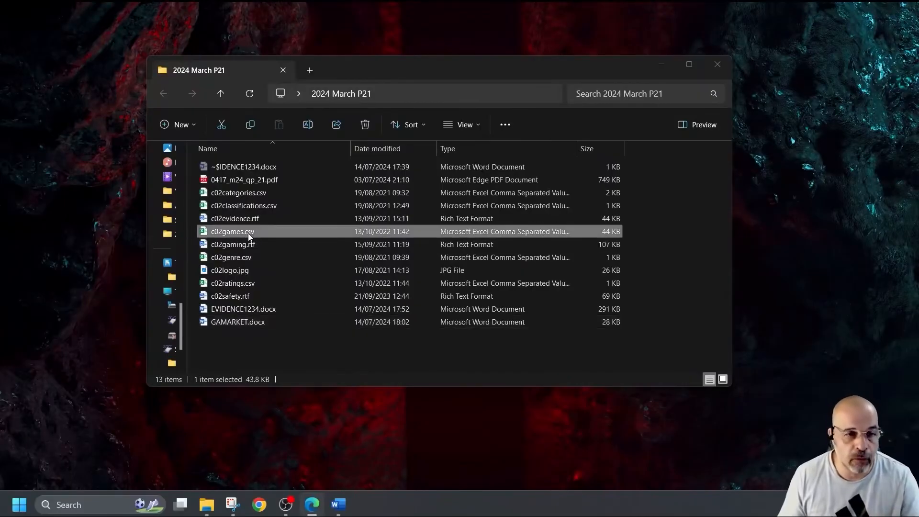
pyautogui.doubleClick(248, 234)
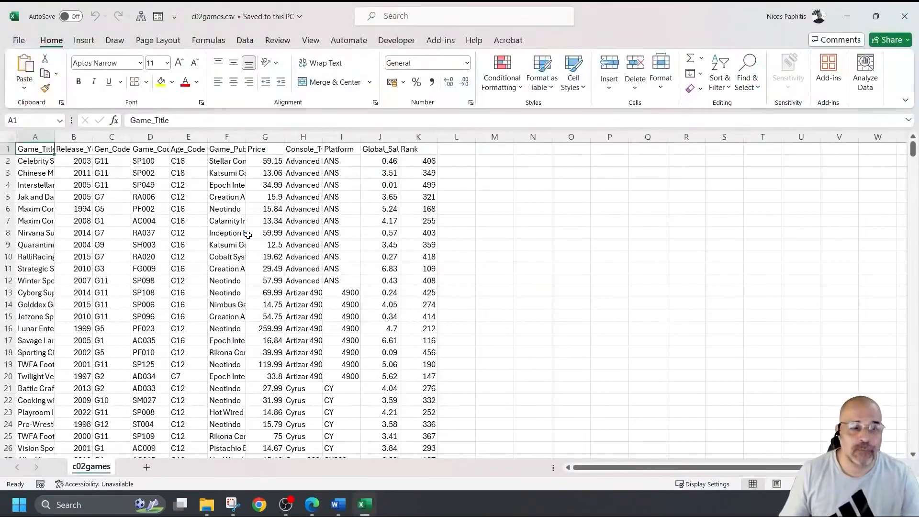
# Step: Autofit every worksheet column in c02games.csv, then select columns A to K
pyautogui.click(8, 137)
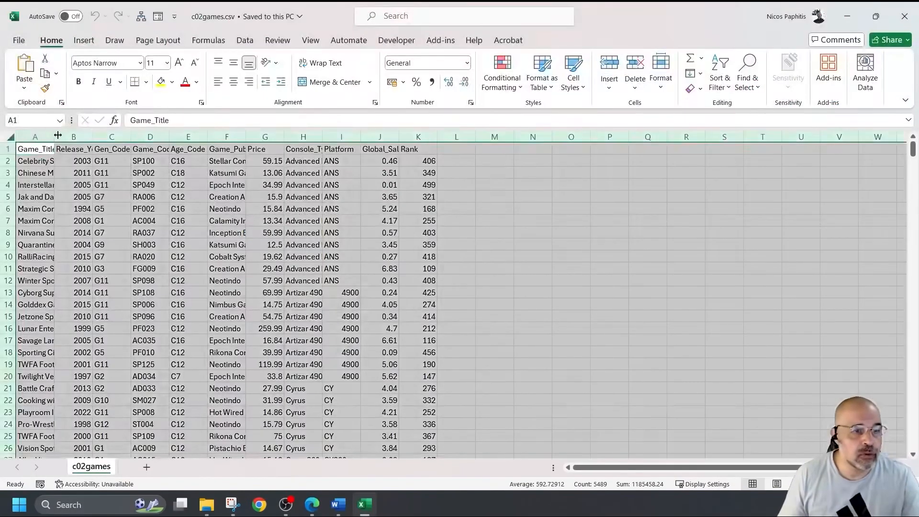
pyautogui.doubleClick(91, 138)
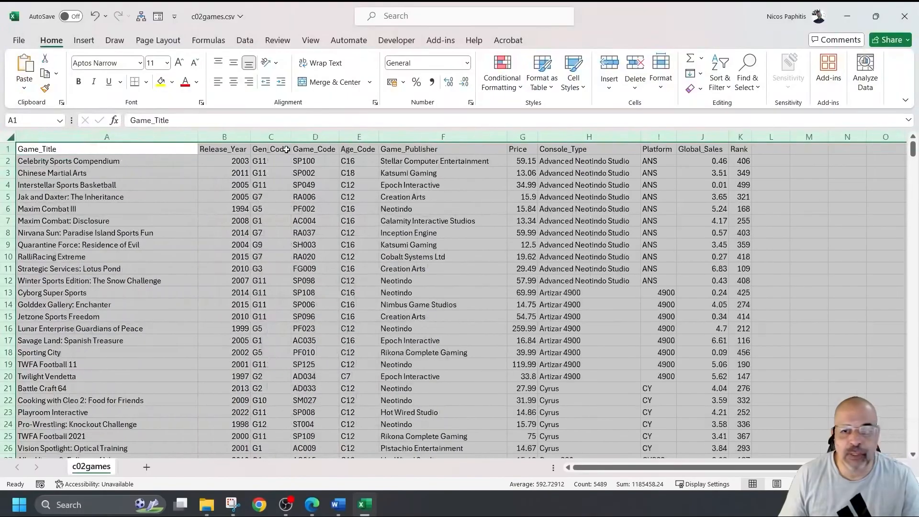
pyautogui.scroll(-7, 406, 231)
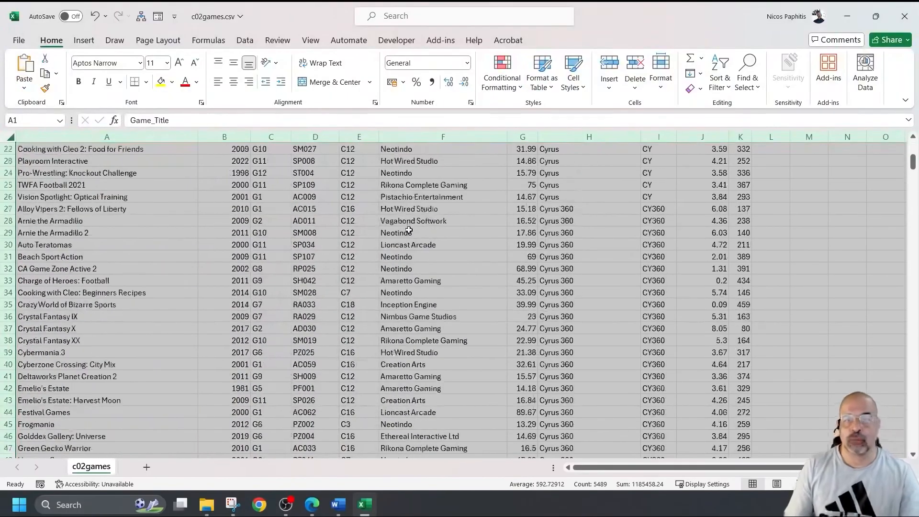
pyautogui.scroll(7, 406, 231)
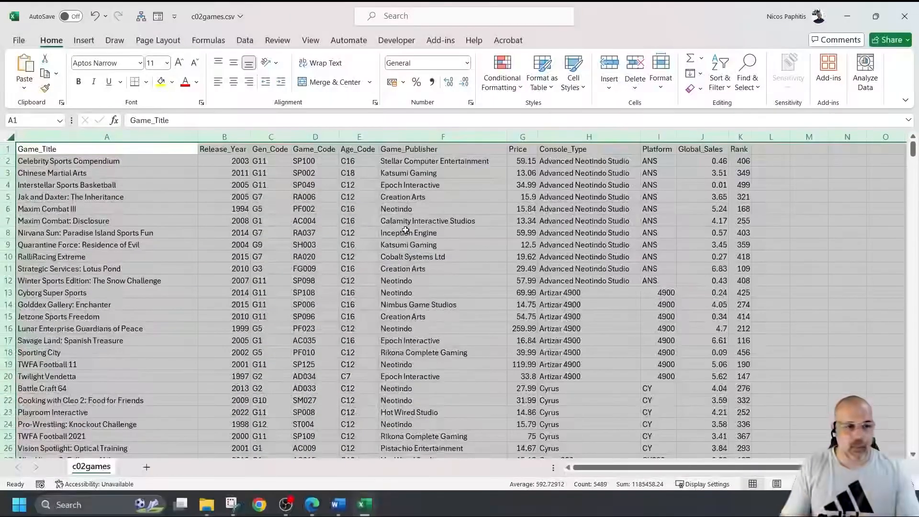
pyautogui.click(406, 268)
pyautogui.moveTo(155, 137); pyautogui.dragTo(733, 137)
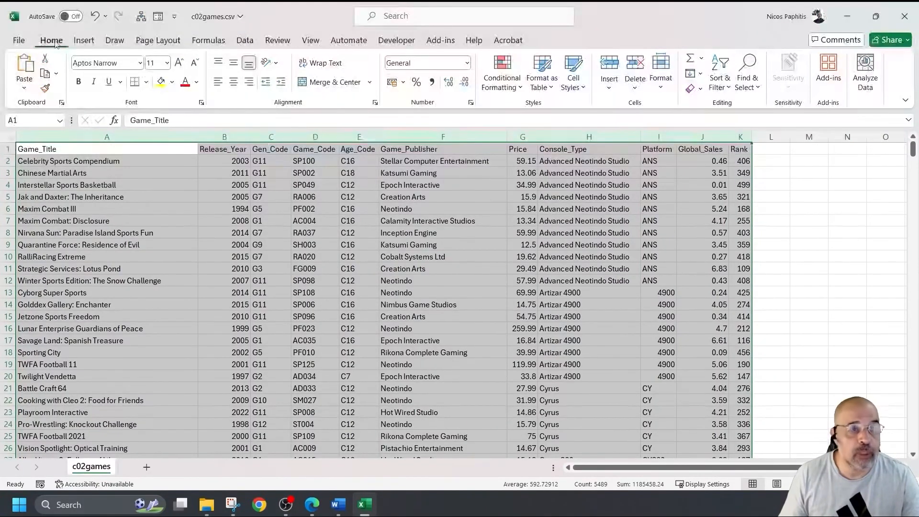
# Step: Start a new conditional formatting rule that flags duplicate values
pyautogui.click(516, 88)
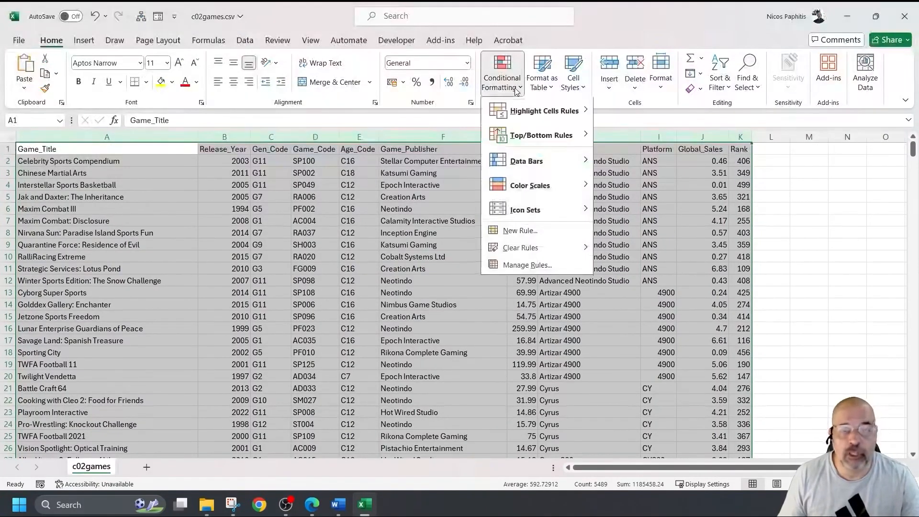
pyautogui.click(553, 268)
pyautogui.moveTo(575, 321); pyautogui.dragTo(318, 146)
pyautogui.click(201, 176)
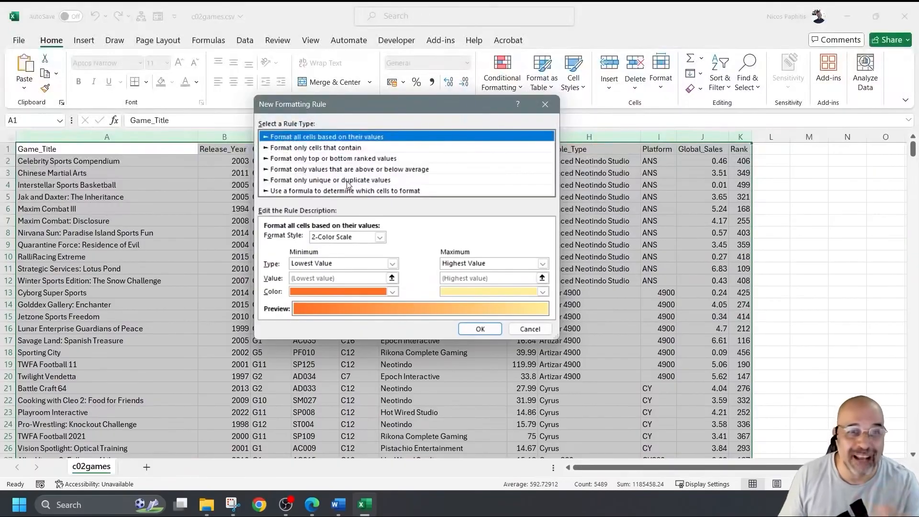
pyautogui.click(349, 180)
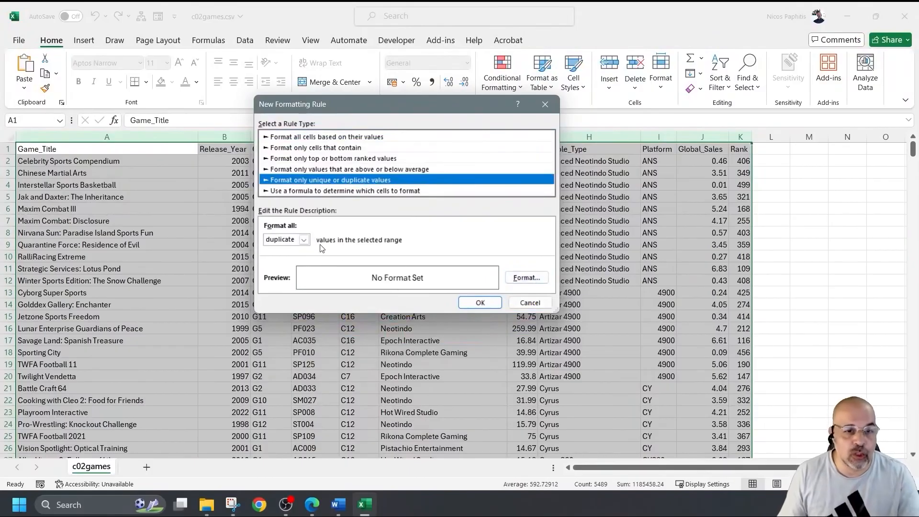
pyautogui.click(304, 240)
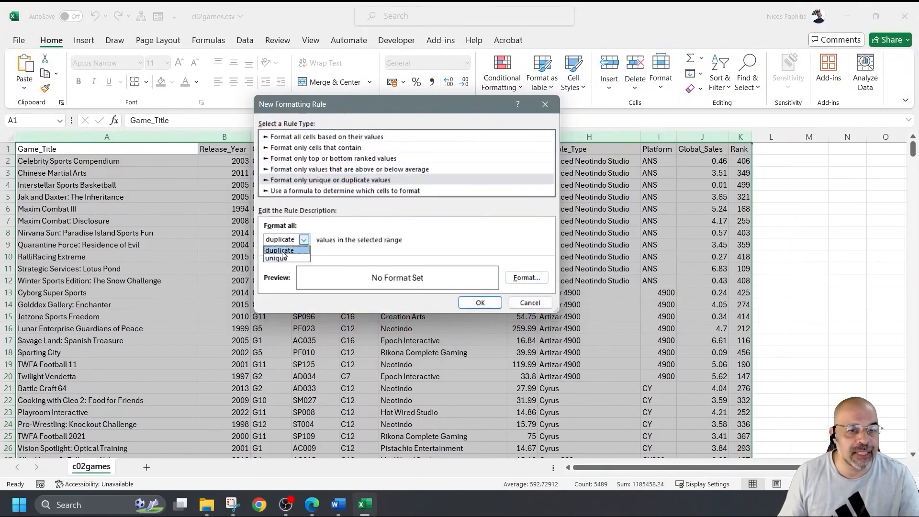
pyautogui.click(285, 250)
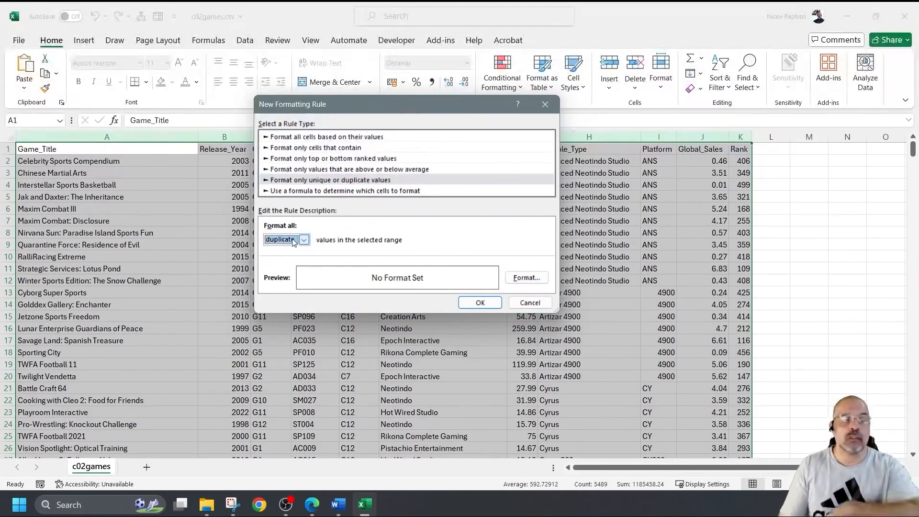
# Step: Give the duplicates rule a gold fill and apply it to columns A:K
pyautogui.click(527, 278)
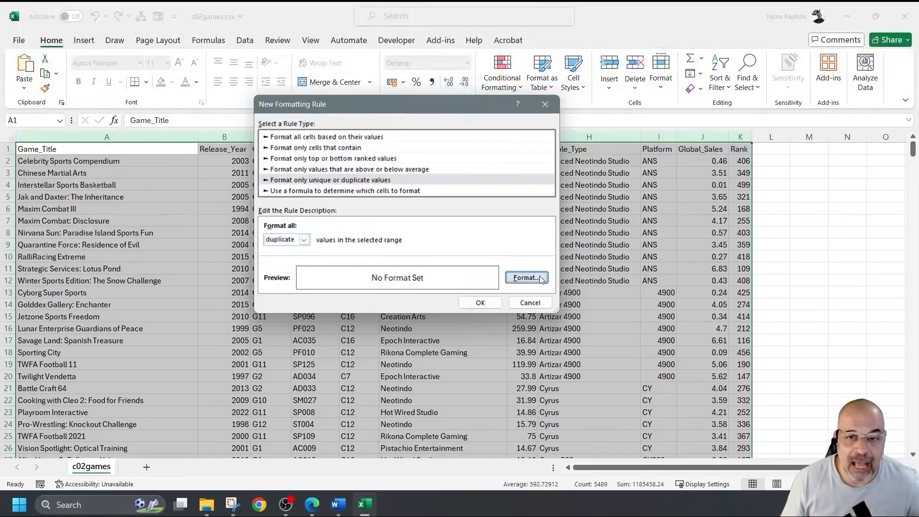
pyautogui.click(368, 73)
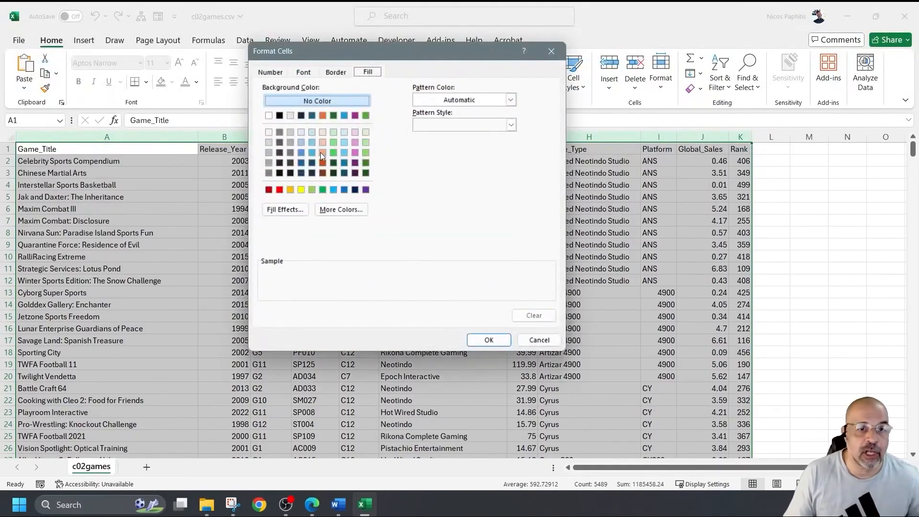
pyautogui.click(290, 189)
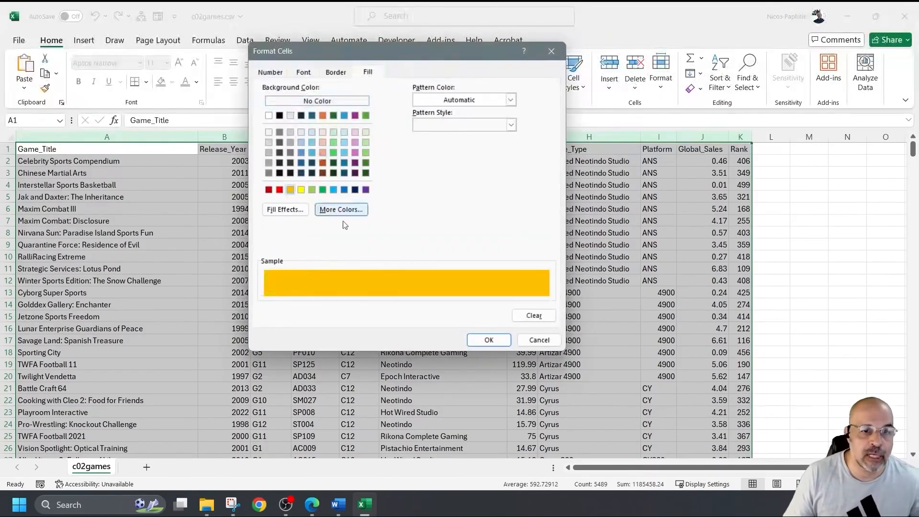
pyautogui.click(505, 342)
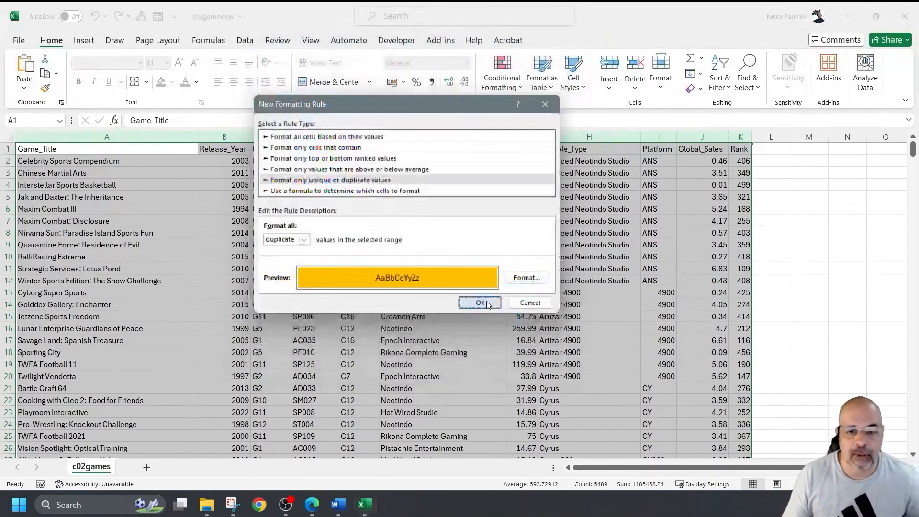
pyautogui.click(500, 301)
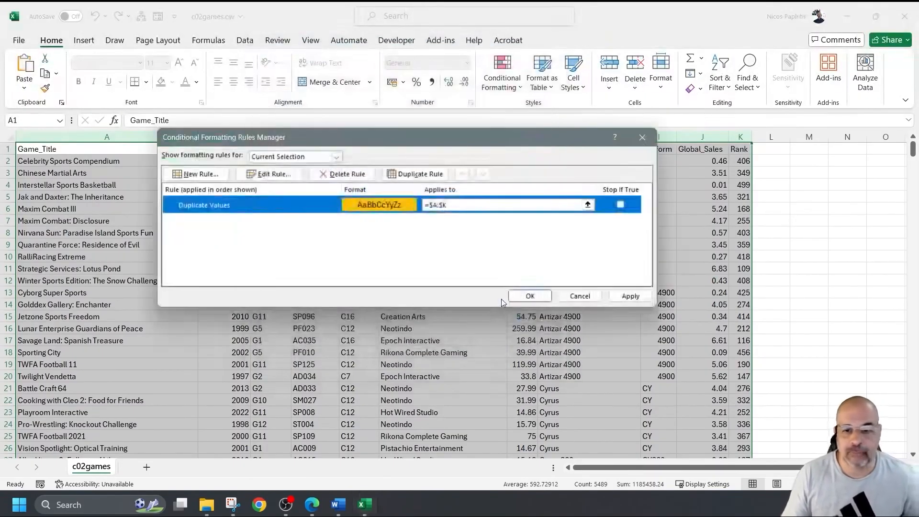
pyautogui.click(623, 297)
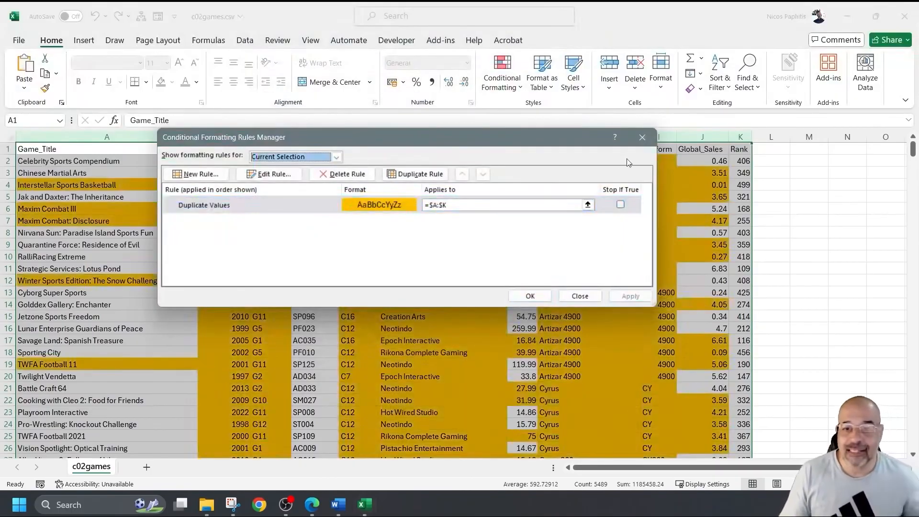
pyautogui.click(642, 138)
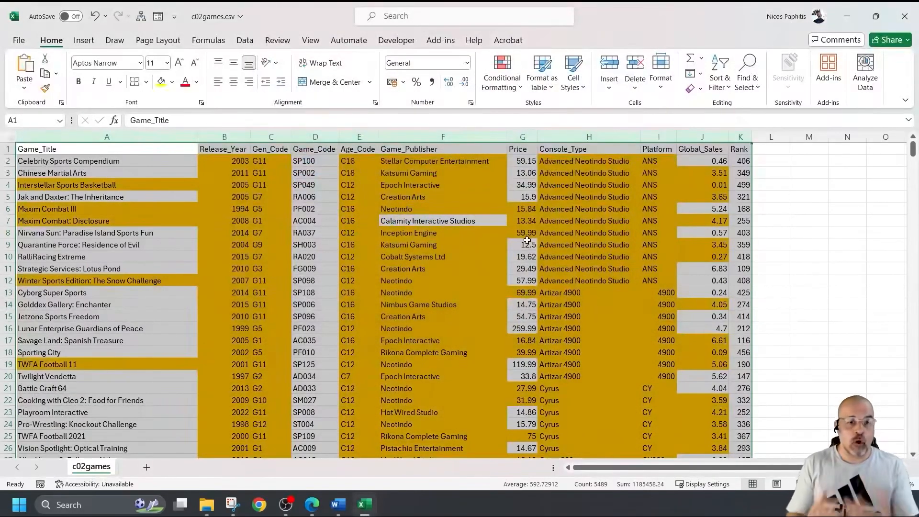
pyautogui.click(298, 220)
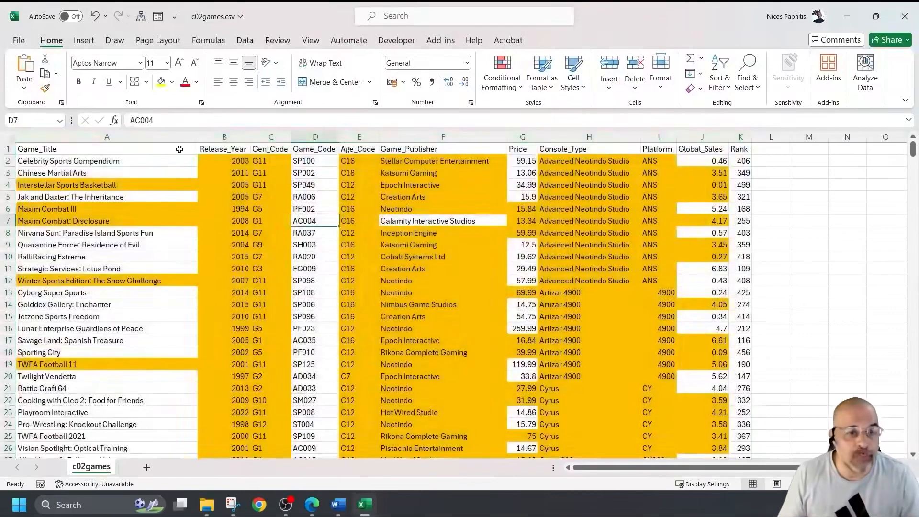
pyautogui.click(216, 137)
pyautogui.click(278, 137)
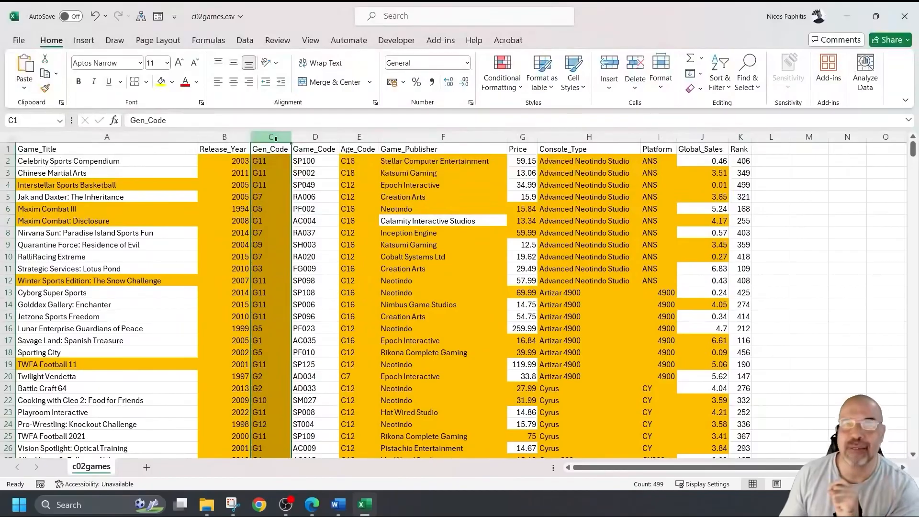
pyautogui.click(106, 137)
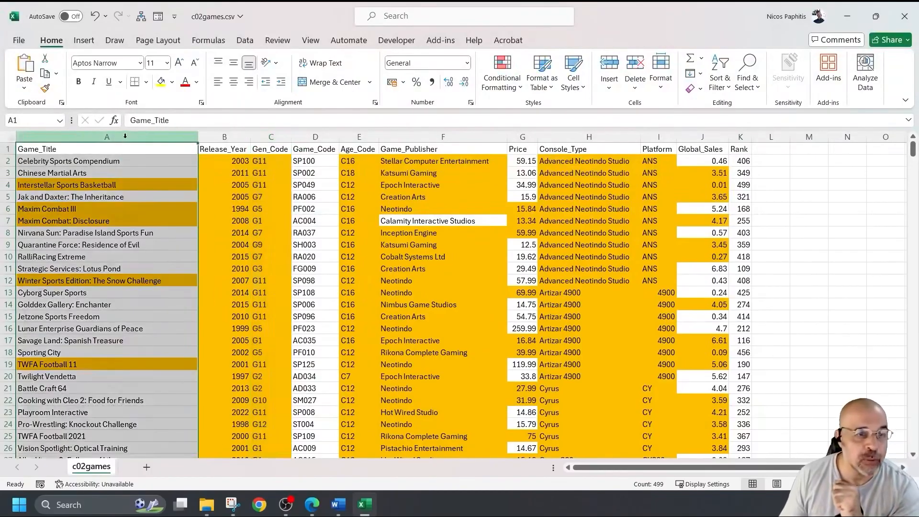
pyautogui.click(240, 137)
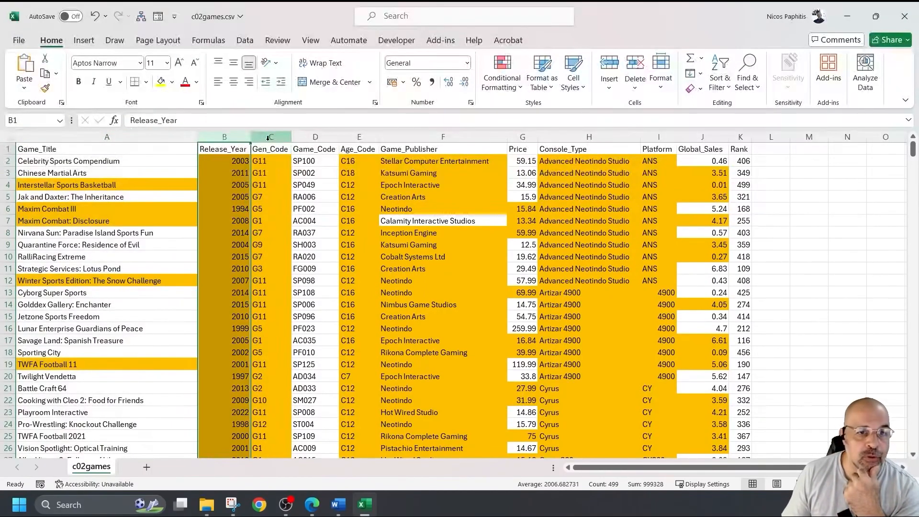
pyautogui.click(258, 138)
pyautogui.click(313, 137)
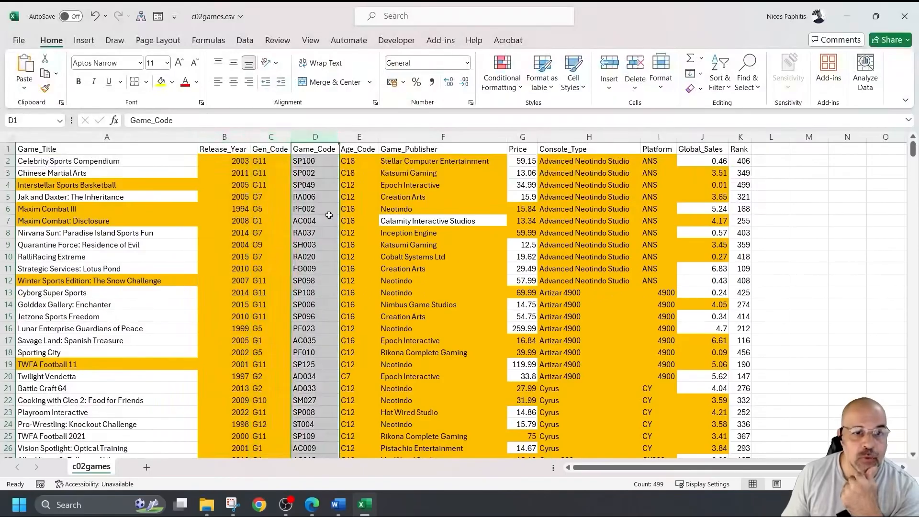
pyautogui.click(361, 136)
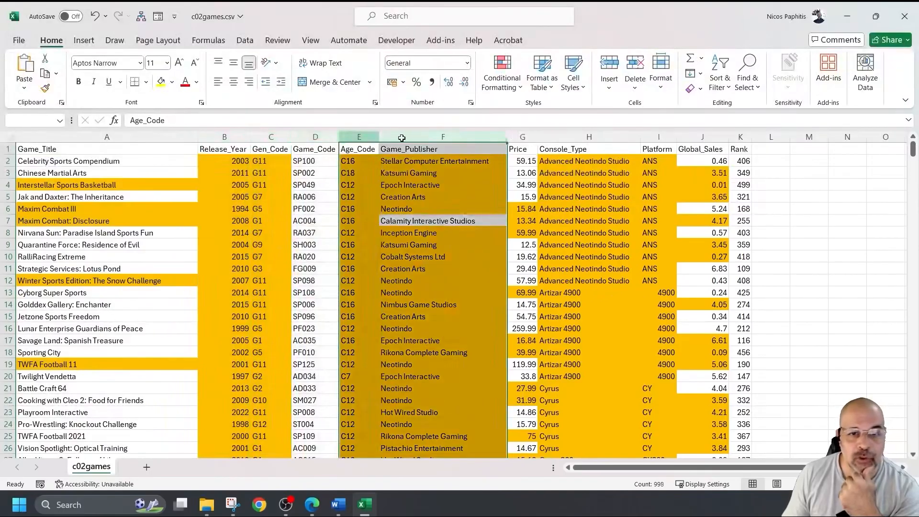
pyautogui.click(401, 137)
pyautogui.click(535, 138)
pyautogui.click(565, 136)
pyautogui.click(652, 137)
pyautogui.click(694, 137)
pyautogui.click(738, 138)
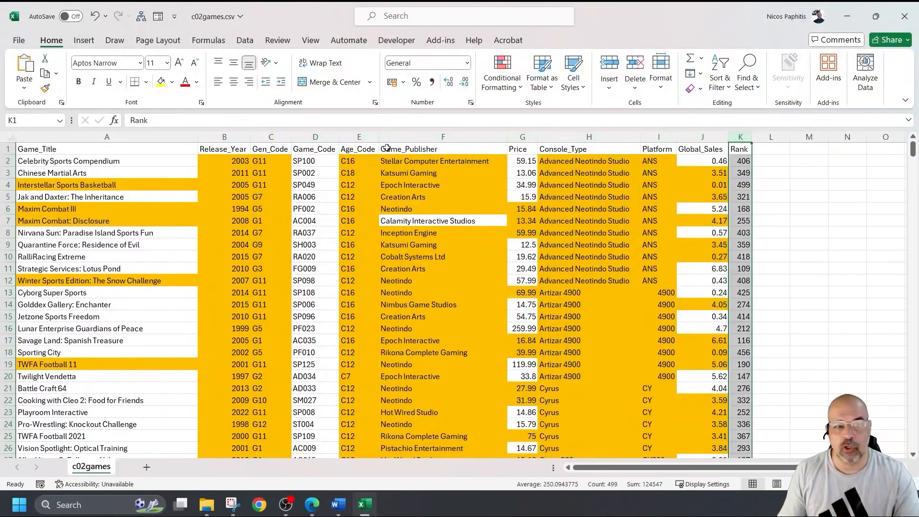
pyautogui.click(318, 135)
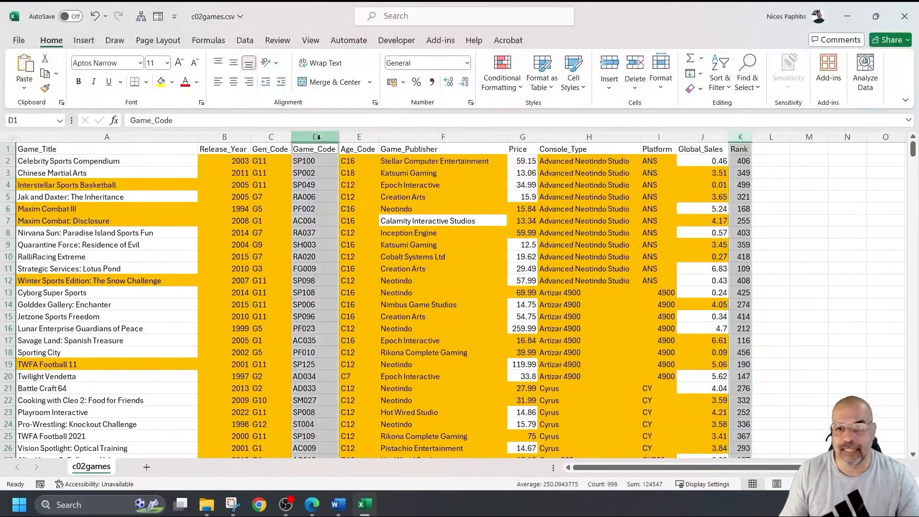
pyautogui.scroll(-5, 369, 191)
pyautogui.scroll(-13, 402, 224)
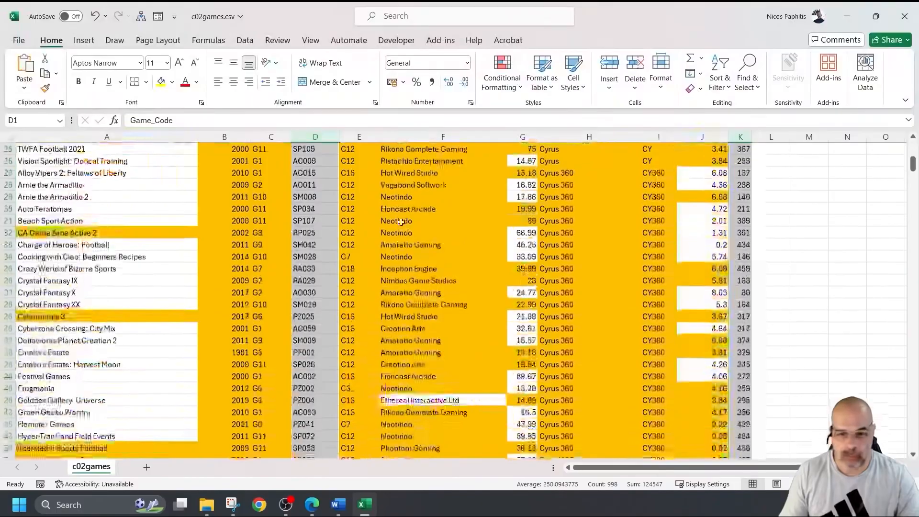
pyautogui.scroll(-1, 402, 221)
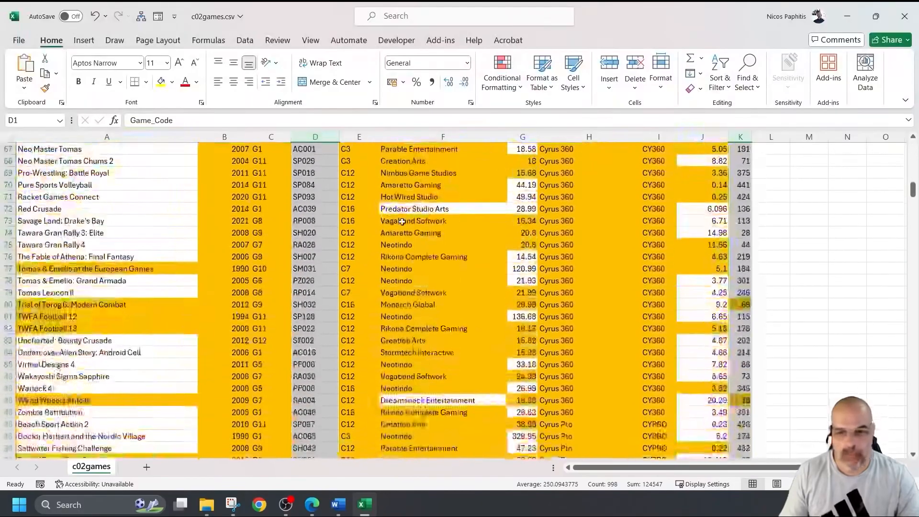
pyautogui.click(743, 304)
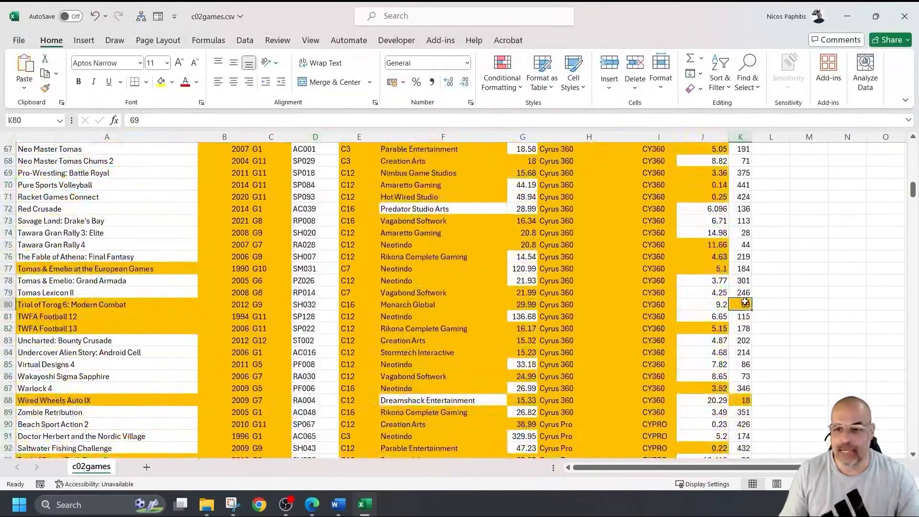
pyautogui.keyDown('ctrl'); pyautogui.click(750, 402); pyautogui.keyUp('ctrl')
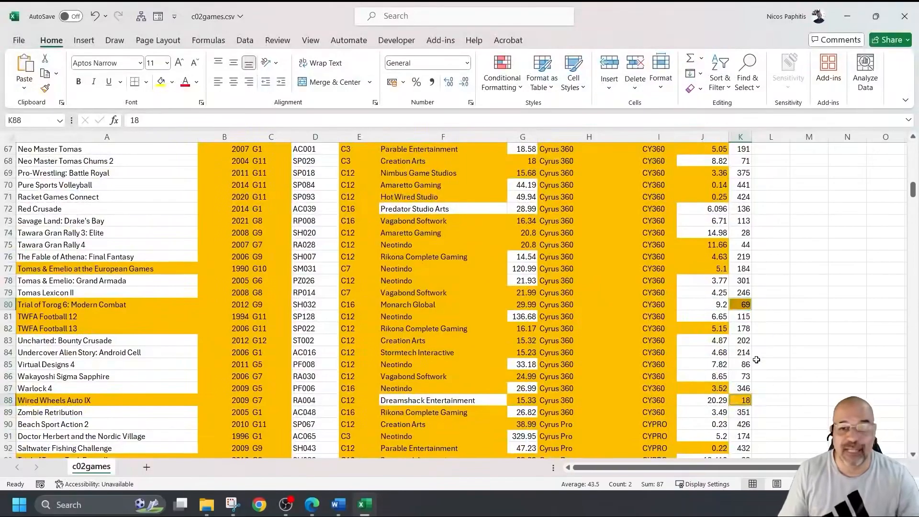
pyautogui.click(315, 137)
pyautogui.scroll(-7, 311, 213)
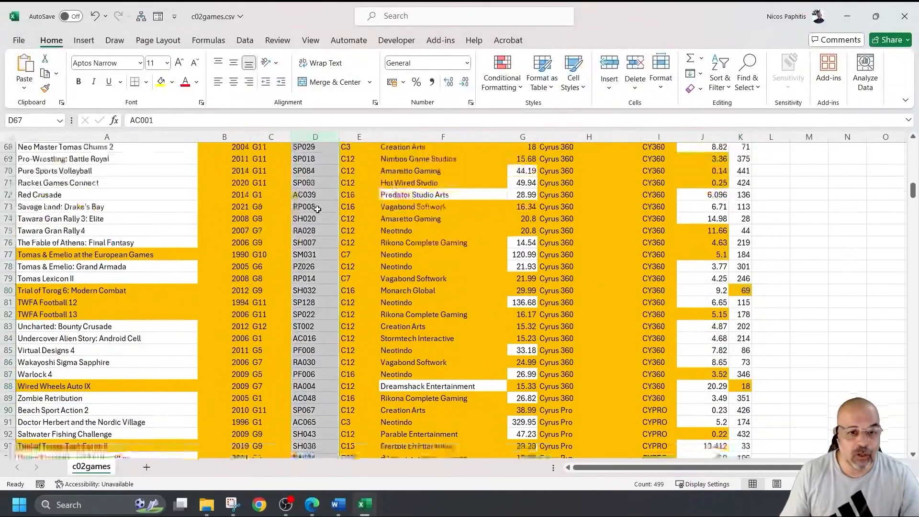
pyautogui.scroll(-20, 311, 213)
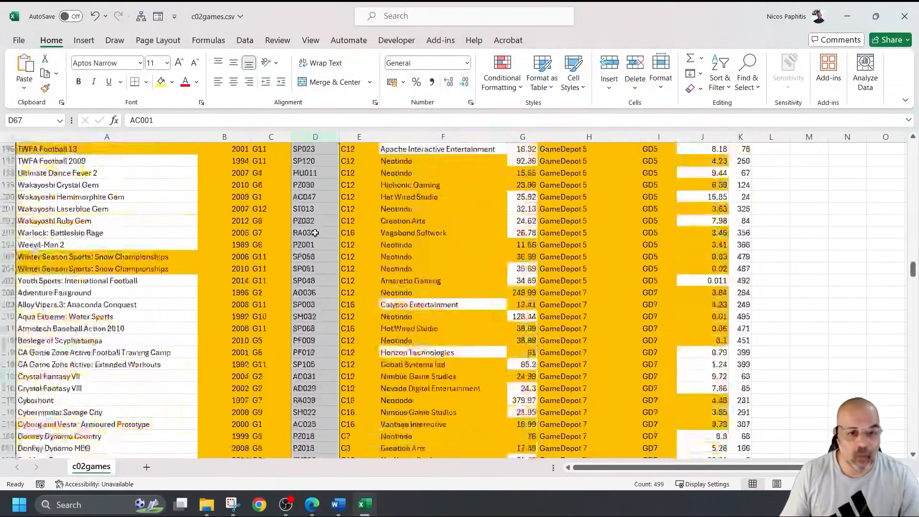
pyautogui.scroll(-20, 312, 236)
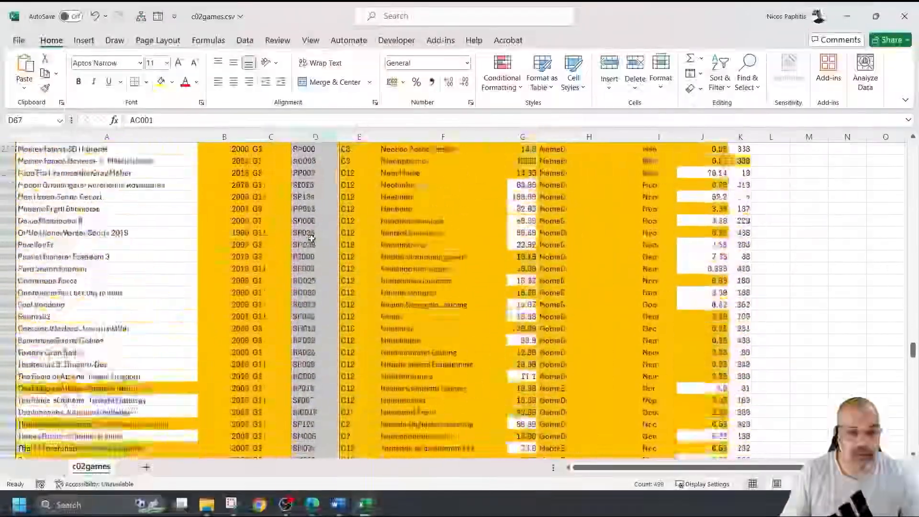
pyautogui.scroll(-20, 311, 238)
pyautogui.scroll(20, 306, 211)
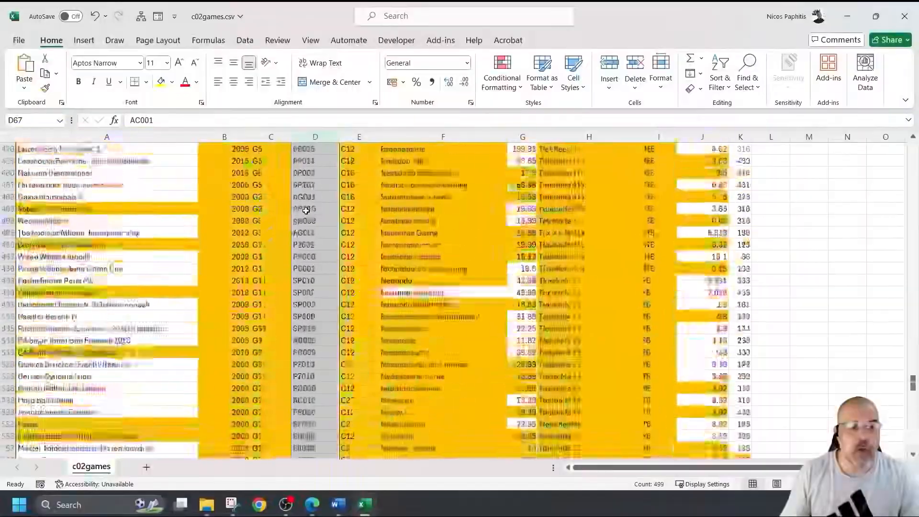
pyautogui.scroll(20, 306, 211)
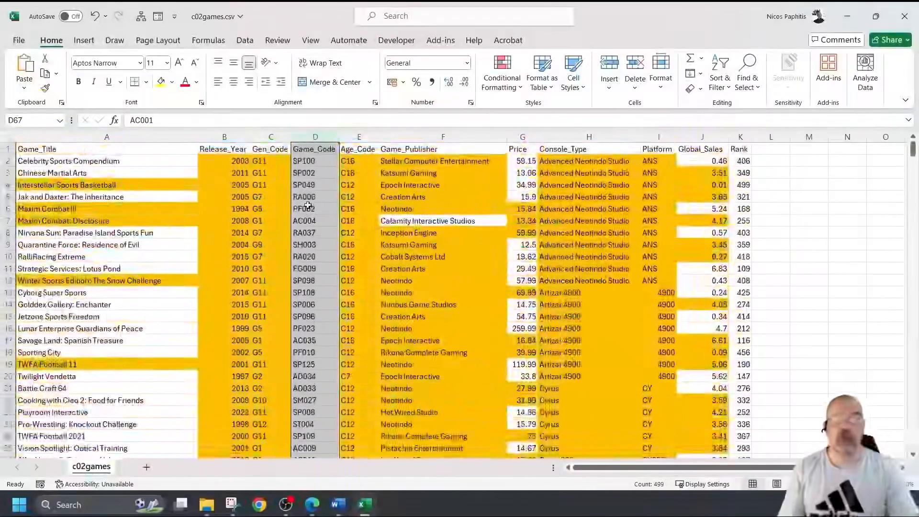
pyautogui.click(325, 150)
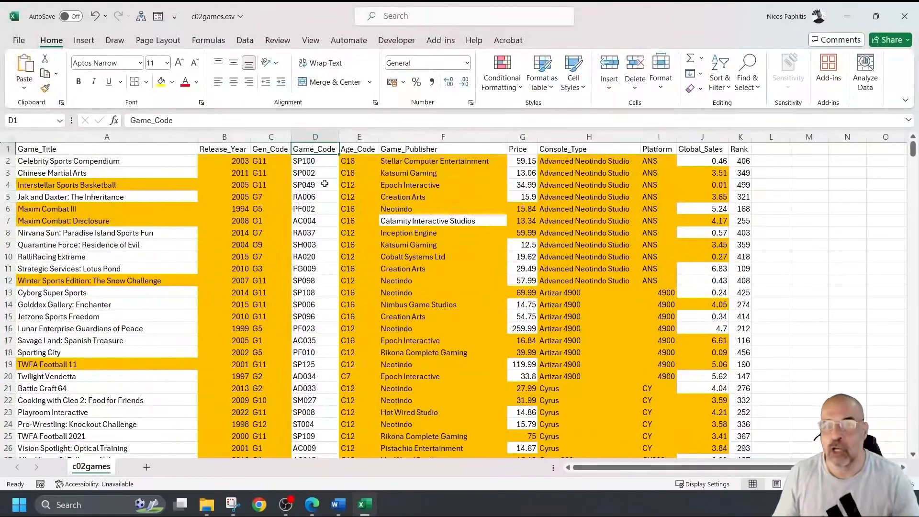
# Step: Close the c02games.csv workbook without saving the changes
pyautogui.click(905, 18)
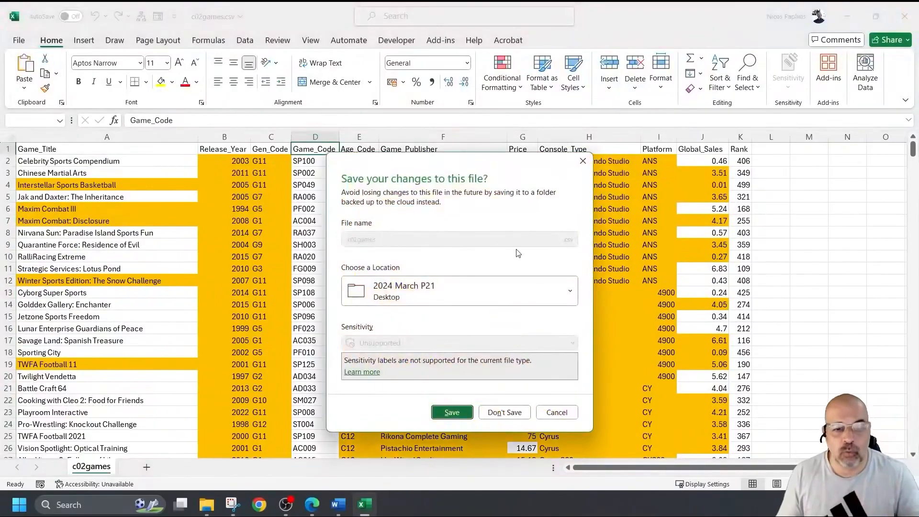
pyautogui.click(506, 412)
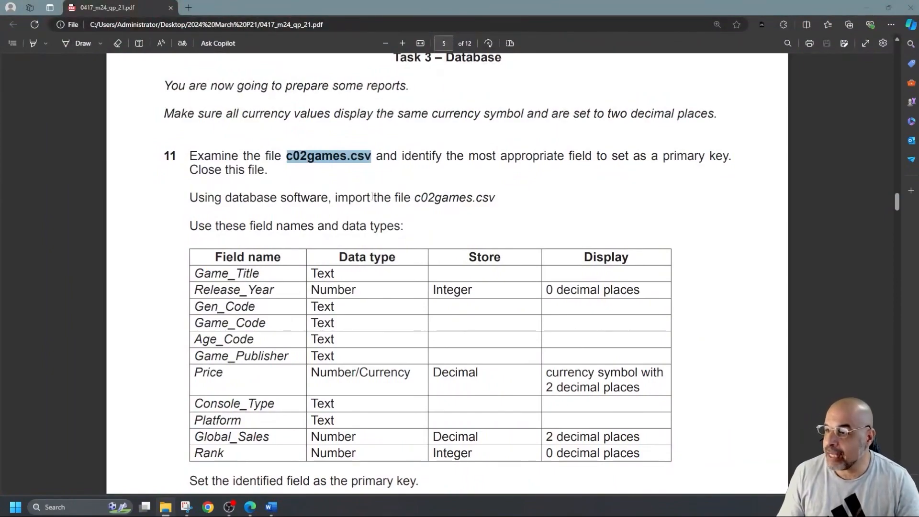
# Step: Highlight Game_Code in yellow in the question paper's field table
pyautogui.moveTo(412, 198); pyautogui.dragTo(526, 195)
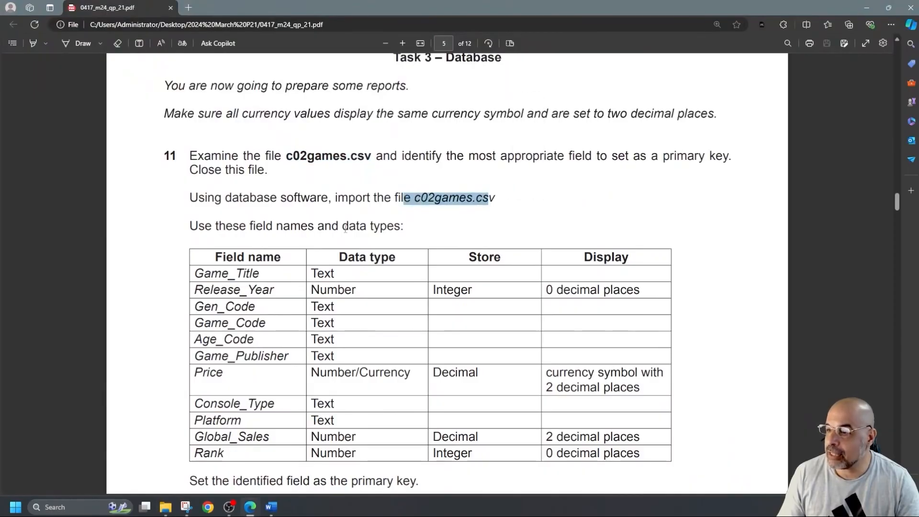
pyautogui.scroll(-2, 402, 234)
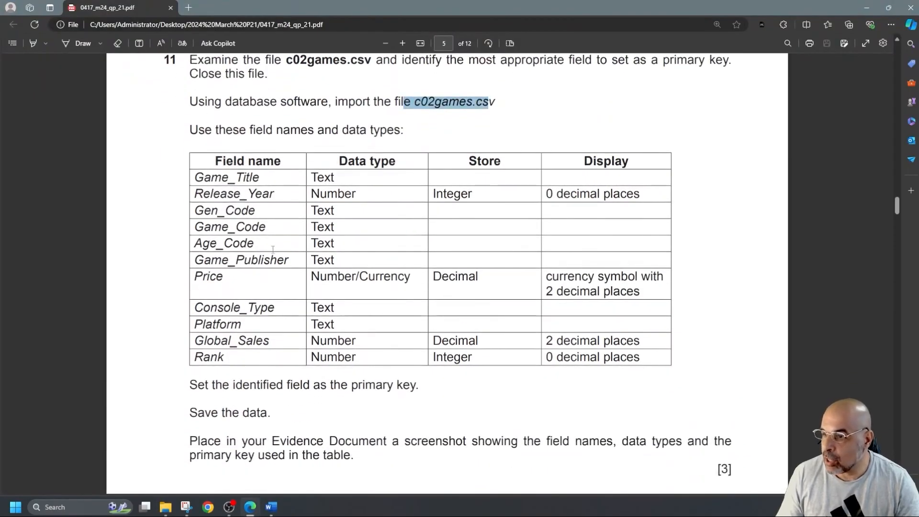
pyautogui.click(38, 44)
pyautogui.moveTo(277, 226); pyautogui.dragTo(163, 226)
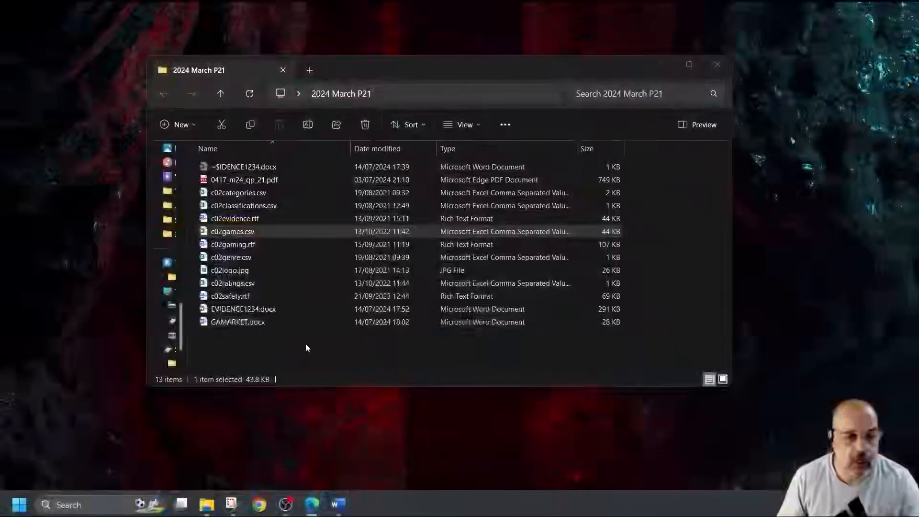
# Step: Start a new Access database and browse to Desktop\2024 March P21
pyautogui.rightClick(307, 346)
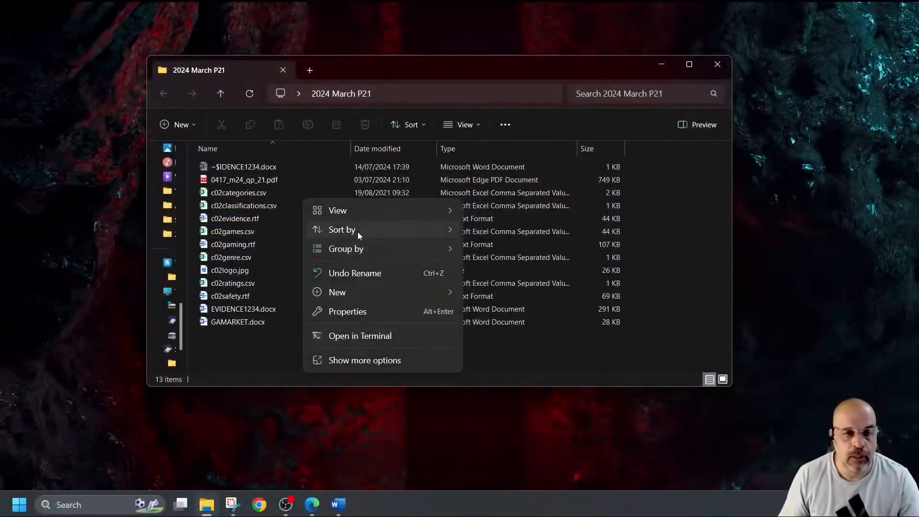
pyautogui.moveTo(393, 291)
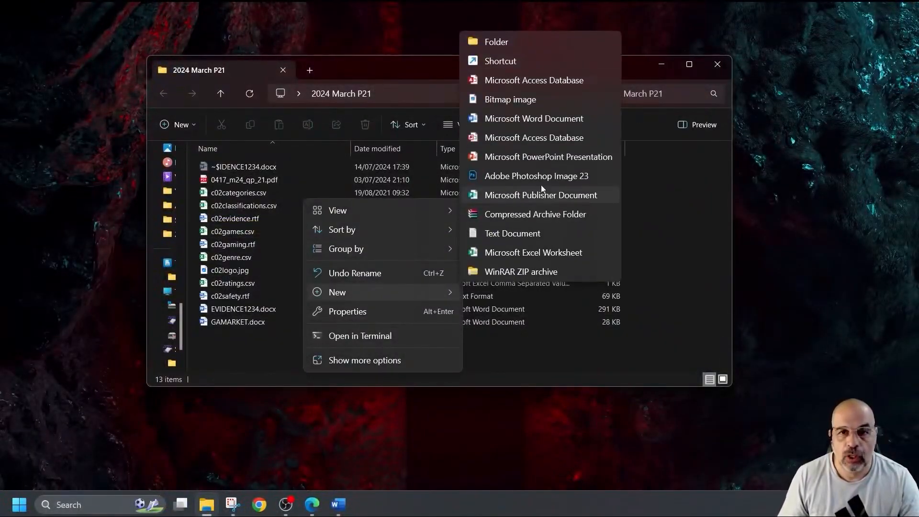
pyautogui.click(556, 137)
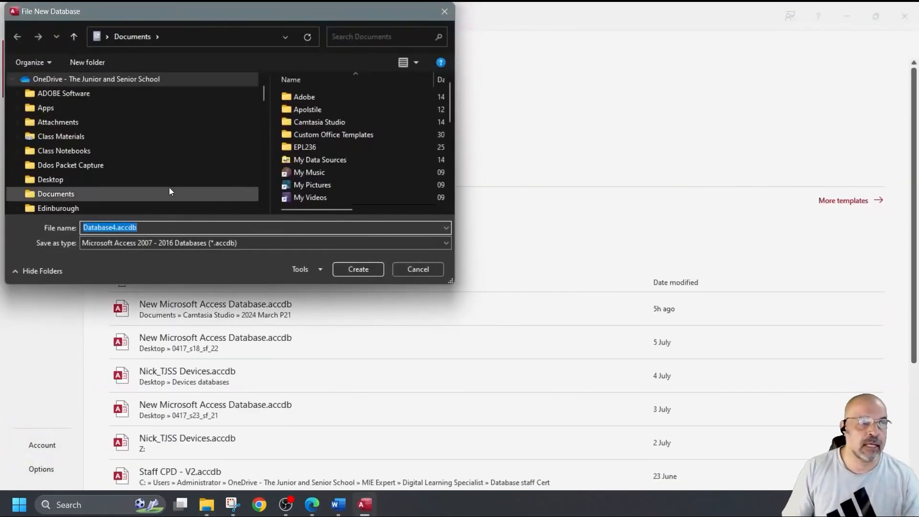
pyautogui.scroll(-10, 95, 182)
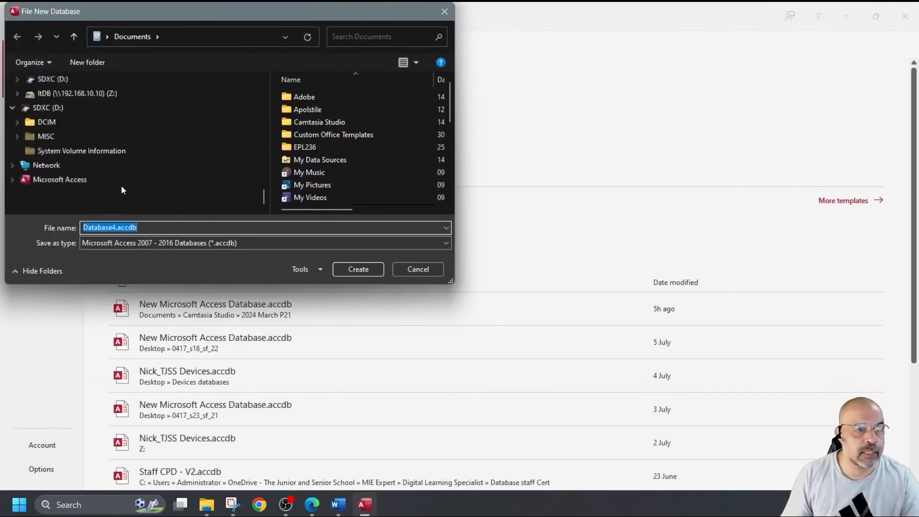
pyautogui.scroll(5, 123, 190)
pyautogui.scroll(-4, 122, 189)
pyautogui.scroll(7, 122, 189)
pyautogui.scroll(-1, 122, 190)
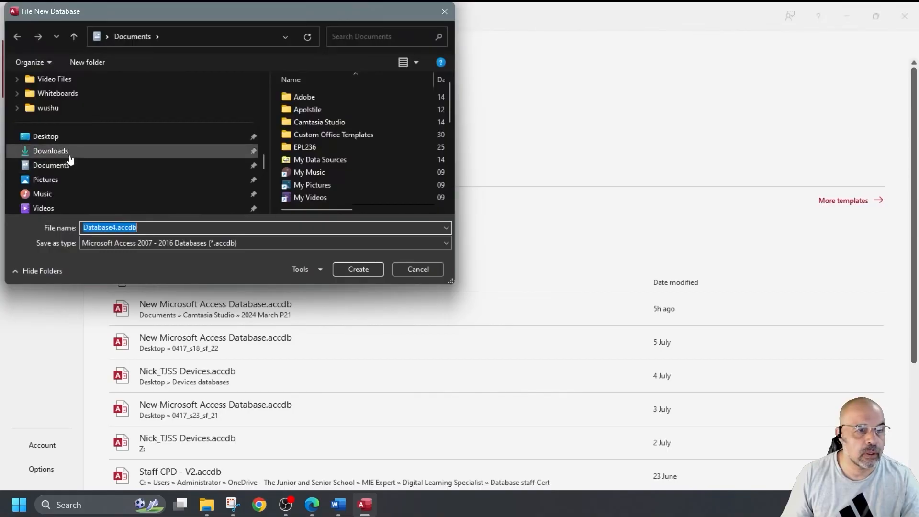
pyautogui.click(64, 138)
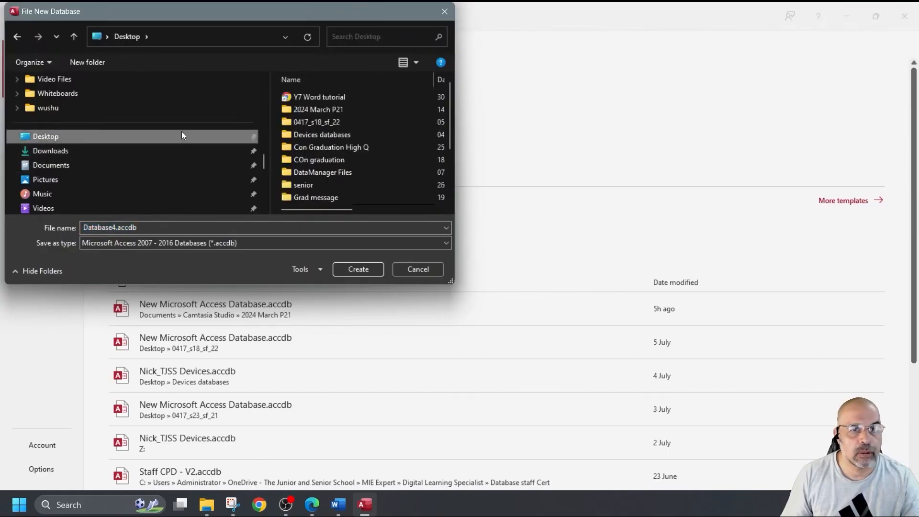
pyautogui.doubleClick(318, 110)
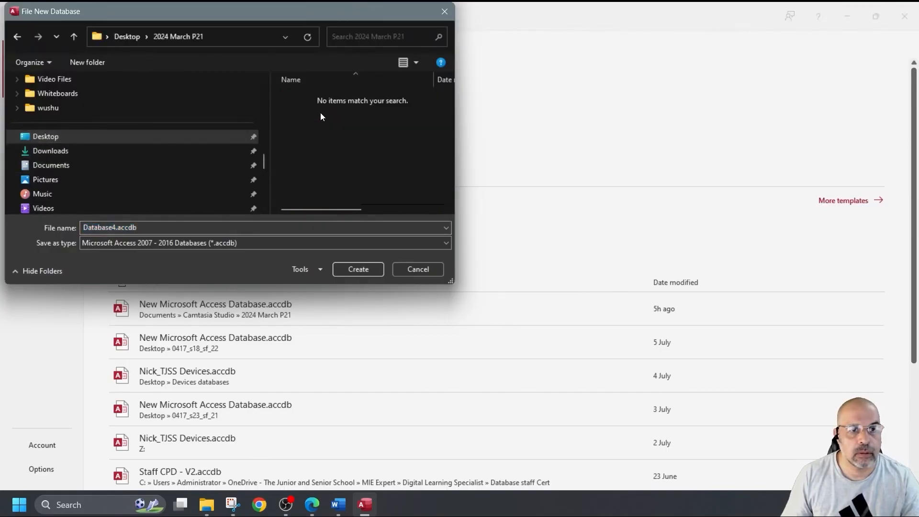
# Step: Name the database March2024_21 and create it
pyautogui.click(151, 230)
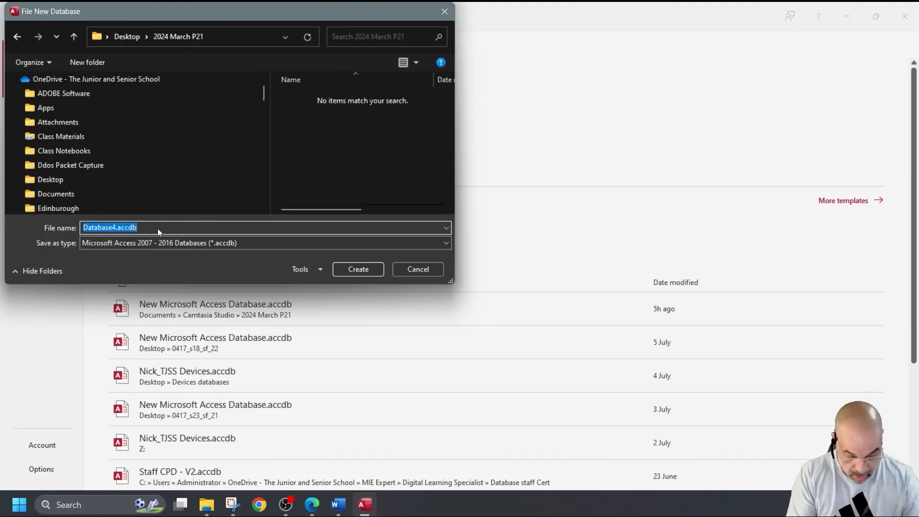
pyautogui.write('March2024_21')
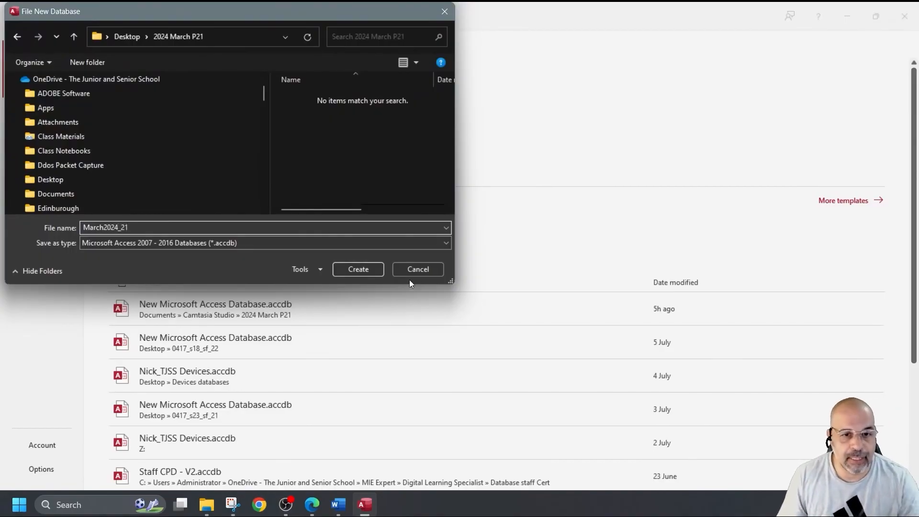
pyautogui.click(372, 271)
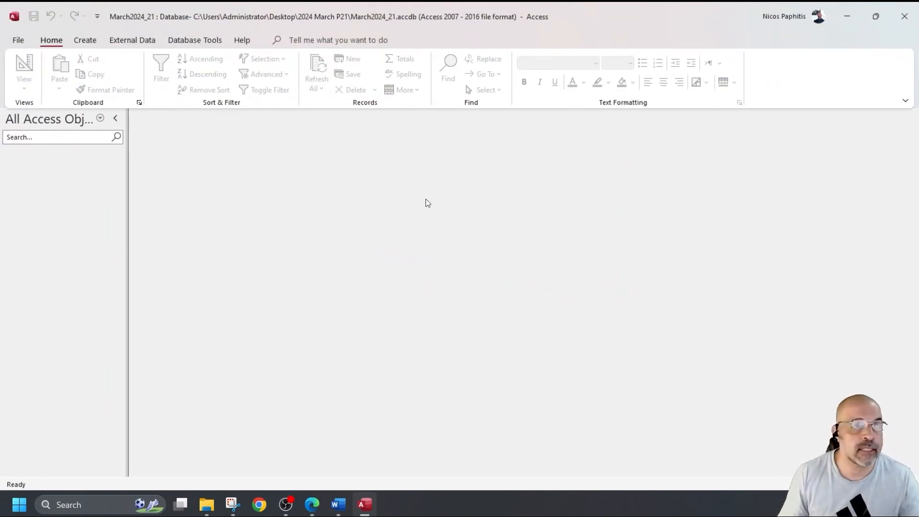
# Step: Import the text file c02games.csv from 2024 March P21 into a new table
pyautogui.click(132, 39)
pyautogui.click(29, 76)
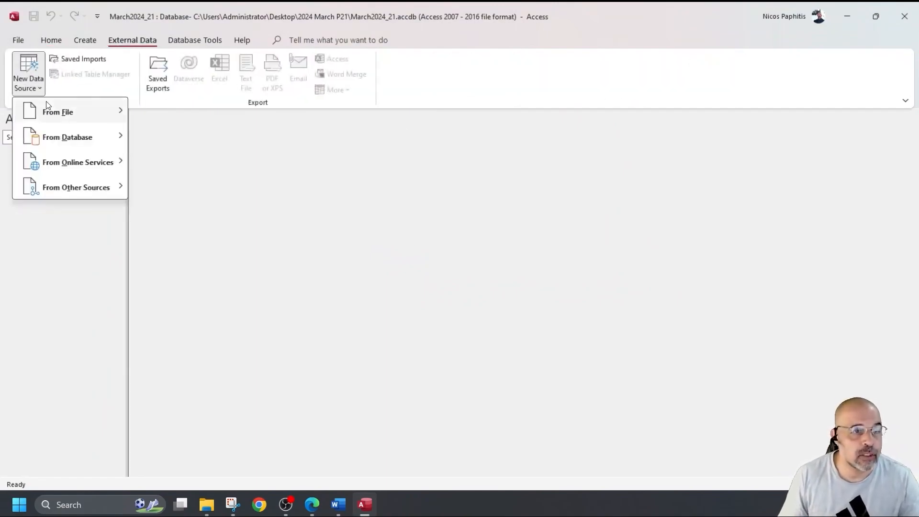
pyautogui.moveTo(74, 116)
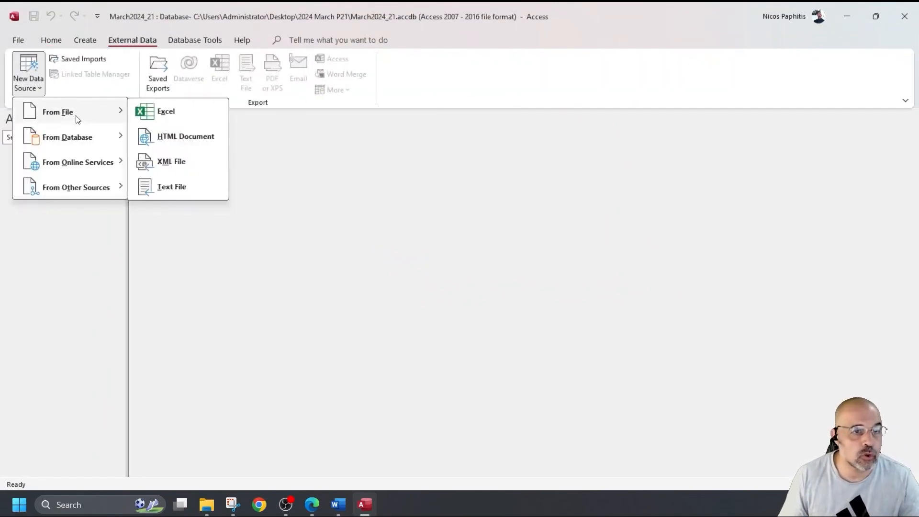
pyautogui.click(183, 191)
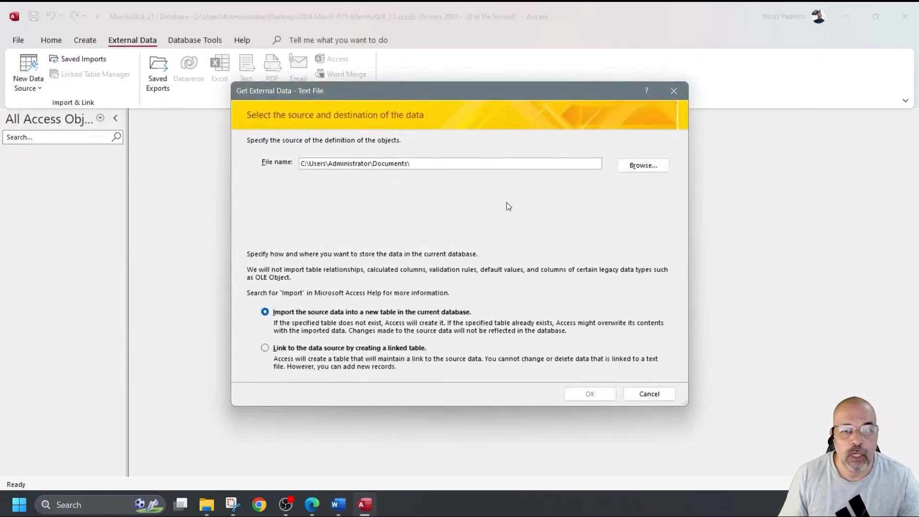
pyautogui.click(636, 169)
pyautogui.scroll(-10, 359, 249)
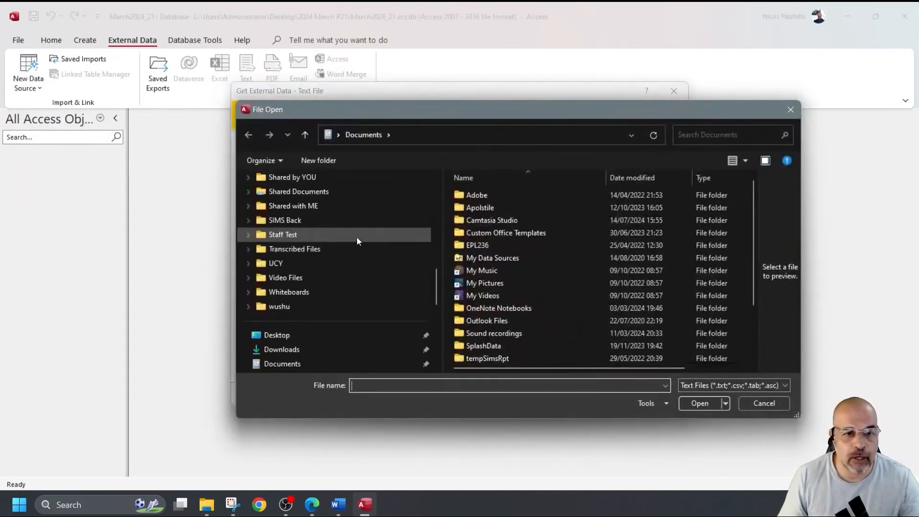
pyautogui.click(337, 249)
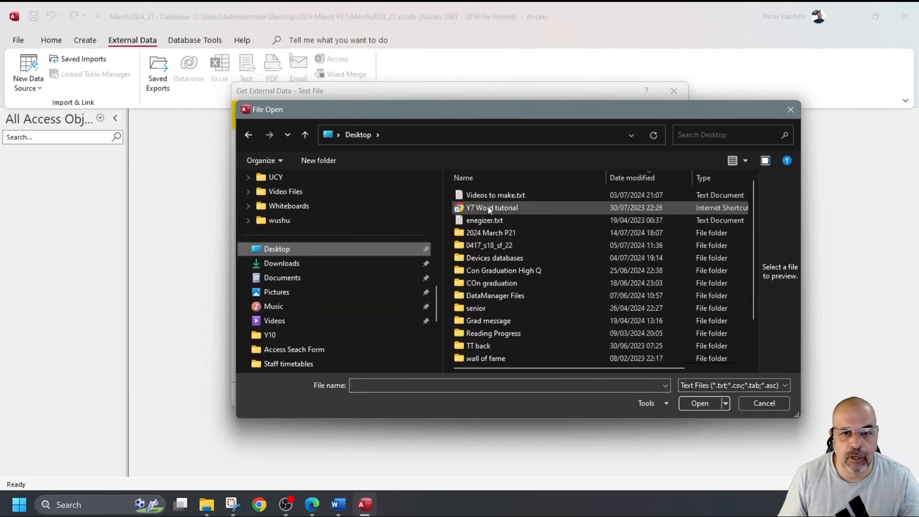
pyautogui.doubleClick(494, 234)
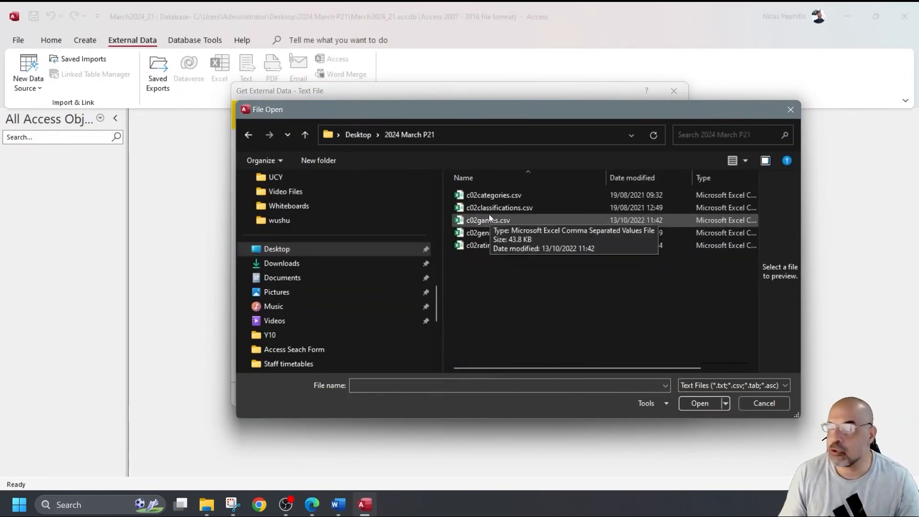
pyautogui.doubleClick(497, 220)
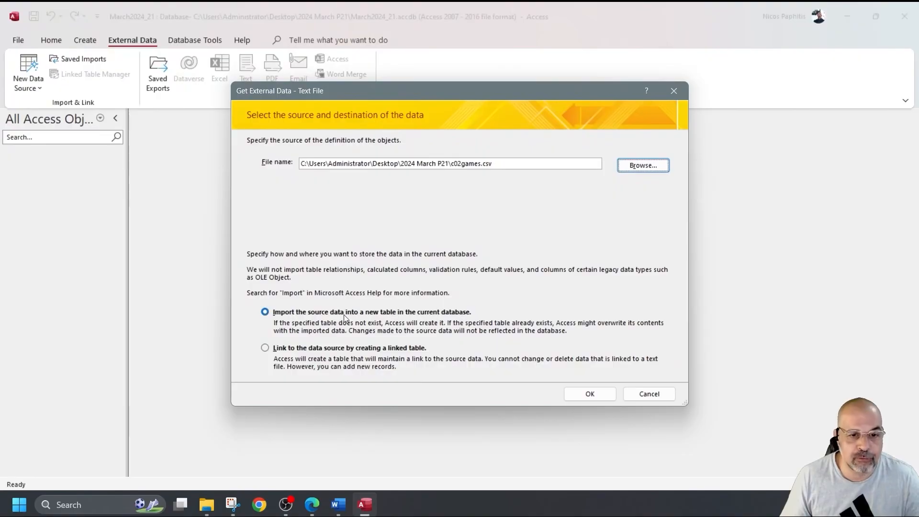
pyautogui.click(591, 393)
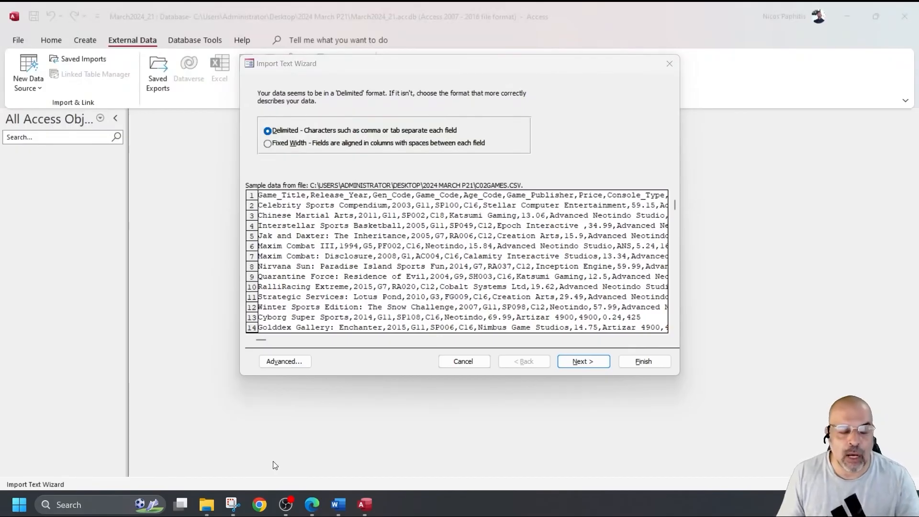
# Step: Search Google for 'corrupt text file'
pyautogui.click(263, 509)
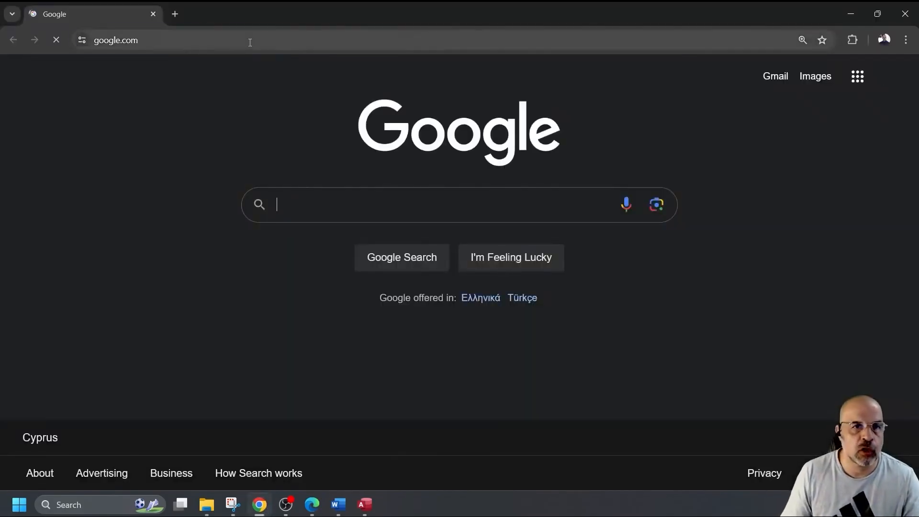
pyautogui.click(248, 42)
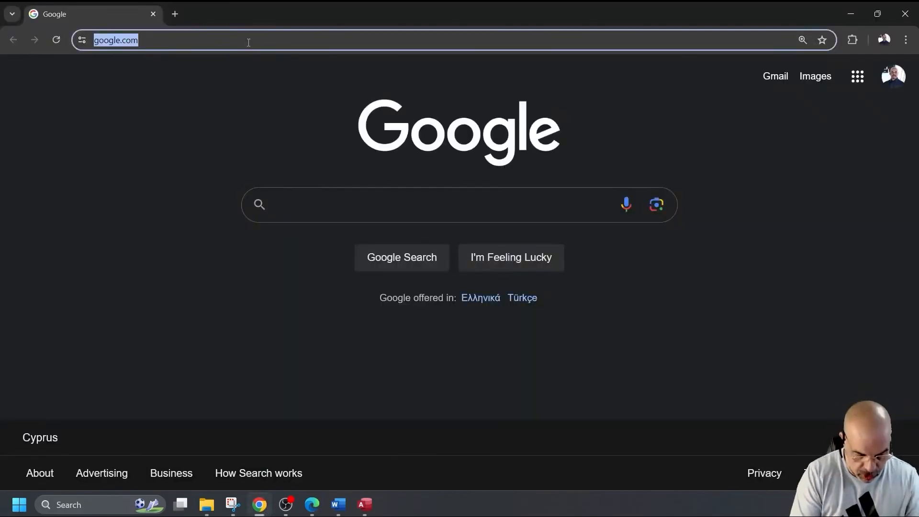
pyautogui.write('cou')
pyautogui.press('BackSpace')
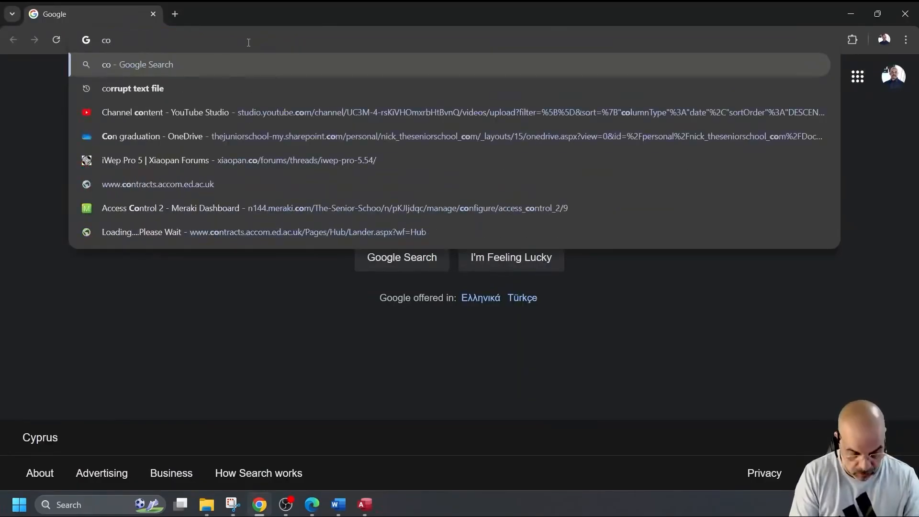
pyautogui.write('rrupt text file')
pyautogui.press('Return')
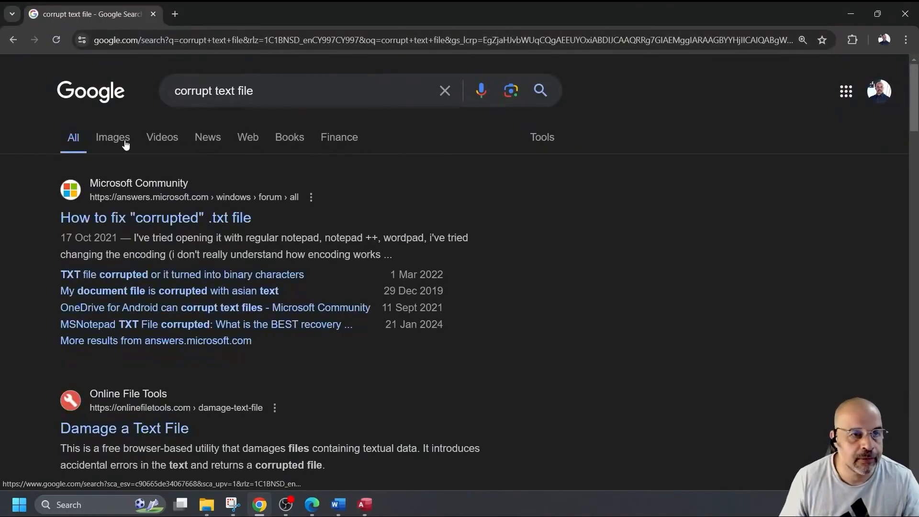
# Step: Preview a corrupted code file example in image results, then close Chrome
pyautogui.click(136, 140)
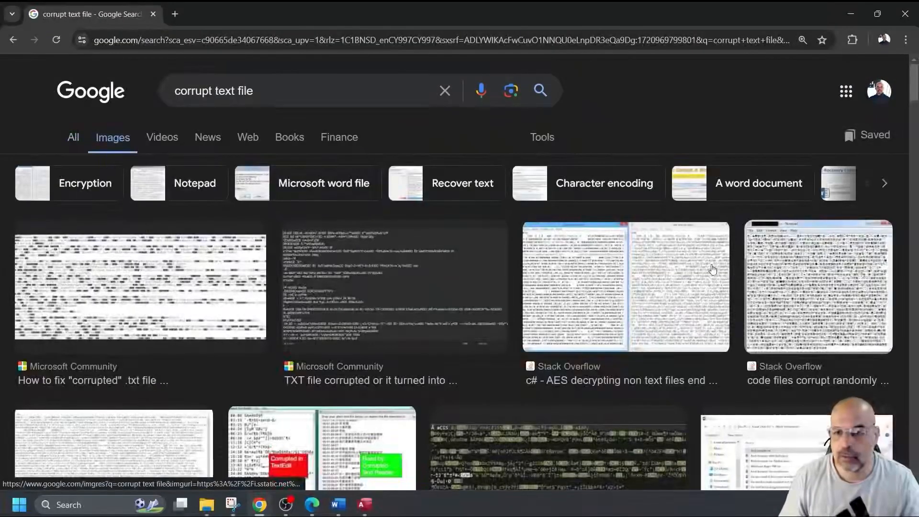
pyautogui.click(790, 268)
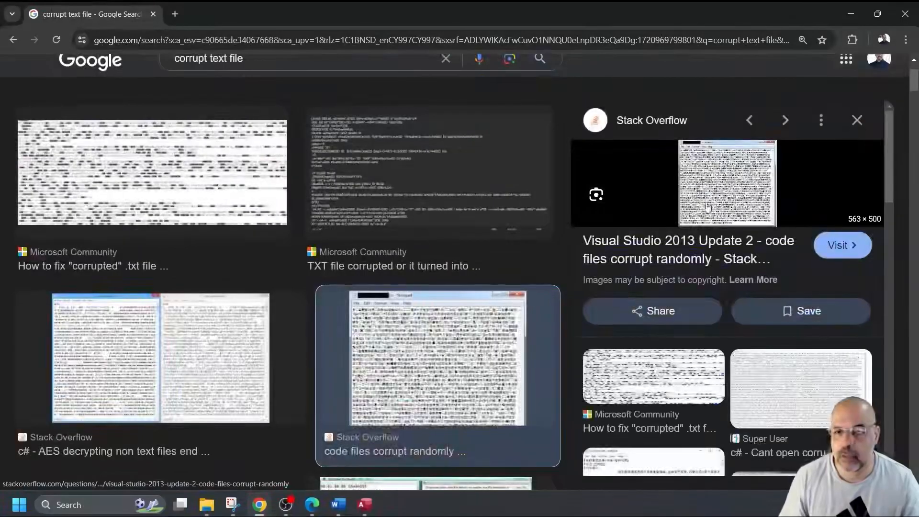
pyautogui.hotkey('ctrl', '+')
pyautogui.hotkey('ctrl', '+')
pyautogui.hotkey('ctrl', '+')
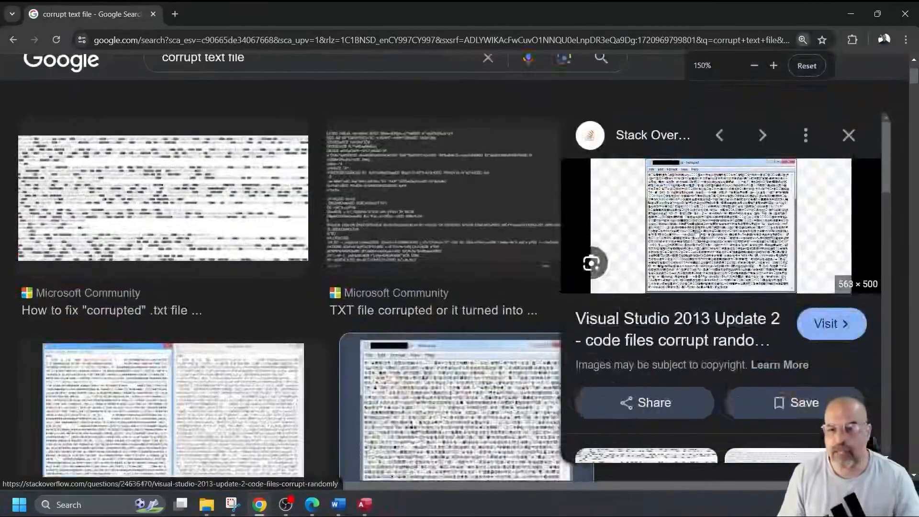
pyautogui.scroll(-1, 700, 225)
pyautogui.hotkey('ctrl', '+')
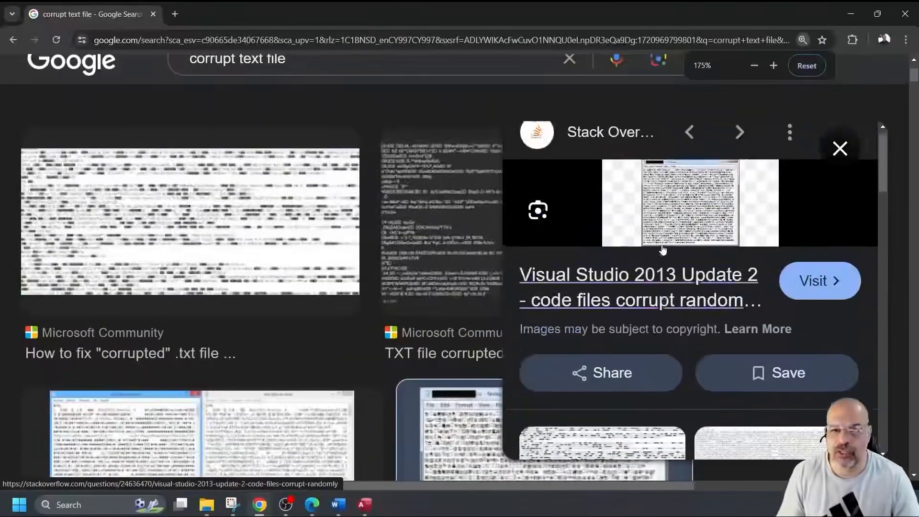
pyautogui.hotkey('ctrl', '-')
pyautogui.hotkey('ctrl', '-')
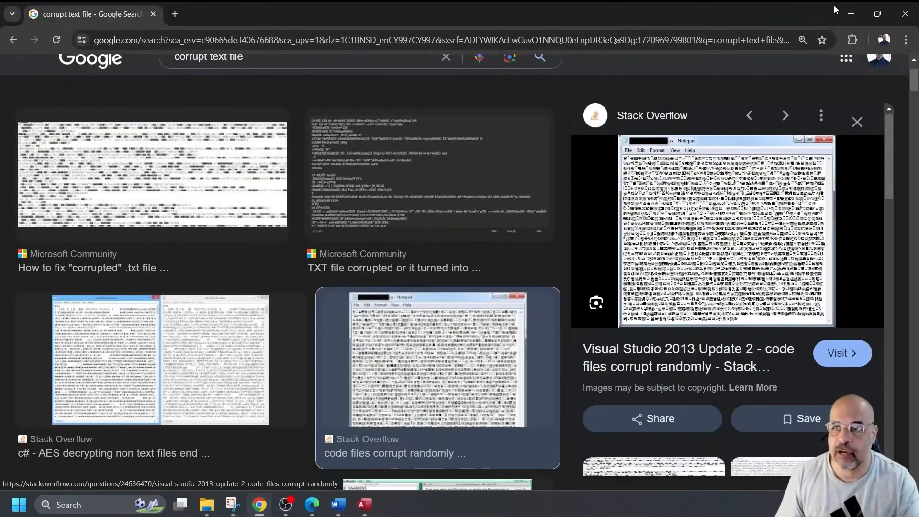
pyautogui.click(900, 14)
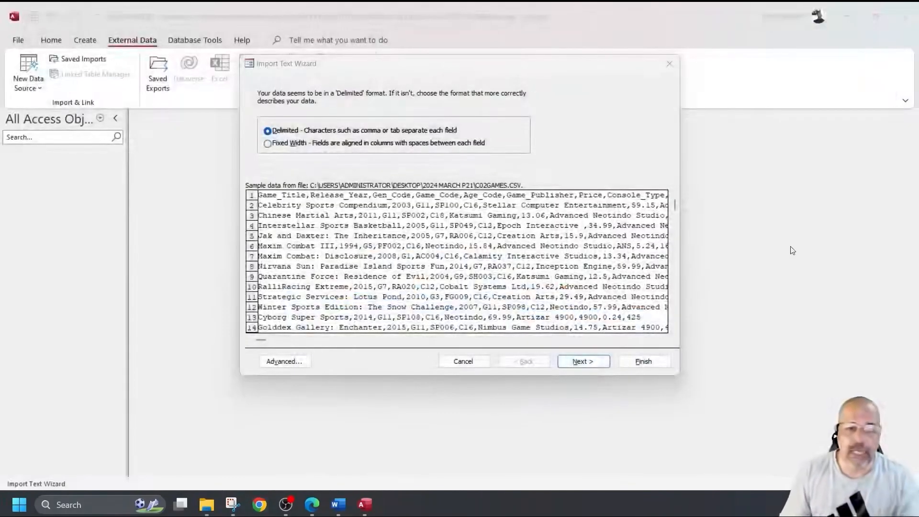
# Step: Keep the Comma delimiter and use the first row as field names
pyautogui.click(583, 362)
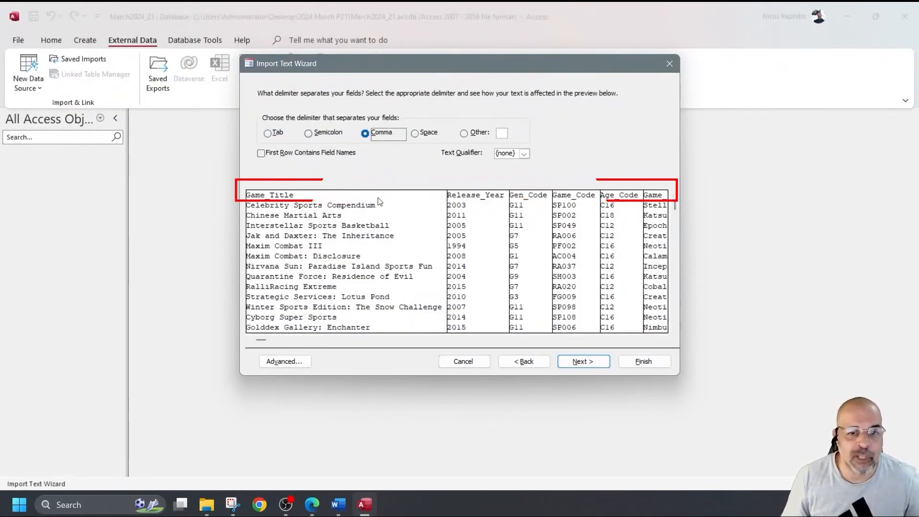
pyautogui.click(261, 154)
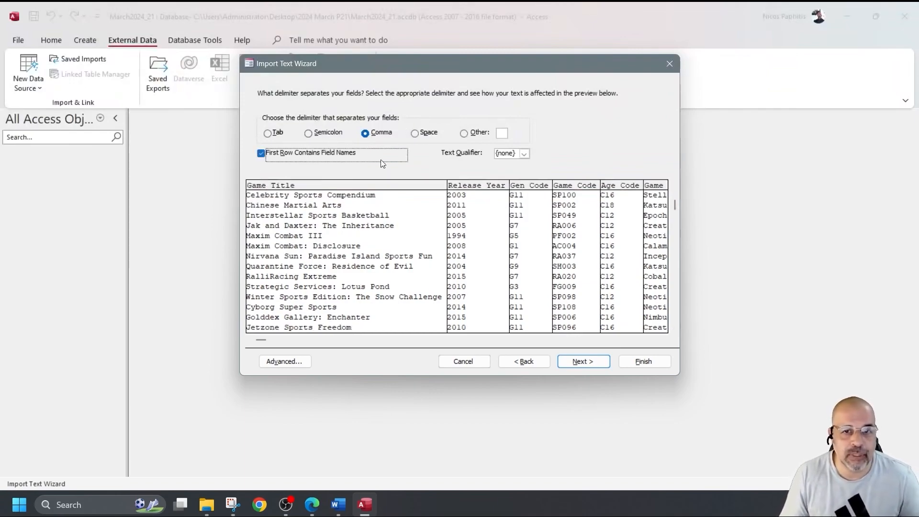
pyautogui.click(583, 363)
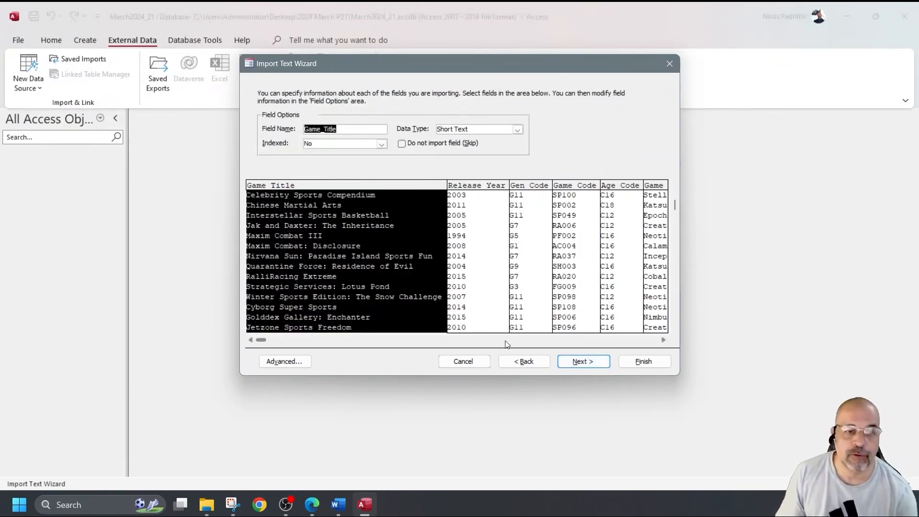
# Step: Open the Advanced import specification and place it beside the question paper's field table
pyautogui.click(289, 361)
pyautogui.moveTo(464, 76); pyautogui.dragTo(918, 144)
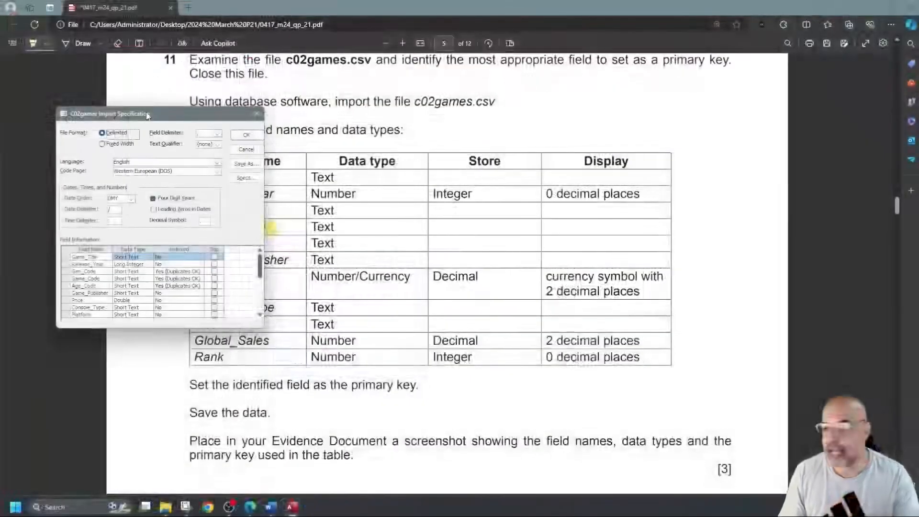
pyautogui.moveTo(211, 117); pyautogui.dragTo(374, 198)
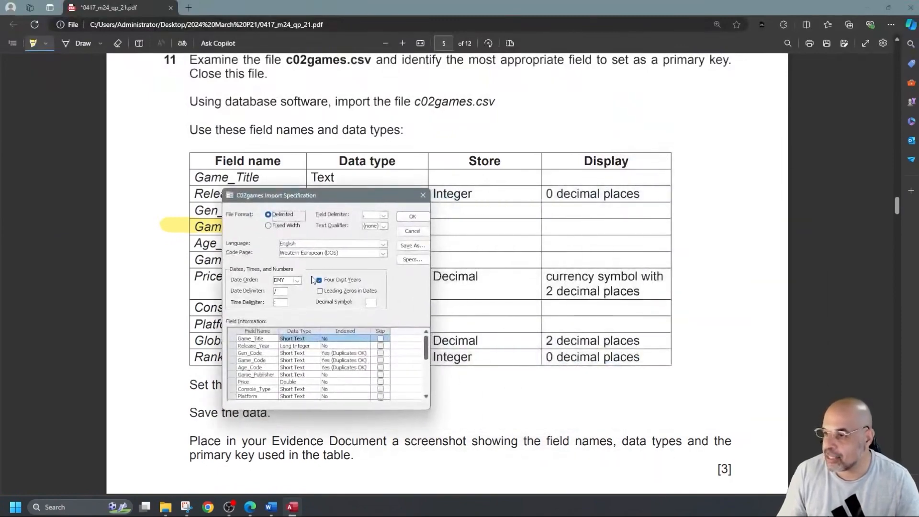
pyautogui.moveTo(308, 197); pyautogui.dragTo(433, 213)
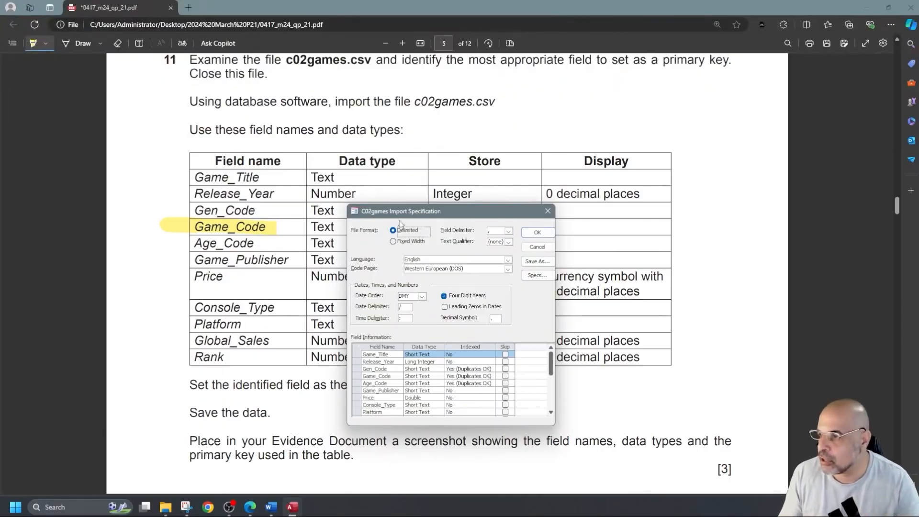
pyautogui.moveTo(439, 209); pyautogui.dragTo(520, 118)
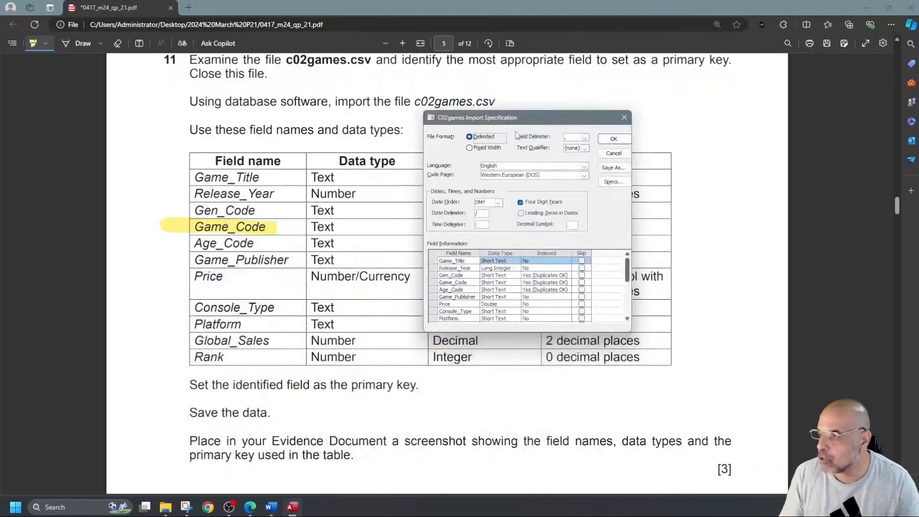
# Step: Review the Game_Code, Age_Code and Game_Publisher types, then set Price to import as Currency
pyautogui.click(486, 276)
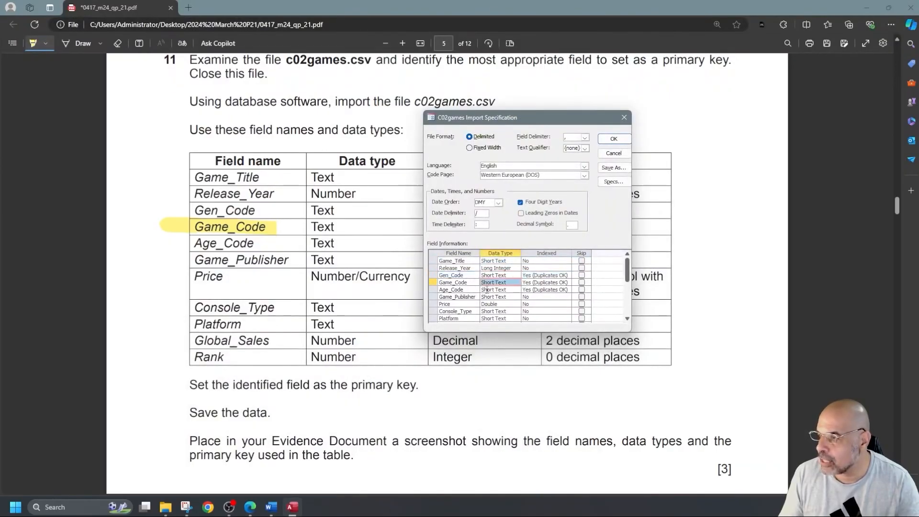
pyautogui.click(487, 290)
pyautogui.click(489, 296)
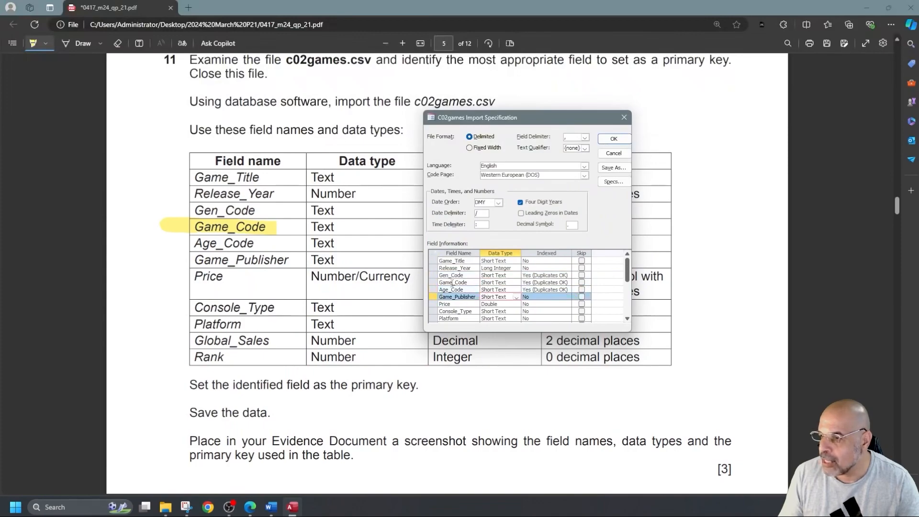
pyautogui.moveTo(525, 119); pyautogui.dragTo(470, 74)
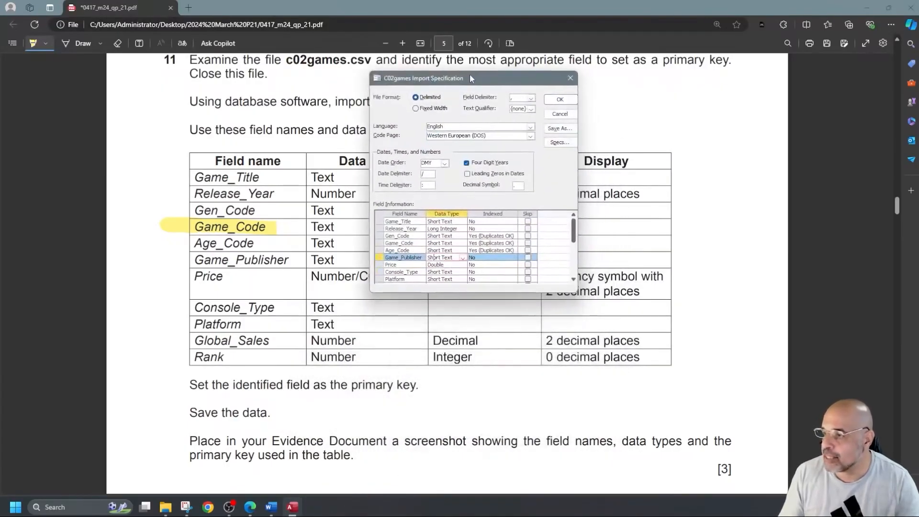
pyautogui.click(447, 266)
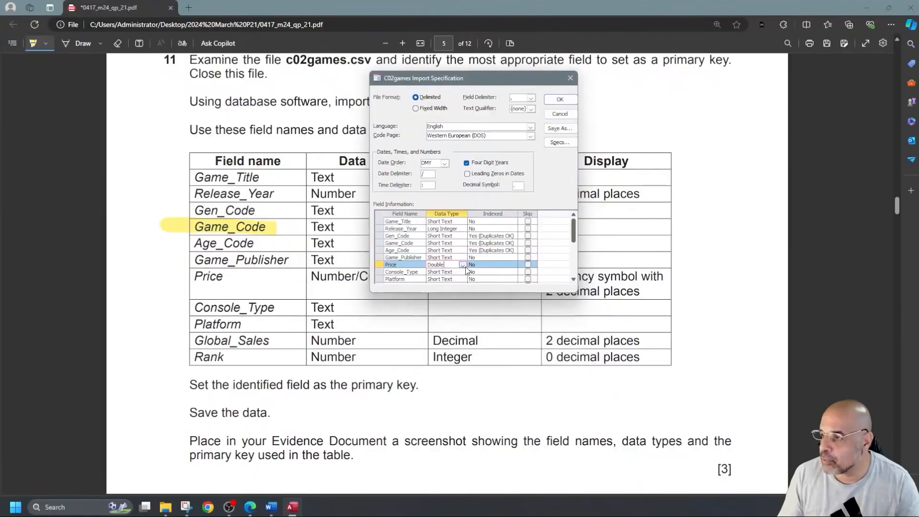
pyautogui.click(463, 265)
pyautogui.click(455, 299)
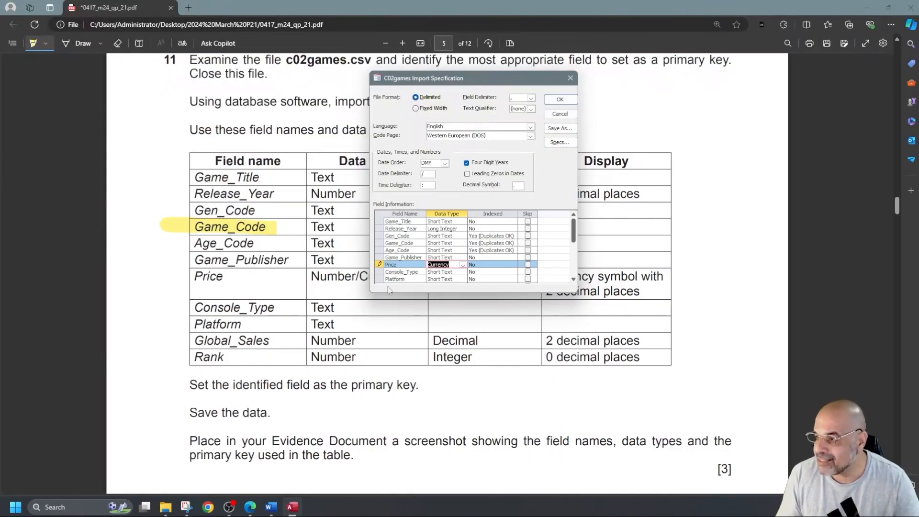
# Step: Keep Global_Sales as Double, check Rank's type, and accept the import specification
pyautogui.scroll(-2, 421, 273)
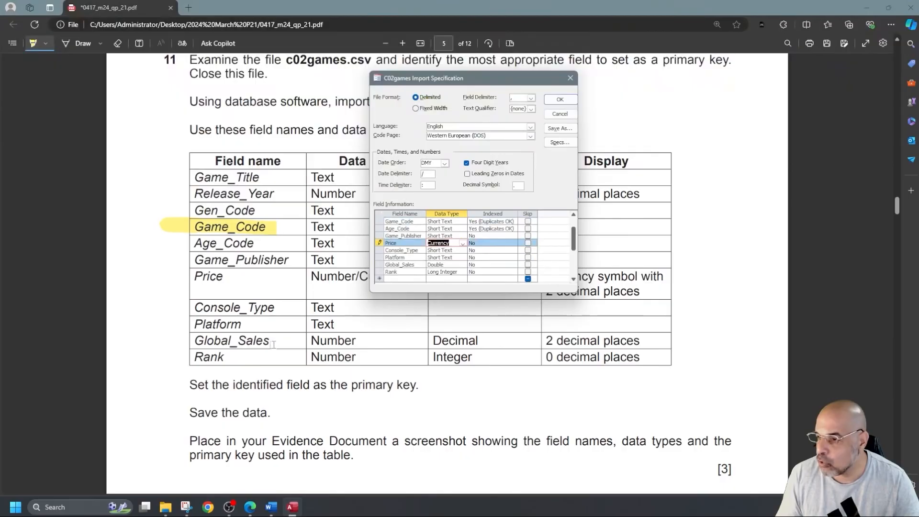
pyautogui.click(437, 265)
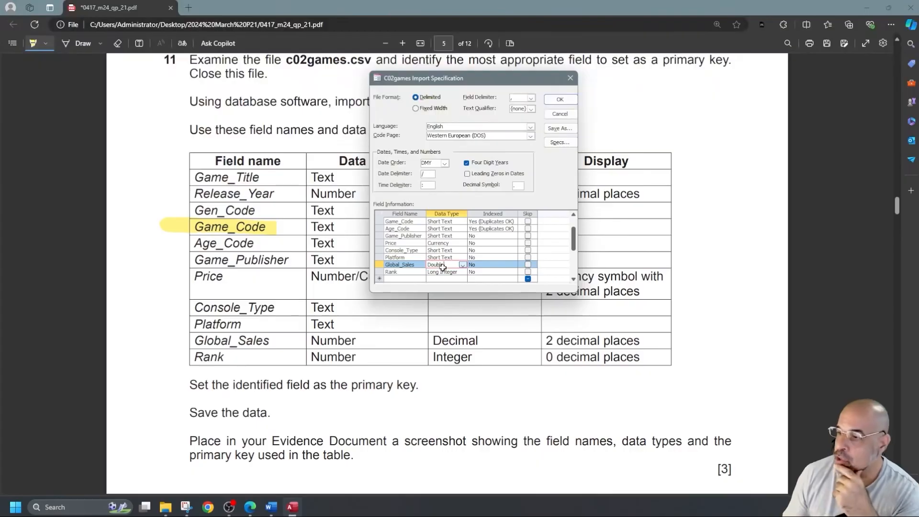
pyautogui.click(462, 265)
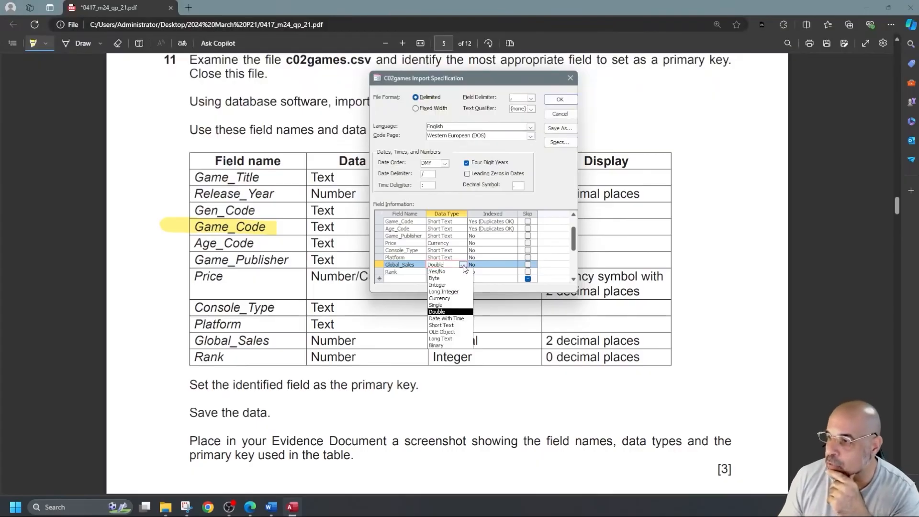
pyautogui.click(462, 265)
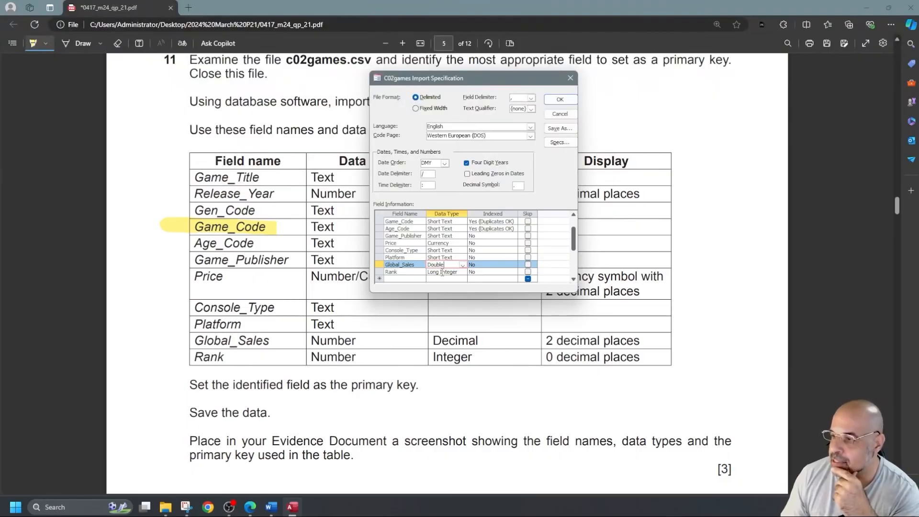
pyautogui.click(442, 272)
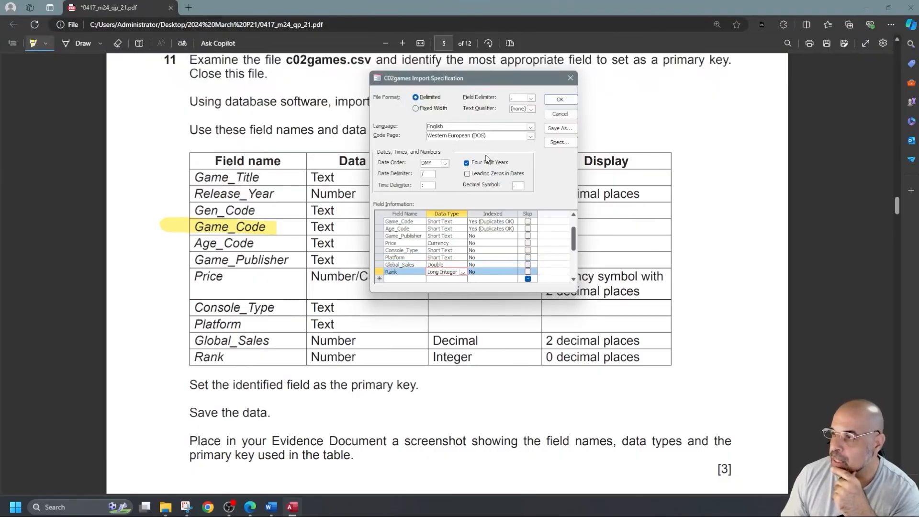
pyautogui.click(560, 101)
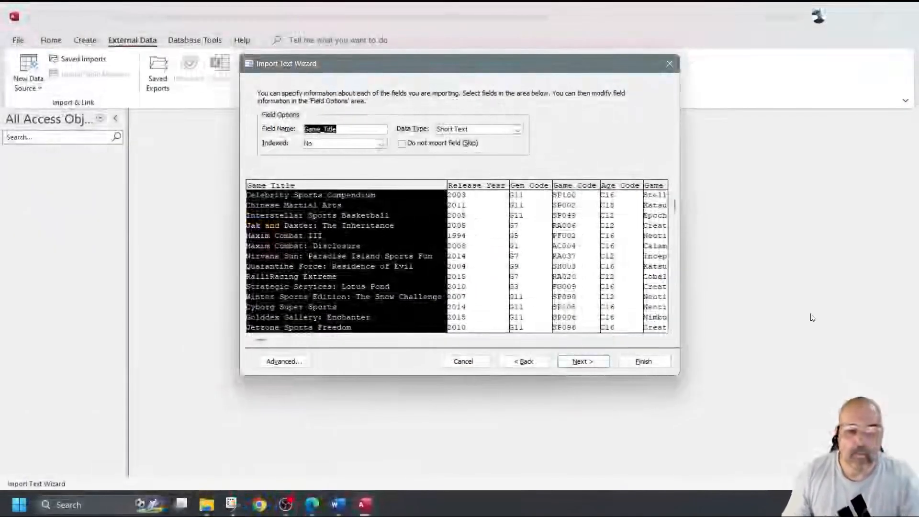
# Step: Make Game_Code the primary key, finish importing C02games, and skip saving the import steps
pyautogui.click(591, 360)
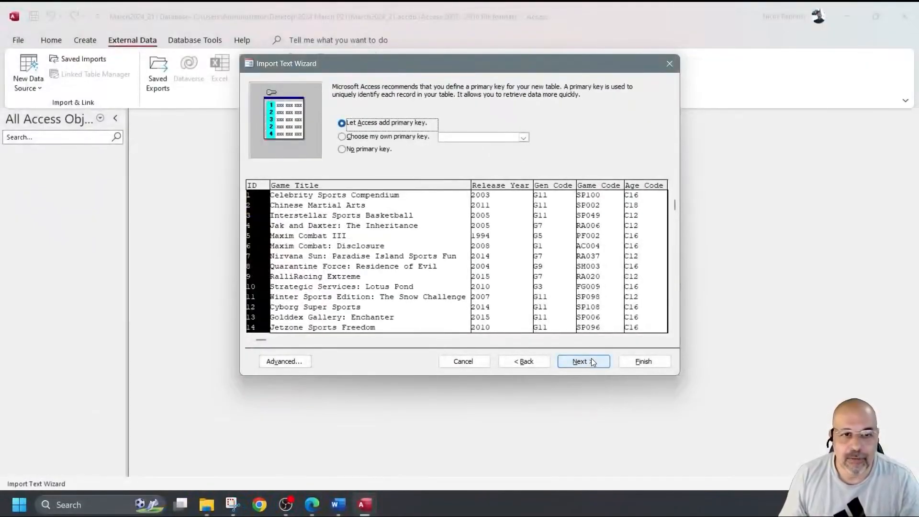
pyautogui.click(403, 138)
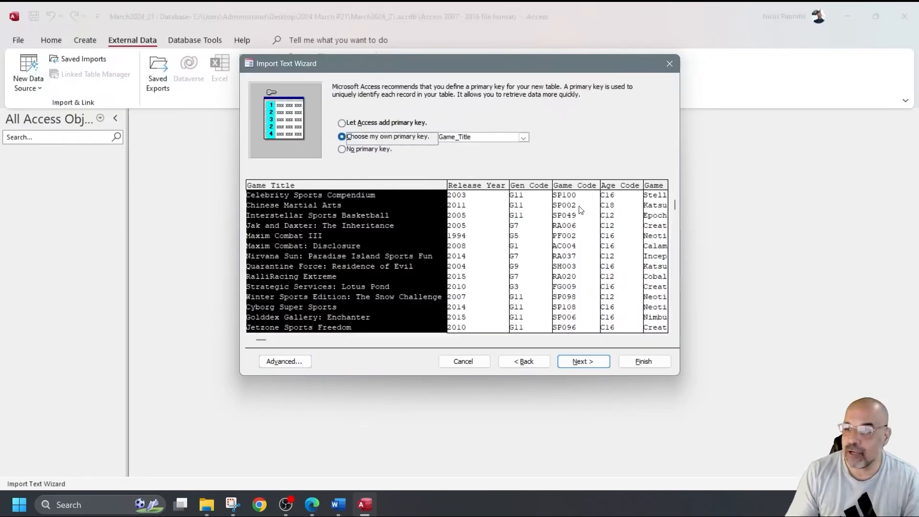
pyautogui.click(524, 137)
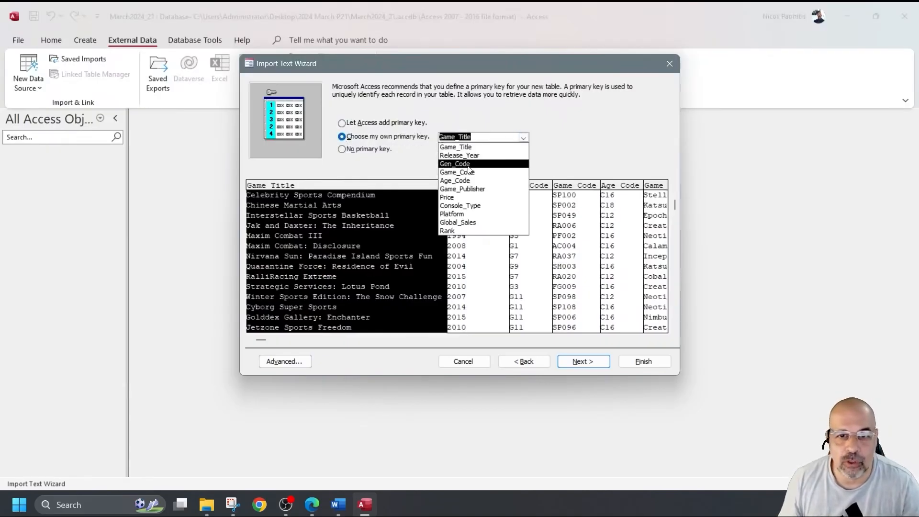
pyautogui.click(477, 165)
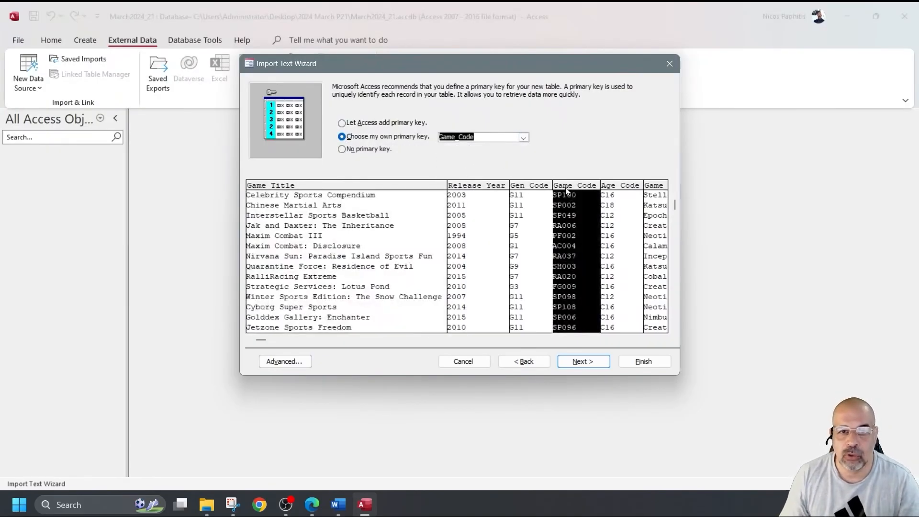
pyautogui.click(642, 361)
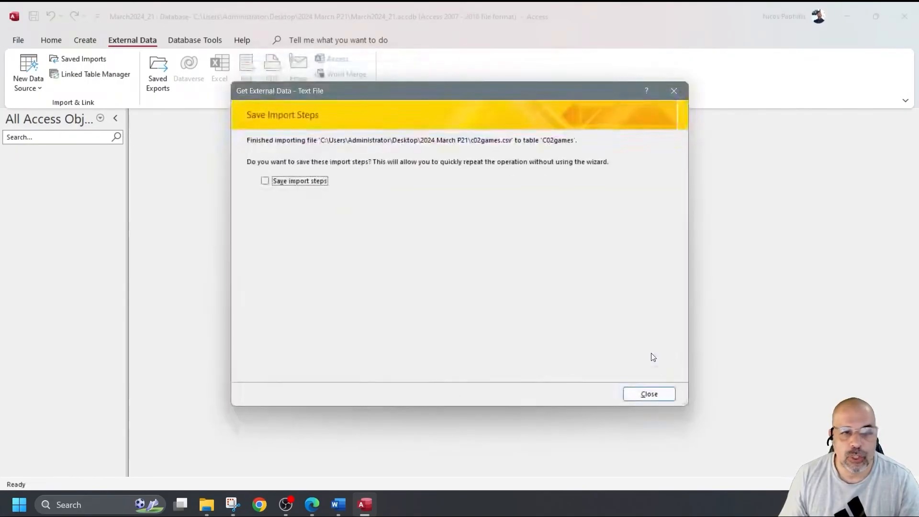
pyautogui.click(666, 392)
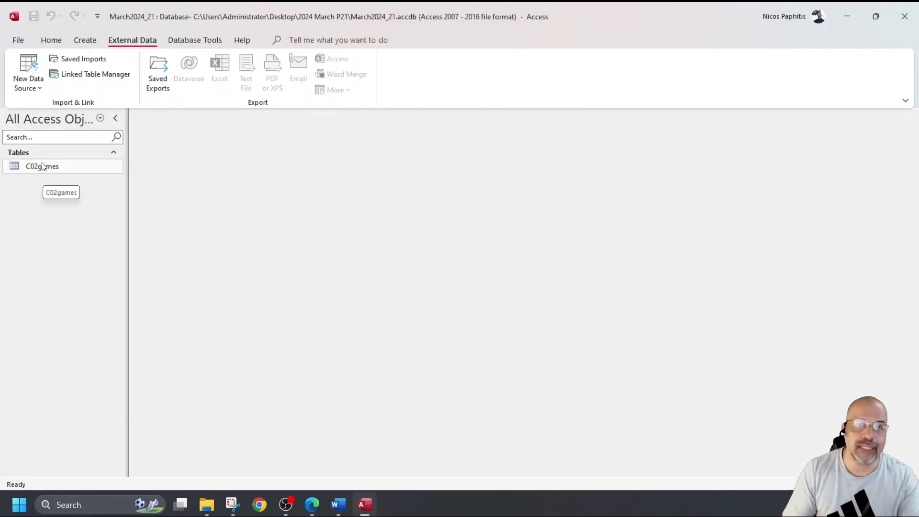
# Step: Open the C02games table and switch it to Design view
pyautogui.doubleClick(42, 166)
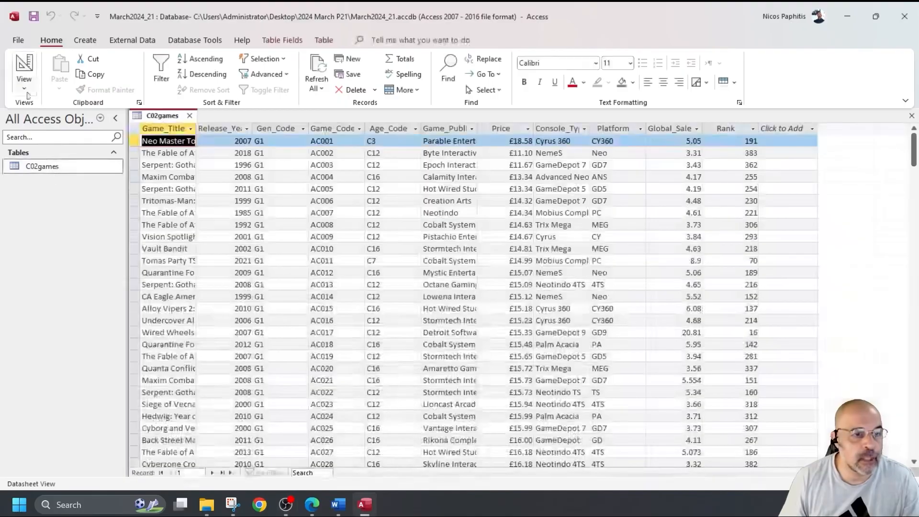
pyautogui.click(25, 71)
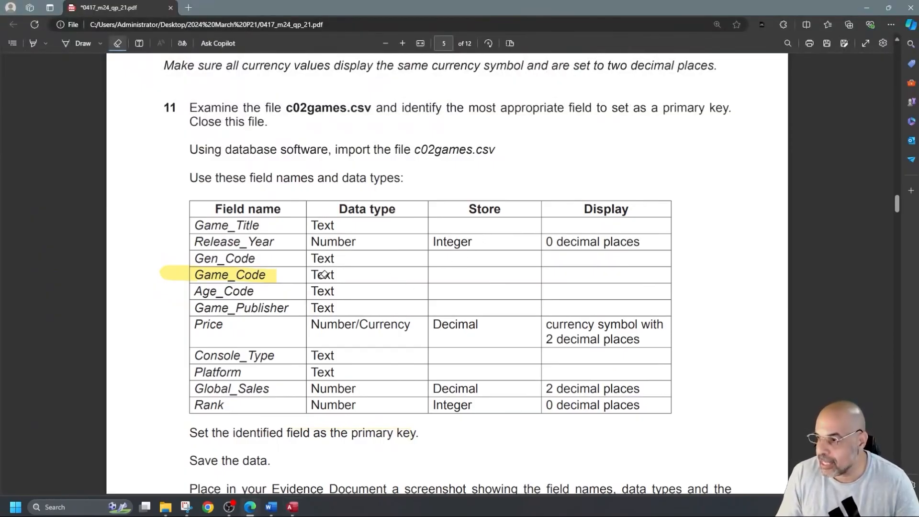
# Step: Highlight the Price 'currency symbol with 2 decimal places' text and the Global_Sales row in yellow
pyautogui.click(33, 43)
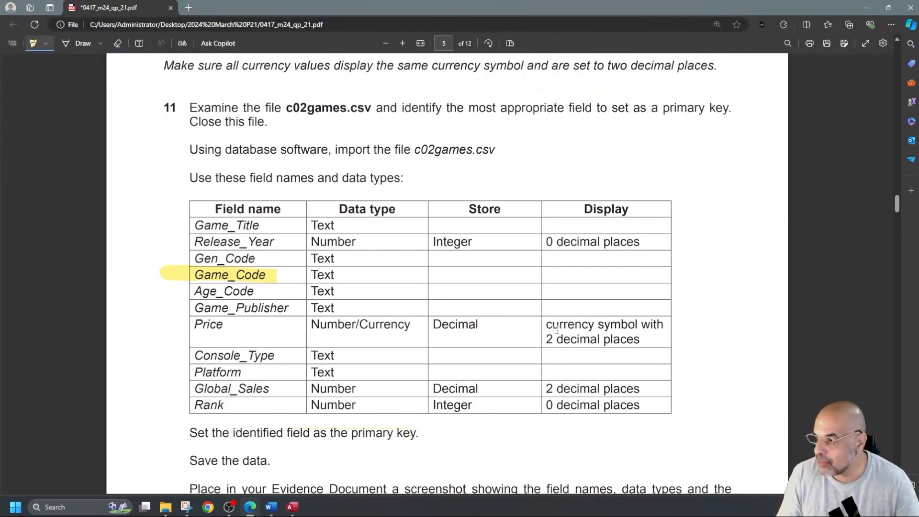
pyautogui.moveTo(647, 343); pyautogui.dragTo(546, 325)
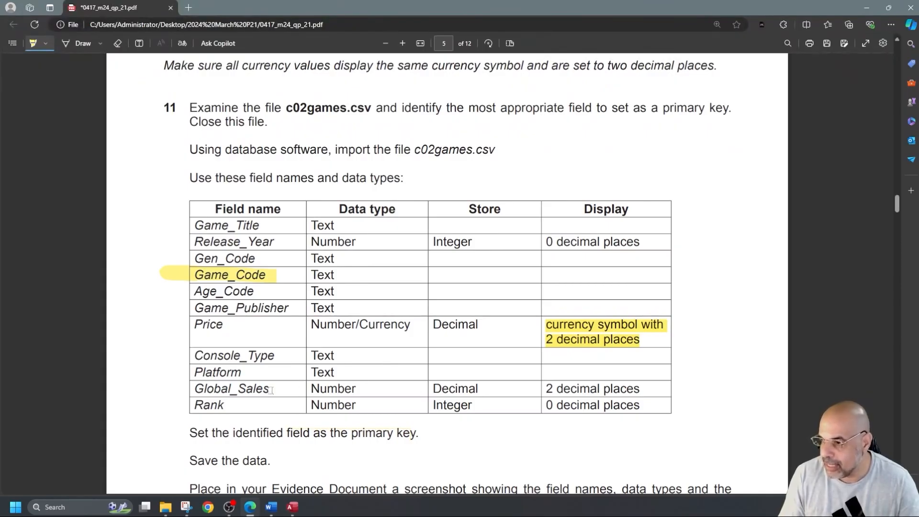
pyautogui.moveTo(195, 389); pyautogui.dragTo(641, 390)
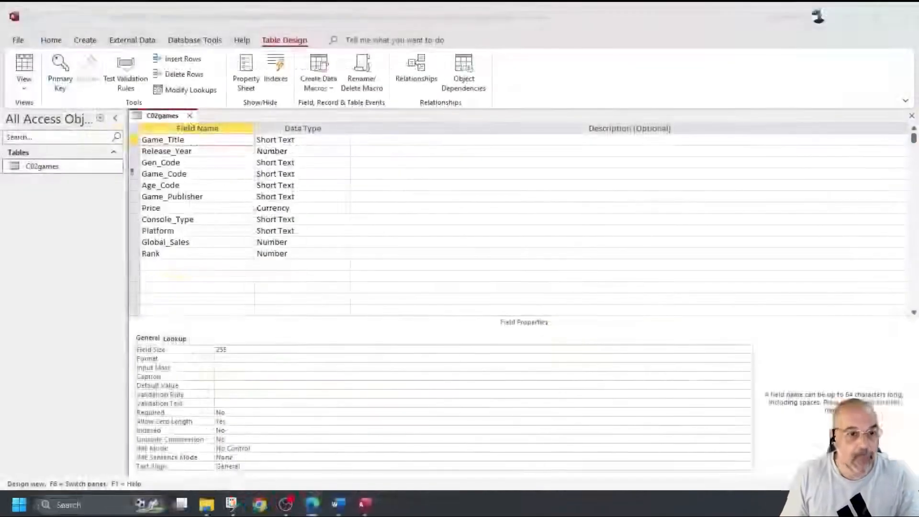
# Step: Inspect Global_Sales' field size, then check record 11's 8.9 value in Datasheet view
pyautogui.click(298, 241)
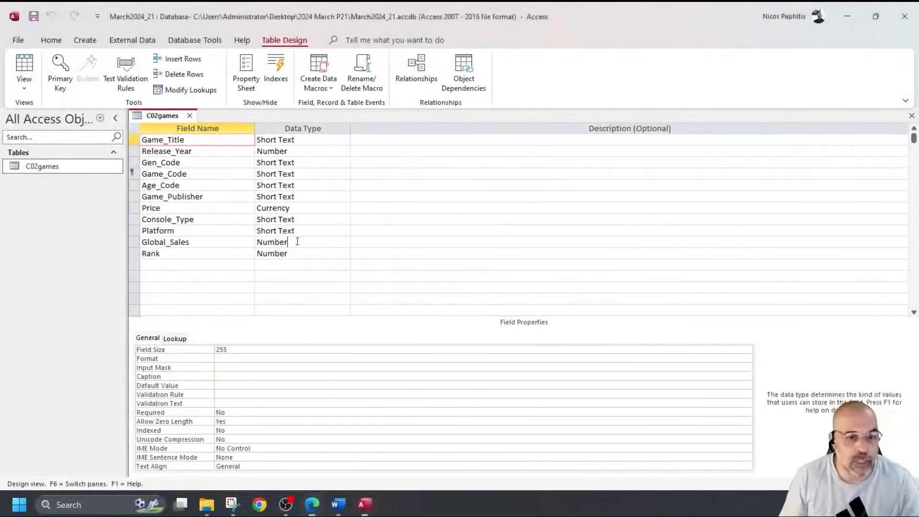
pyautogui.click(249, 349)
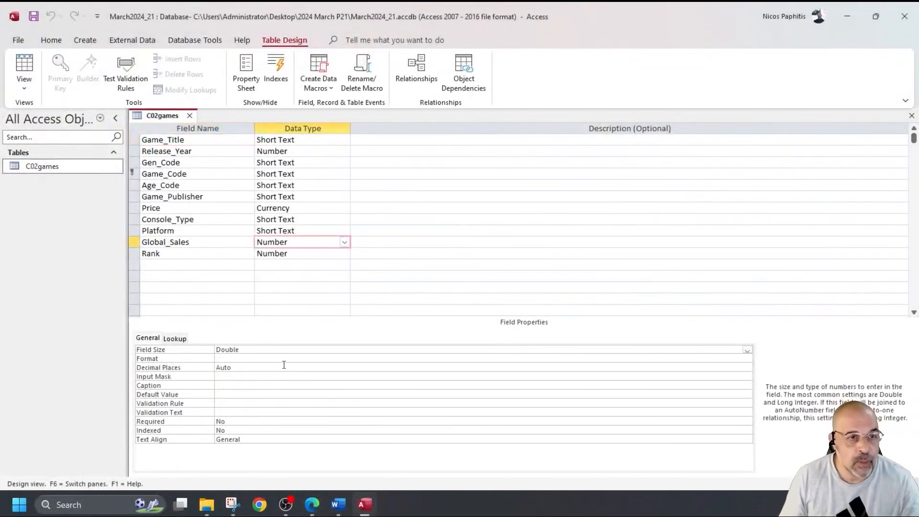
pyautogui.click(24, 67)
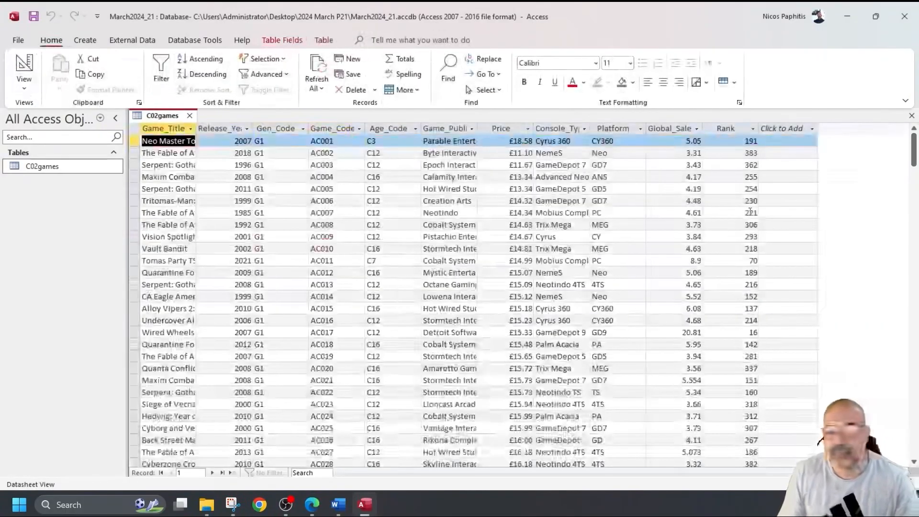
pyautogui.click(694, 261)
pyautogui.moveTo(681, 261); pyautogui.dragTo(708, 263)
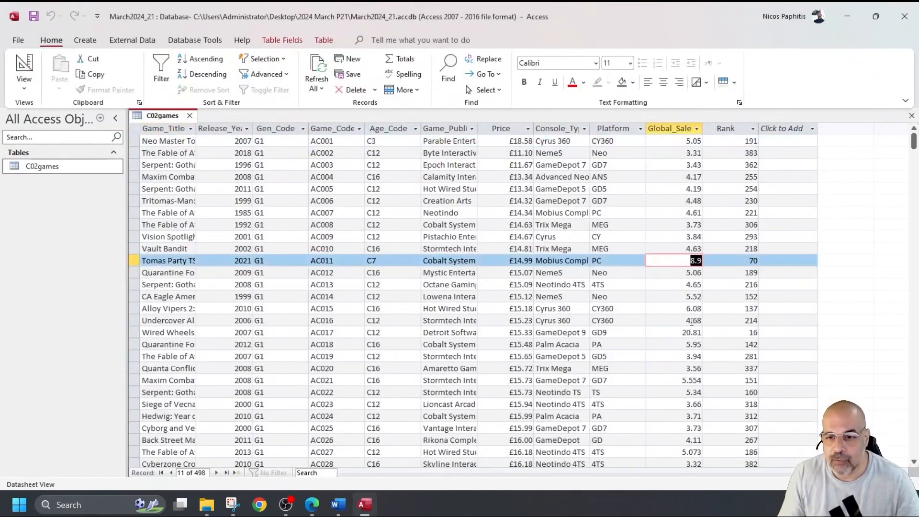
pyautogui.scroll(-4, 693, 319)
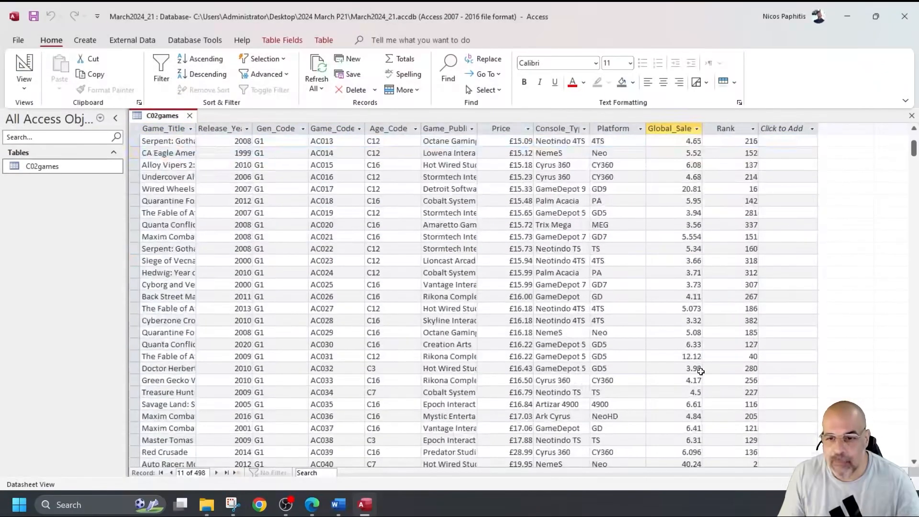
pyautogui.scroll(4, 693, 324)
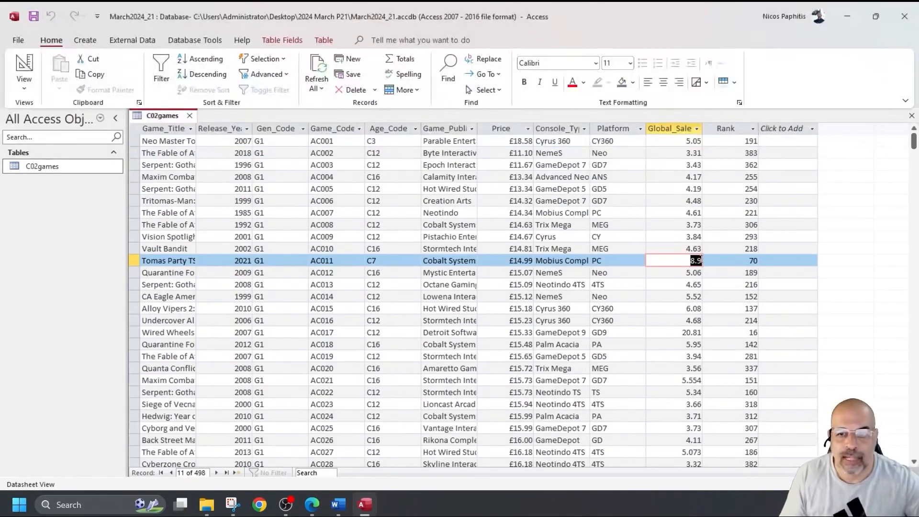
pyautogui.click(703, 262)
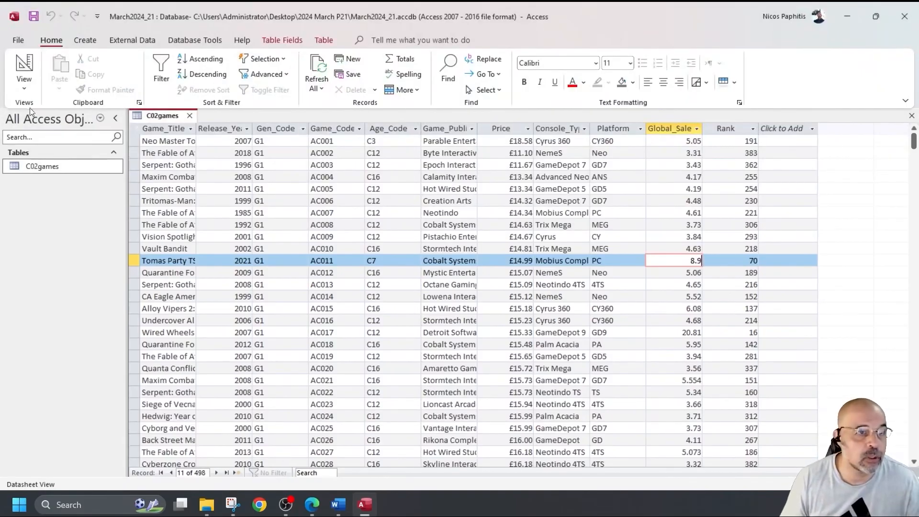
# Step: Set Global_Sales to 2 decimal places, save the design and return to the datasheet
pyautogui.click(21, 66)
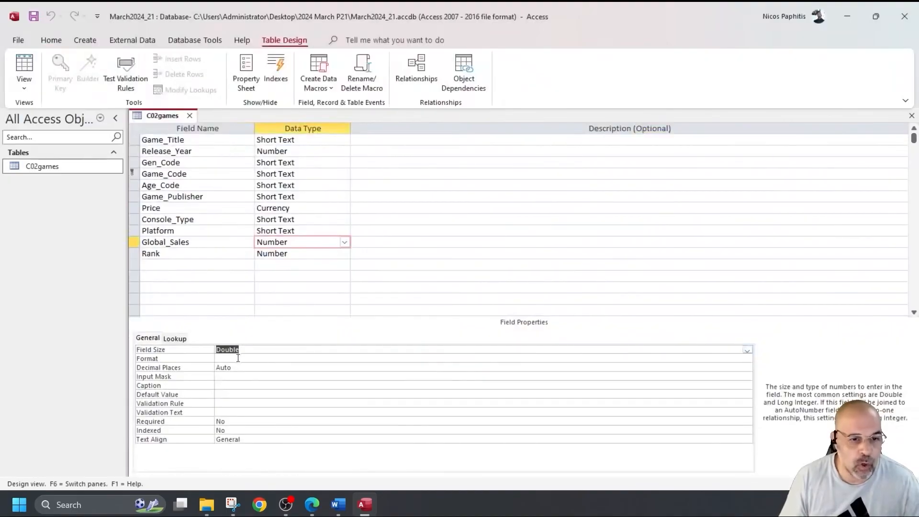
pyautogui.click(272, 368)
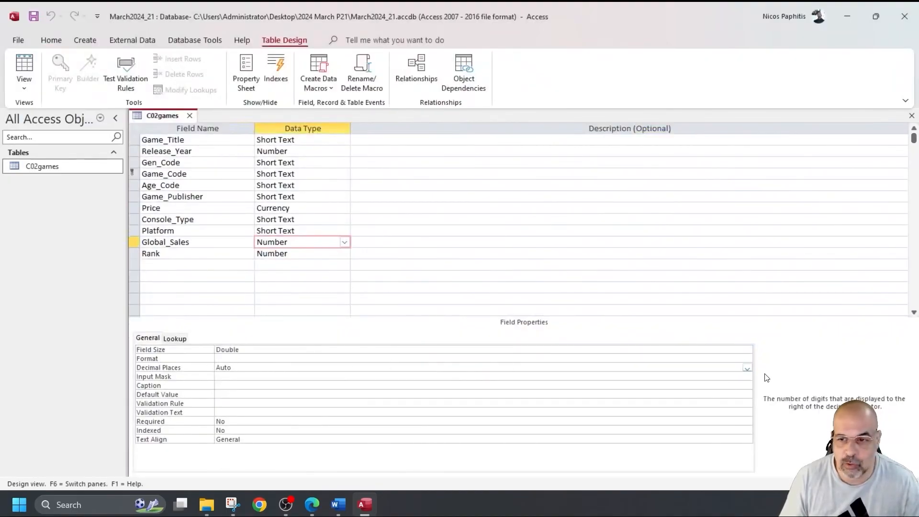
pyautogui.click(748, 368)
pyautogui.click(250, 259)
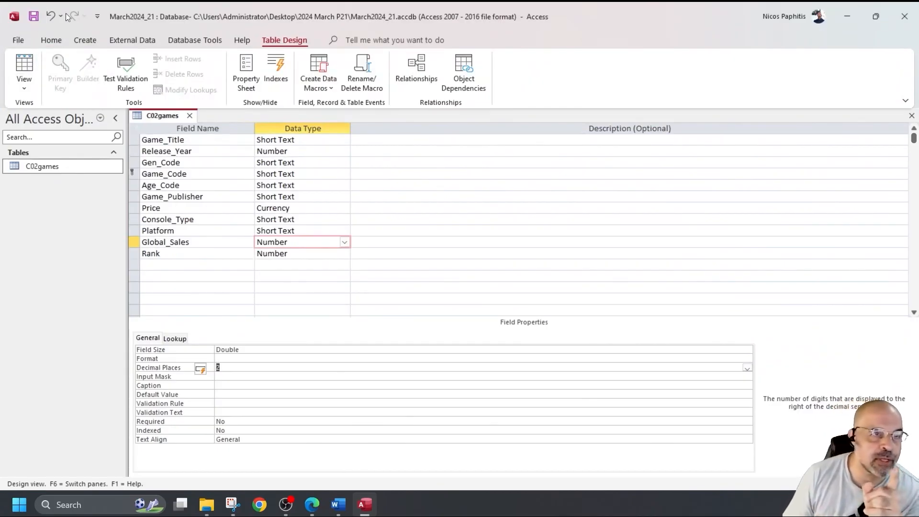
pyautogui.click(33, 17)
pyautogui.click(29, 66)
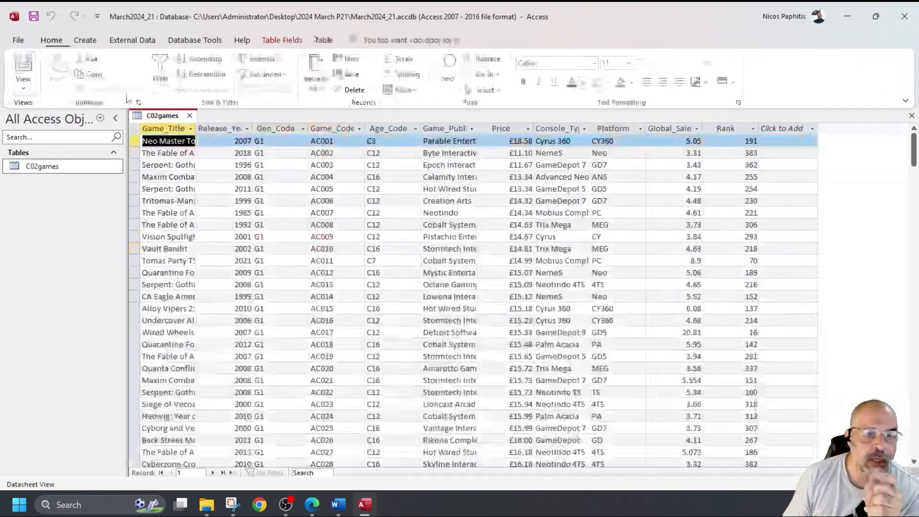
# Step: Set the Global_Sales Format property to Fixed in Design view
pyautogui.doubleClick(694, 260)
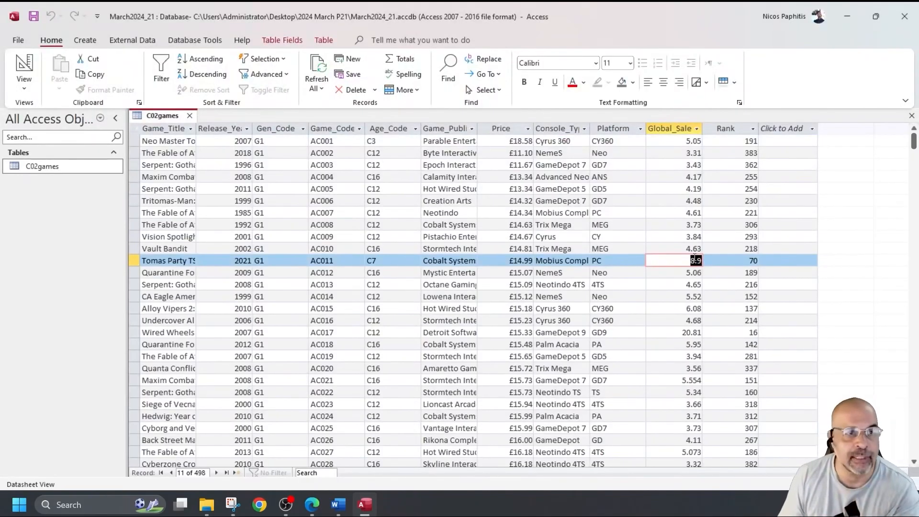
pyautogui.click(24, 66)
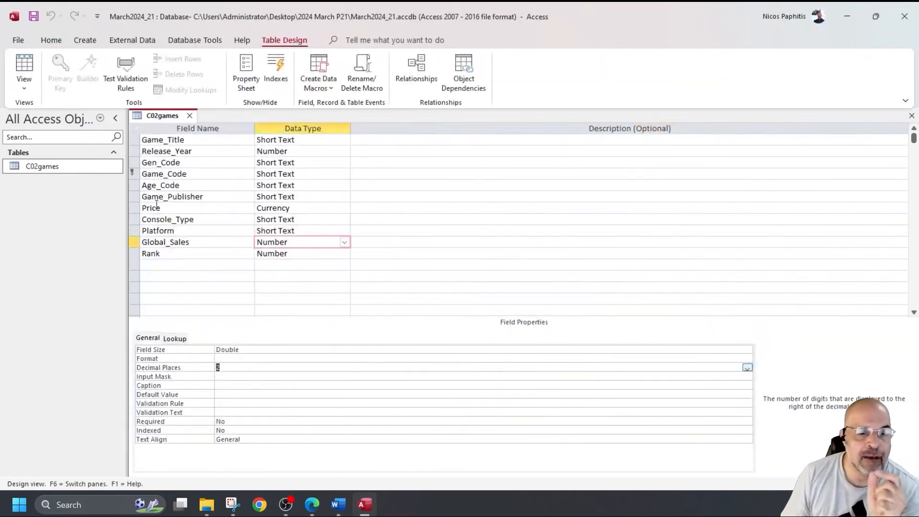
pyautogui.click(229, 359)
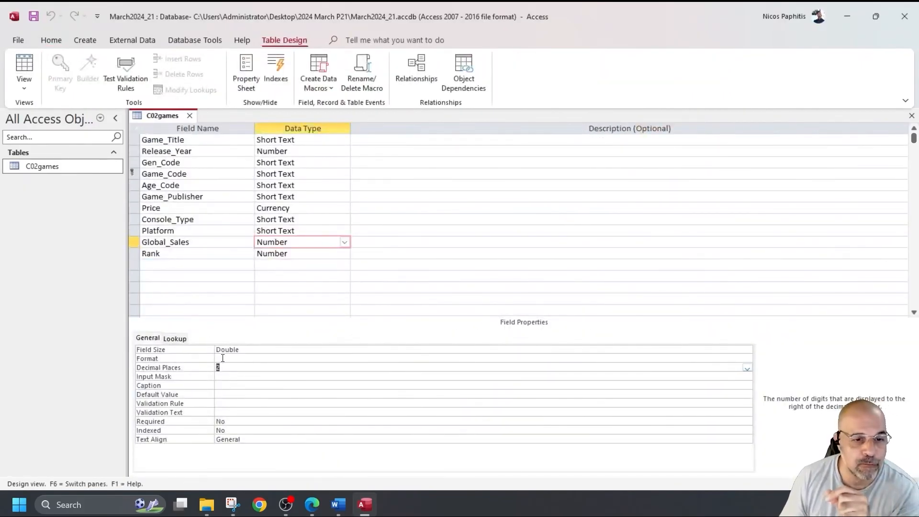
pyautogui.click(747, 359)
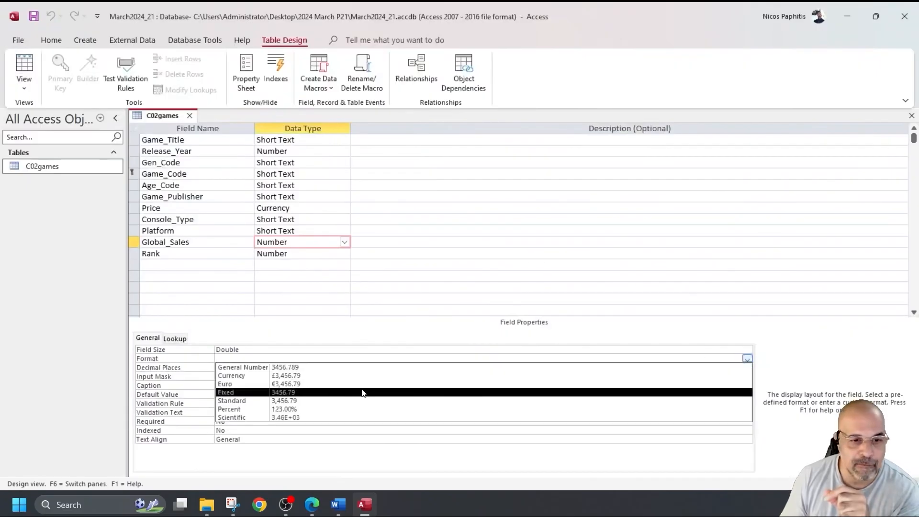
pyautogui.click(302, 395)
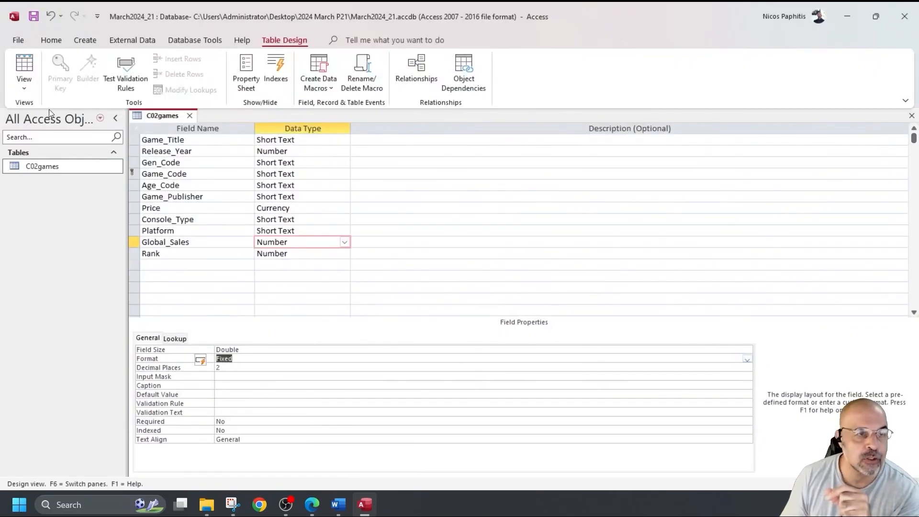
# Step: Confirm values like 8.90 in the datasheet, then save and close C02games
pyautogui.click(25, 64)
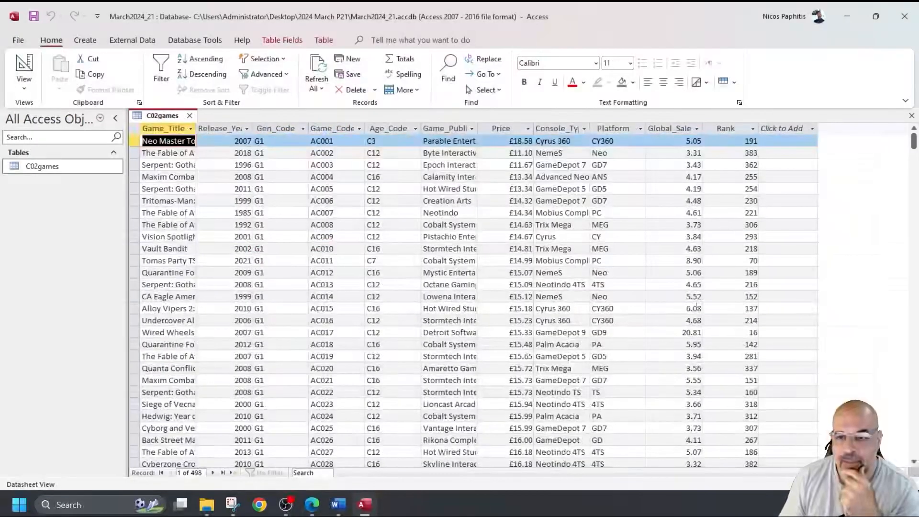
pyautogui.click(687, 260)
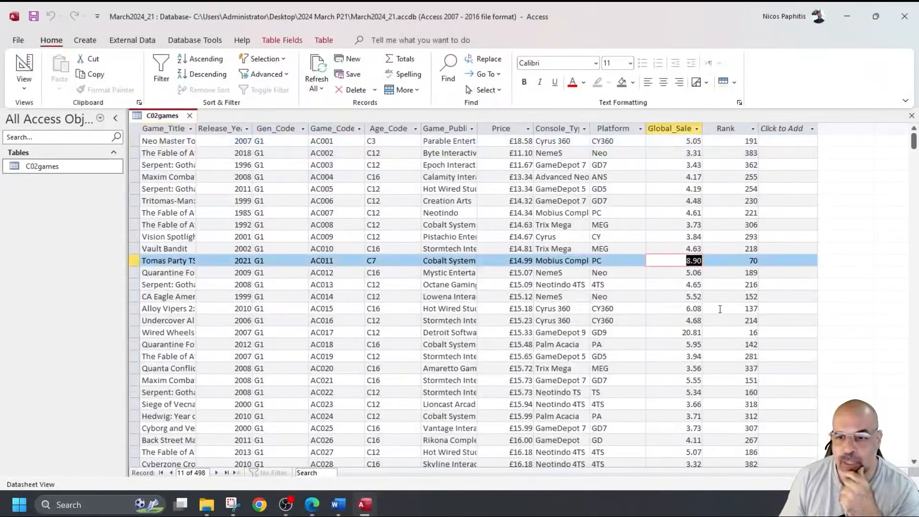
pyautogui.scroll(-16, 695, 305)
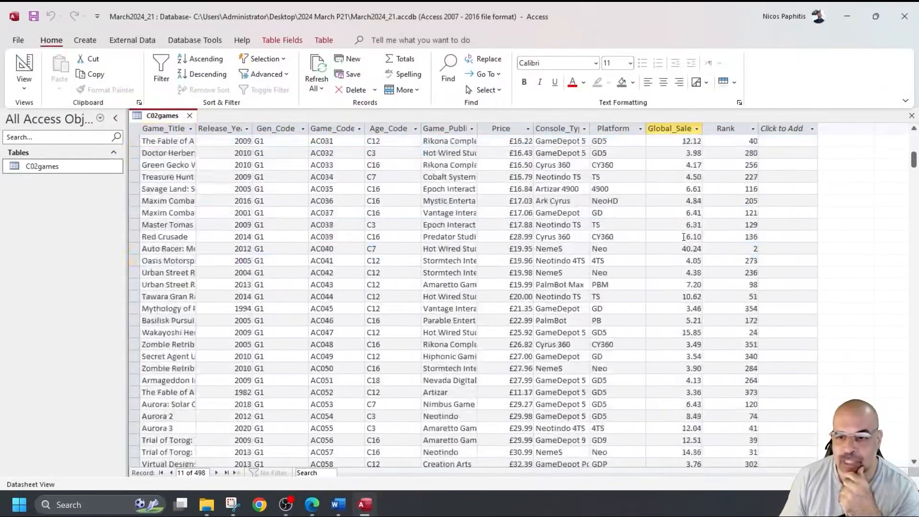
pyautogui.scroll(16, 686, 231)
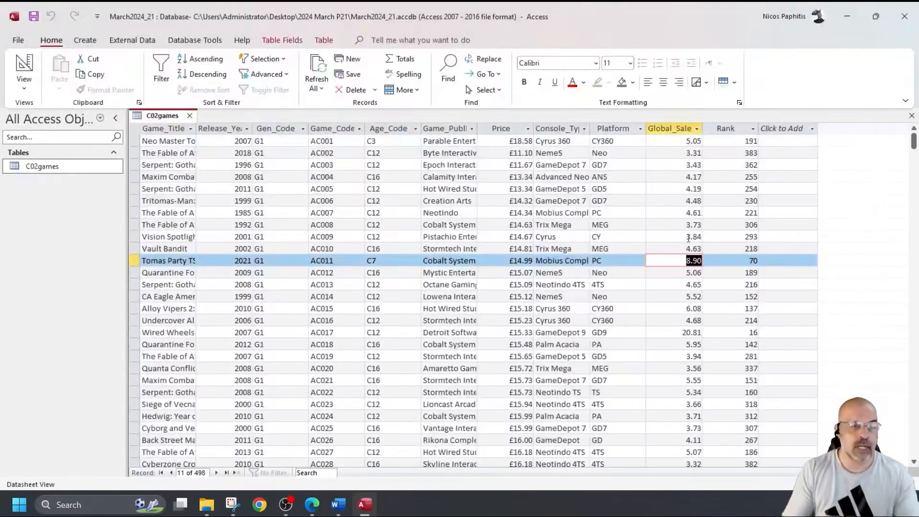
pyautogui.click(31, 17)
pyautogui.click(190, 116)
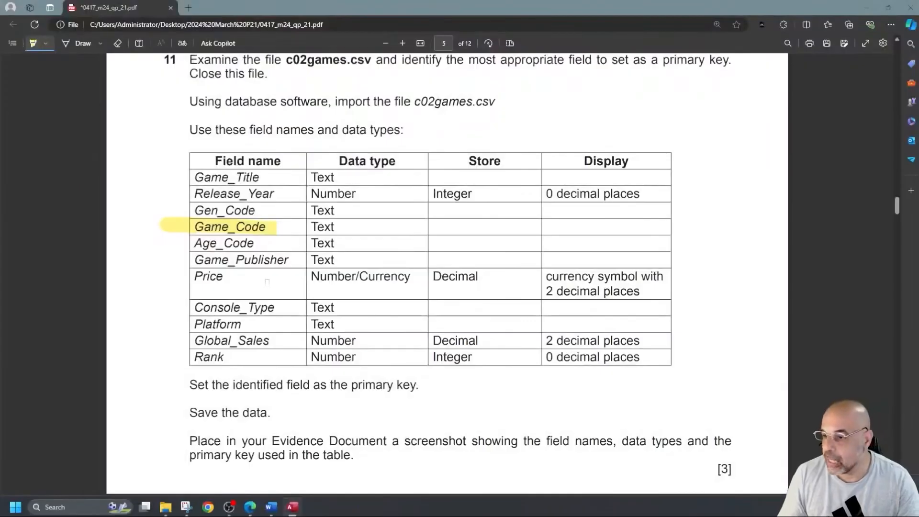
# Step: Highlight 'field as the primary key' in the question paper
pyautogui.scroll(-4, 267, 282)
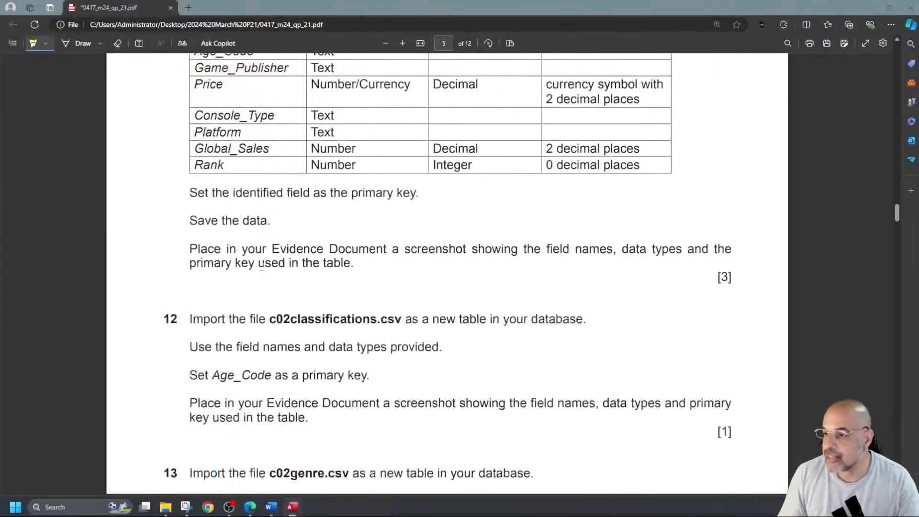
pyautogui.moveTo(286, 194)
pyautogui.mouseDown()
pyautogui.moveTo(429, 189)
pyautogui.moveTo(411, 194)
pyautogui.mouseUp()
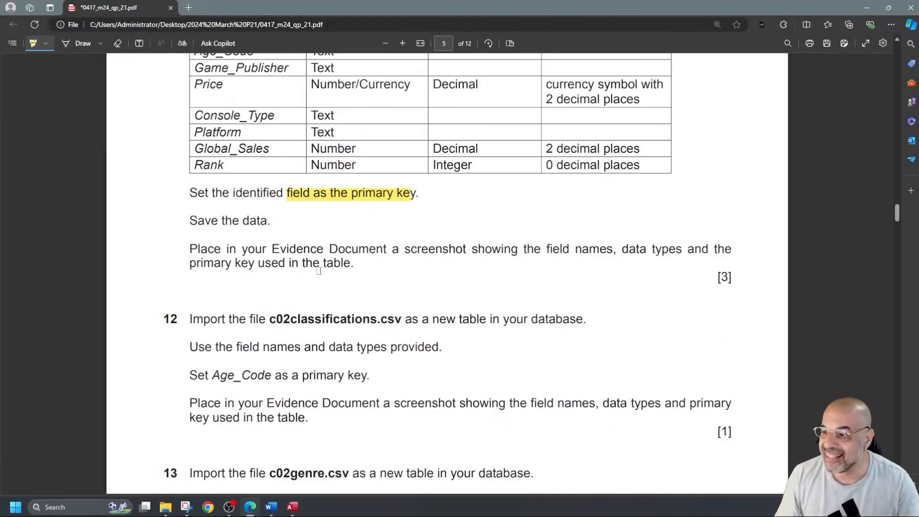
pyautogui.scroll(2, 319, 271)
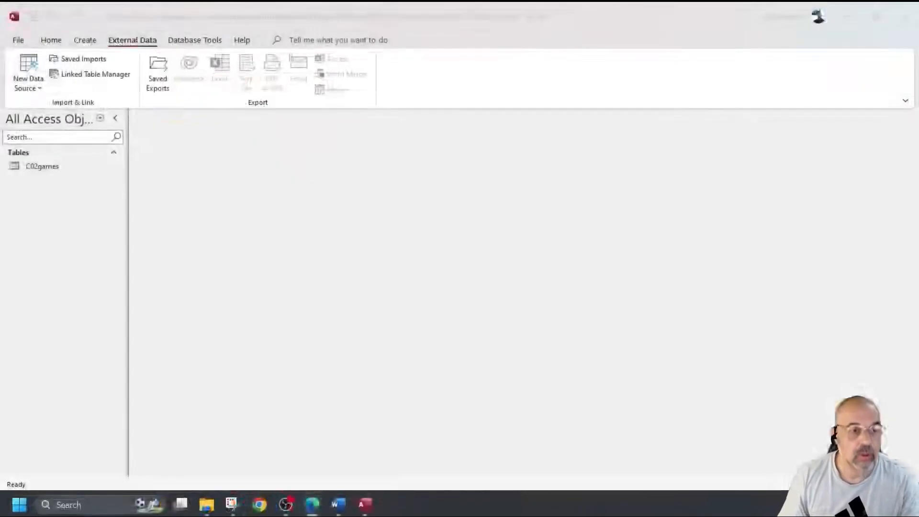
# Step: Open C02games in Design view and snip its field names and data types
pyautogui.doubleClick(51, 168)
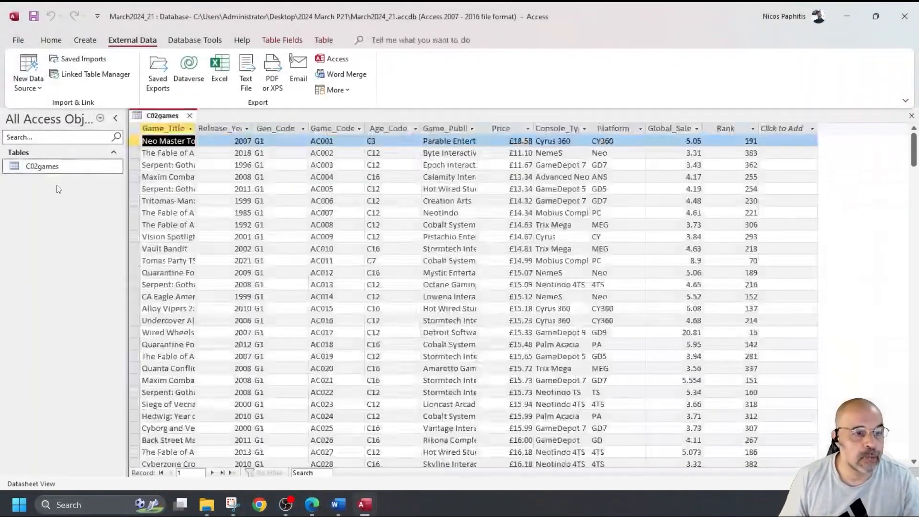
pyautogui.click(25, 68)
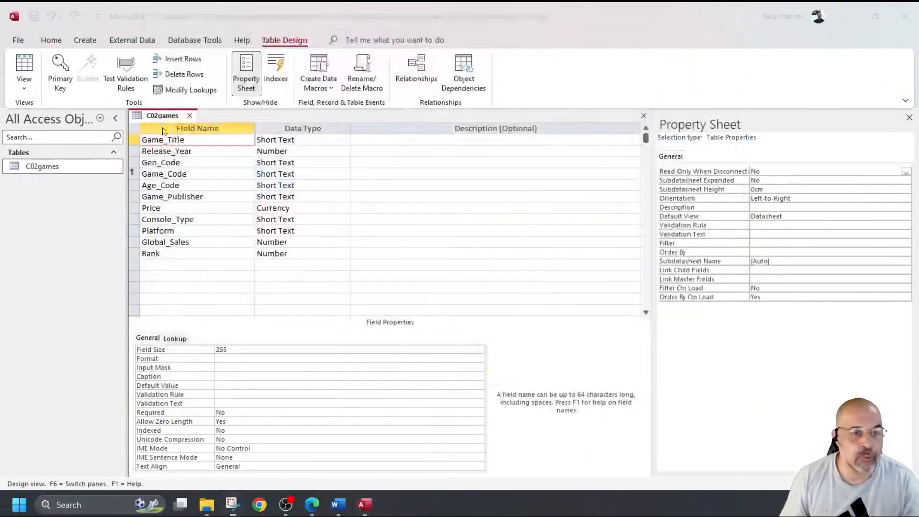
pyautogui.press('super+shift+s')
pyautogui.moveTo(126, 106); pyautogui.dragTo(351, 285)
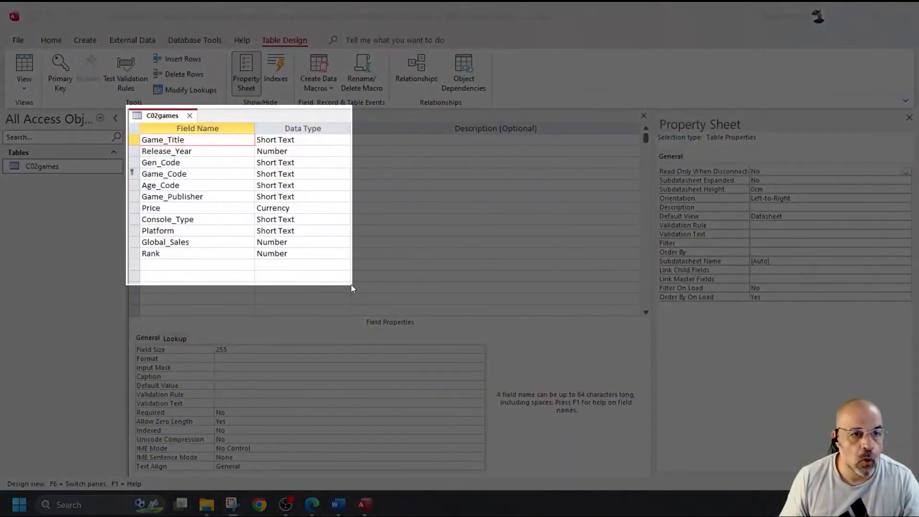
pyautogui.moveTo(352, 284); pyautogui.dragTo(351, 286)
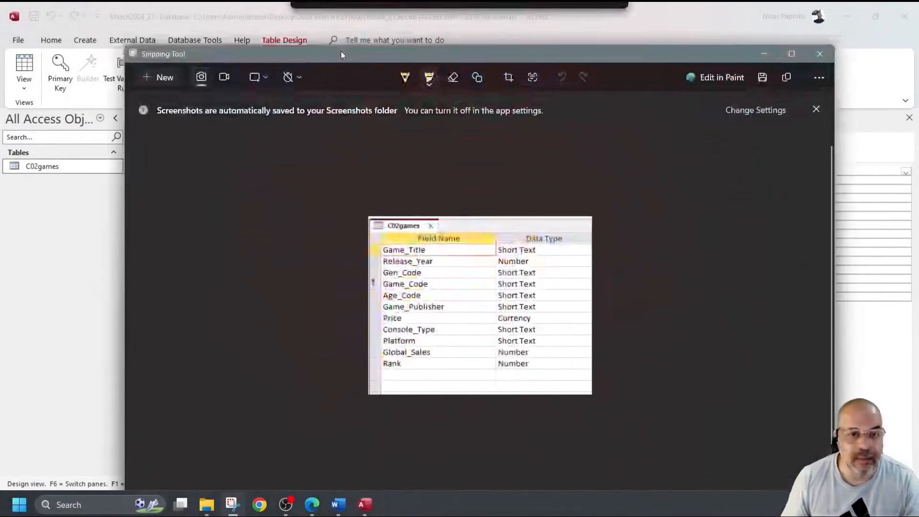
# Step: Try highlighting the tab label and Game_Code key marker in the snip, then undo both
pyautogui.moveTo(341, 50); pyautogui.dragTo(280, 30)
pyautogui.moveTo(325, 207)
pyautogui.mouseDown()
pyautogui.moveTo(367, 206)
pyautogui.moveTo(331, 206)
pyautogui.moveTo(348, 207)
pyautogui.mouseUp()
pyautogui.moveTo(419, 205); pyautogui.dragTo(312, 205)
pyautogui.hotkey('ctrl', 'z')
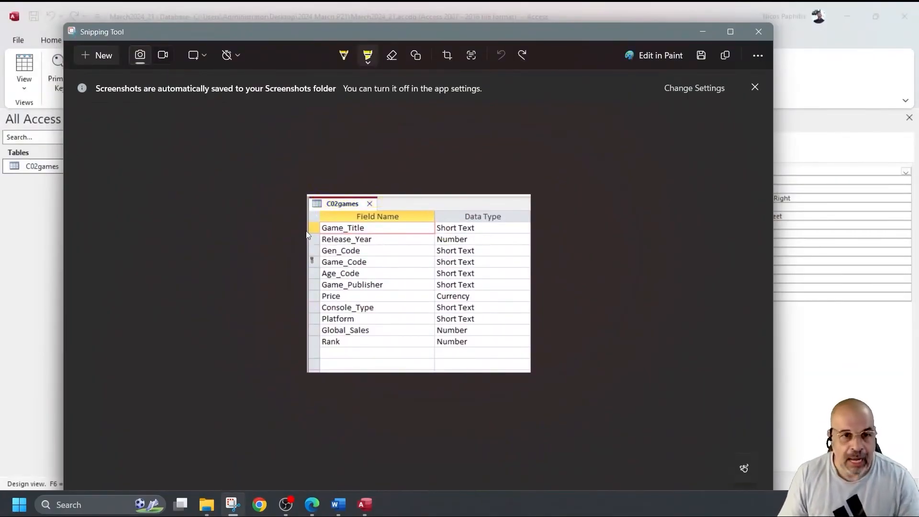
pyautogui.moveTo(312, 257); pyautogui.dragTo(313, 268)
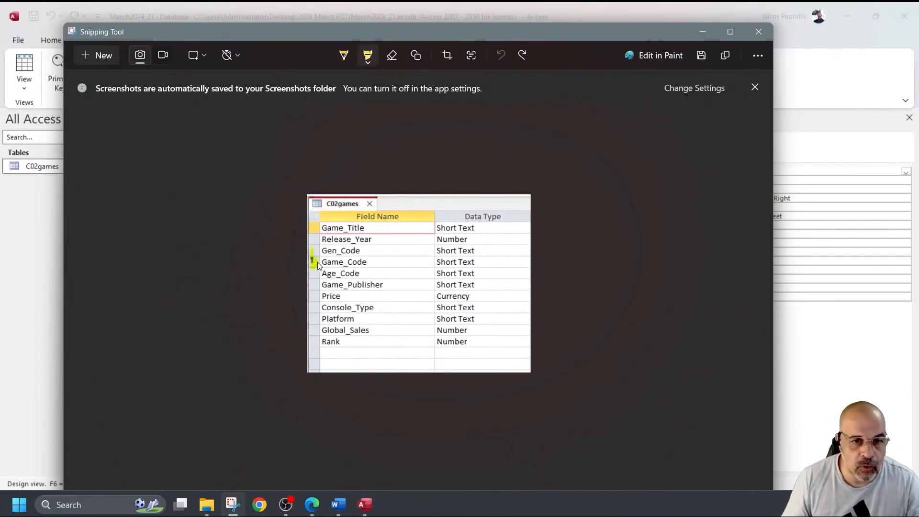
pyautogui.moveTo(313, 263); pyautogui.dragTo(312, 260)
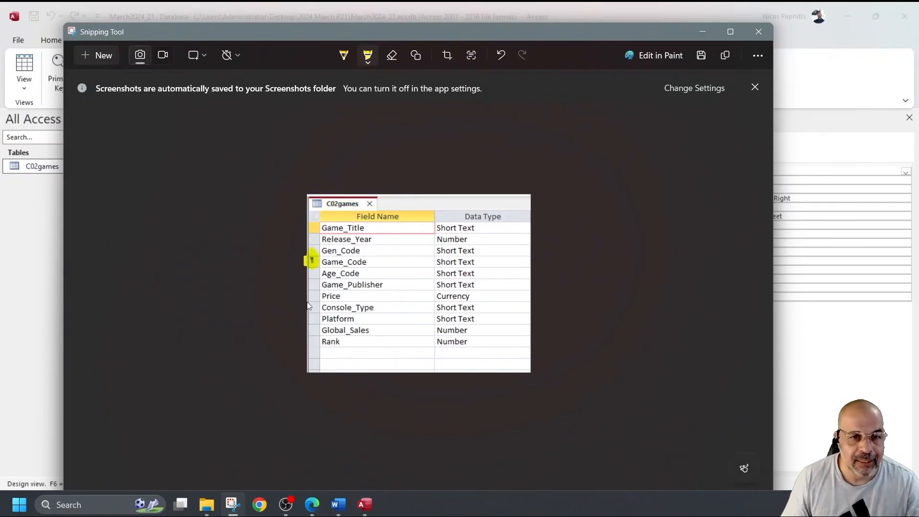
pyautogui.hotkey('ctrl', 'z')
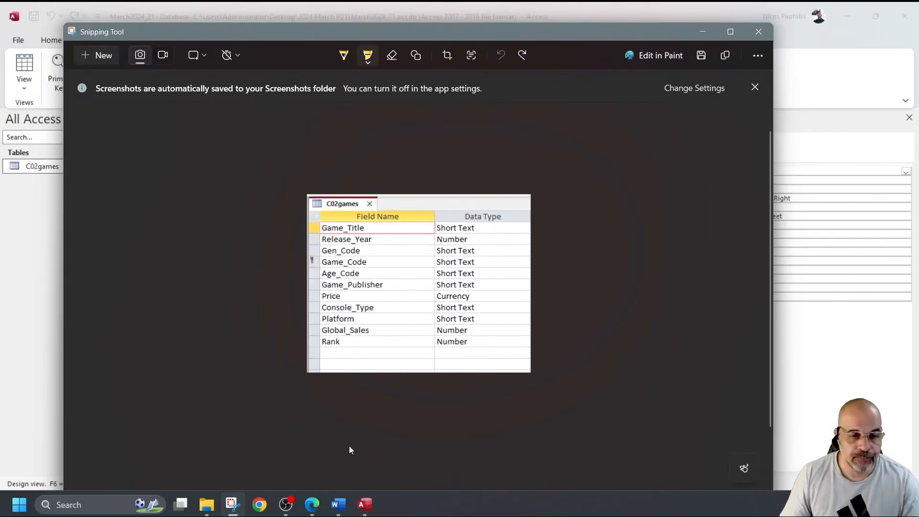
# Step: Switch to EVIDENCE1234.docx and scroll to the Step 11 evidence heading
pyautogui.click(338, 505)
pyautogui.scroll(-1, 334, 328)
pyautogui.scroll(-15, 335, 326)
# Step: Paste the C02games snip under Step 11 evidence, pushing the heading onto page 2
pyautogui.click(288, 345)
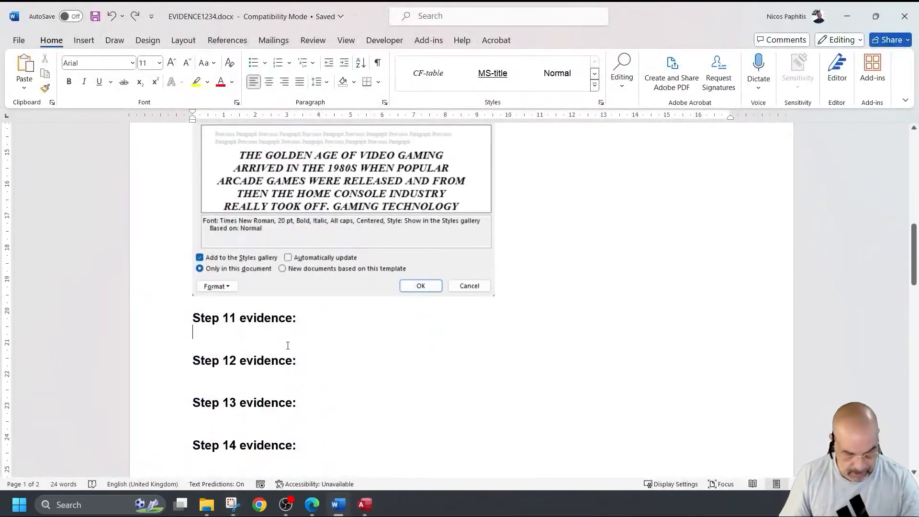
pyautogui.hotkey('ctrl', 'v')
pyautogui.hotkey('ctrl', 'z')
pyautogui.scroll(3, 275, 324)
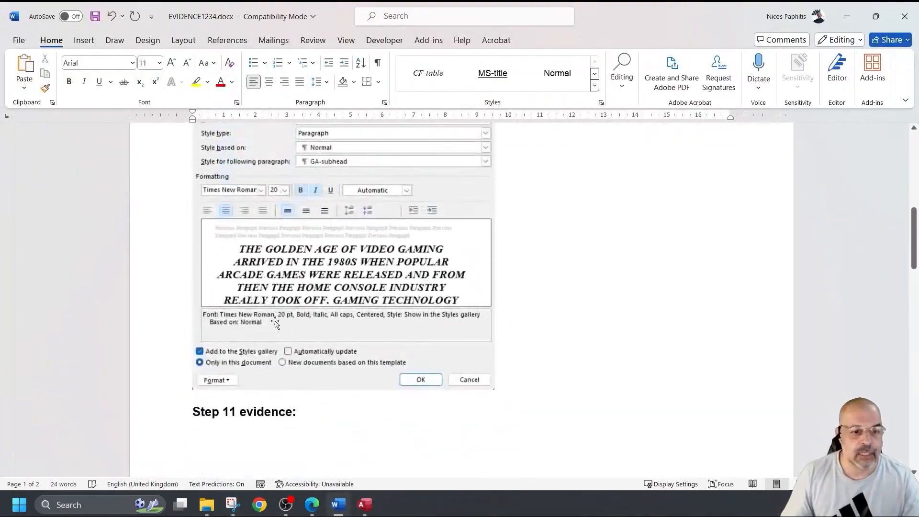
pyautogui.scroll(-3, 275, 323)
pyautogui.click(187, 327)
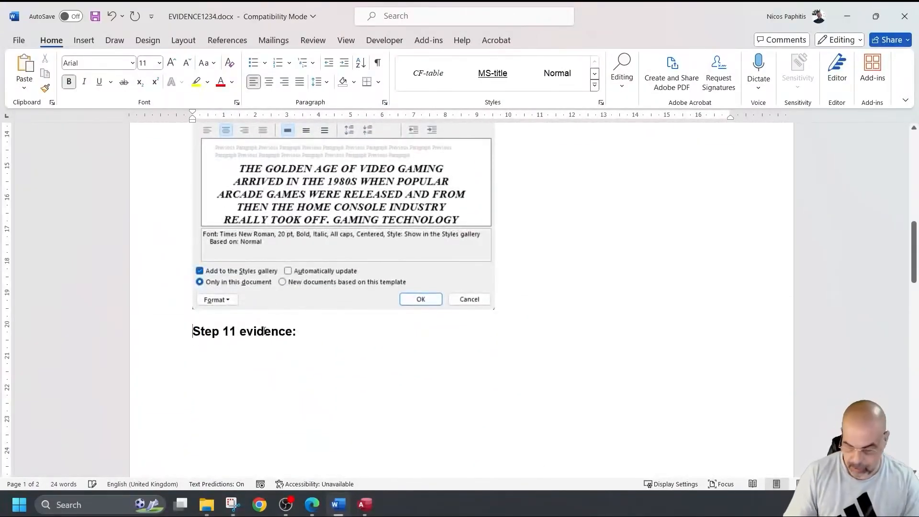
pyautogui.press('Return')
pyautogui.press('Return')
pyautogui.press('Return')
pyautogui.press('Return')
pyautogui.press('Return')
pyautogui.press('Return')
pyautogui.press('Return')
pyautogui.press('Return')
pyautogui.press('Return')
pyautogui.press('Return')
pyautogui.press('Return')
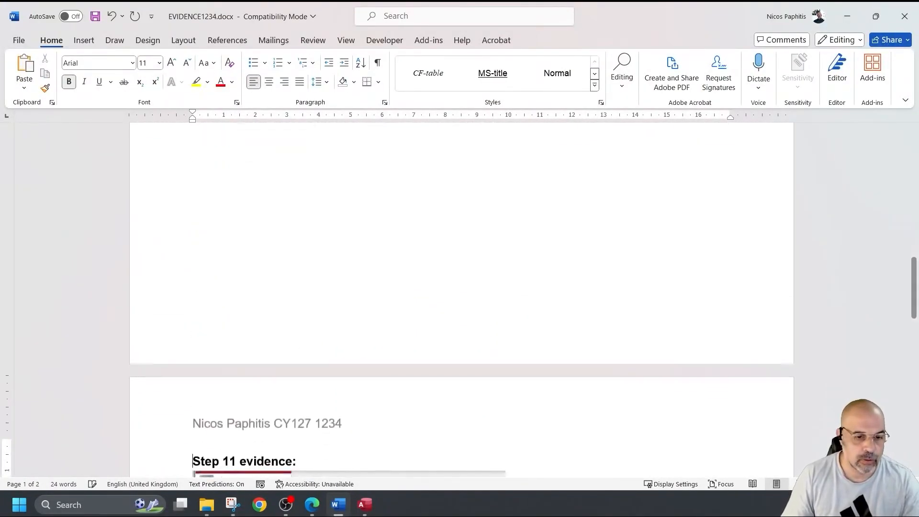
pyautogui.scroll(-12, 246, 285)
# Step: Shrink the pasted field-list screenshot to a smaller size
pyautogui.click(413, 341)
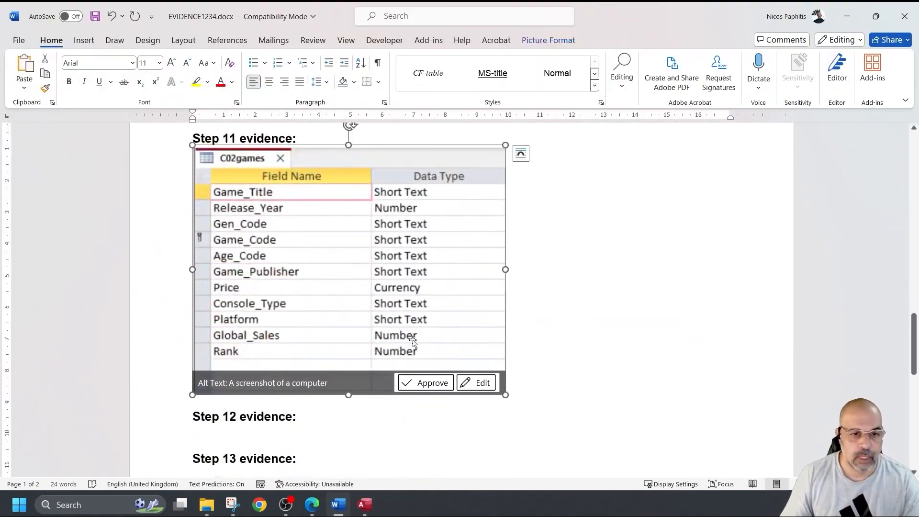
pyautogui.moveTo(505, 393); pyautogui.dragTo(382, 316)
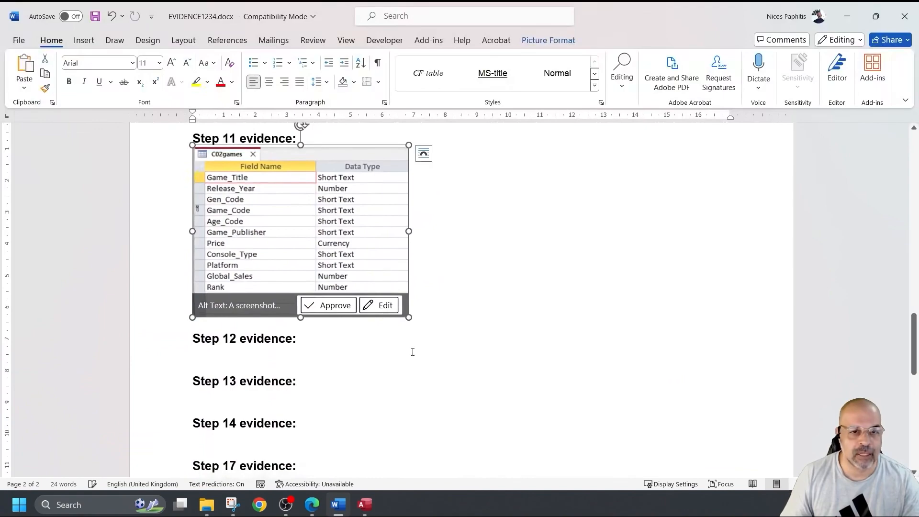
pyautogui.scroll(15, 411, 351)
pyautogui.scroll(-12, 409, 350)
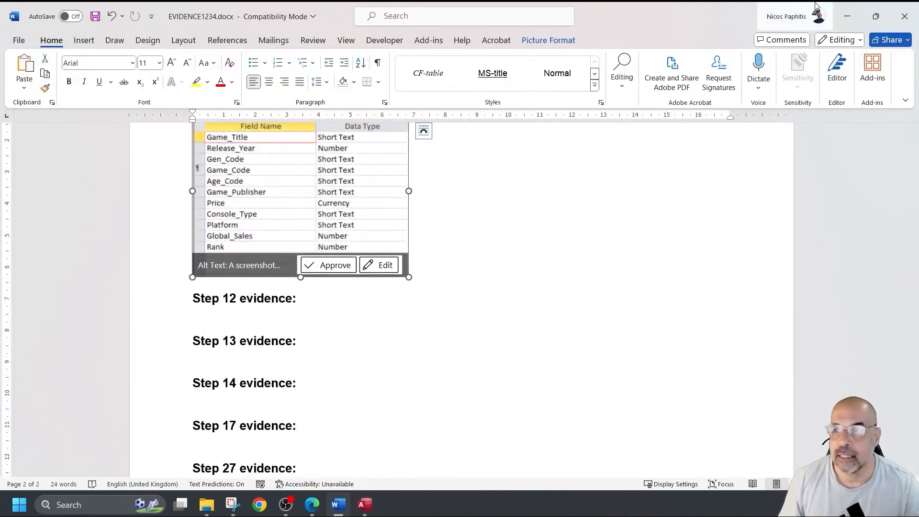
# Step: Minimise Word, close the Snipping Tool capture, and close the C02games table design
pyautogui.click(847, 16)
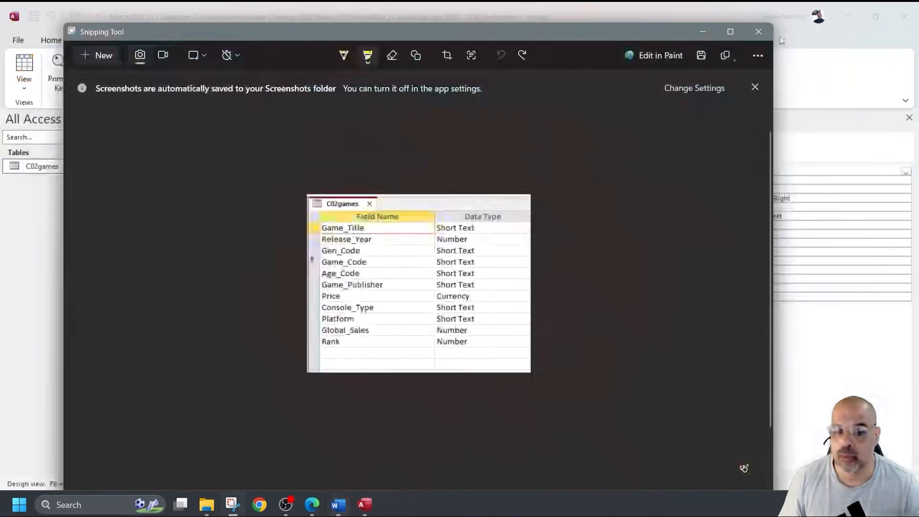
pyautogui.click(702, 31)
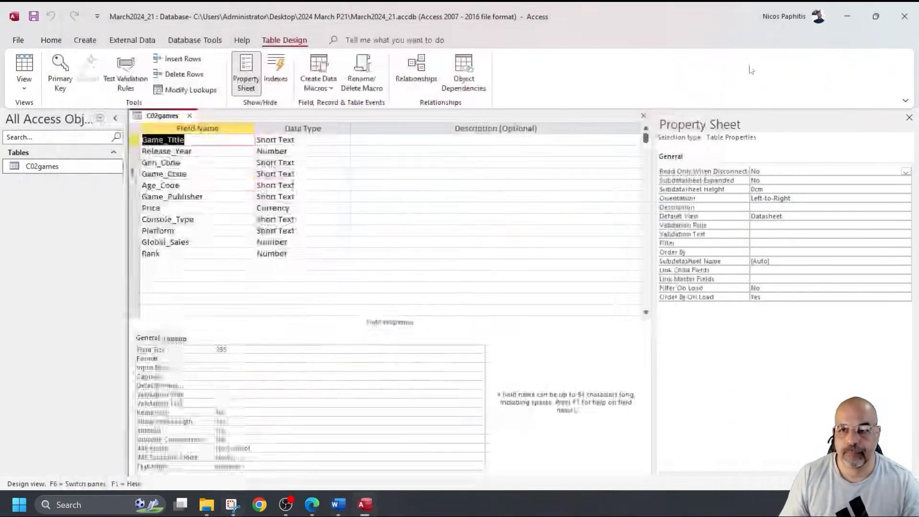
pyautogui.click(643, 117)
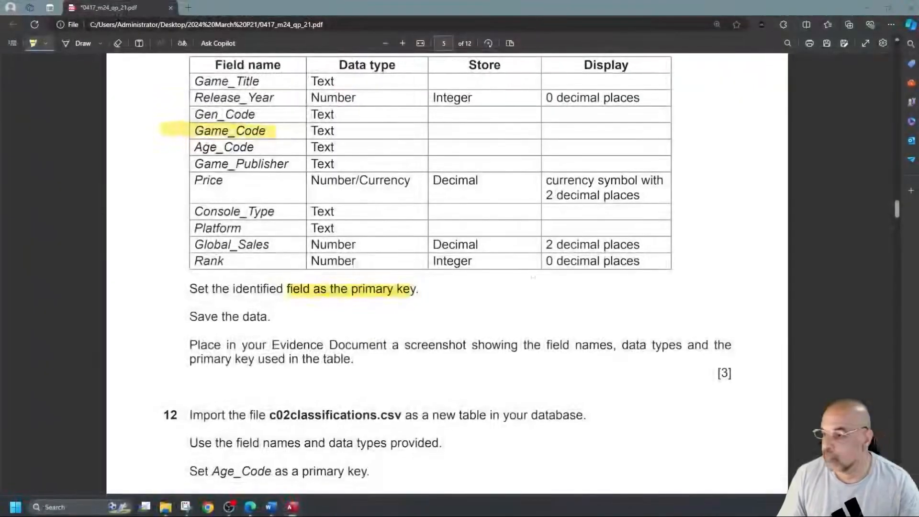
# Step: Highlight c02classifications.csv and Age_Code in question 12
pyautogui.scroll(-5, 445, 256)
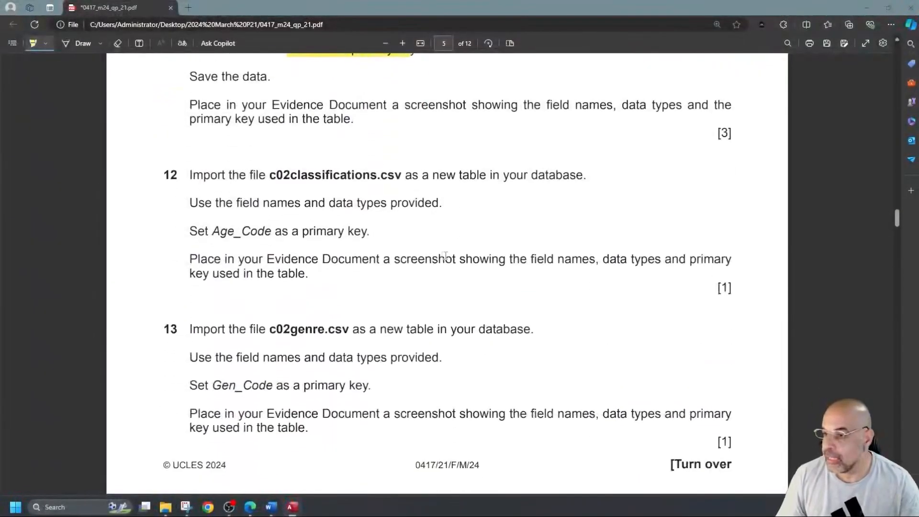
pyautogui.moveTo(268, 175); pyautogui.dragTo(397, 175)
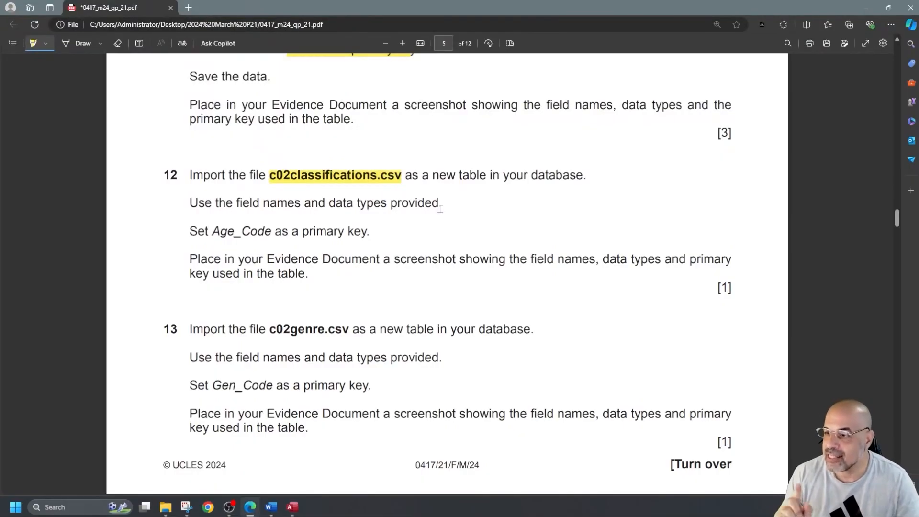
pyautogui.moveTo(212, 232); pyautogui.dragTo(273, 231)
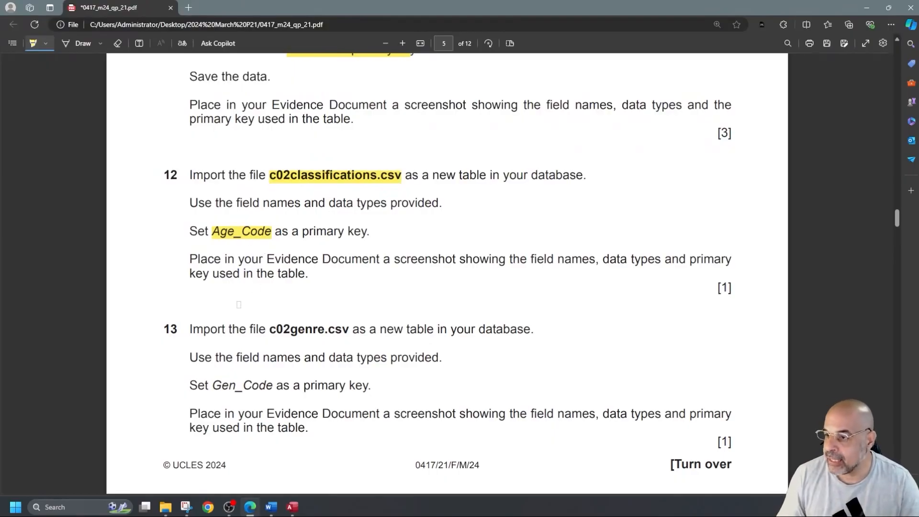
# Step: Highlight c02genre.csv and Gen_Code in question 13
pyautogui.scroll(-2, 238, 288)
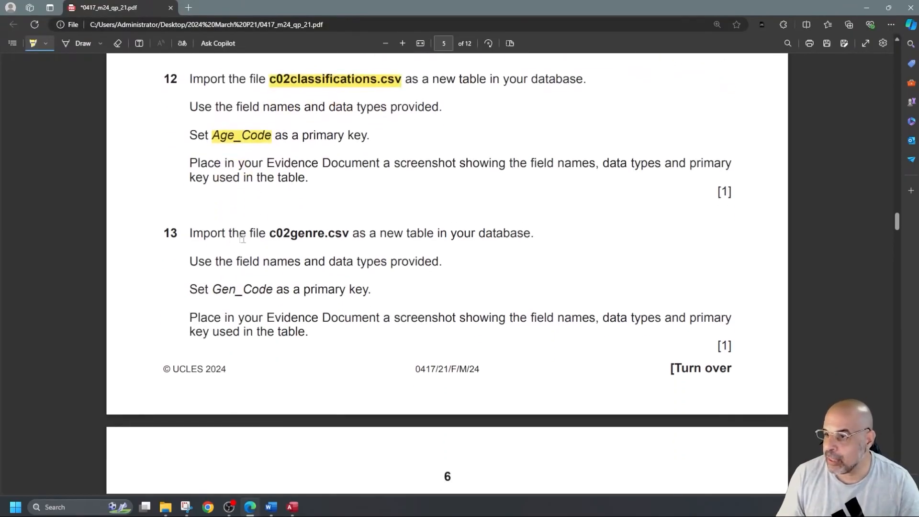
pyautogui.moveTo(270, 235); pyautogui.dragTo(345, 233)
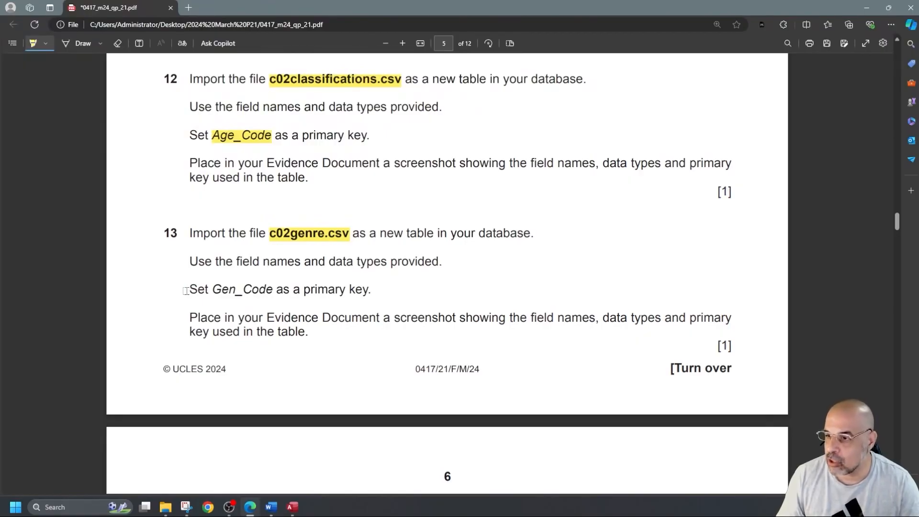
pyautogui.moveTo(212, 291); pyautogui.dragTo(274, 290)
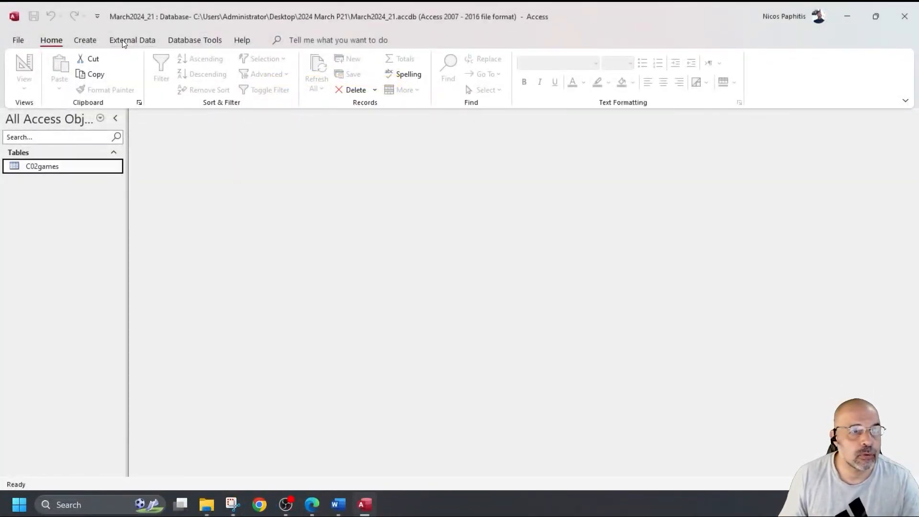
# Step: Start a text-file import of c02classifications.csv into a new table
pyautogui.click(124, 40)
pyautogui.click(28, 70)
pyautogui.moveTo(120, 114)
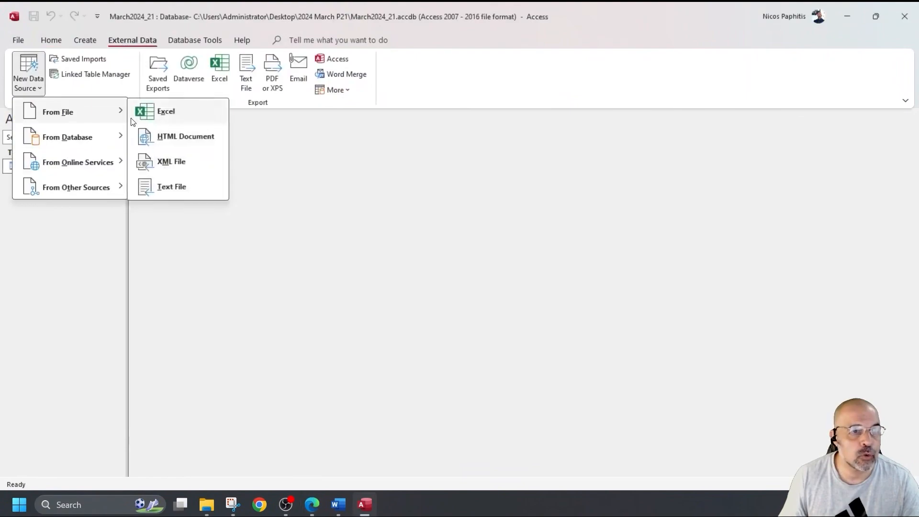
pyautogui.click(173, 186)
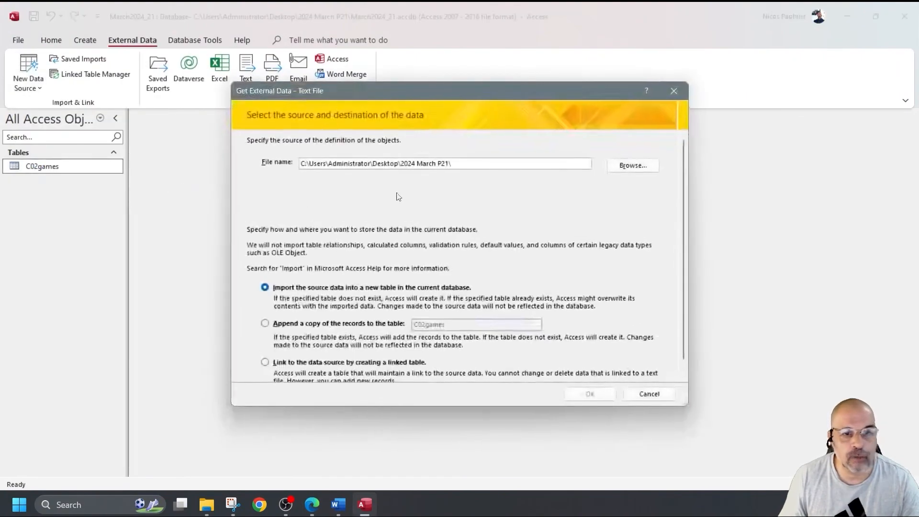
pyautogui.click(639, 168)
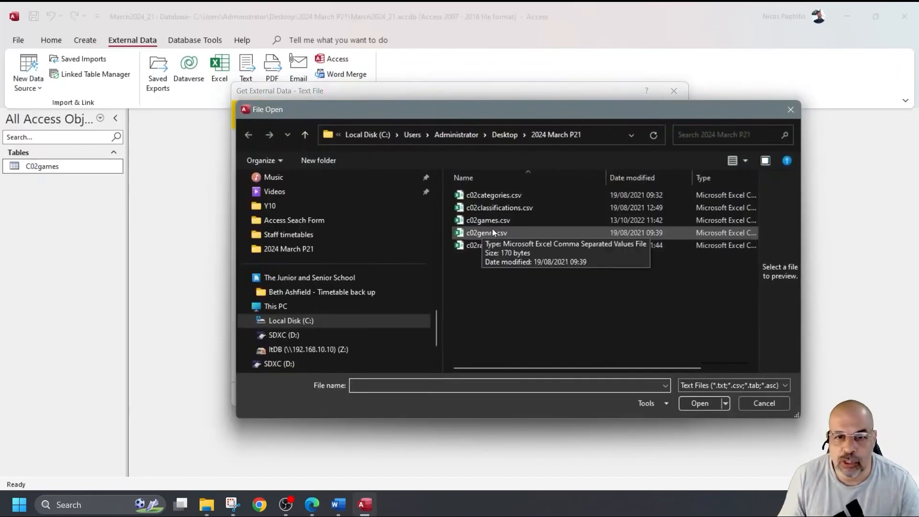
pyautogui.doubleClick(504, 208)
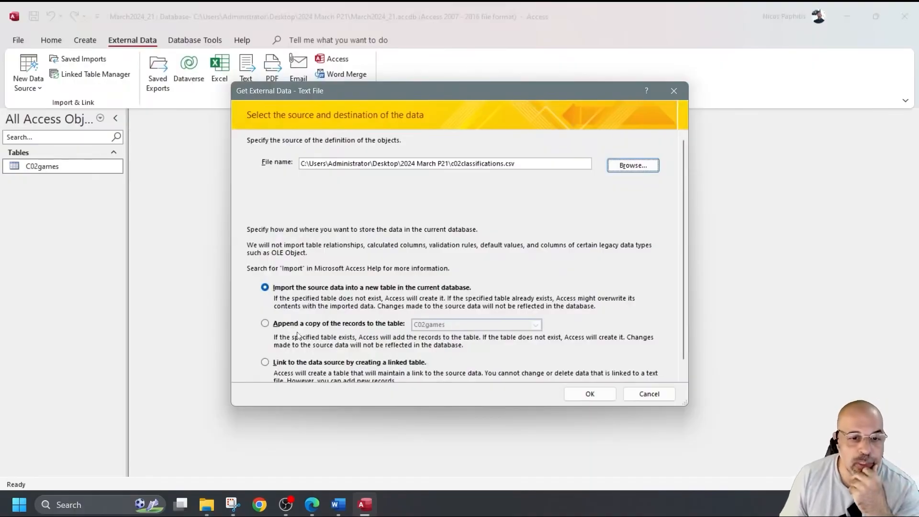
pyautogui.click(590, 395)
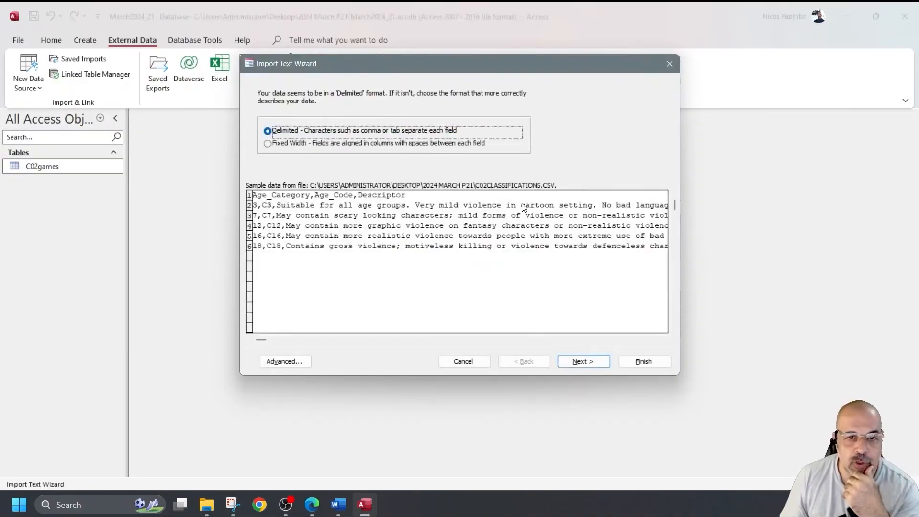
# Step: Import it as C02classifications with first-row field names and Age_Code as primary key, without saving steps
pyautogui.click(595, 364)
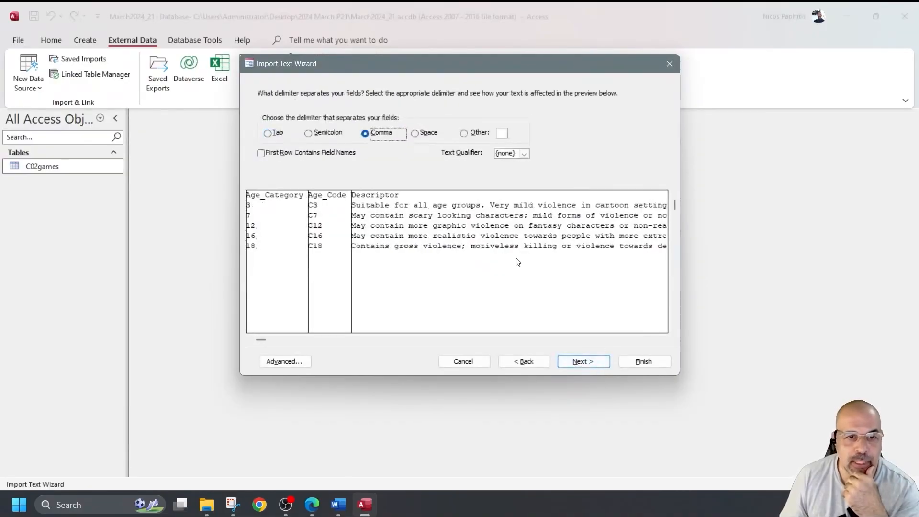
pyautogui.click(268, 153)
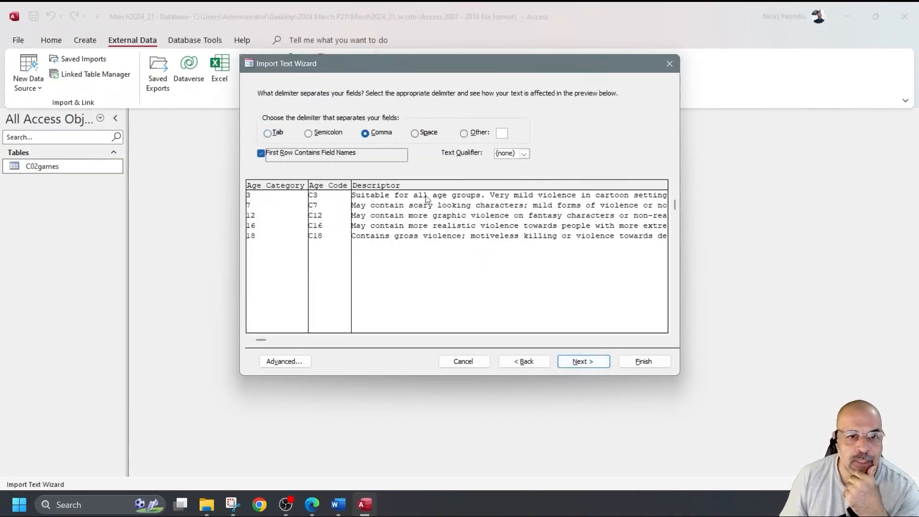
pyautogui.click(583, 361)
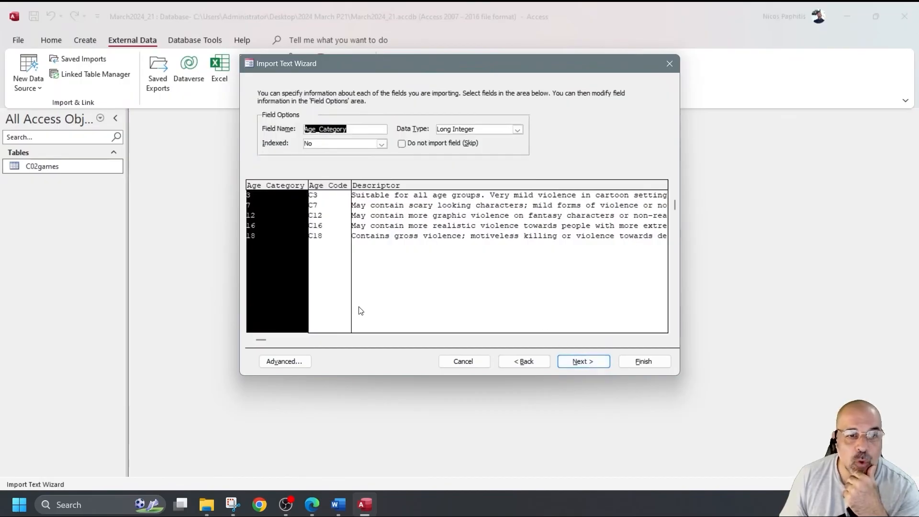
pyautogui.click(284, 361)
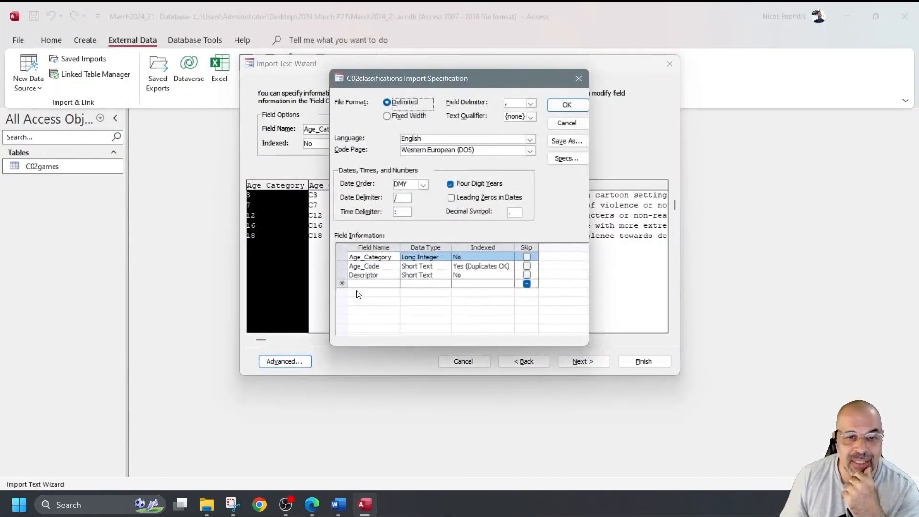
pyautogui.click(579, 78)
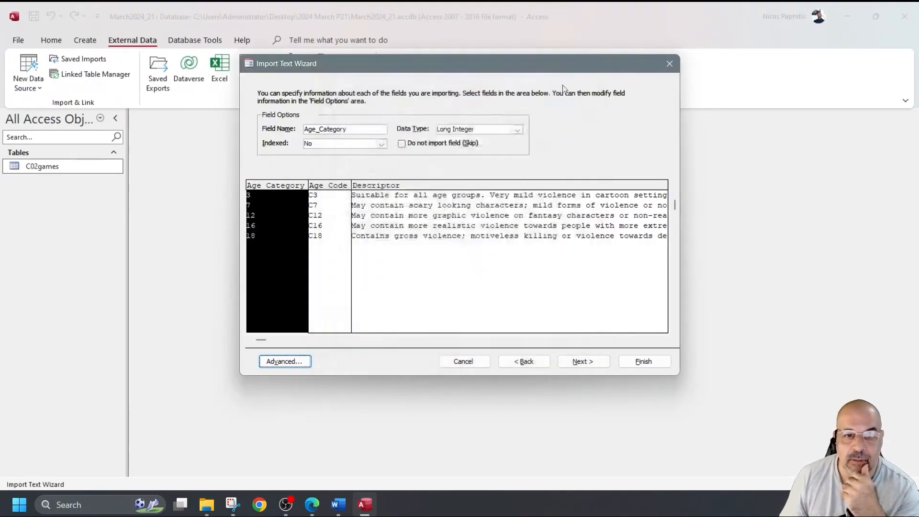
pyautogui.click(582, 364)
pyautogui.click(524, 136)
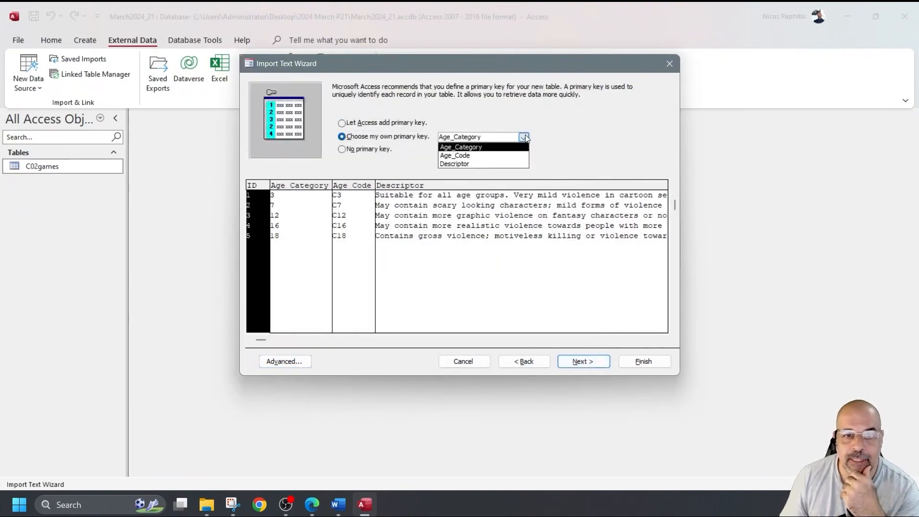
pyautogui.click(479, 157)
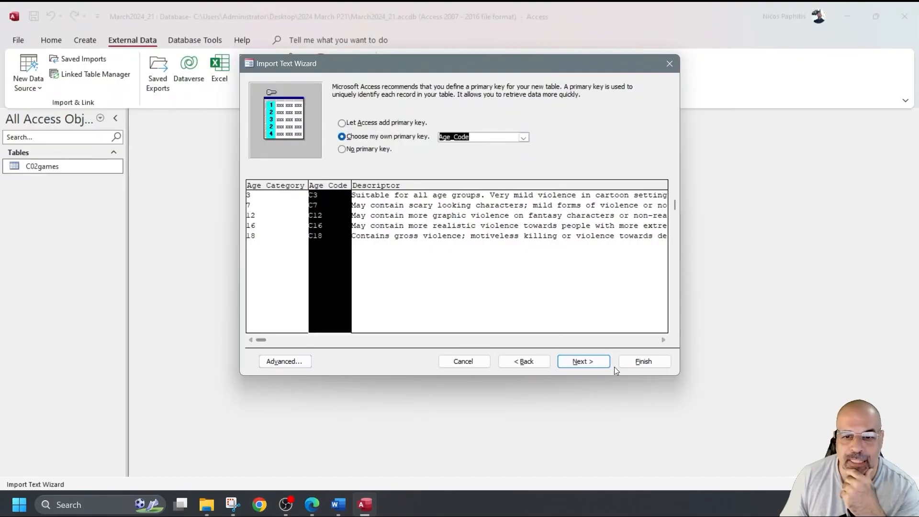
pyautogui.click(583, 362)
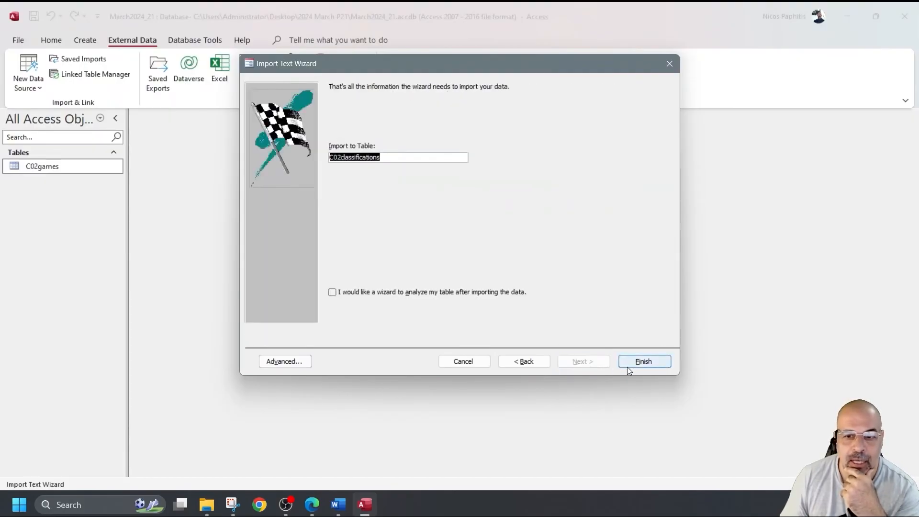
pyautogui.click(642, 362)
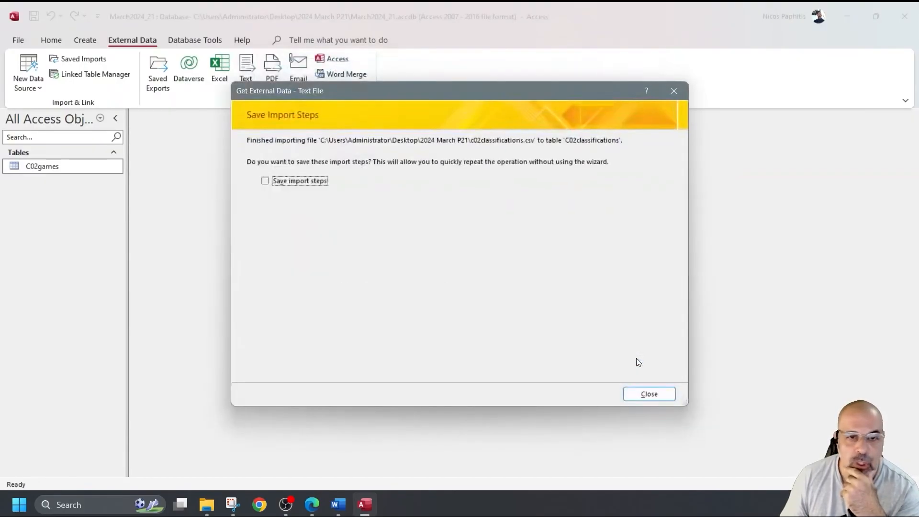
pyautogui.click(650, 395)
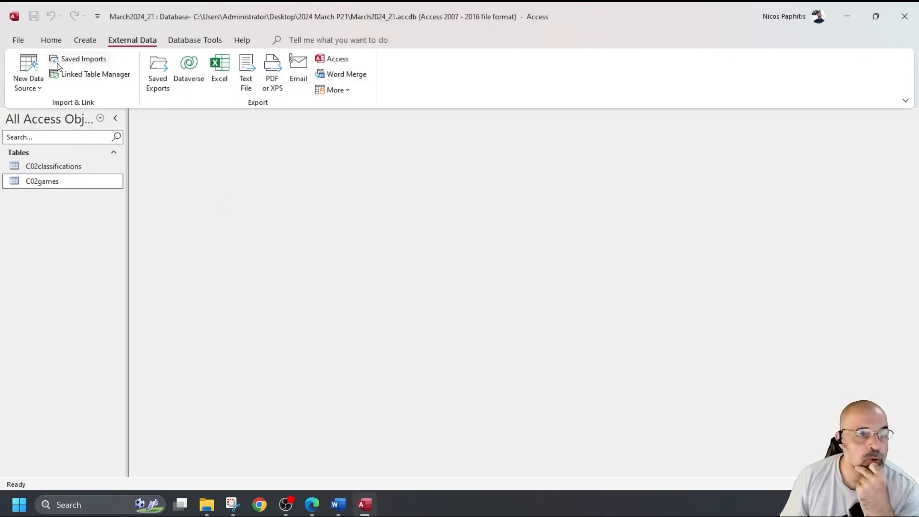
# Step: Start a text-file import of c02genre.csv into a new table
pyautogui.click(28, 72)
pyautogui.moveTo(65, 112)
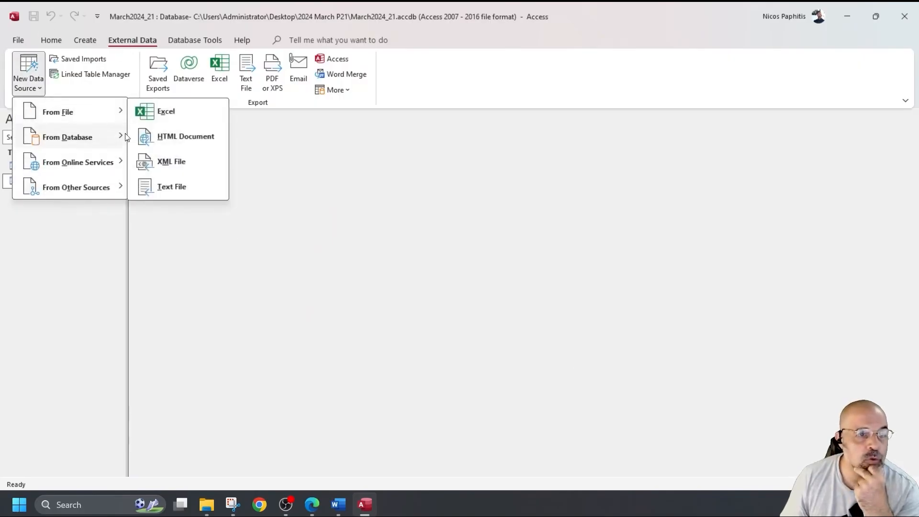
pyautogui.click(163, 187)
pyautogui.click(634, 166)
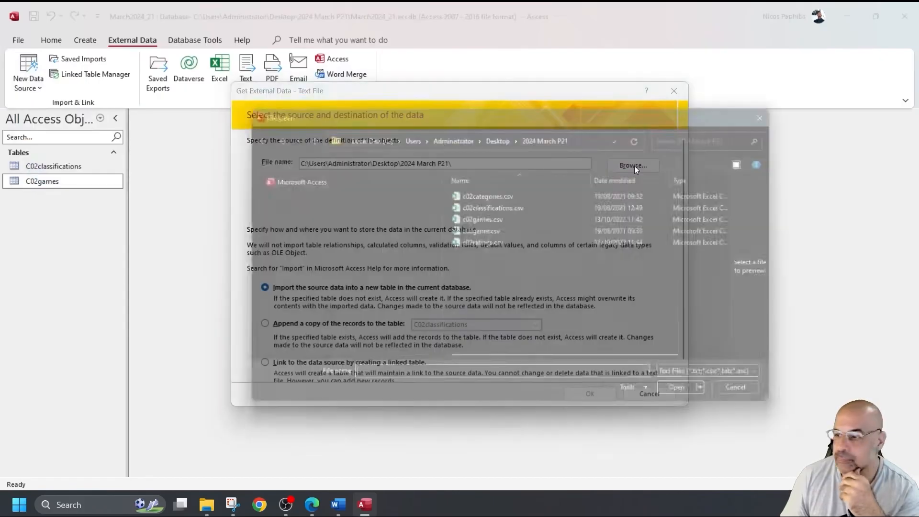
pyautogui.doubleClick(501, 234)
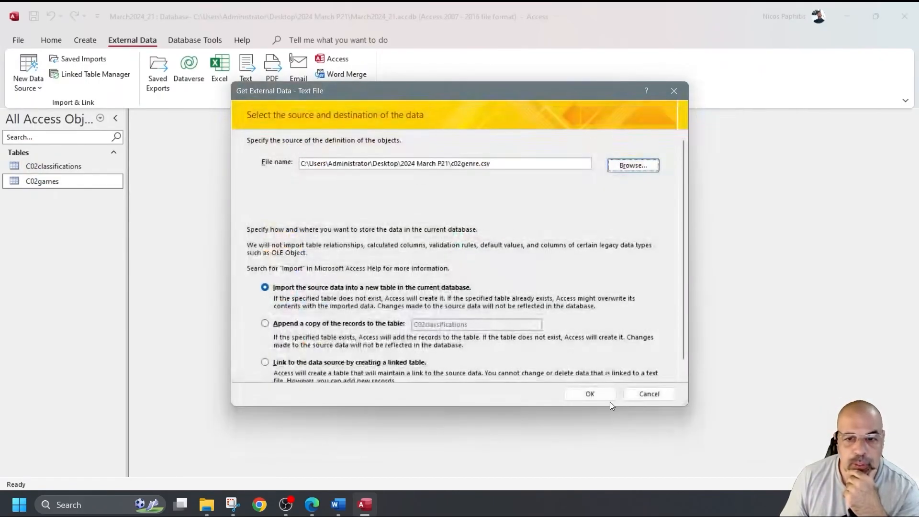
pyautogui.click(590, 394)
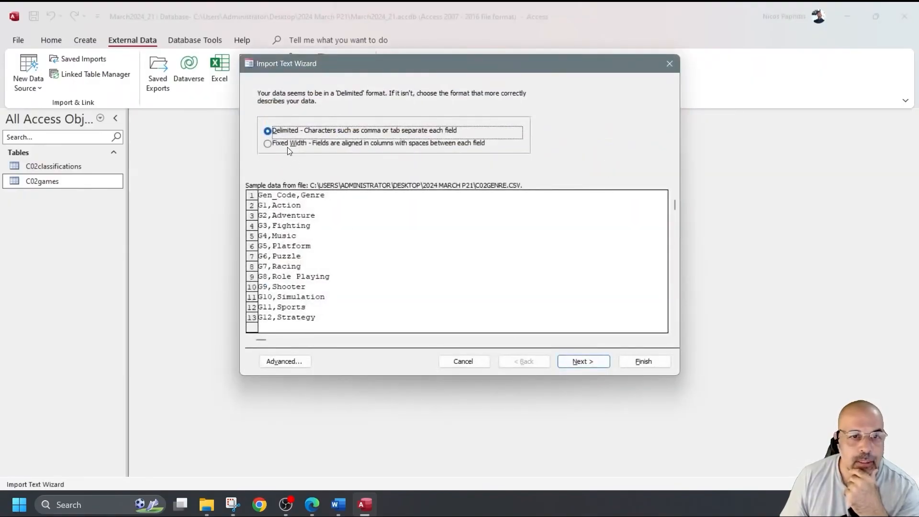
# Step: Import it as C02genre with first-row field names and Gen_Code as primary key, then close the summary
pyautogui.click(577, 363)
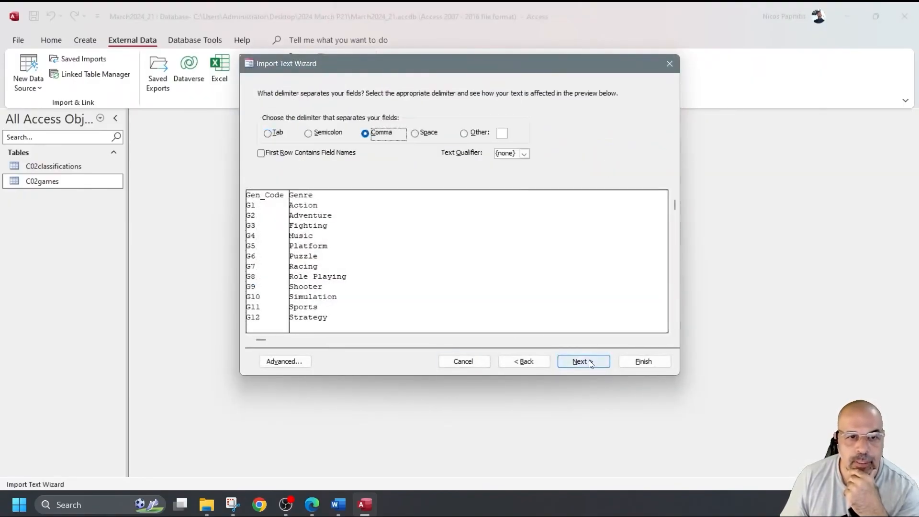
pyautogui.click(262, 153)
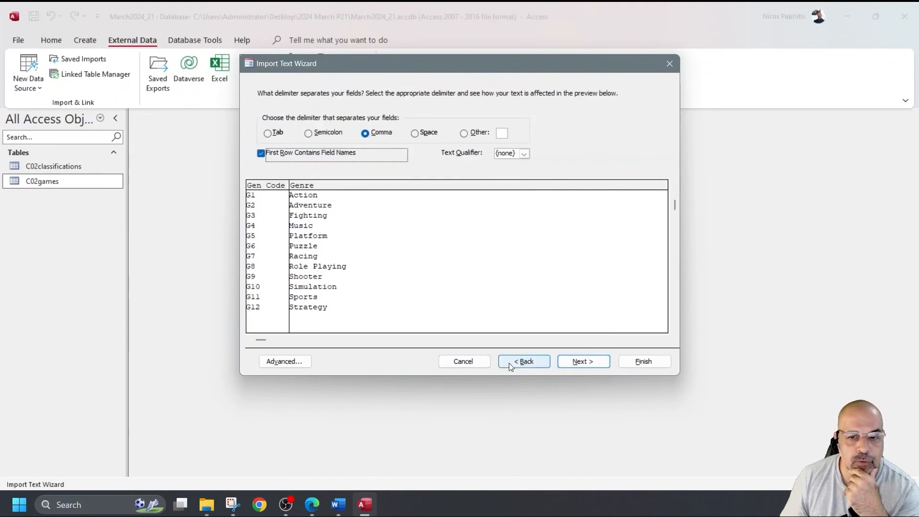
pyautogui.click(584, 362)
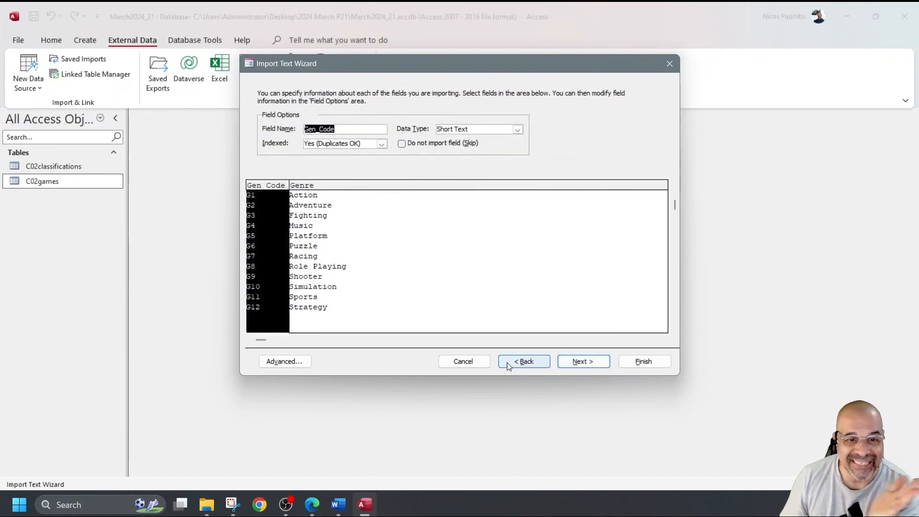
pyautogui.click(285, 362)
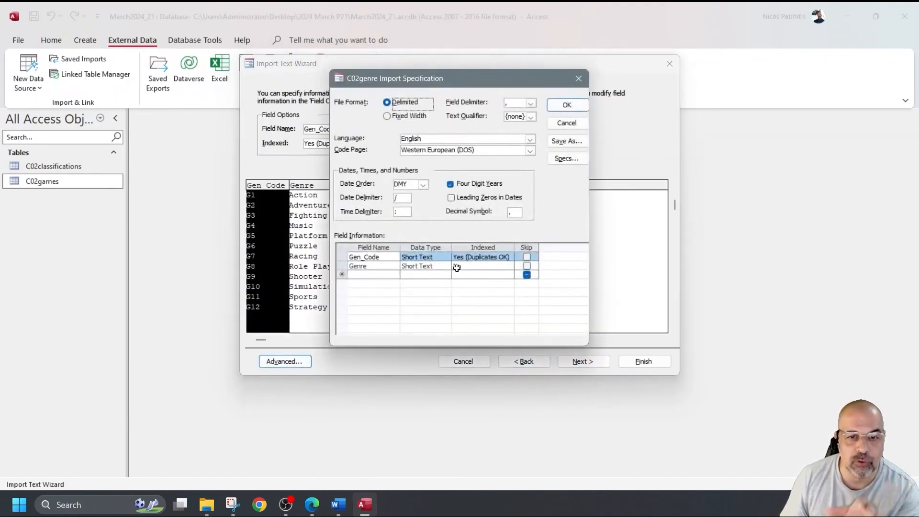
pyautogui.click(567, 105)
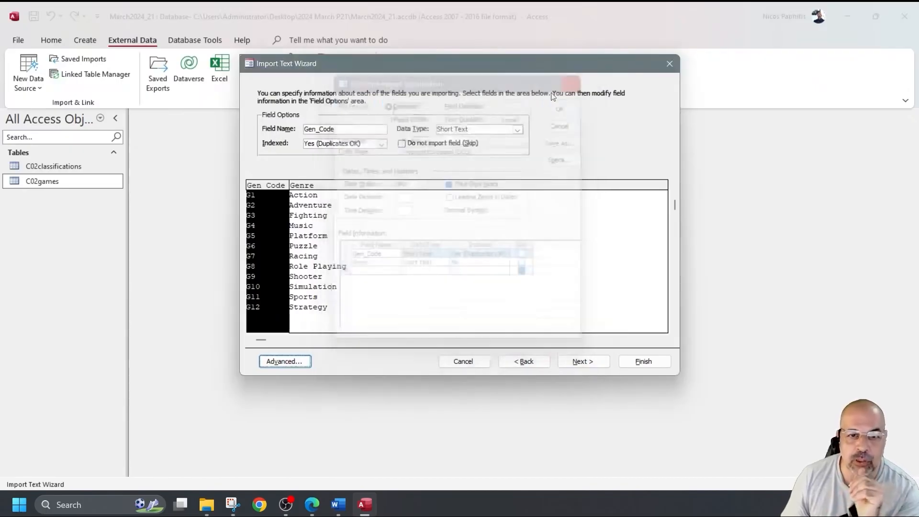
pyautogui.click(583, 361)
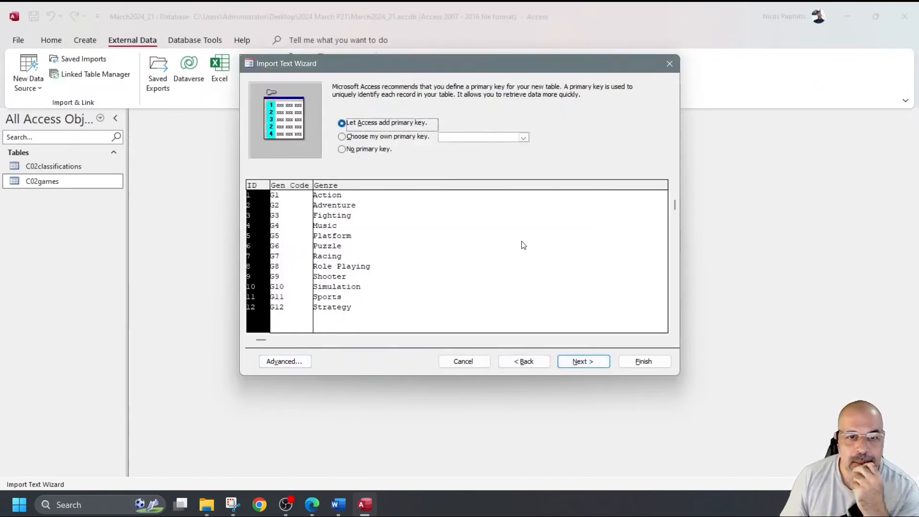
pyautogui.click(412, 138)
pyautogui.click(525, 138)
pyautogui.click(467, 148)
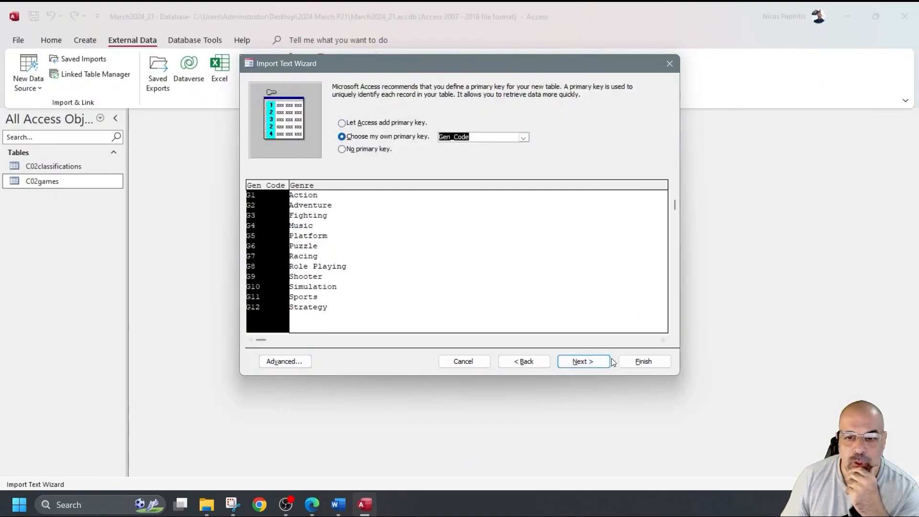
pyautogui.click(642, 361)
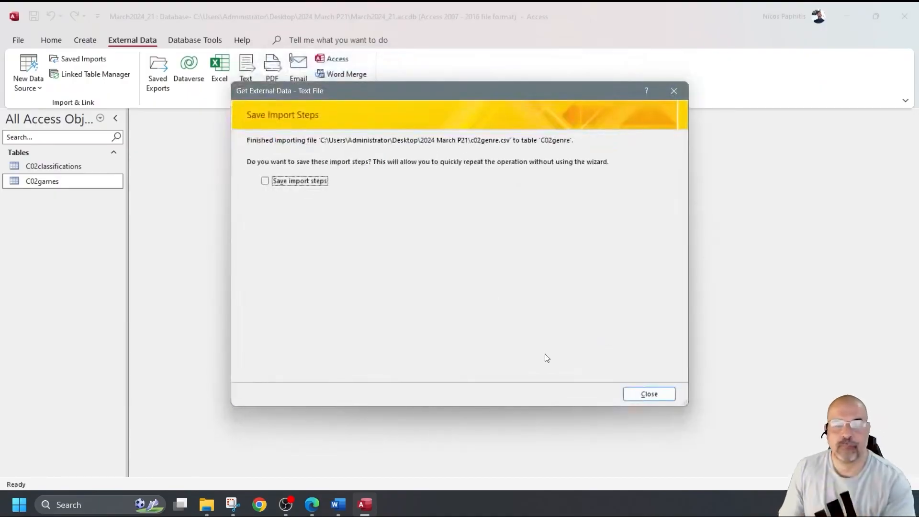
pyautogui.click(654, 392)
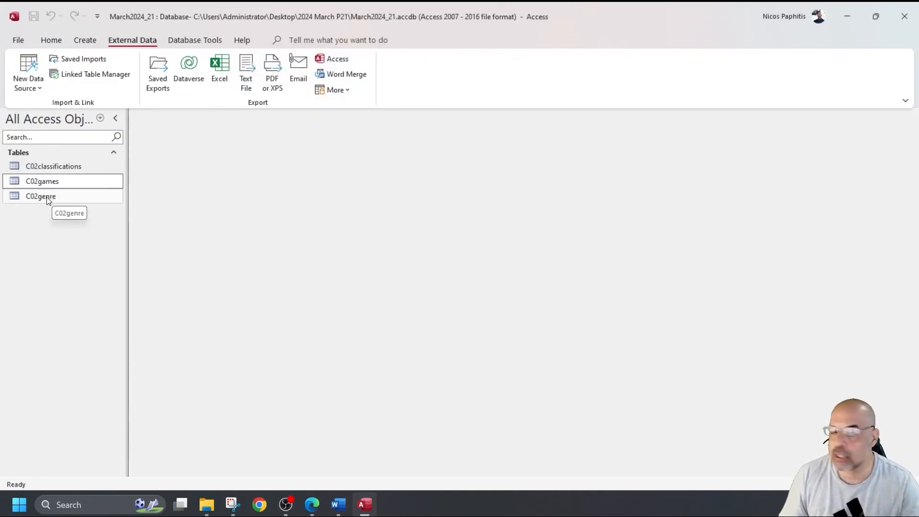
# Step: Open C02classifications in Design view and snip its field grid
pyautogui.doubleClick(67, 168)
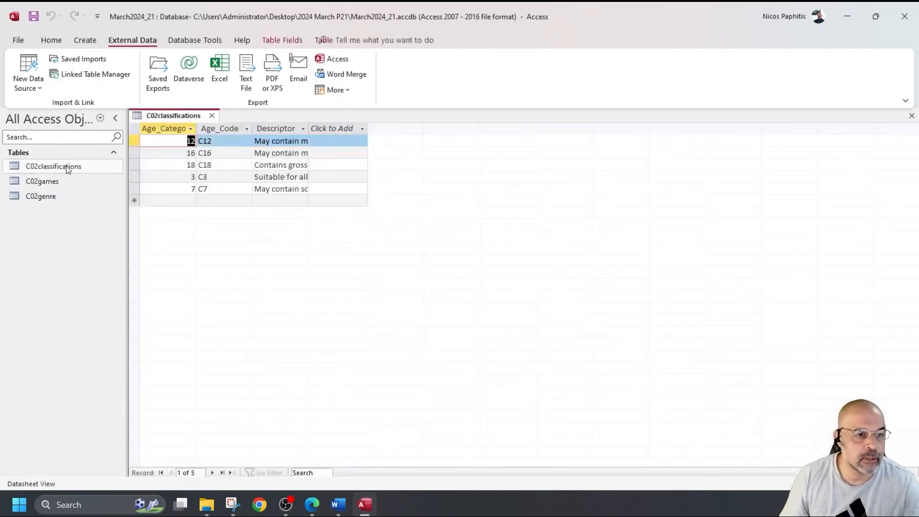
pyautogui.click(51, 40)
pyautogui.click(24, 64)
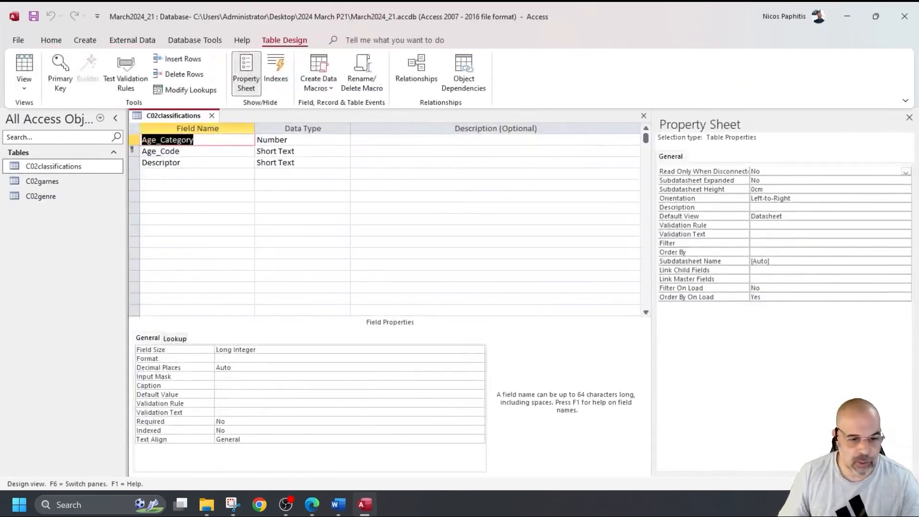
pyautogui.click(193, 198)
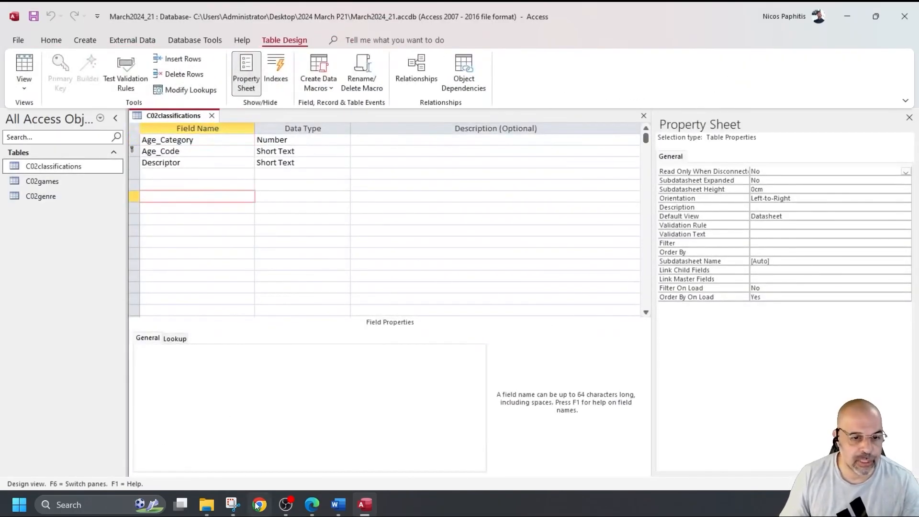
pyautogui.click(232, 505)
pyautogui.click(100, 57)
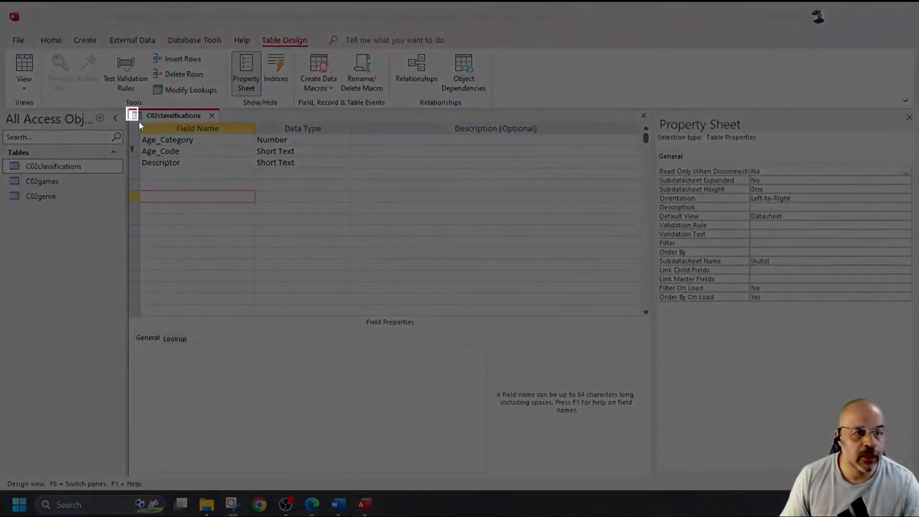
pyautogui.moveTo(139, 124); pyautogui.dragTo(350, 199)
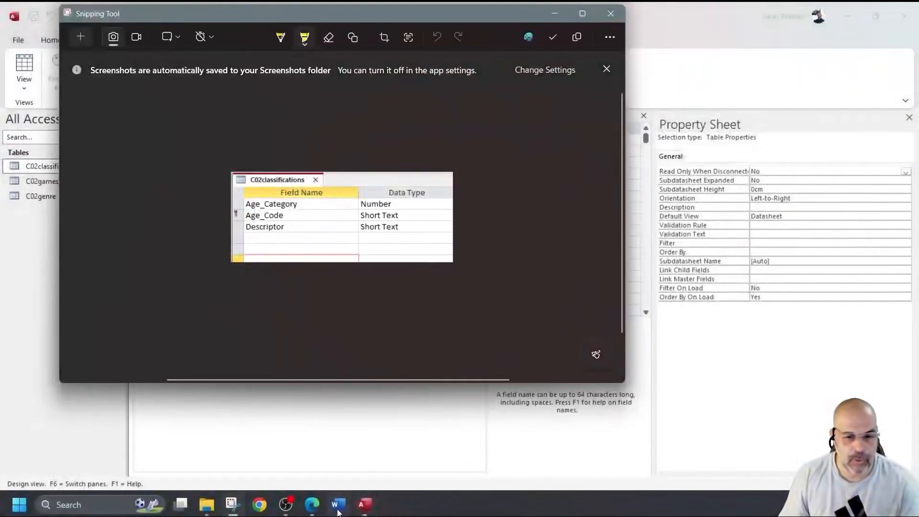
# Step: Paste the snip under 'Step 12 evidence:' in Word and shrink it
pyautogui.click(338, 504)
pyautogui.click(283, 315)
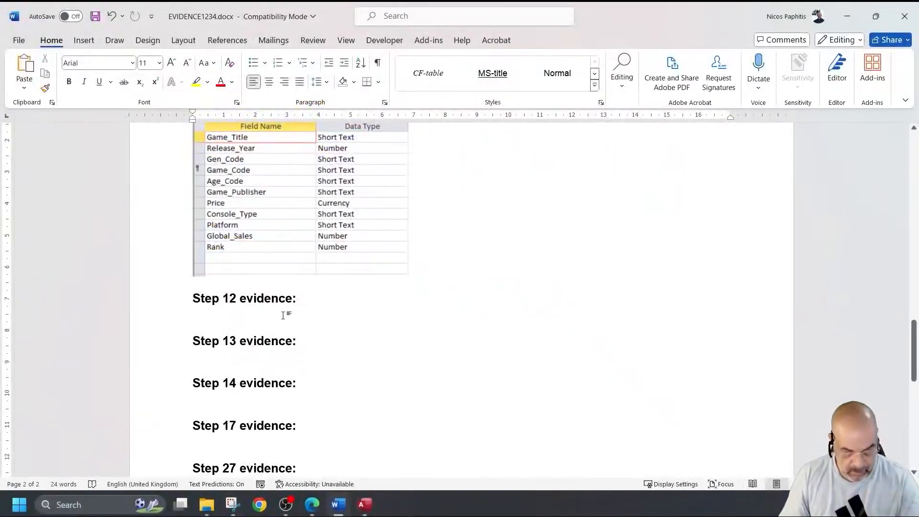
pyautogui.hotkey('ctrl', 'v')
pyautogui.moveTo(458, 403); pyautogui.dragTo(402, 389)
pyautogui.click(421, 386)
pyautogui.press('Return')
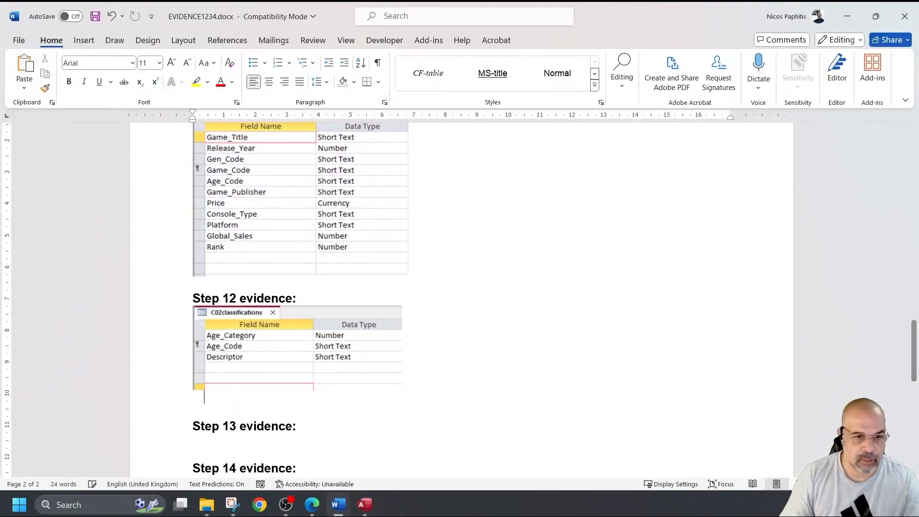
pyautogui.scroll(-2, 365, 396)
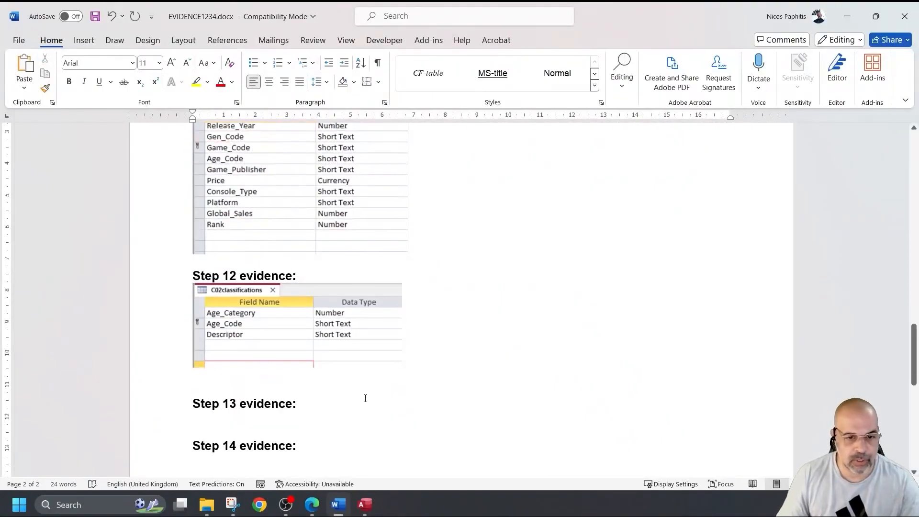
pyautogui.click(370, 506)
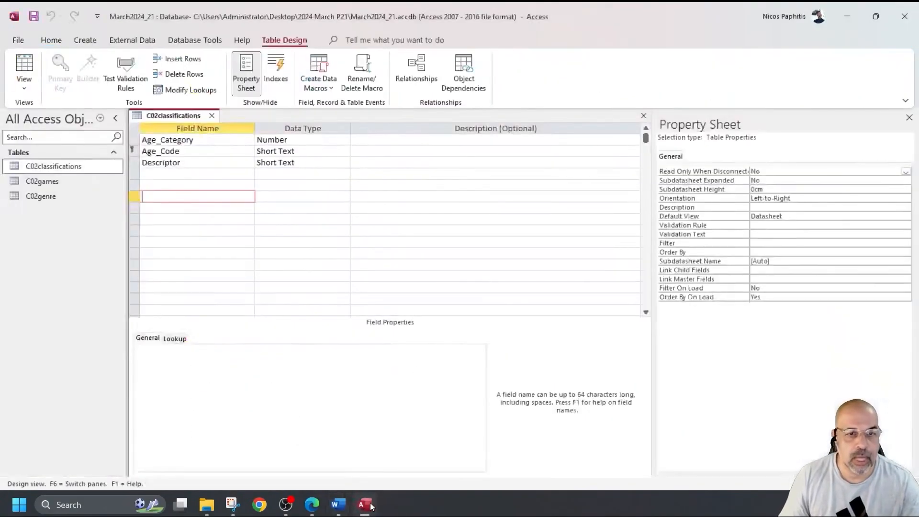
# Step: Close C02classifications and open C02genre in Design view
pyautogui.click(211, 120)
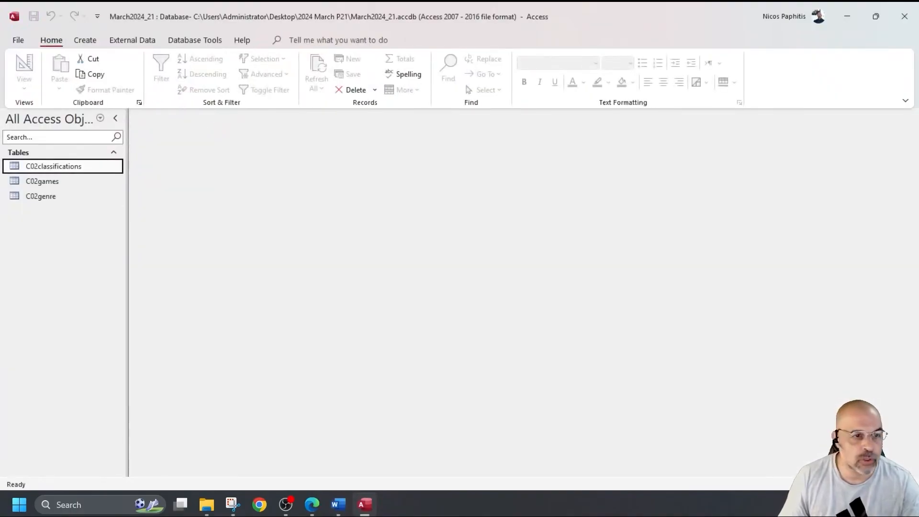
pyautogui.doubleClick(52, 196)
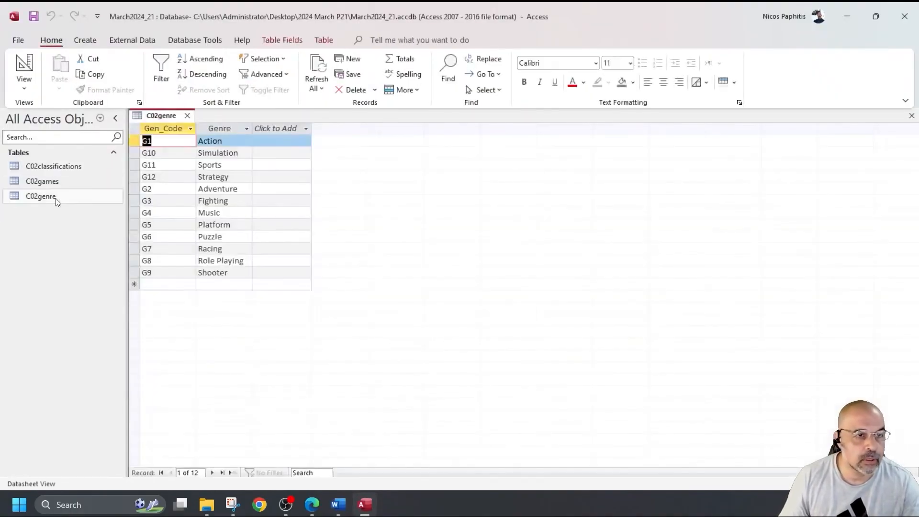
pyautogui.click(24, 74)
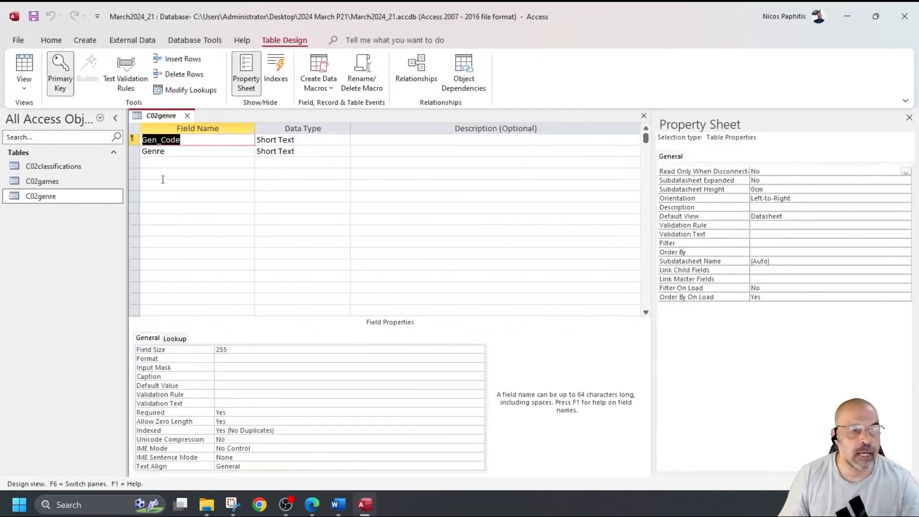
pyautogui.click(187, 219)
pyautogui.scroll(-1, 187, 220)
pyautogui.click(236, 505)
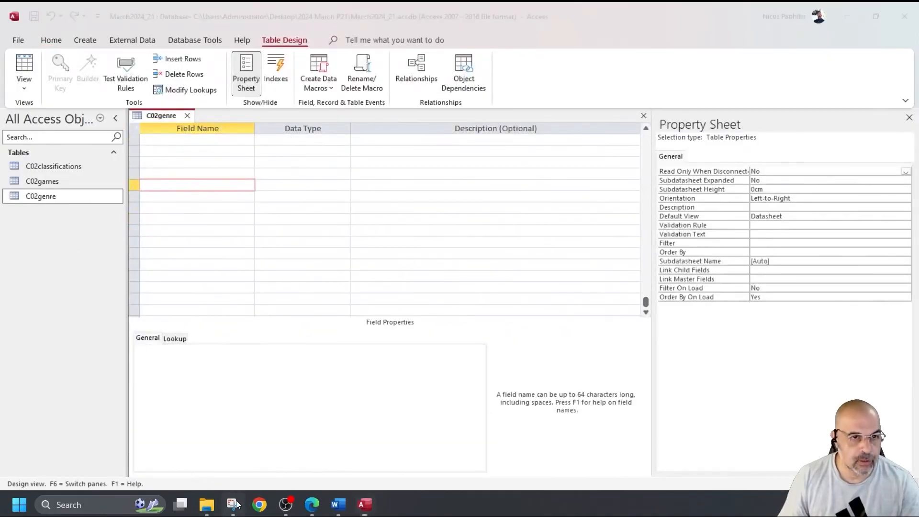
pyautogui.click(611, 13)
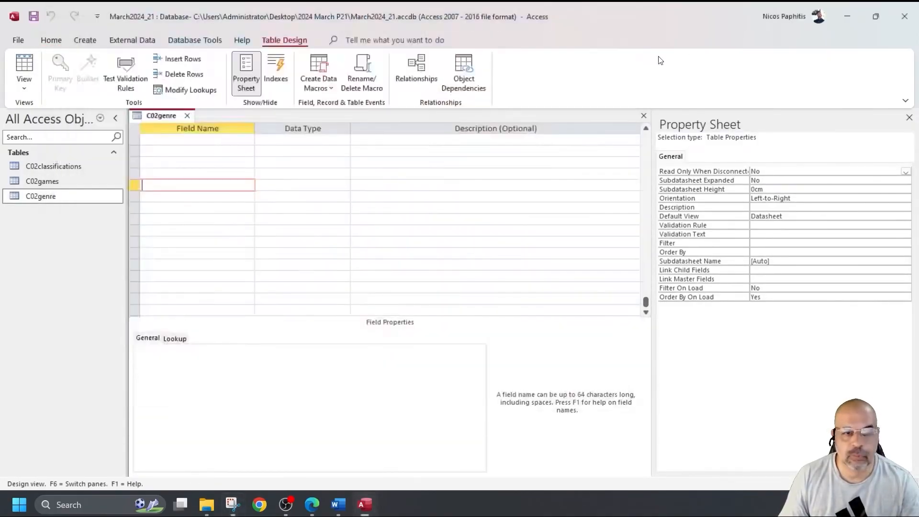
# Step: Snip C02genre's Gen_Code and Genre Short Text fields and paste the capture into the Word evidence document
pyautogui.click(233, 505)
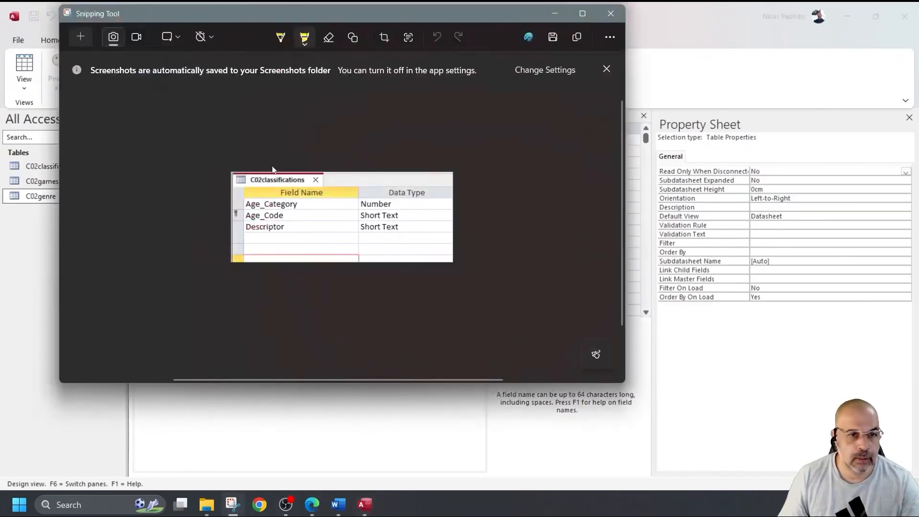
pyautogui.click(81, 37)
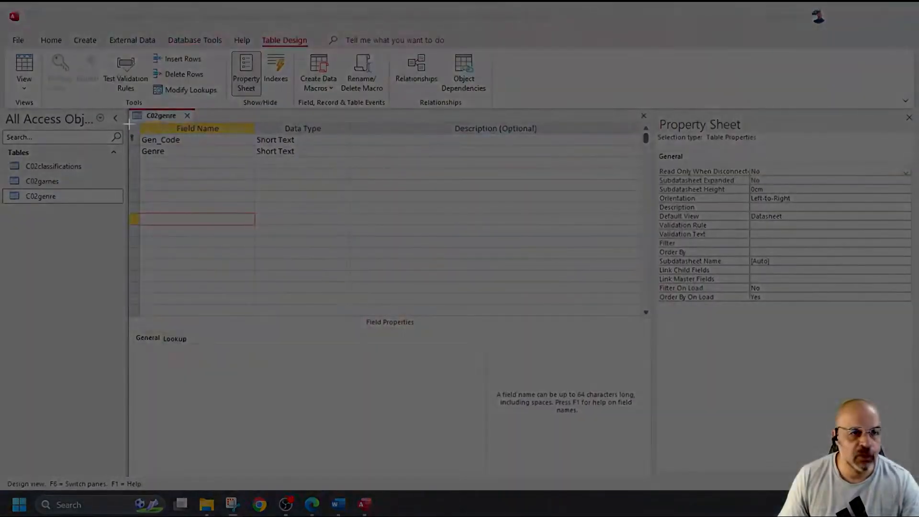
pyautogui.moveTo(129, 108); pyautogui.dragTo(351, 161)
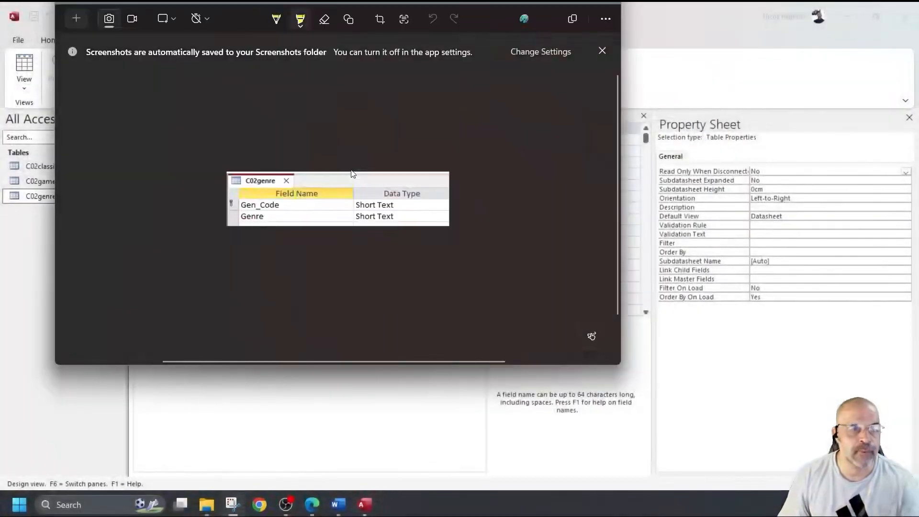
pyautogui.click(339, 505)
pyautogui.hotkey('ctrl', 'v')
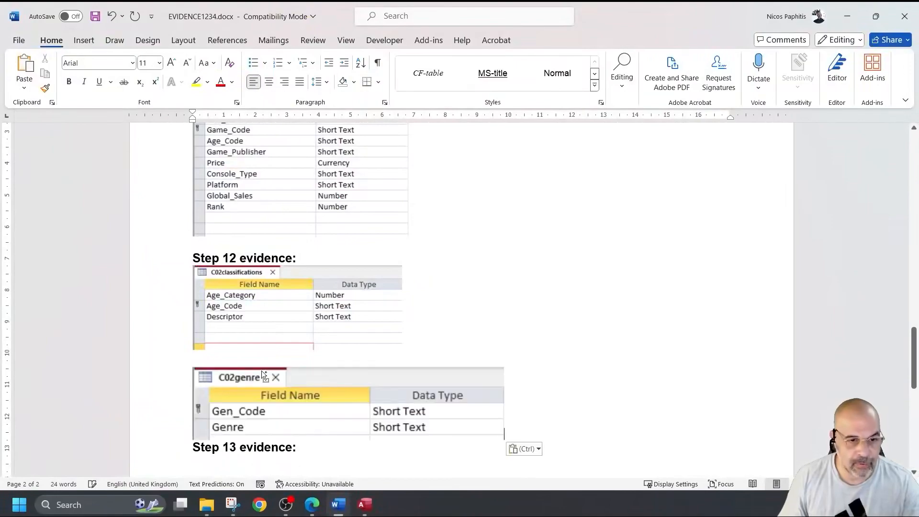
# Step: Shrink the C02genre picture, add a blank line, save EVIDENCE1234.docx and minimize Word
pyautogui.click(262, 370)
pyautogui.moveTo(504, 440); pyautogui.dragTo(402, 415)
pyautogui.click(435, 435)
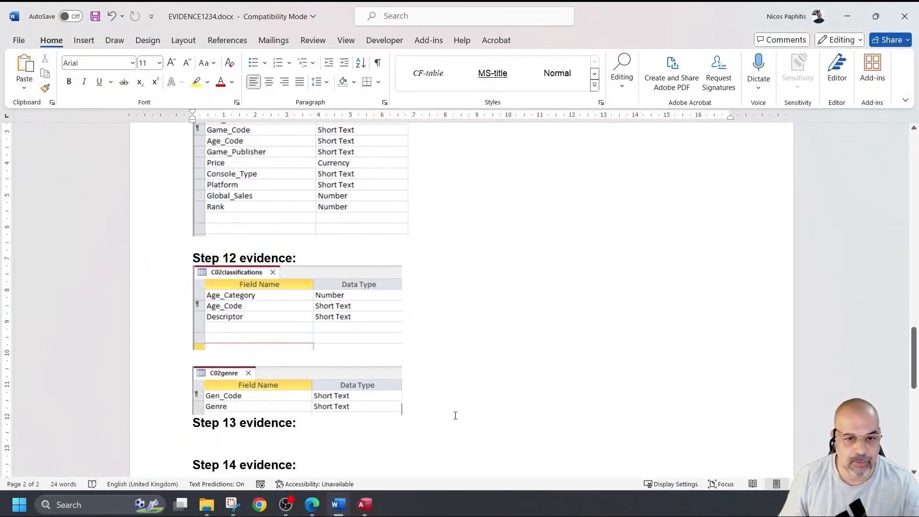
pyautogui.press('Return')
pyautogui.click(95, 16)
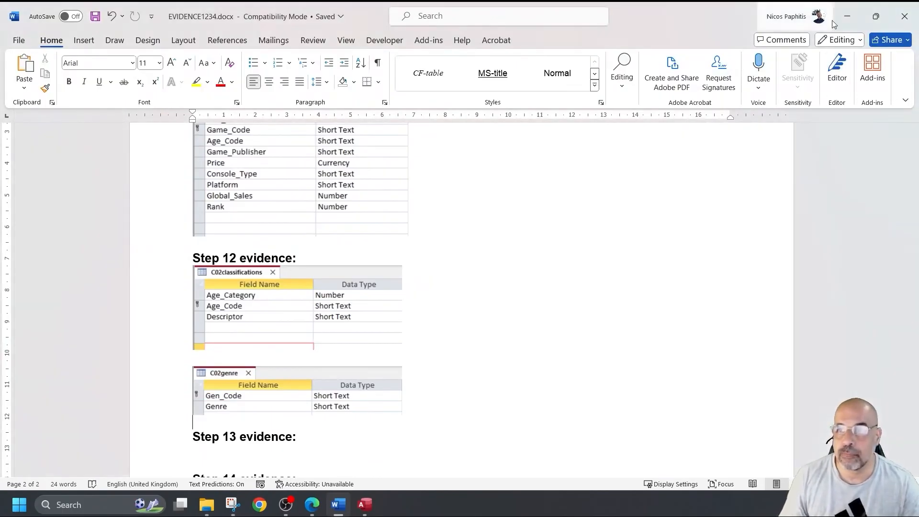
pyautogui.click(848, 15)
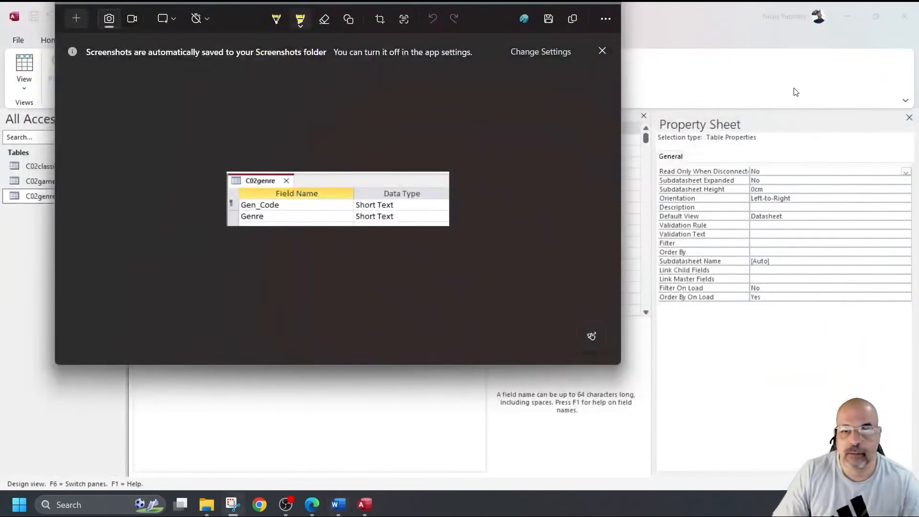
# Step: Close the Property Sheet pane and the C02genre design tab in Access
pyautogui.click(748, 157)
pyautogui.click(910, 118)
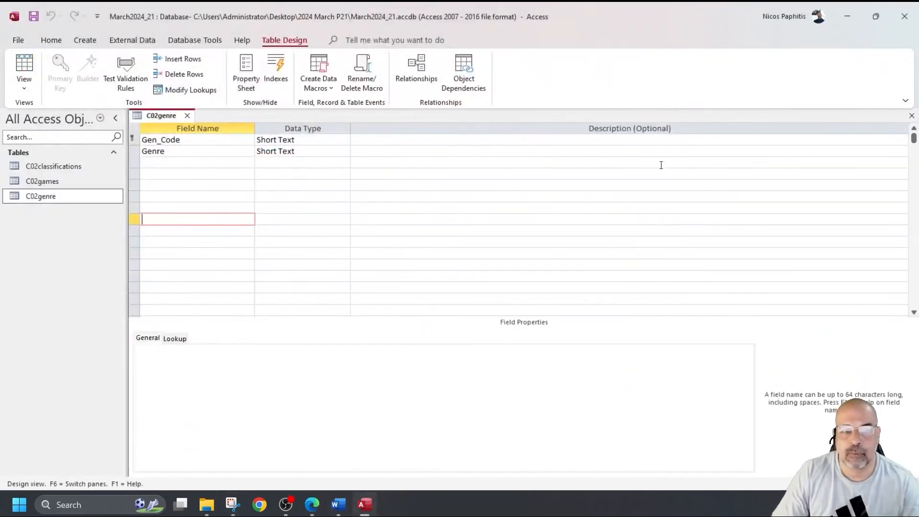
pyautogui.click(189, 117)
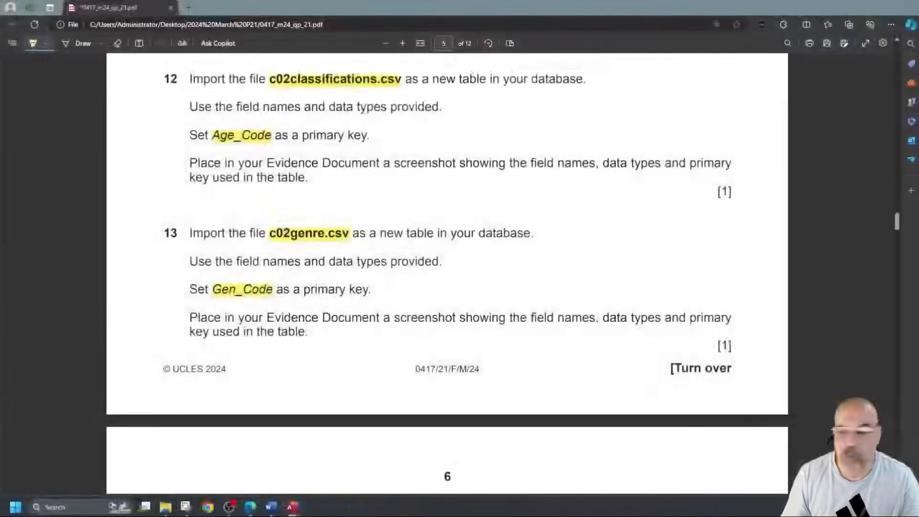
# Step: Highlight question 14's Gen_Code link and both Age_Code link entries in yellow
pyautogui.scroll(-5, 228, 251)
pyautogui.scroll(-1, 214, 239)
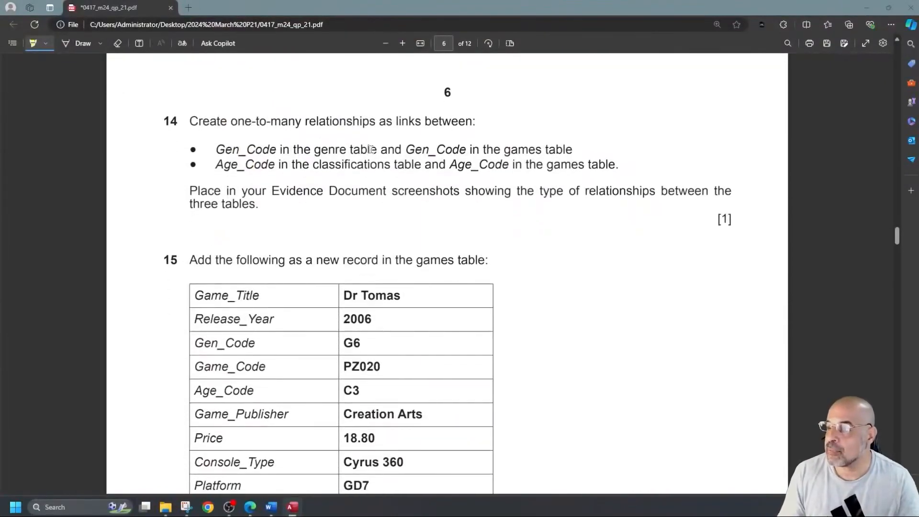
pyautogui.moveTo(217, 149); pyautogui.dragTo(574, 150)
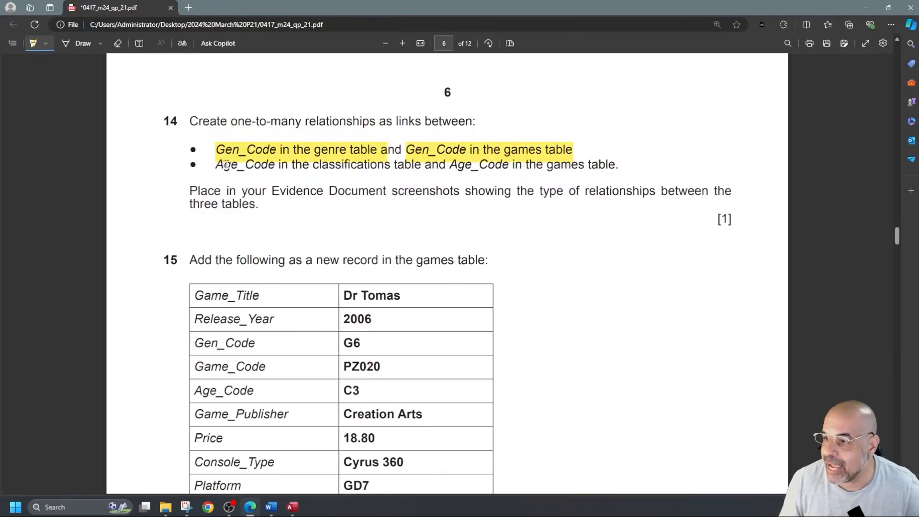
pyautogui.moveTo(206, 165); pyautogui.dragTo(381, 166)
pyautogui.moveTo(451, 166); pyautogui.dragTo(617, 170)
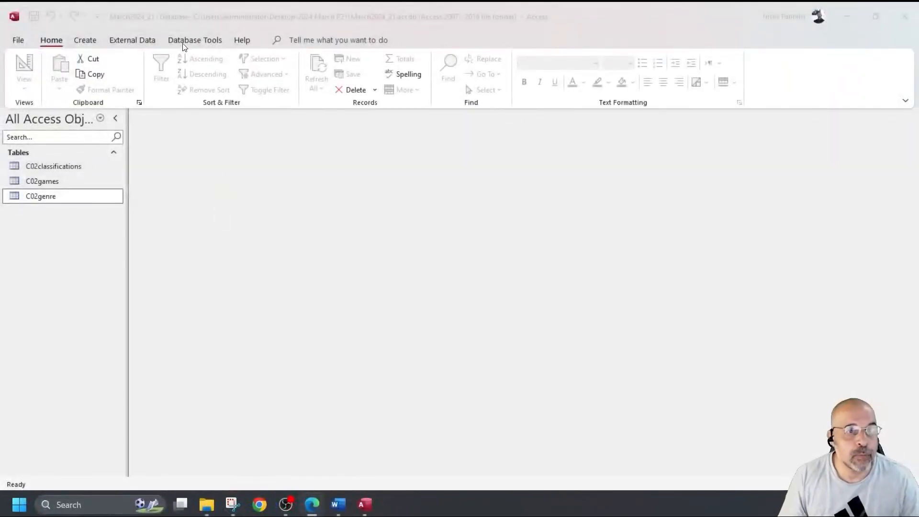
# Step: Open Relationships from Database Tools, showing the empty relationships layout
pyautogui.click(183, 41)
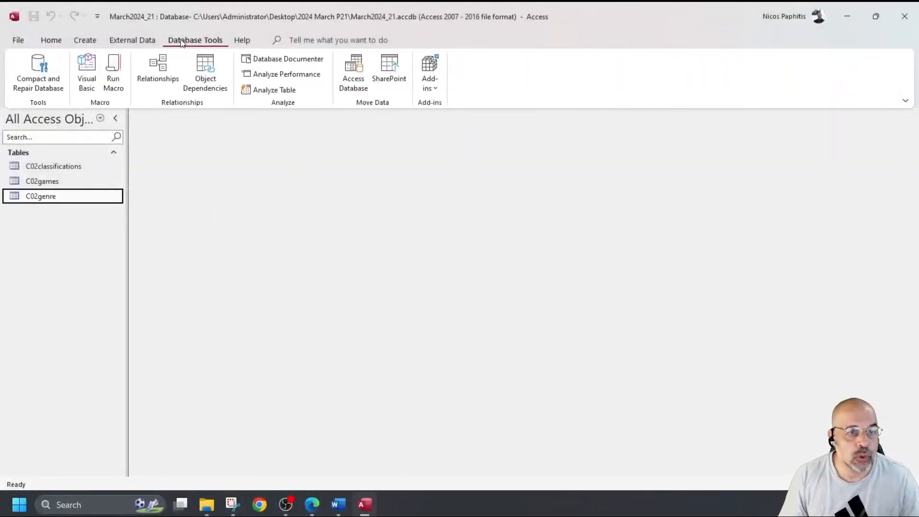
pyautogui.click(161, 62)
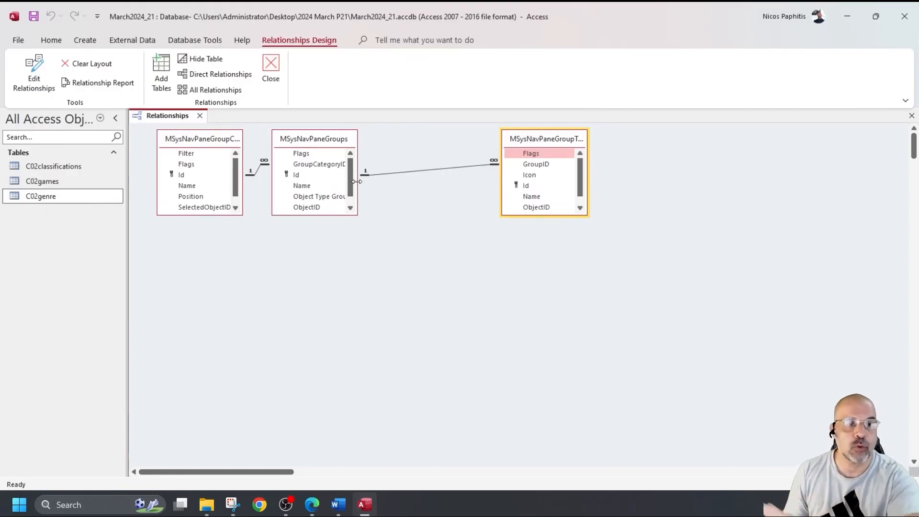
pyautogui.scroll(-5, 334, 208)
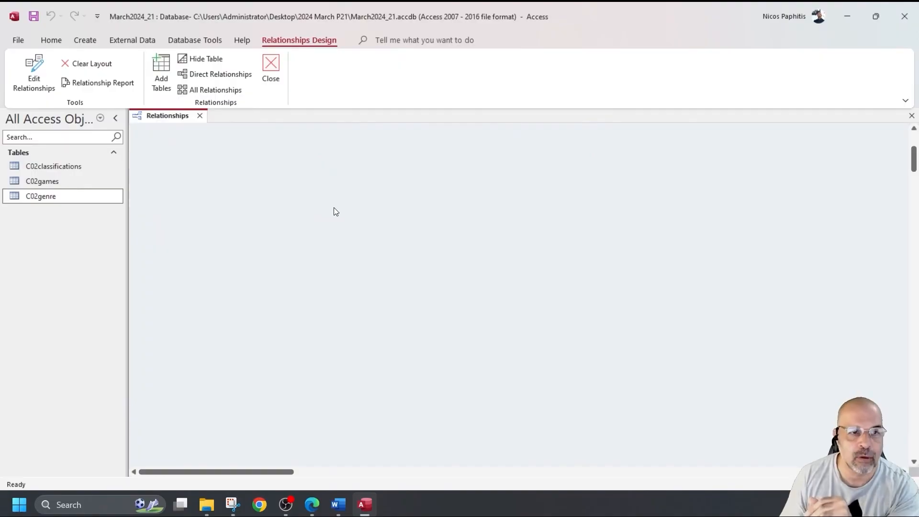
pyautogui.scroll(5, 334, 209)
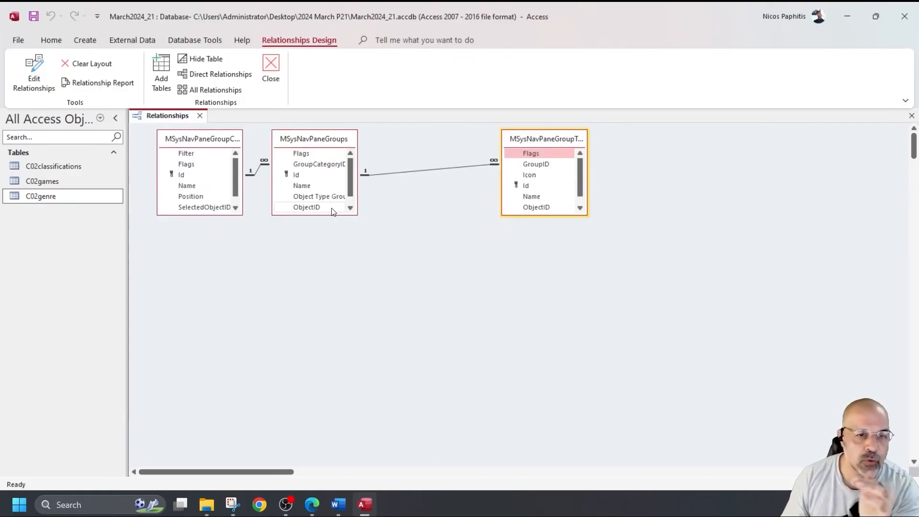
pyautogui.scroll(-3, 272, 202)
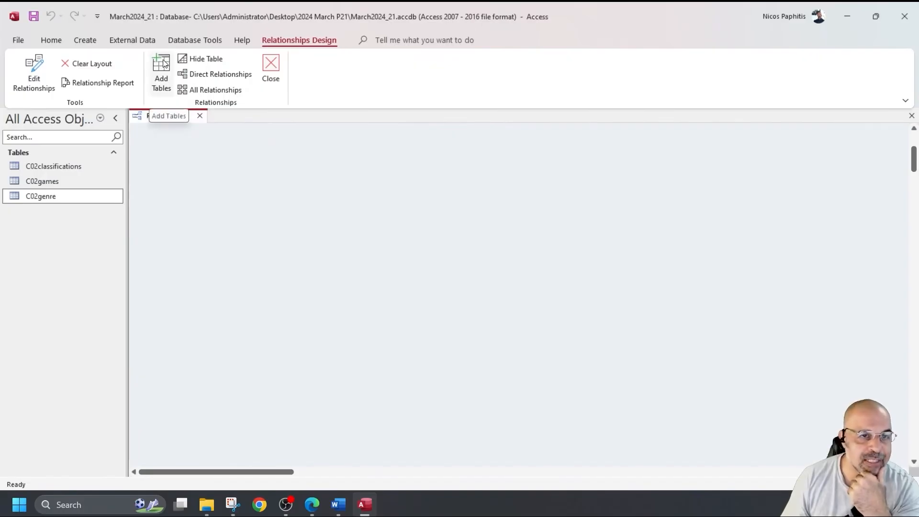
# Step: Add C02classifications, C02games and C02genre to the layout, deleting the accidental C02genre_1 duplicate
pyautogui.rightClick(365, 206)
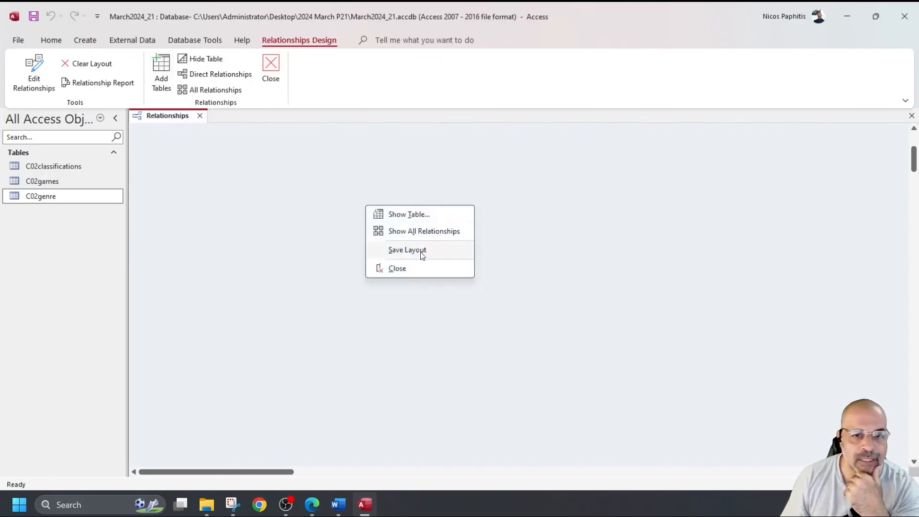
pyautogui.click(423, 213)
pyautogui.doubleClick(806, 194)
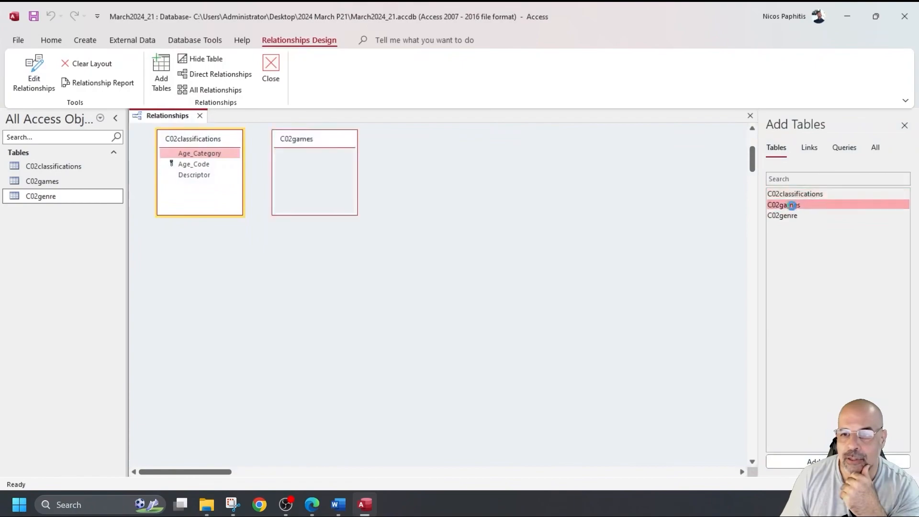
pyautogui.doubleClick(797, 205)
pyautogui.doubleClick(795, 215)
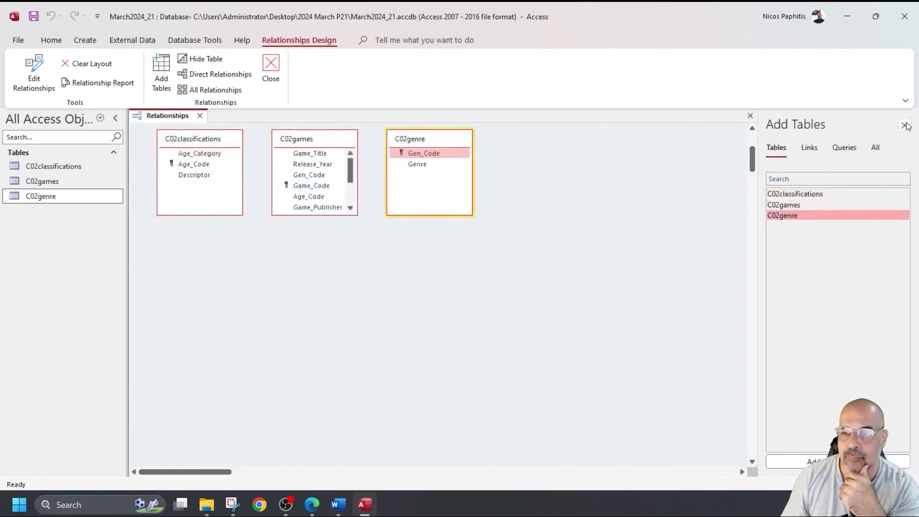
pyautogui.doubleClick(794, 215)
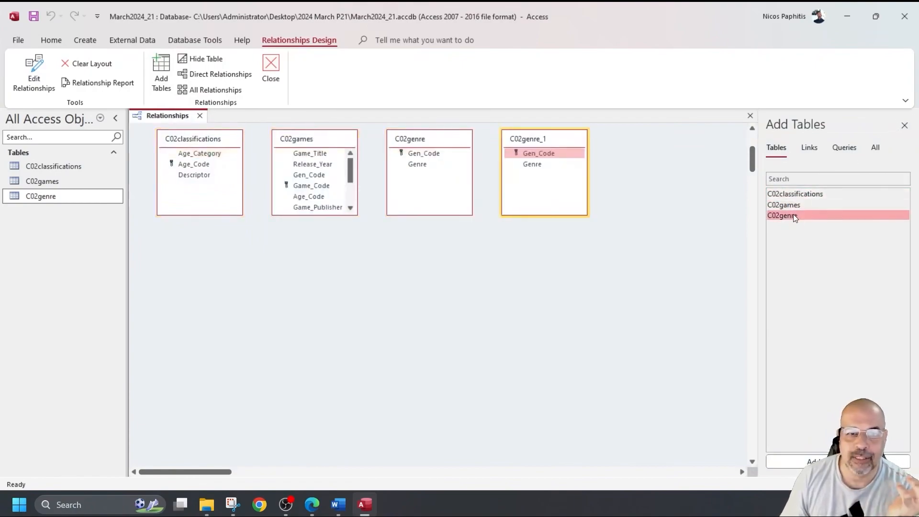
pyautogui.rightClick(552, 139)
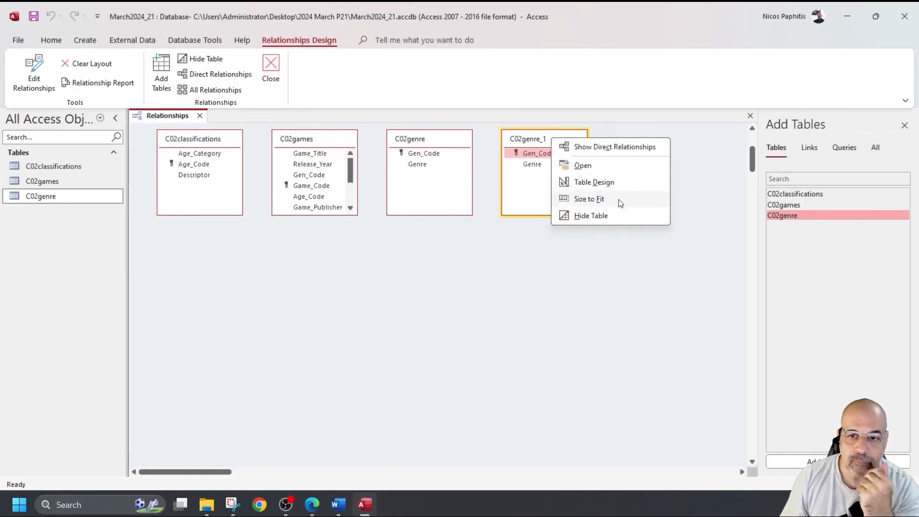
pyautogui.click(530, 194)
pyautogui.click(531, 196)
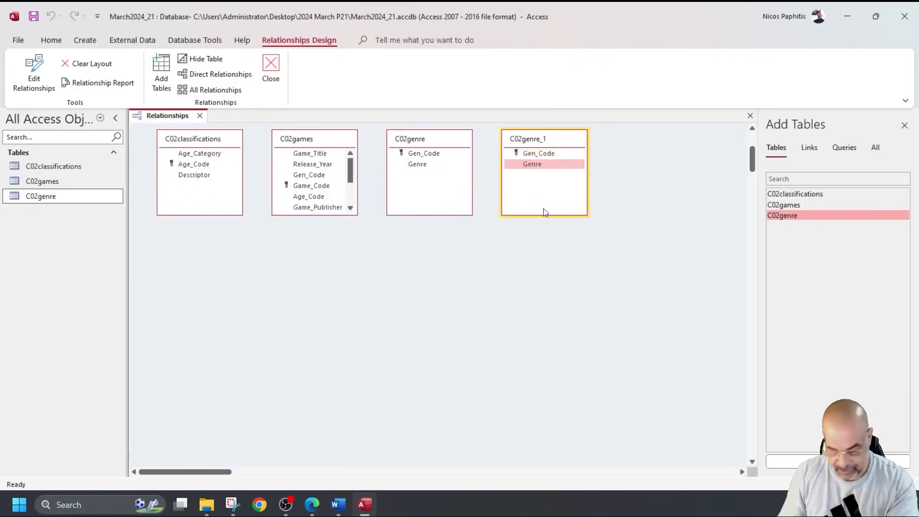
pyautogui.press('Delete')
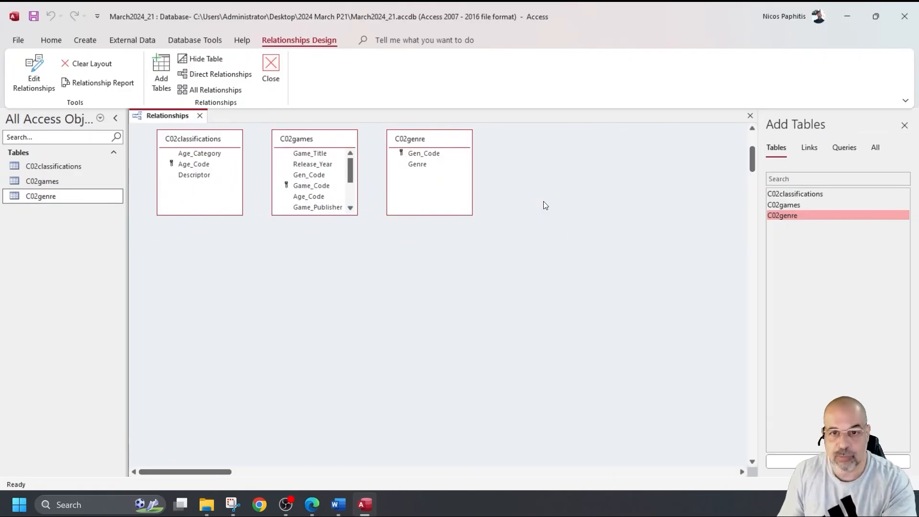
pyautogui.click(905, 126)
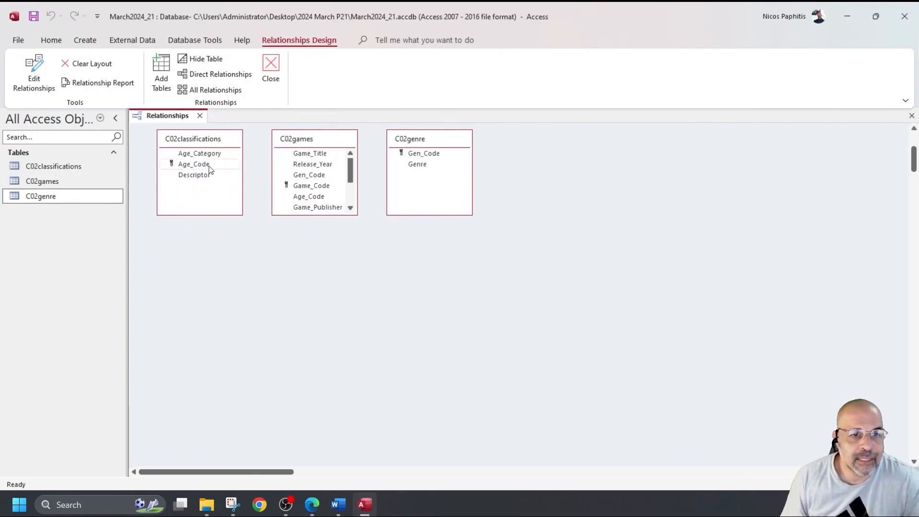
# Step: Link Age_Code (C02classifications) and Gen_Code (C02genre) to C02games one-to-many, then close Relationships
pyautogui.moveTo(198, 166); pyautogui.dragTo(310, 188)
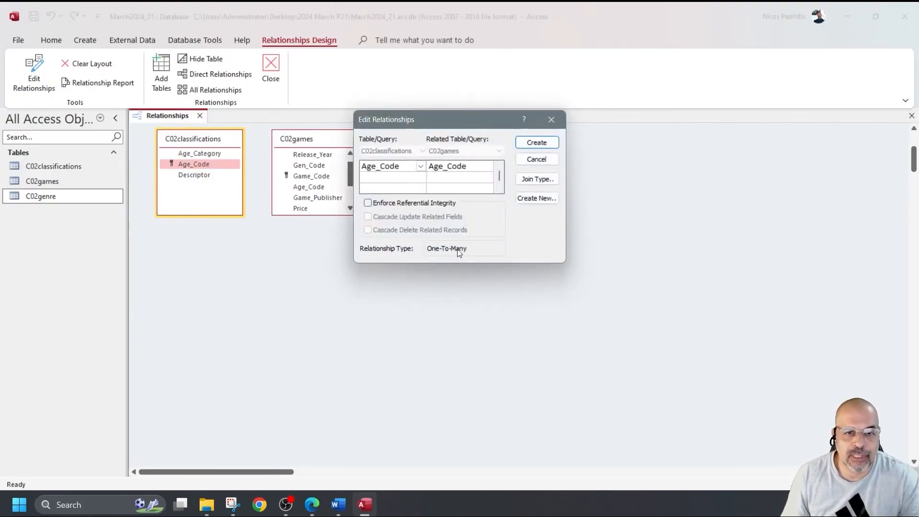
pyautogui.click(528, 143)
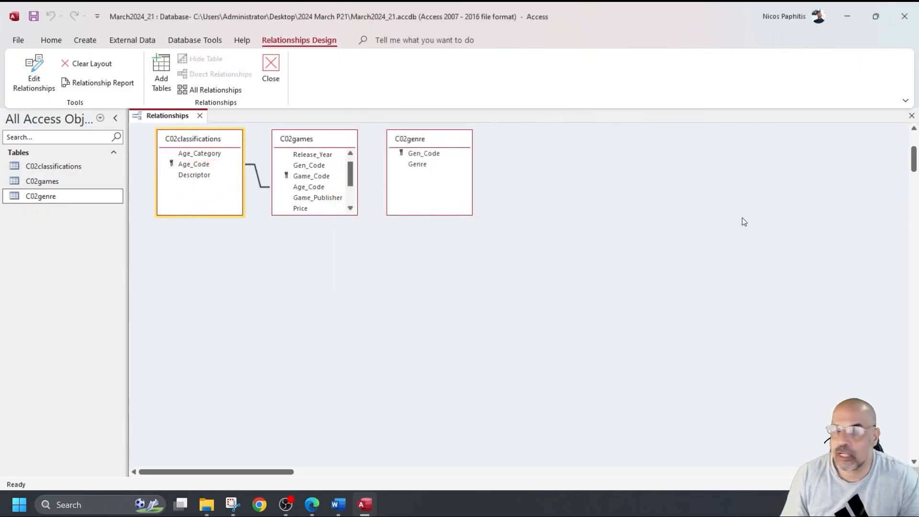
pyautogui.moveTo(438, 157); pyautogui.dragTo(319, 178)
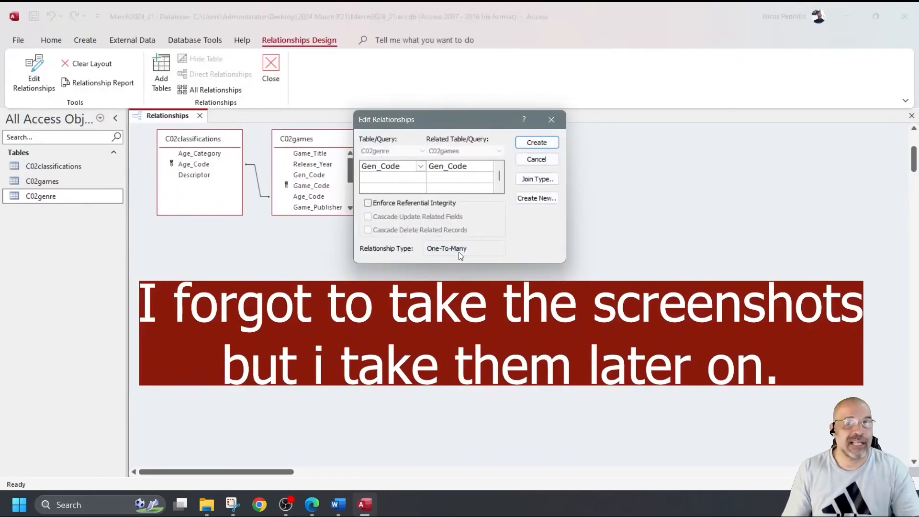
pyautogui.click(535, 143)
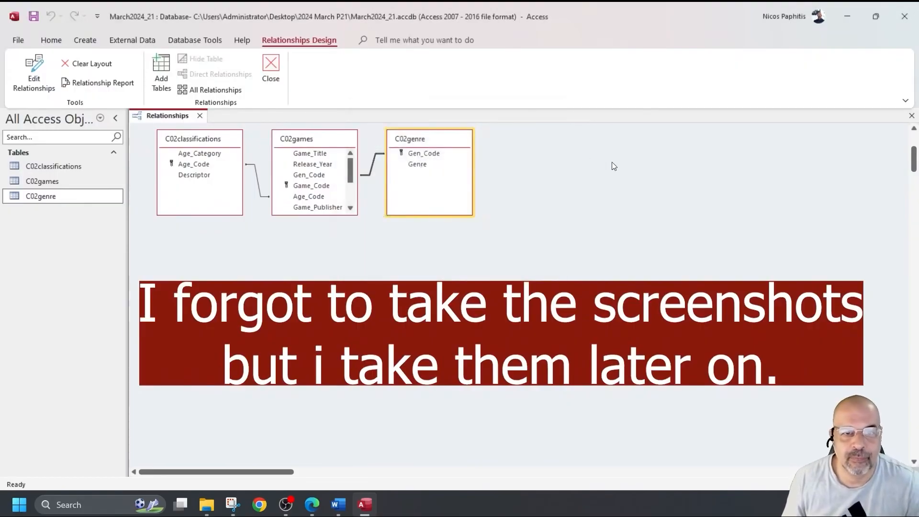
pyautogui.doubleClick(335, 216)
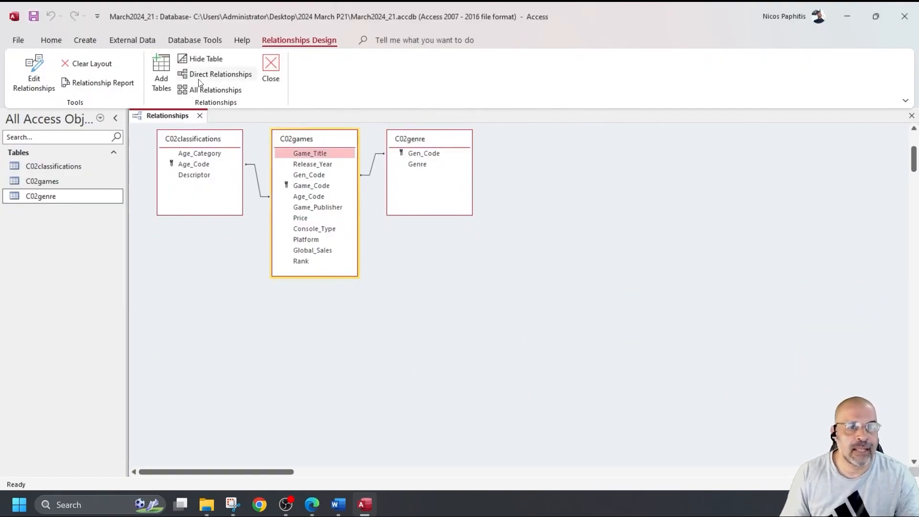
pyautogui.click(270, 67)
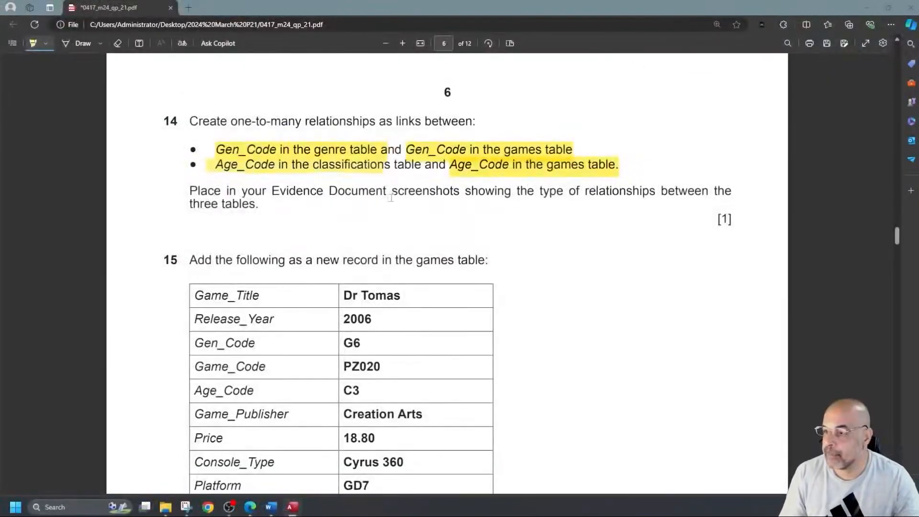
pyautogui.scroll(-3, 404, 197)
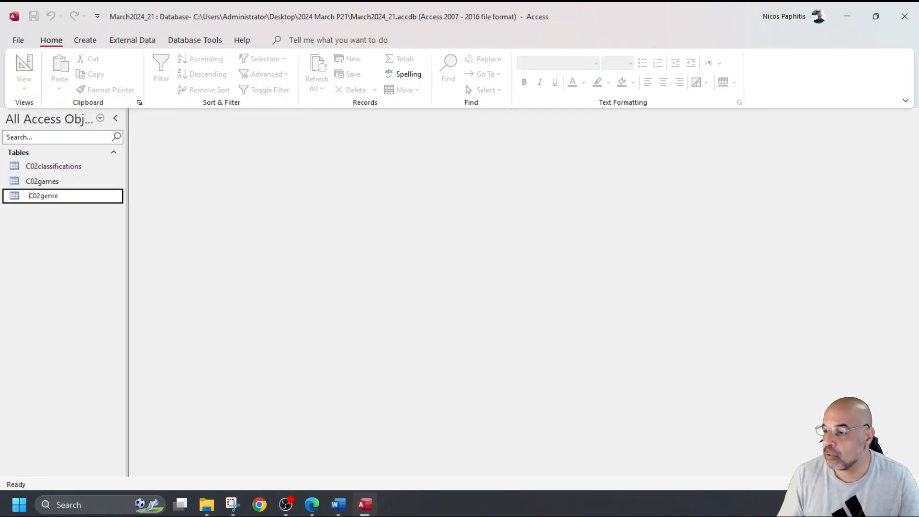
# Step: Open the C02games datasheet, jump to the blank new record at the end, then close it
pyautogui.doubleClick(43, 181)
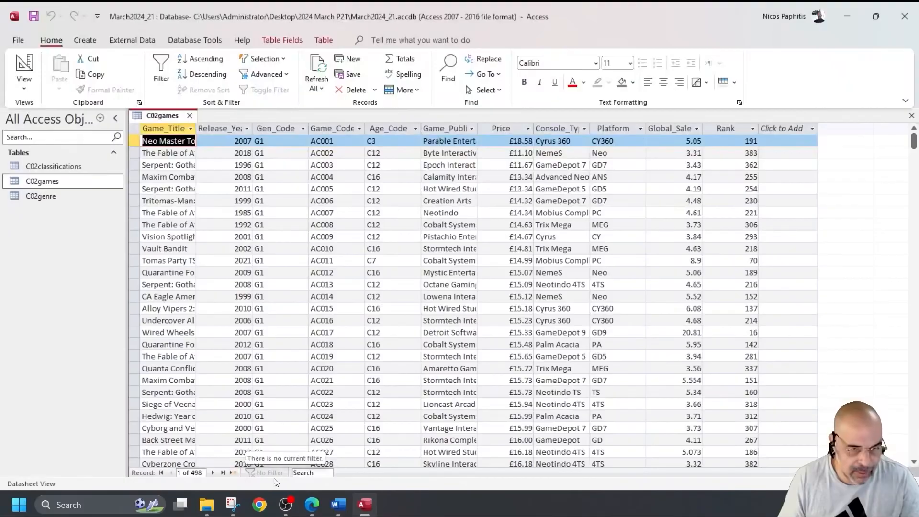
pyautogui.click(234, 474)
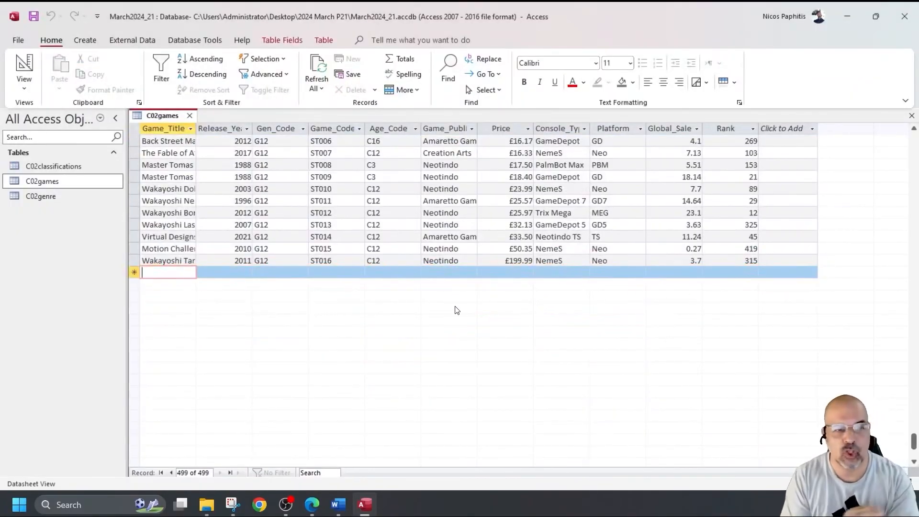
pyautogui.click(189, 116)
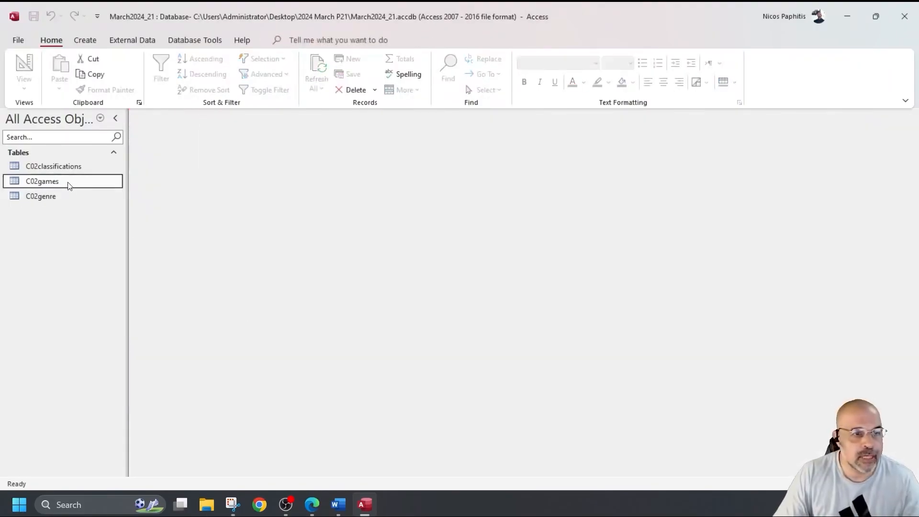
# Step: Build a form with the Form Wizard from Table: C02games using all its fields
pyautogui.click(85, 40)
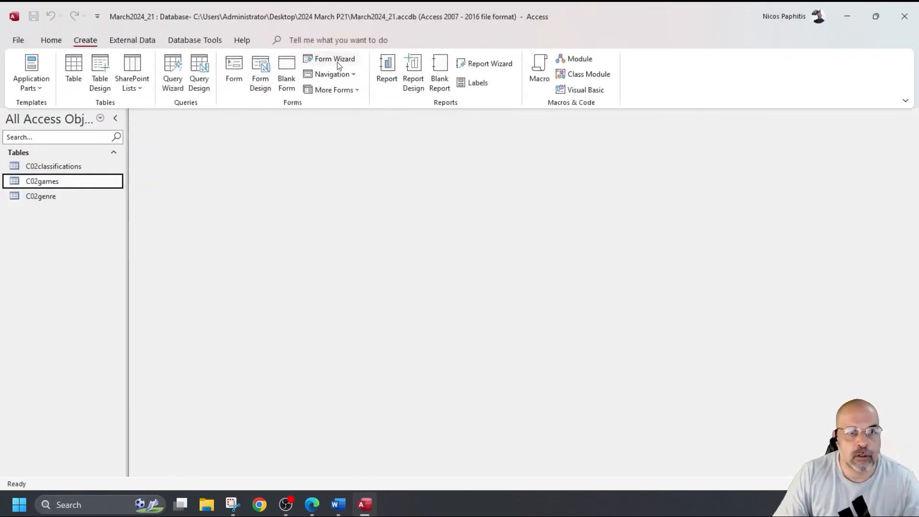
pyautogui.click(338, 63)
pyautogui.click(472, 178)
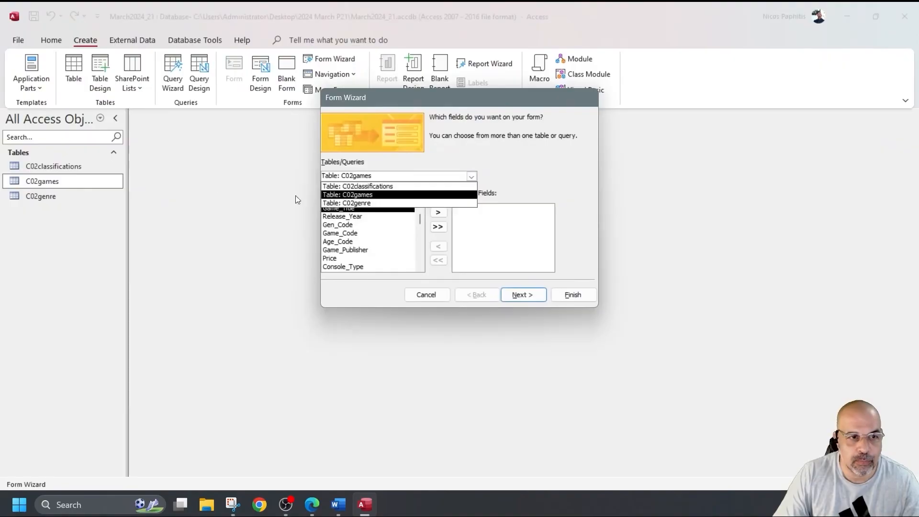
pyautogui.click(346, 194)
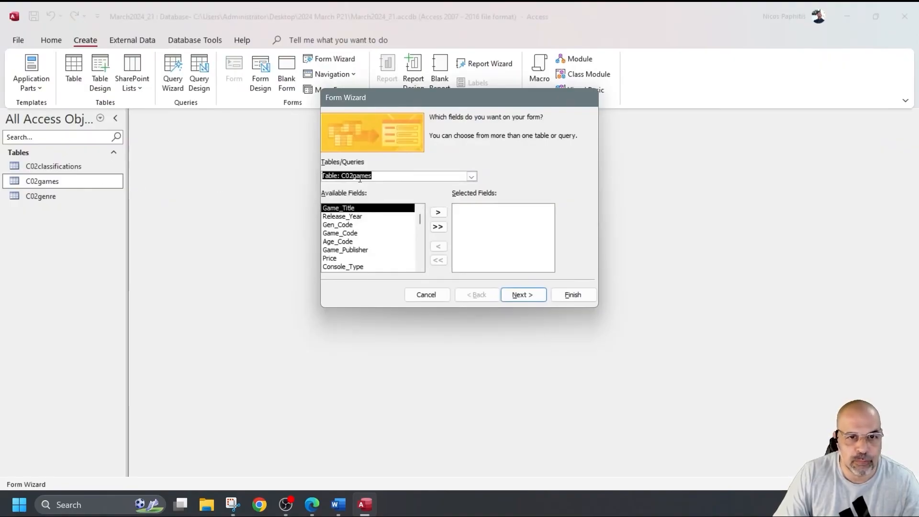
pyautogui.click(443, 228)
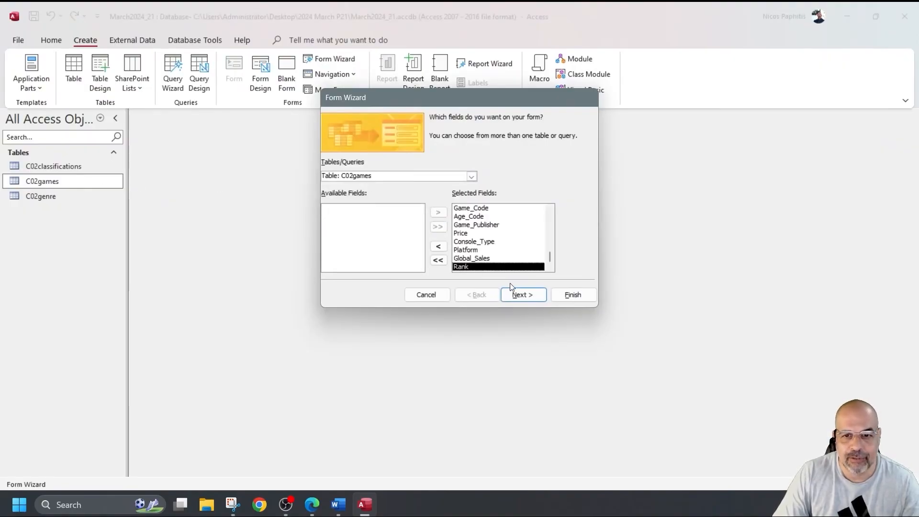
pyautogui.click(577, 299)
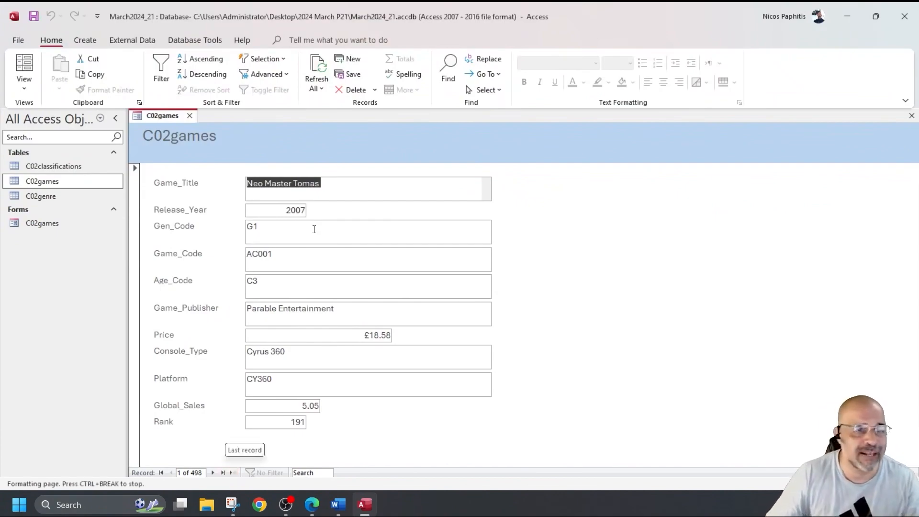
# Step: Switch the C02games form to Design View and narrow the detail-section text boxes
pyautogui.click(23, 89)
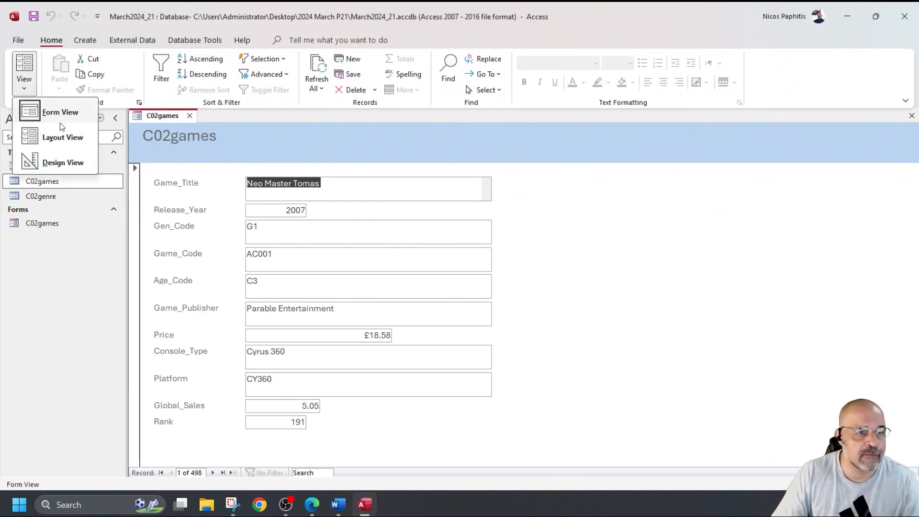
pyautogui.click(48, 161)
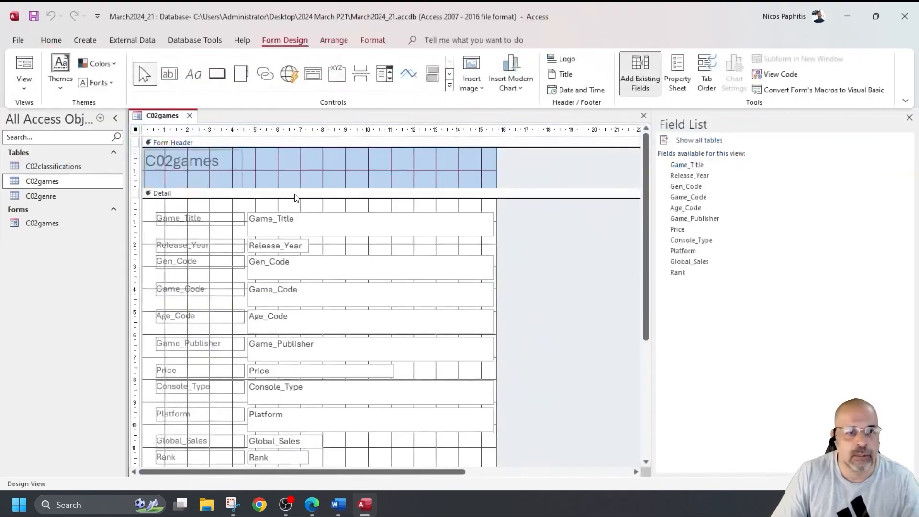
pyautogui.moveTo(461, 209); pyautogui.dragTo(478, 453)
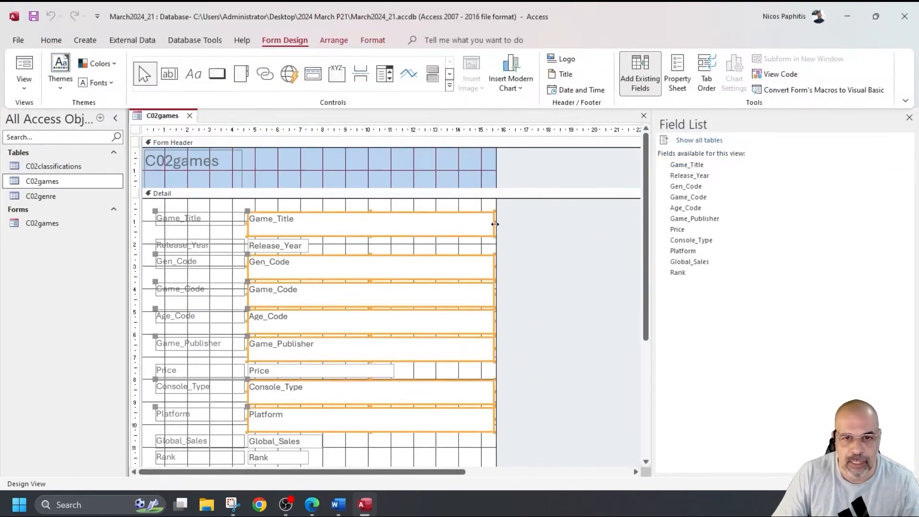
pyautogui.moveTo(495, 224); pyautogui.dragTo(413, 232)
pyautogui.click(460, 261)
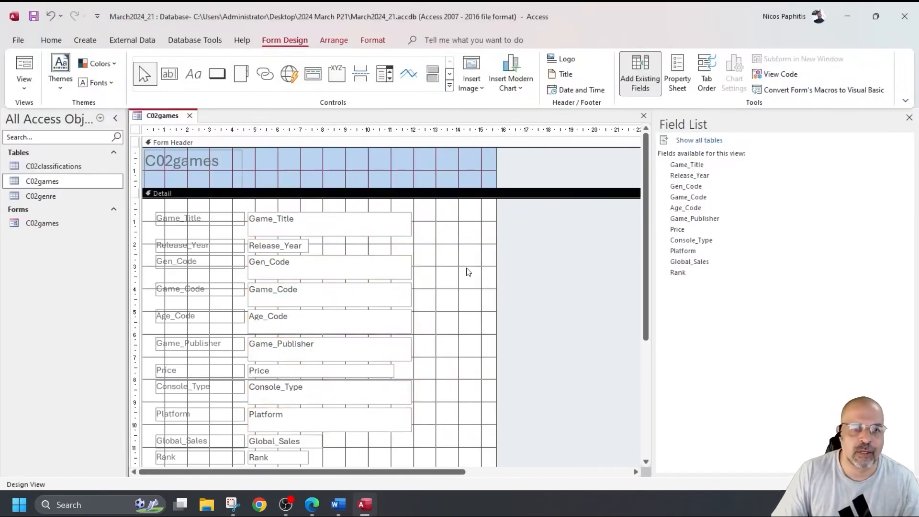
# Step: Add an 'Add Record' button beside Game_Title, then draw a second button below it
pyautogui.click(217, 74)
pyautogui.moveTo(424, 215); pyautogui.dragTo(478, 235)
pyautogui.click(453, 194)
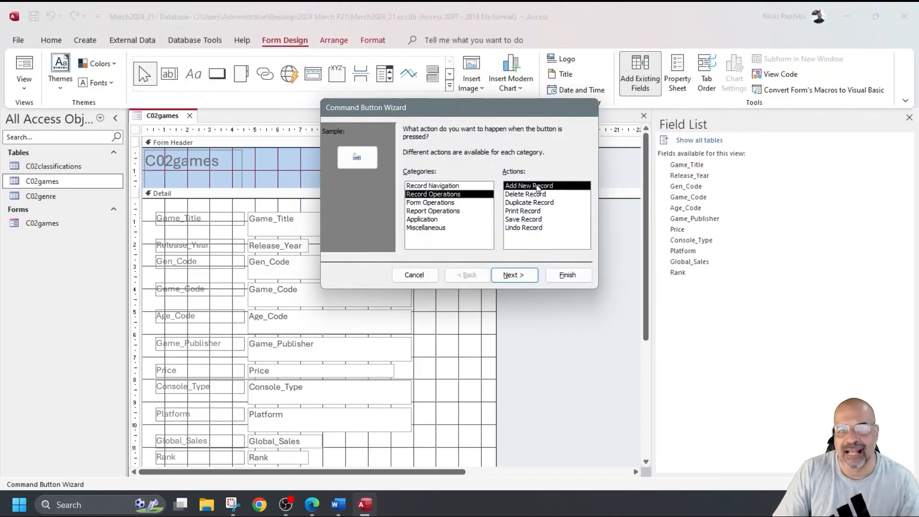
pyautogui.click(514, 275)
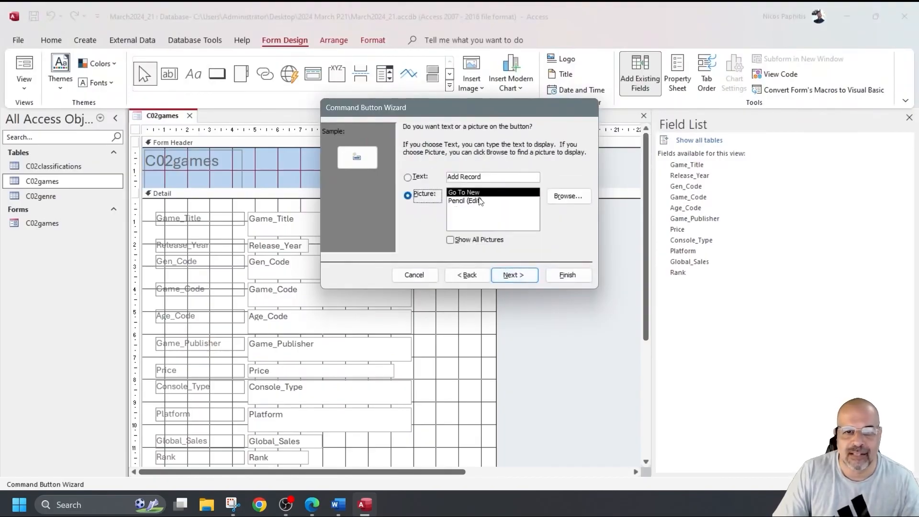
pyautogui.click(411, 178)
pyautogui.click(559, 275)
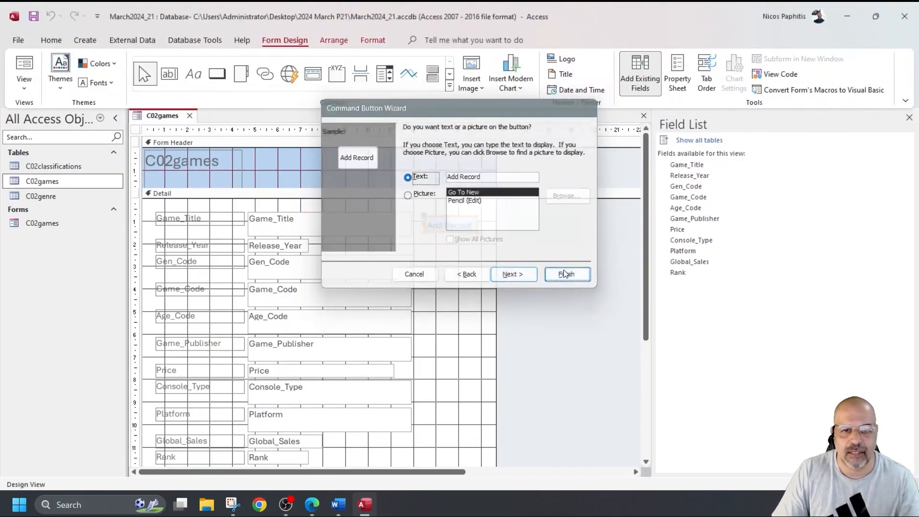
pyautogui.click(217, 73)
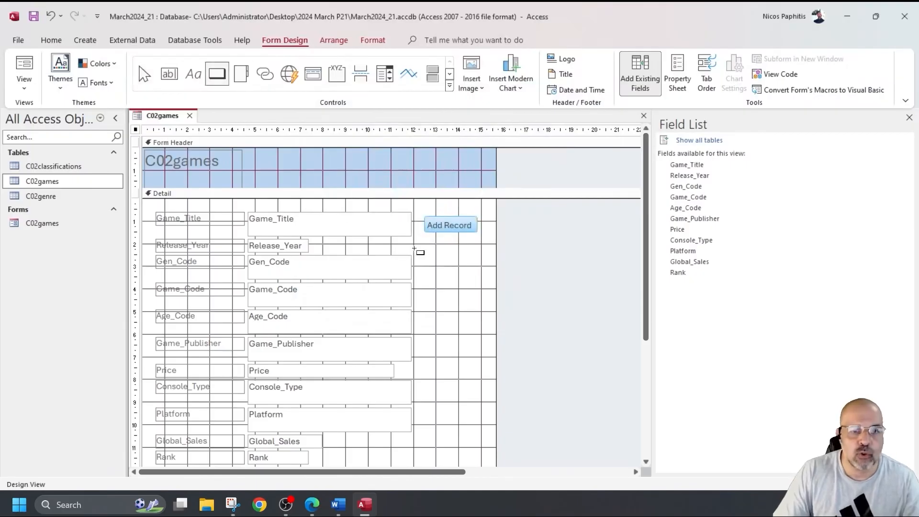
pyautogui.moveTo(426, 245); pyautogui.dragTo(480, 266)
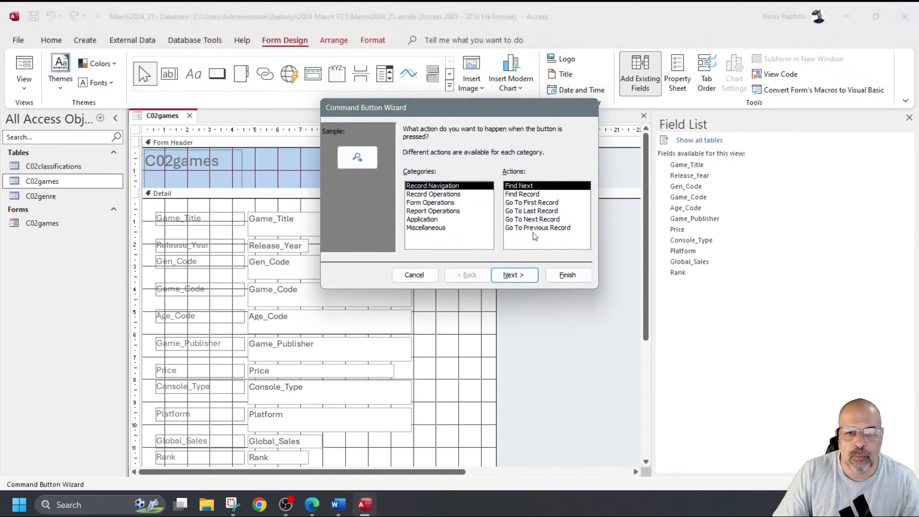
# Step: Make the buttons Go To Next Record and Go To Previous Record arrows below Add Record
pyautogui.click(530, 220)
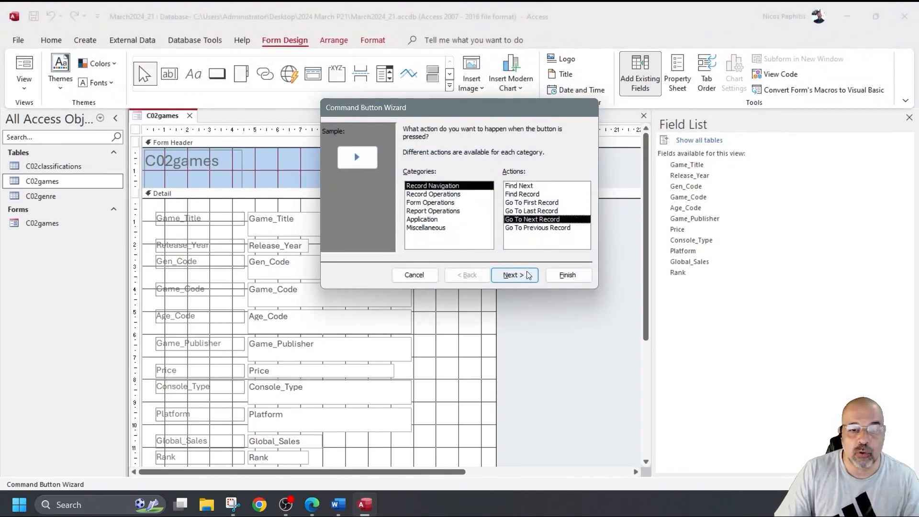
pyautogui.click(569, 276)
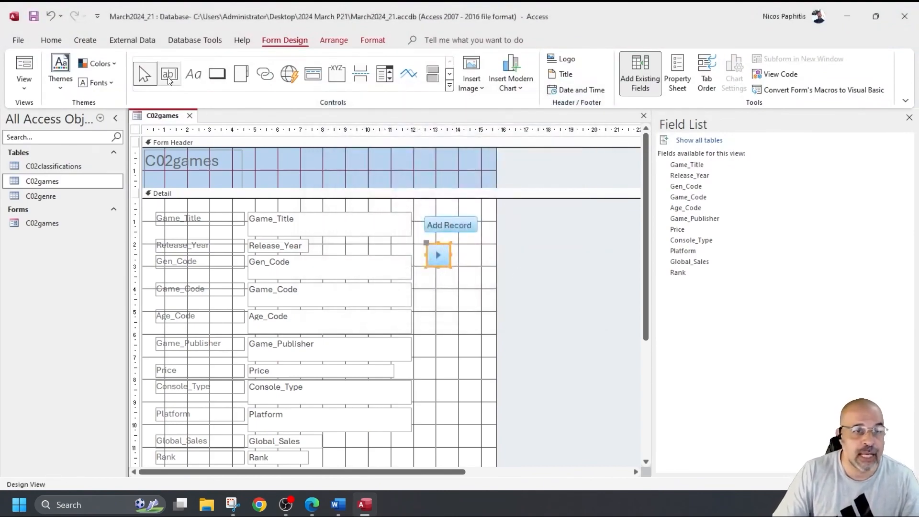
pyautogui.click(217, 73)
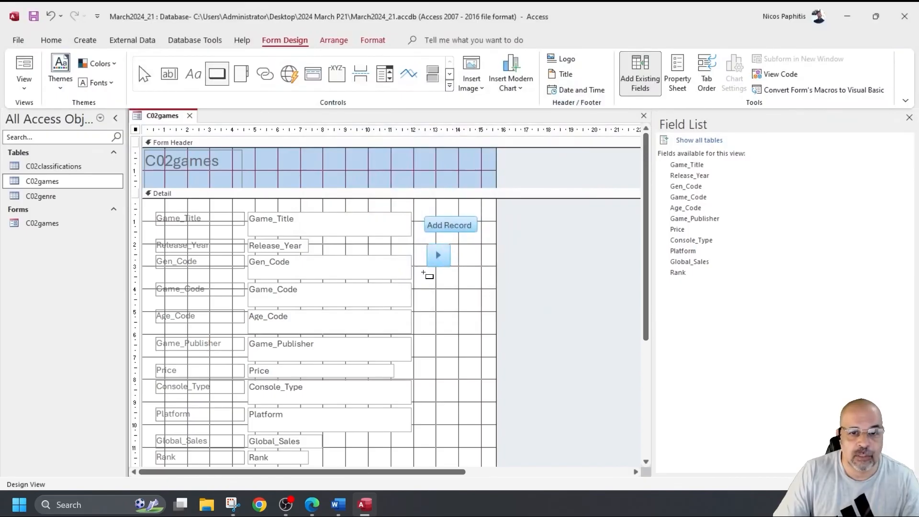
pyautogui.moveTo(430, 271); pyautogui.dragTo(467, 299)
pyautogui.click(539, 228)
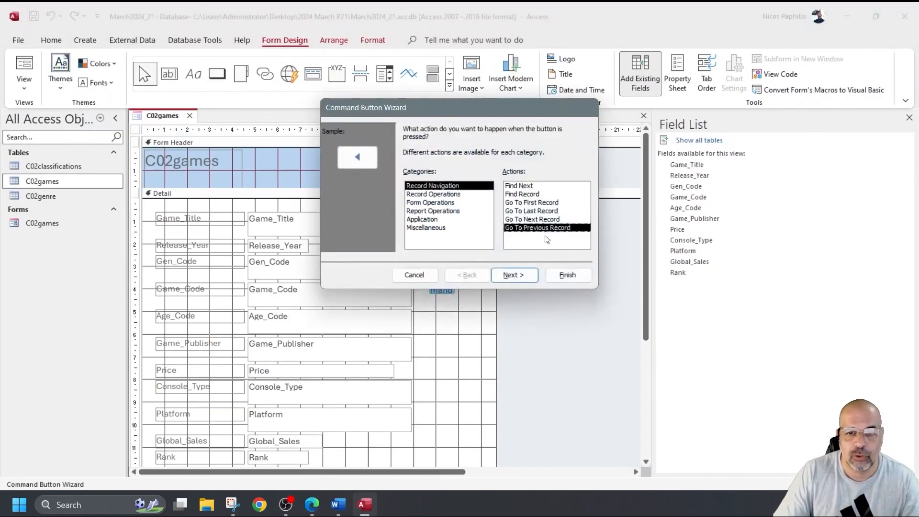
pyautogui.click(559, 275)
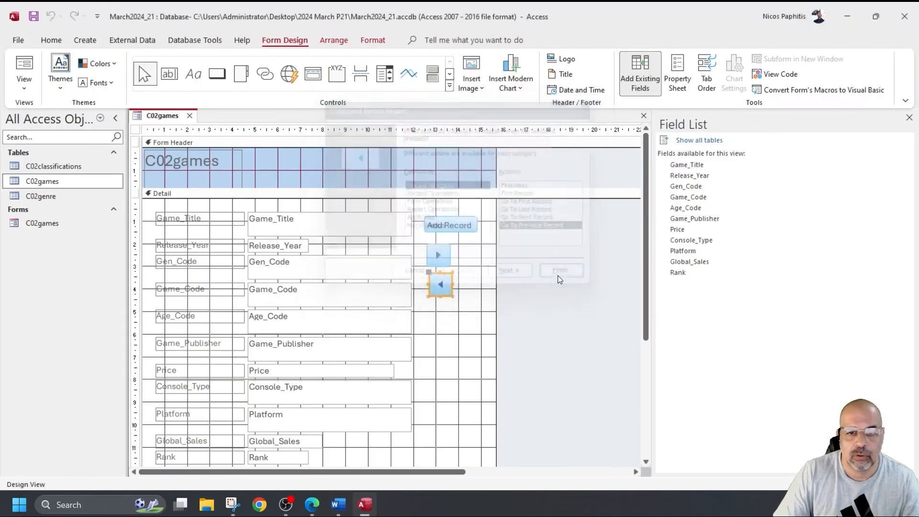
# Step: Check the new button, form title and label column, then return to Form View
pyautogui.click(447, 283)
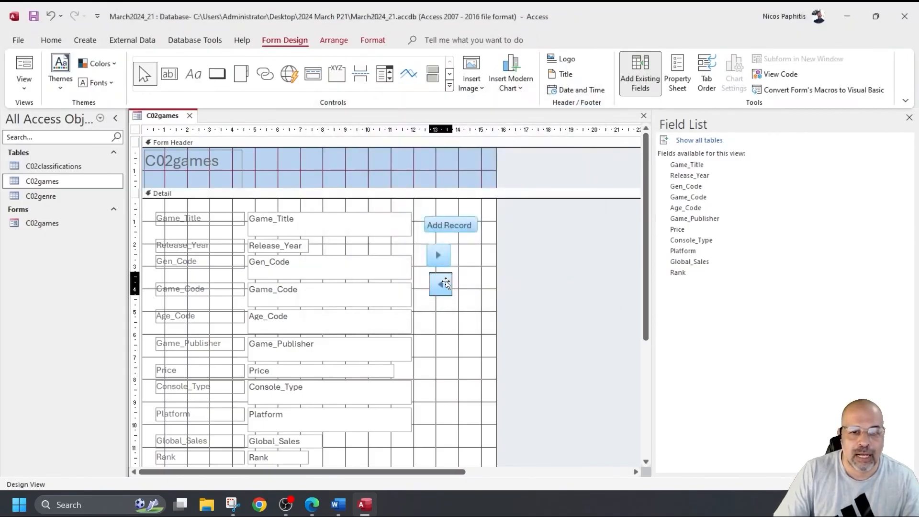
pyautogui.click(169, 156)
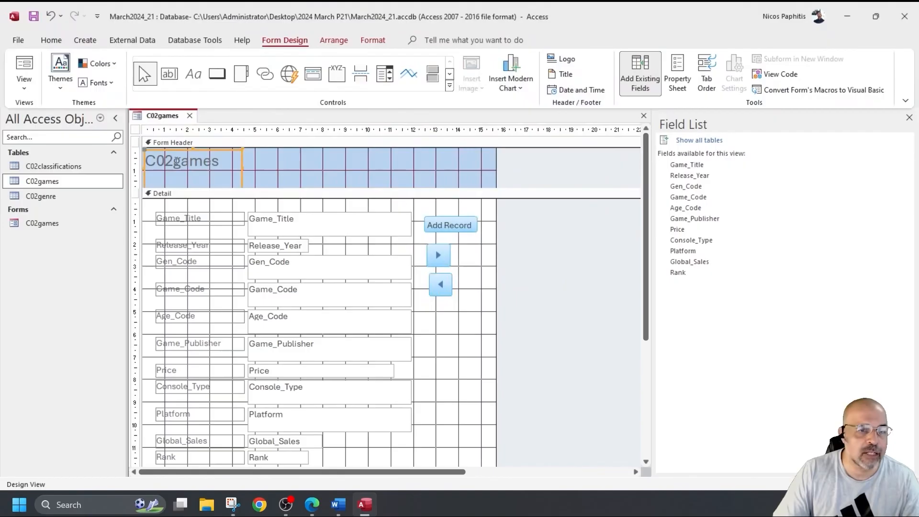
pyautogui.moveTo(206, 205); pyautogui.dragTo(157, 462)
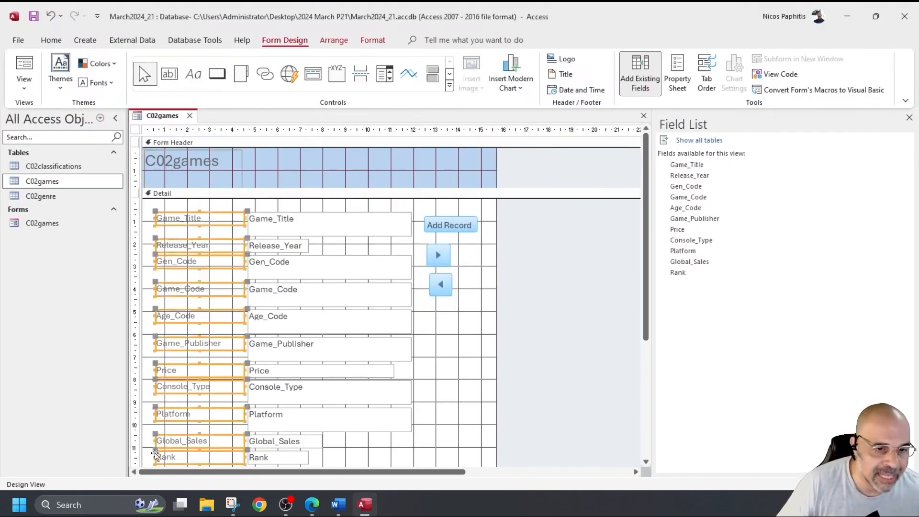
pyautogui.click(447, 340)
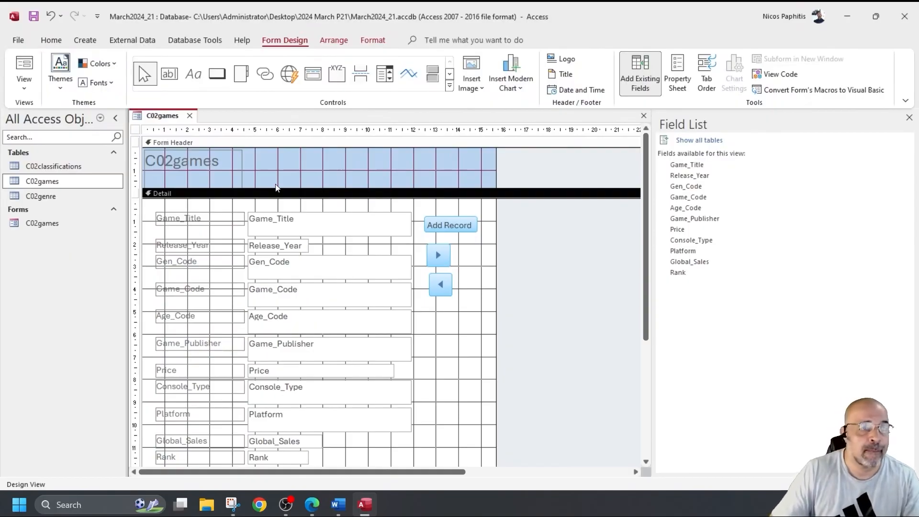
pyautogui.click(30, 72)
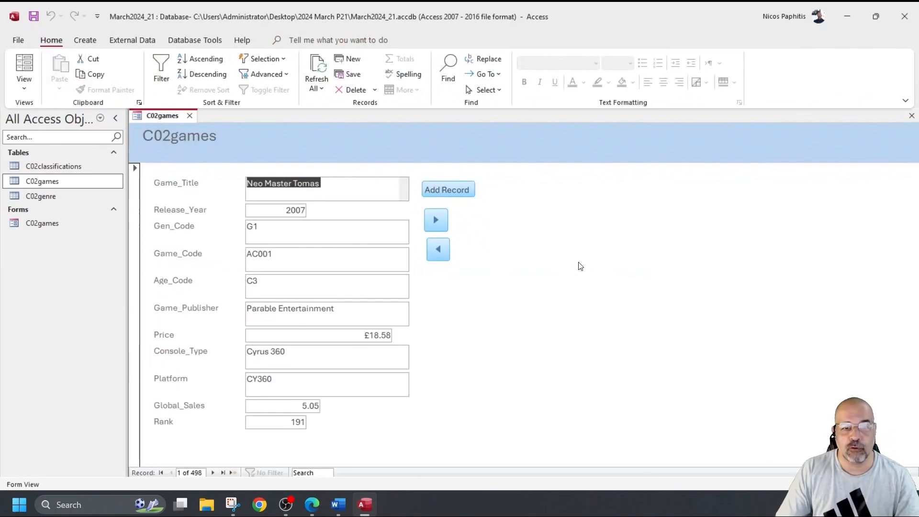
# Step: Test the next and previous record buttons by stepping through records
pyautogui.click(434, 219)
pyautogui.click(435, 219)
pyautogui.click(435, 219)
pyautogui.click(435, 219)
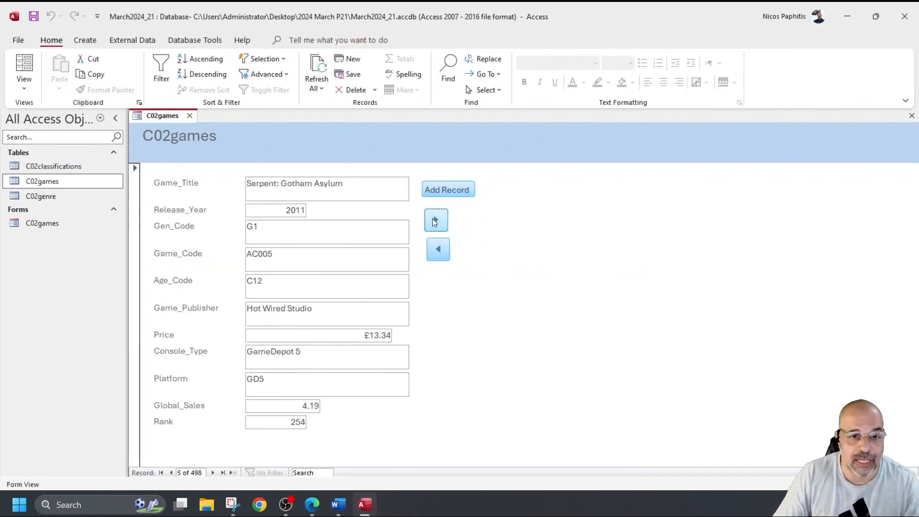
pyautogui.click(435, 221)
pyautogui.click(435, 221)
pyautogui.click(432, 219)
pyautogui.click(433, 218)
pyautogui.click(433, 218)
pyautogui.click(438, 251)
pyautogui.click(437, 251)
pyautogui.click(438, 250)
pyautogui.click(438, 249)
pyautogui.click(438, 218)
pyautogui.click(439, 220)
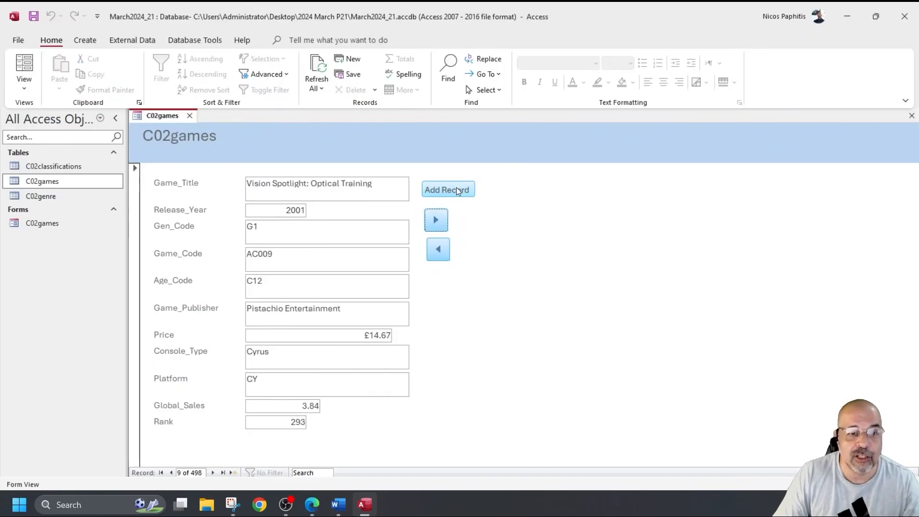
# Step: Start a new record with title 'Dr Tomas', Release_Year 2006 and Gen_Code G6
pyautogui.click(457, 189)
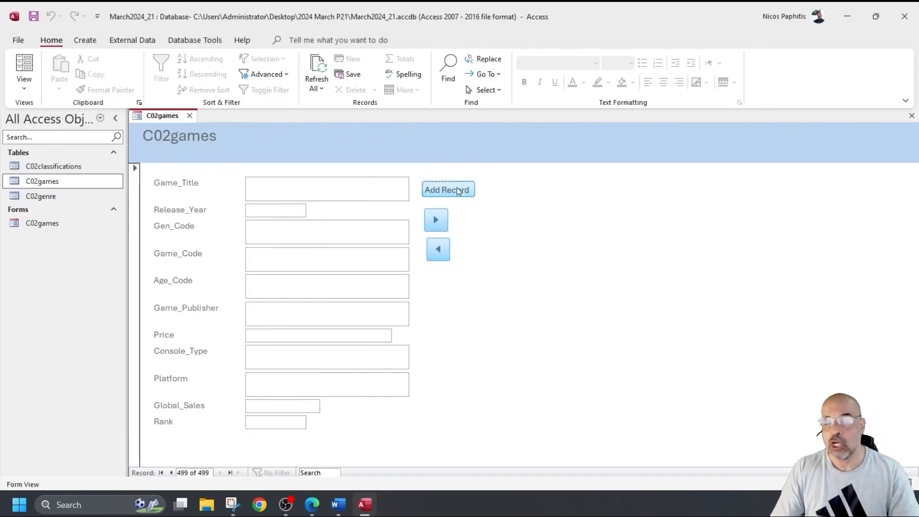
pyautogui.click(313, 189)
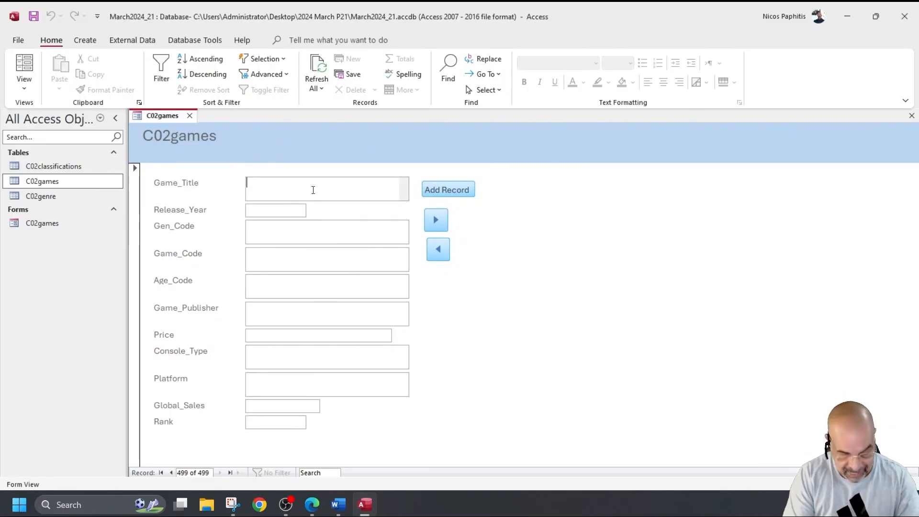
pyautogui.write('Dr Tomas')
pyautogui.press('Tab')
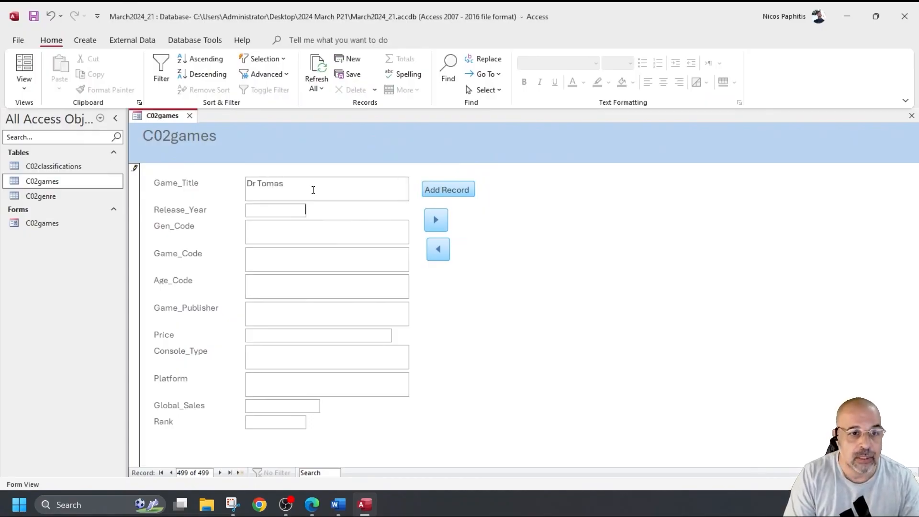
pyautogui.write('2006')
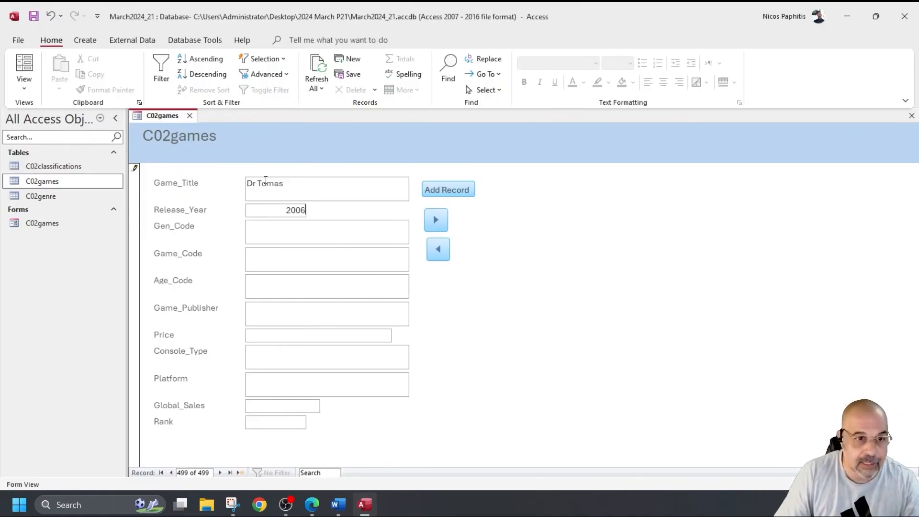
pyautogui.press('Tab')
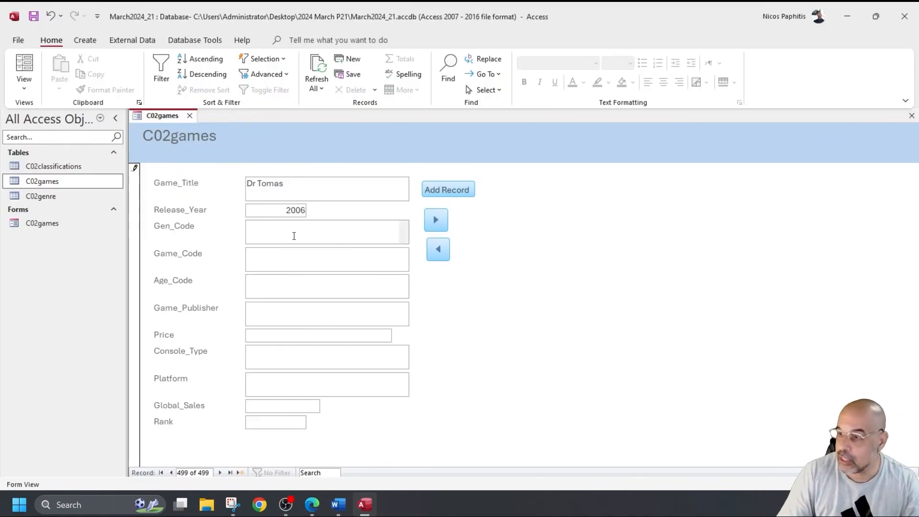
pyautogui.write('G')
pyautogui.write('6')
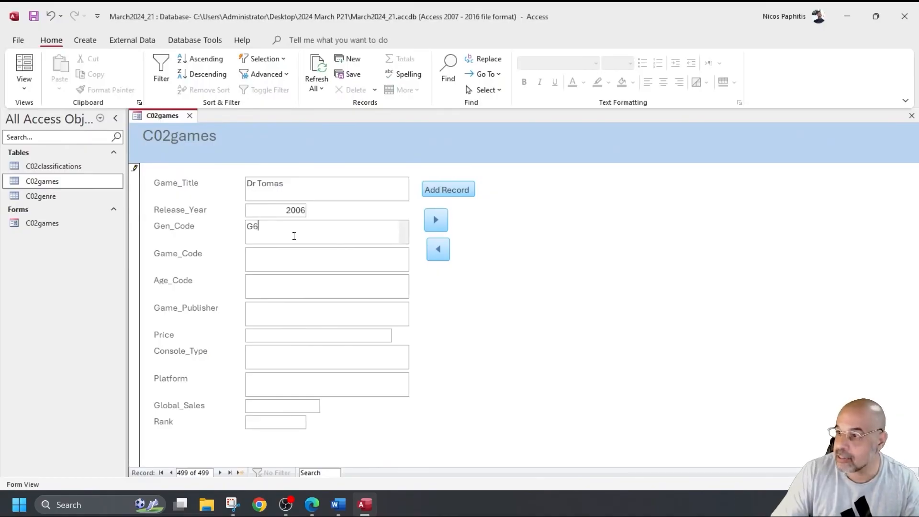
# Step: Enter Game_Code PZ020, Age_Code C3, publisher 'Creation Arts' and price 18.20
pyautogui.click(324, 259)
pyautogui.write('PZ020')
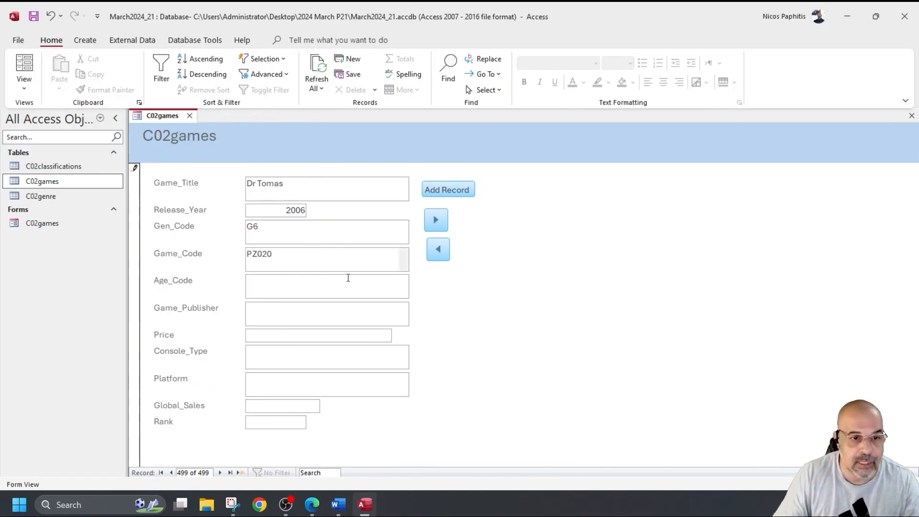
pyautogui.click(278, 296)
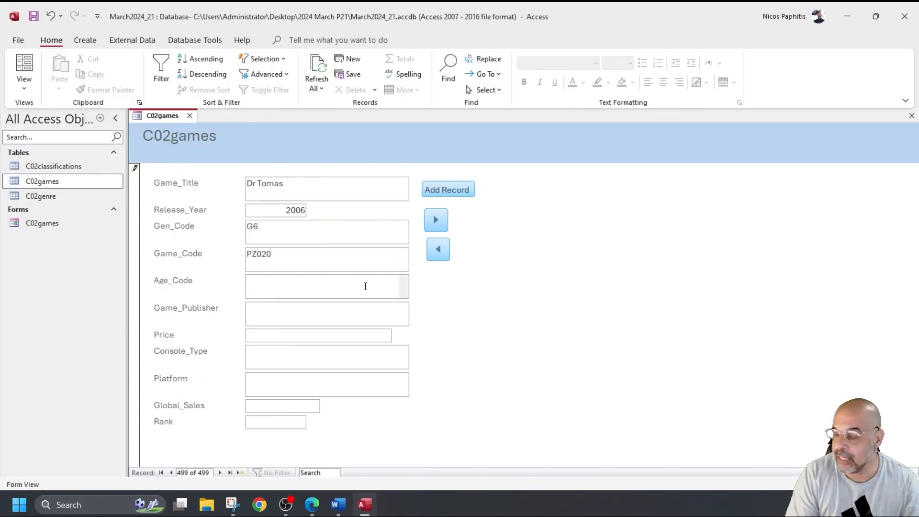
pyautogui.write('C3')
pyautogui.click(330, 318)
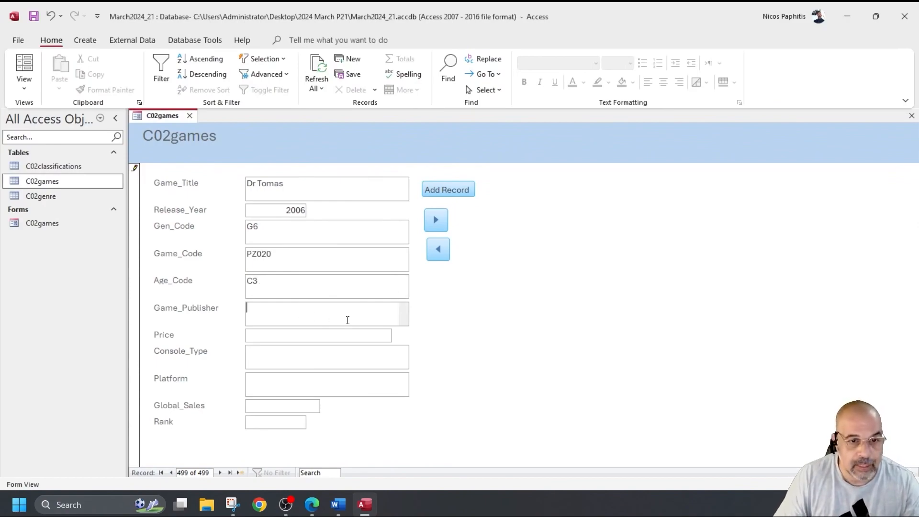
pyautogui.write('Creation Arts')
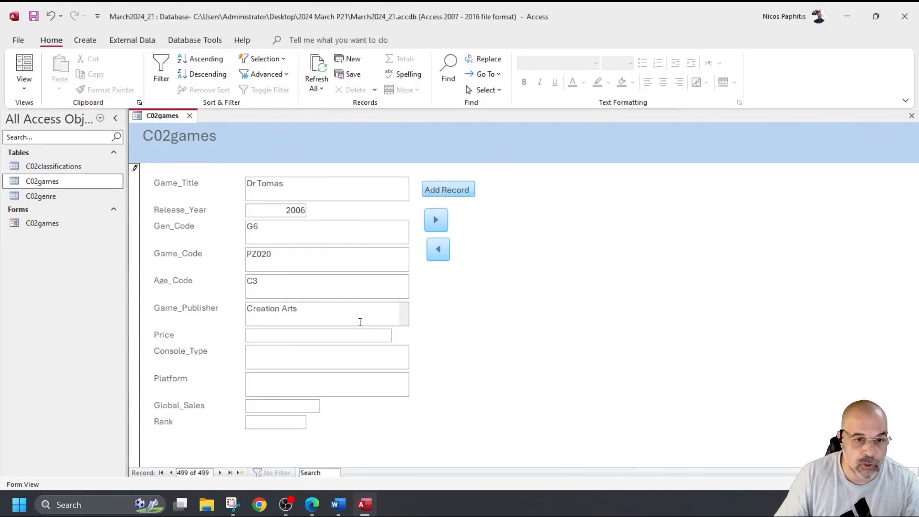
pyautogui.click(354, 336)
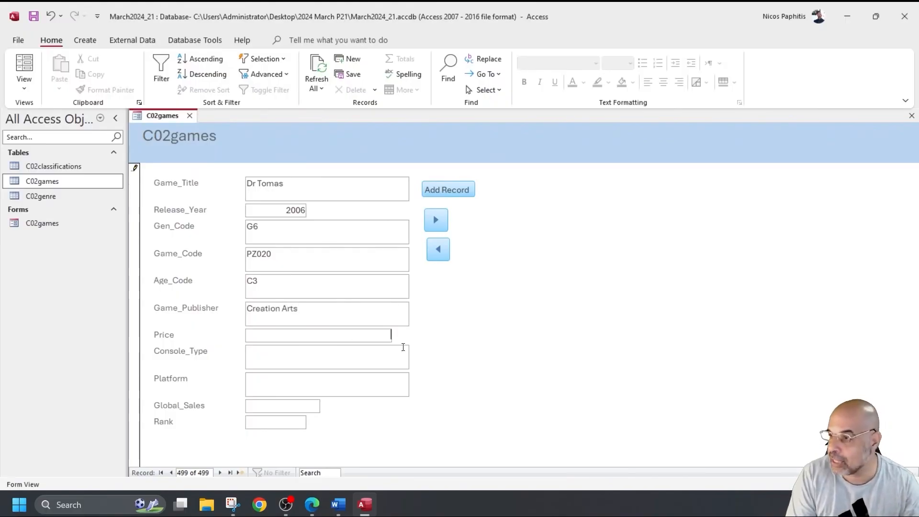
pyautogui.write('18.20')
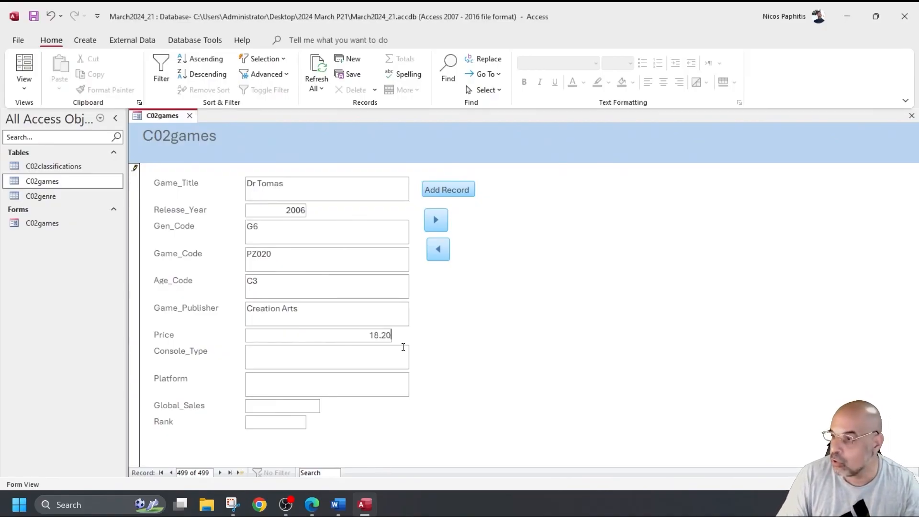
# Step: Enter Console_Type 'Cyrus 360', Platform DG7, Global_Sales 4.86 and Rank 203, then save the record
pyautogui.click(358, 353)
pyautogui.moveTo(370, 335); pyautogui.dragTo(358, 337)
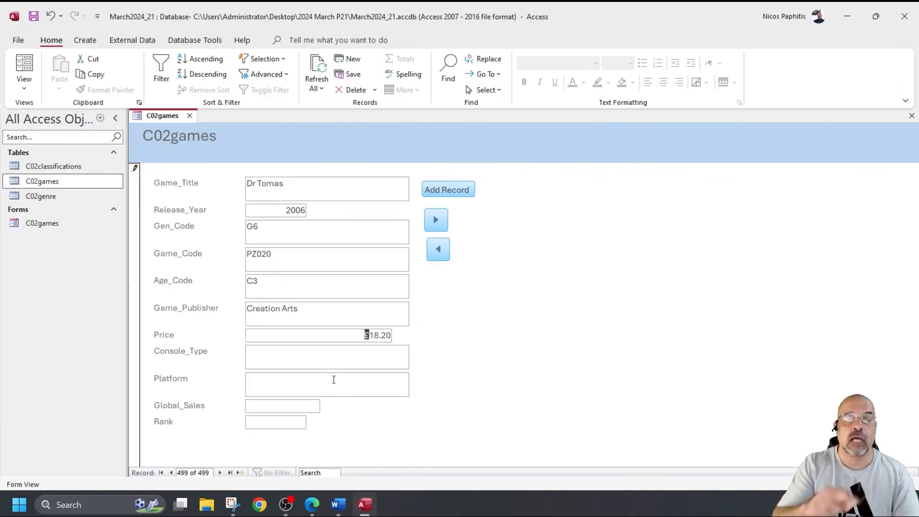
pyautogui.click(381, 354)
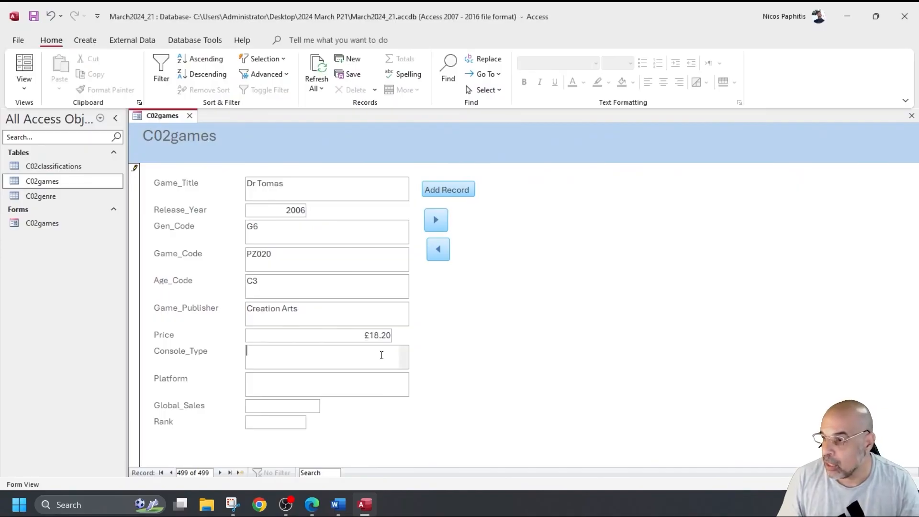
pyautogui.write('Cy')
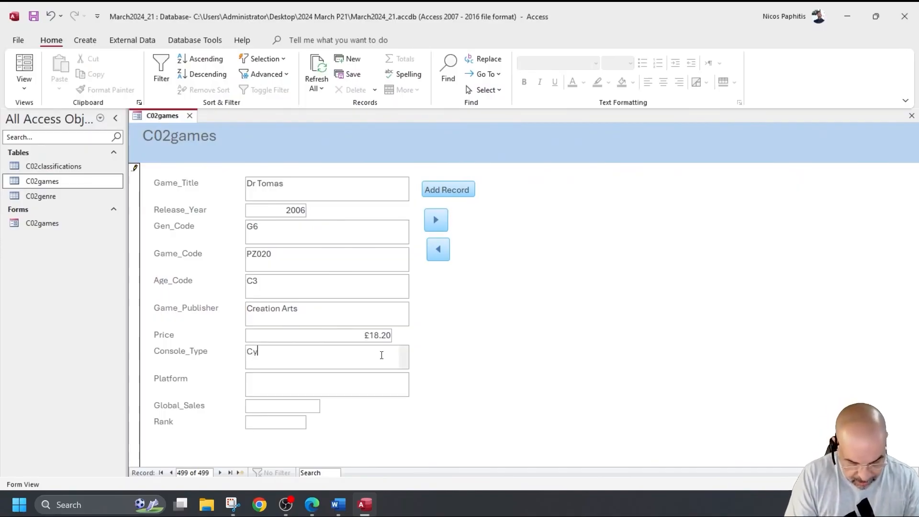
pyautogui.write('rus 36')
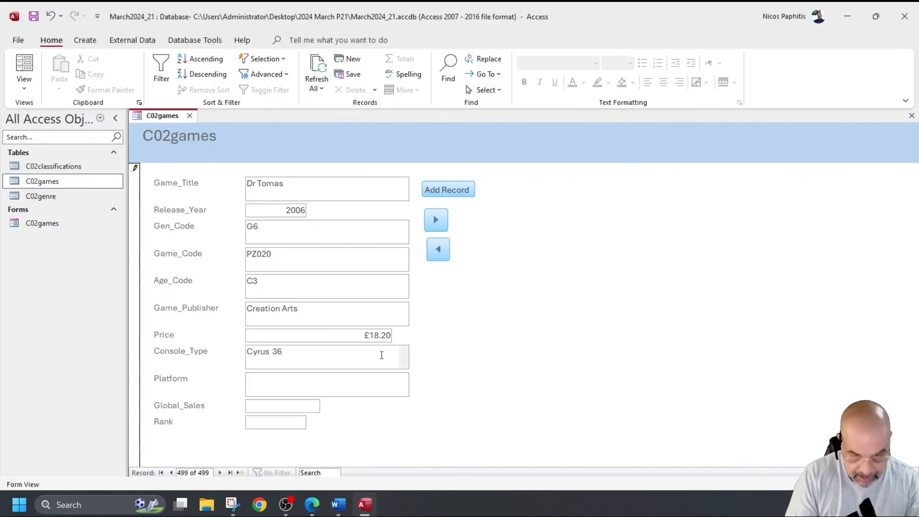
pyautogui.write('0')
pyautogui.click(370, 382)
pyautogui.write('DG7')
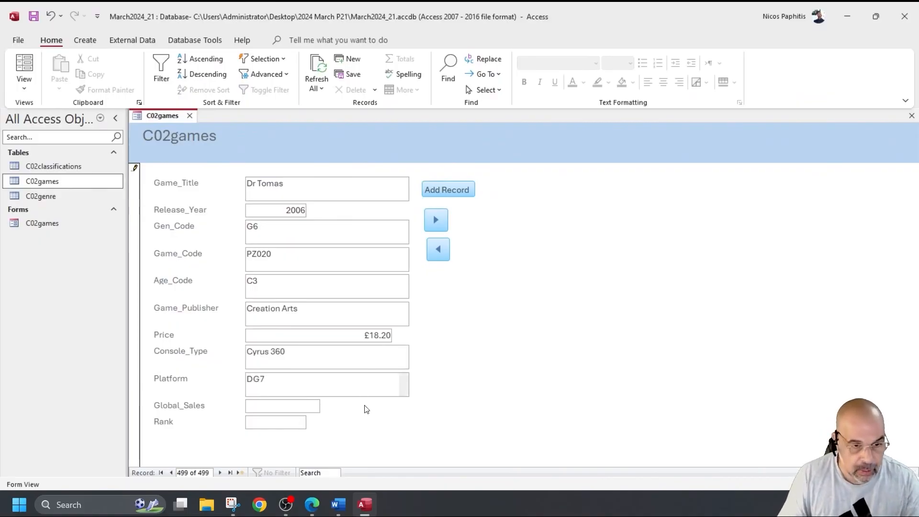
pyautogui.click(304, 404)
pyautogui.write('4')
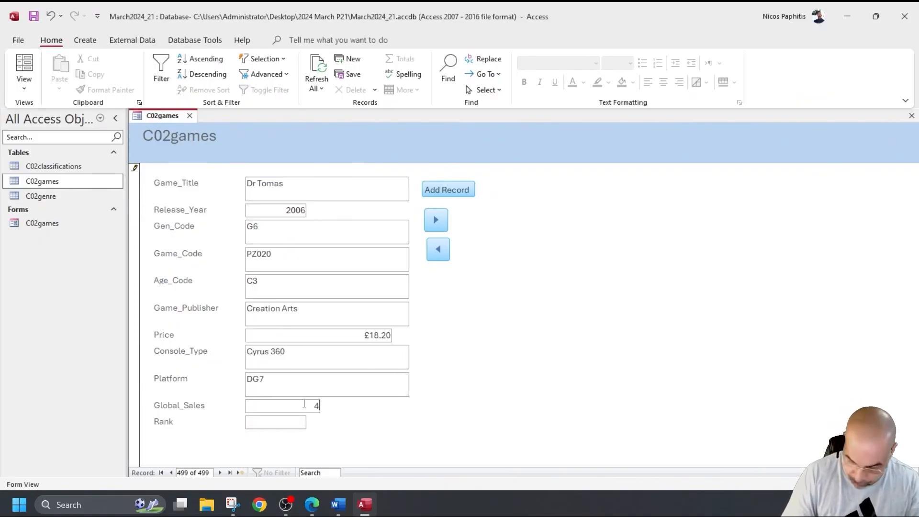
pyautogui.write('.86')
pyautogui.click(283, 423)
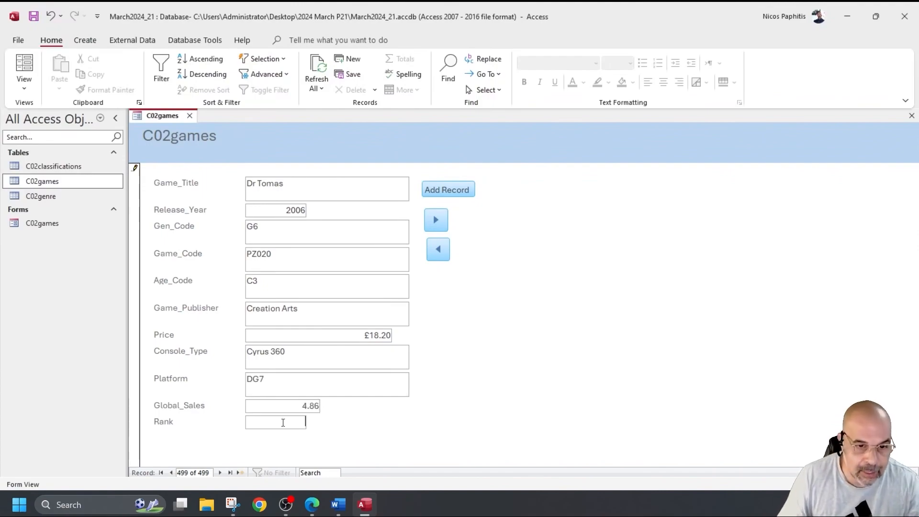
pyautogui.write('203')
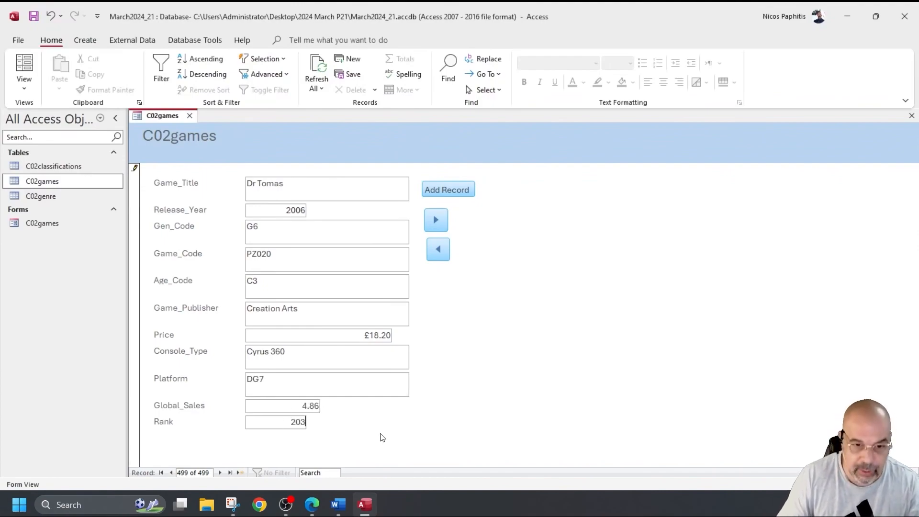
pyautogui.click(222, 473)
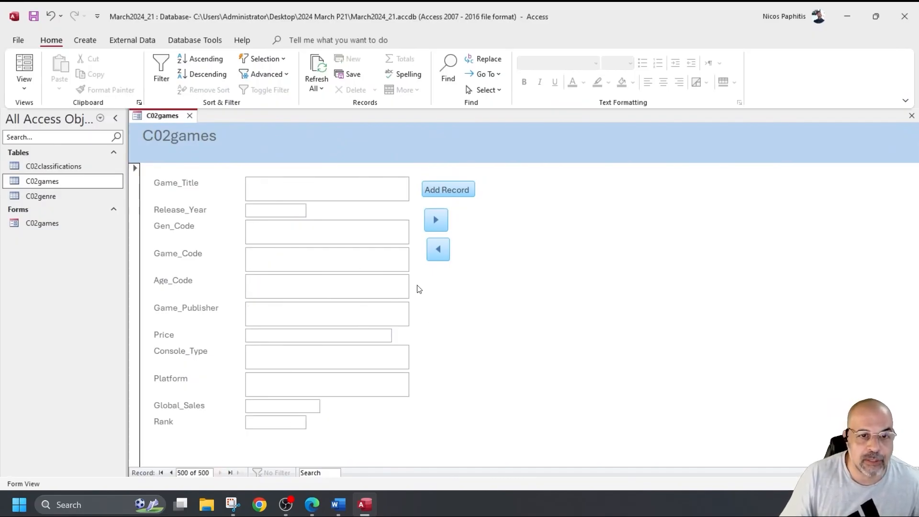
# Step: Return to the Dr Tomas record and close the form without saving design changes
pyautogui.click(171, 472)
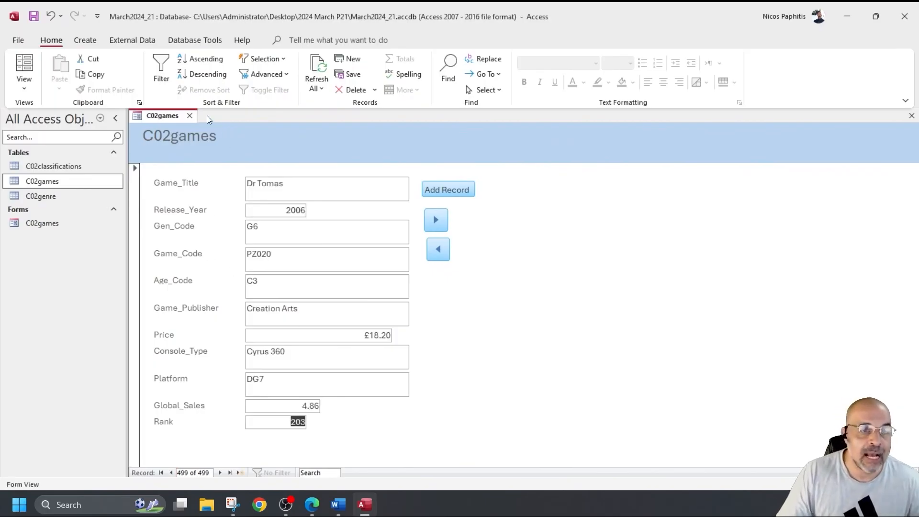
pyautogui.click(190, 115)
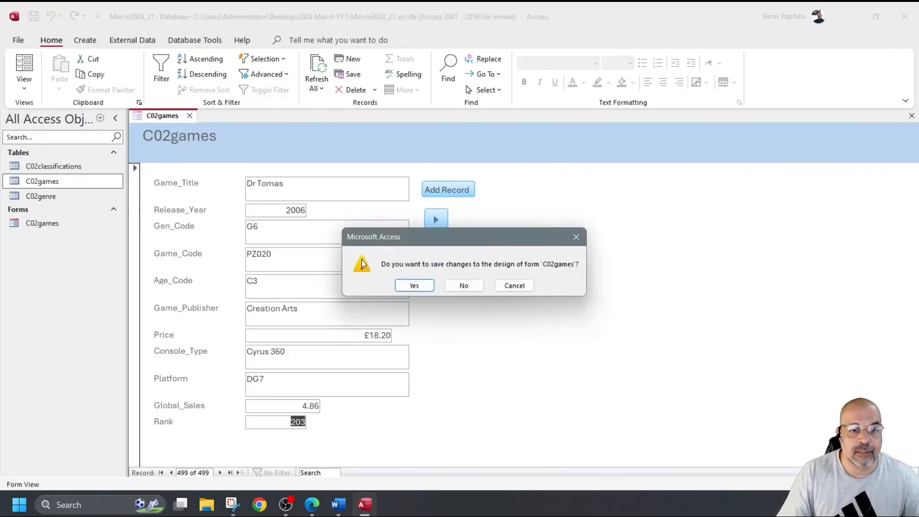
pyautogui.click(466, 286)
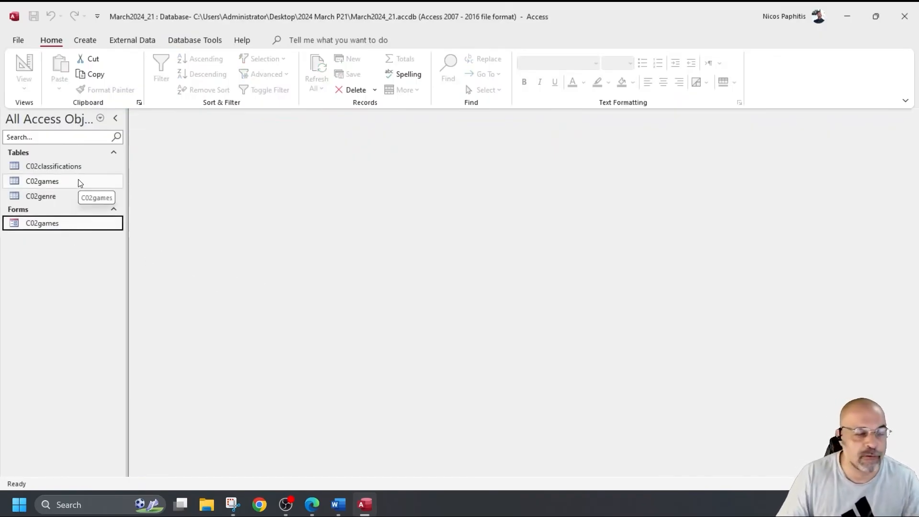
# Step: Open the C02games table, find the Dr Tomas record, then close the table
pyautogui.doubleClick(79, 182)
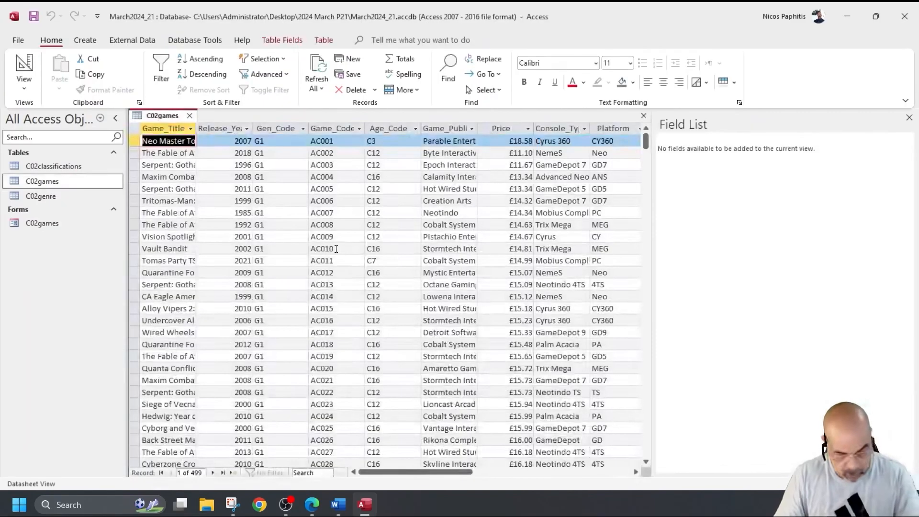
pyautogui.hotkey('ctrl', 'f')
pyautogui.click(400, 285)
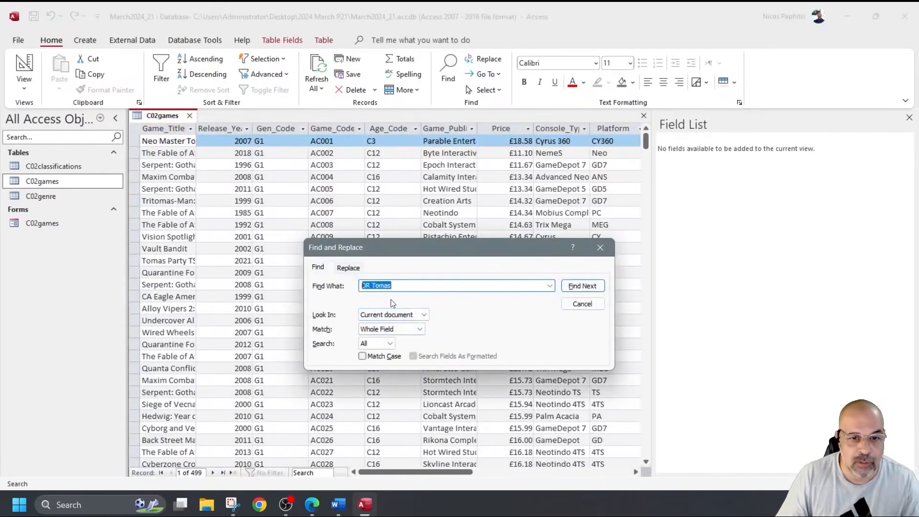
pyautogui.click(392, 315)
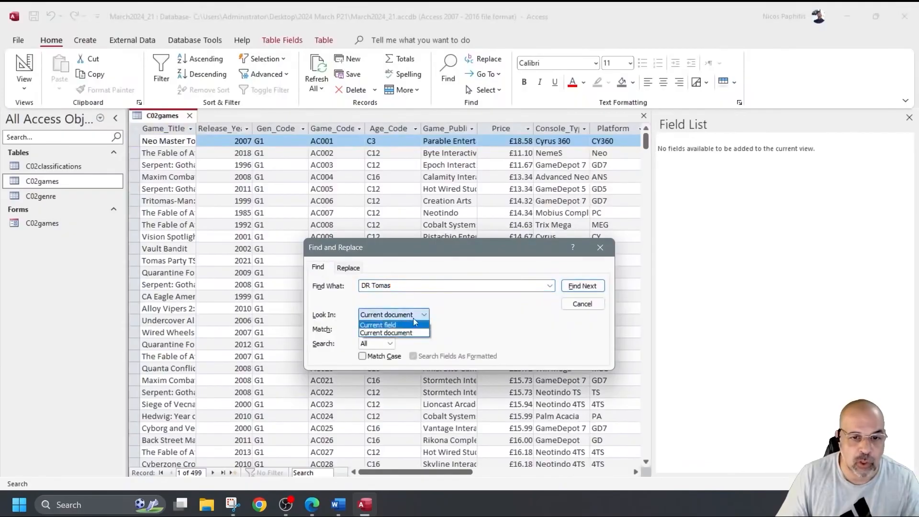
pyautogui.click(411, 287)
pyautogui.moveTo(408, 286); pyautogui.dragTo(360, 286)
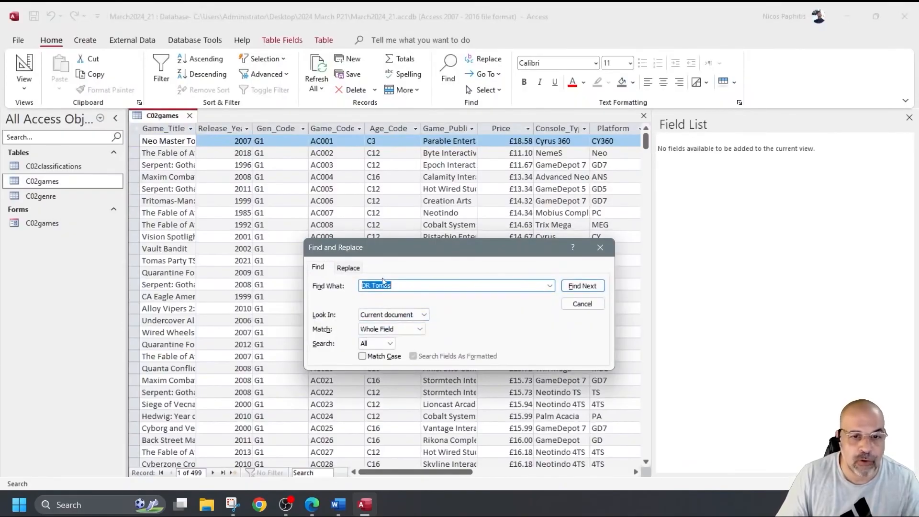
pyautogui.click(386, 314)
pyautogui.click(402, 315)
pyautogui.click(582, 285)
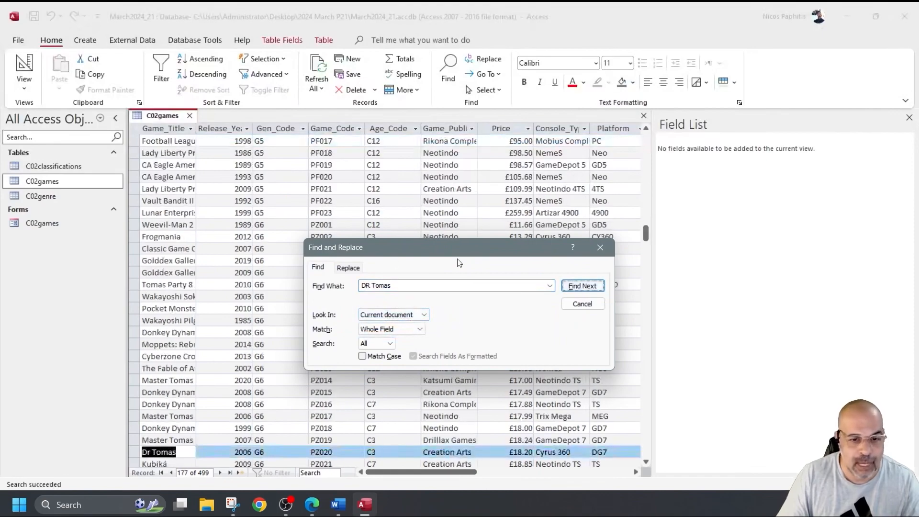
pyautogui.click(601, 247)
pyautogui.scroll(-4, 298, 312)
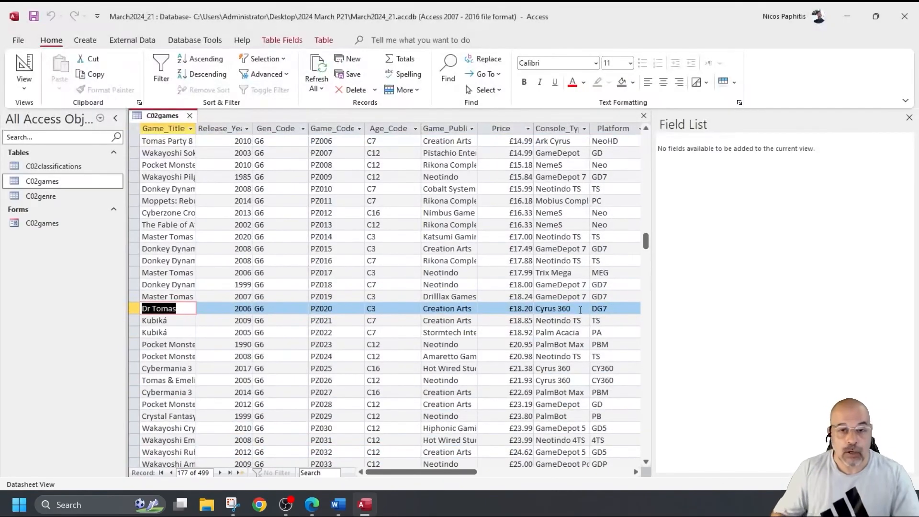
pyautogui.click(189, 116)
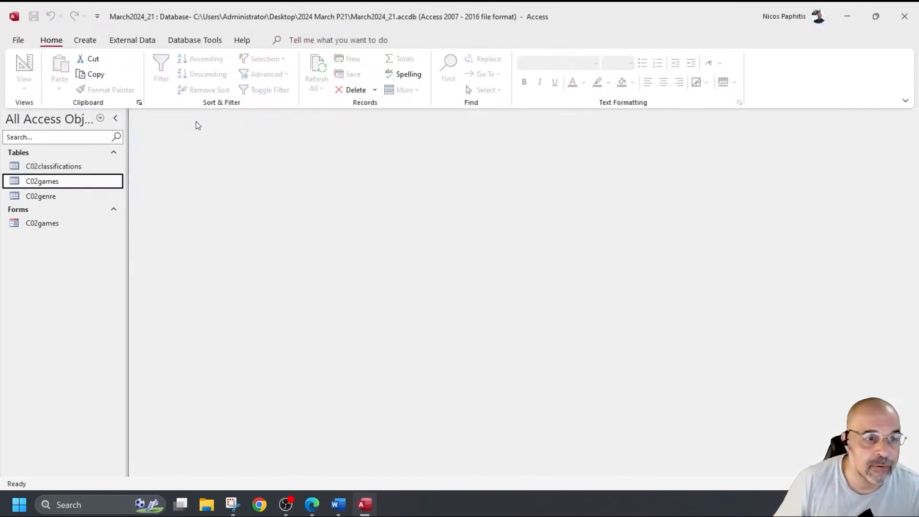
# Step: Switch to the Edge question paper and scroll down to question 16
pyautogui.hotkey('alt', 'Tab')
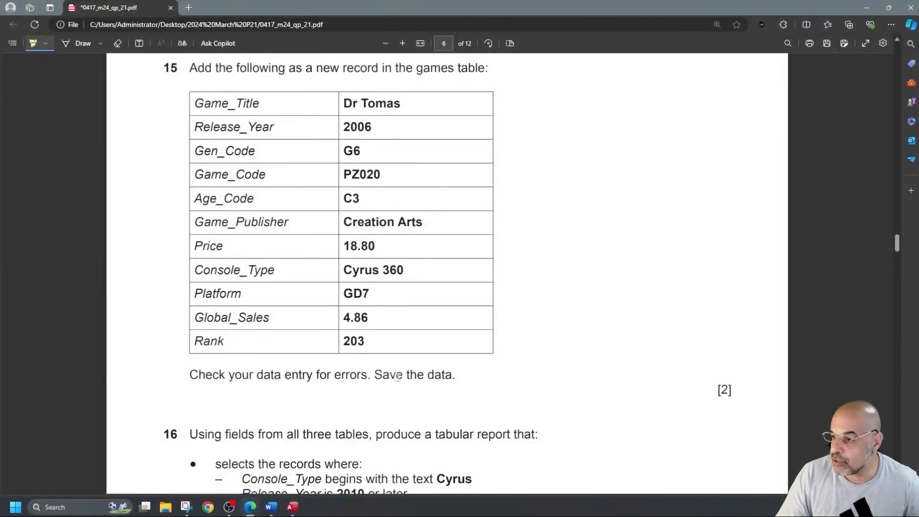
pyautogui.scroll(-5, 431, 369)
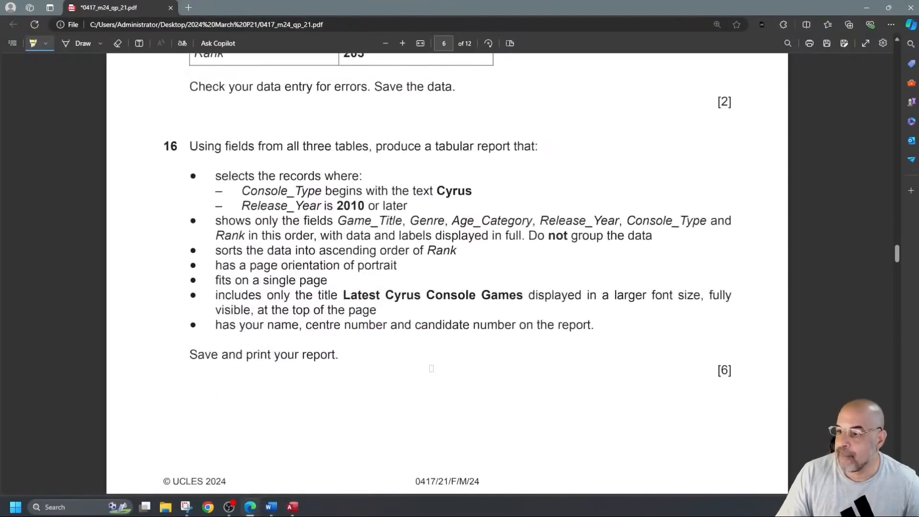
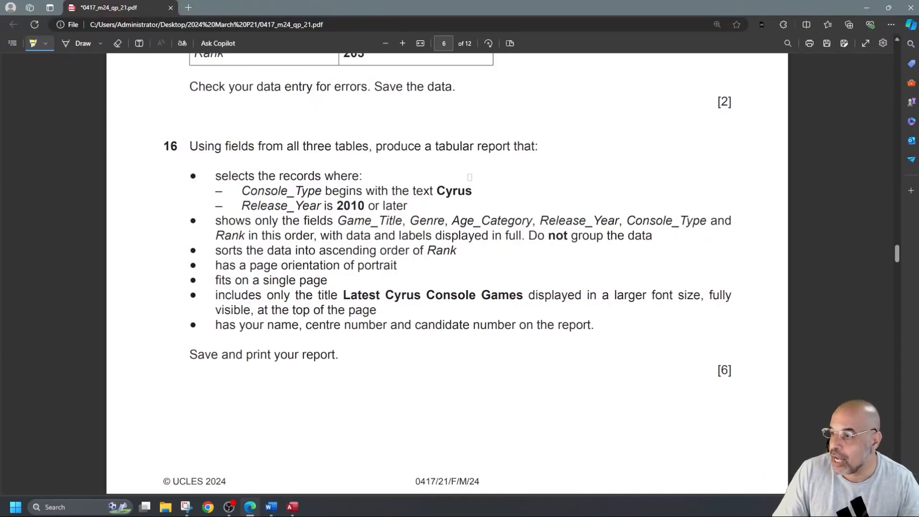
# Step: Highlight question 16's Cyrus criterion, 2010-or-later condition and required field list in the PDF
pyautogui.moveTo(473, 191)
pyautogui.mouseDown()
pyautogui.moveTo(301, 191)
pyautogui.moveTo(413, 207)
pyautogui.mouseUp()
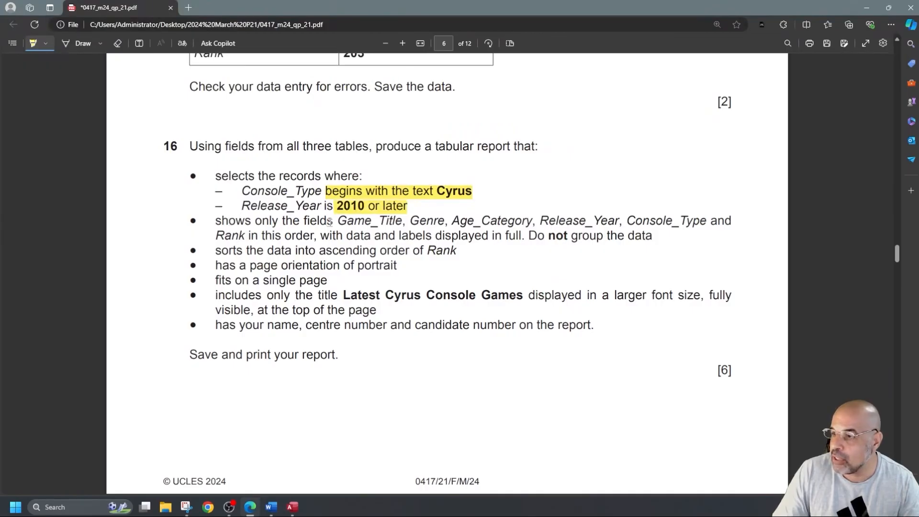
pyautogui.moveTo(338, 221)
pyautogui.mouseDown()
pyautogui.moveTo(383, 223)
pyautogui.moveTo(269, 224)
pyautogui.moveTo(240, 235)
pyautogui.moveTo(314, 237)
pyautogui.mouseUp()
pyautogui.scroll(-8, 387, 255)
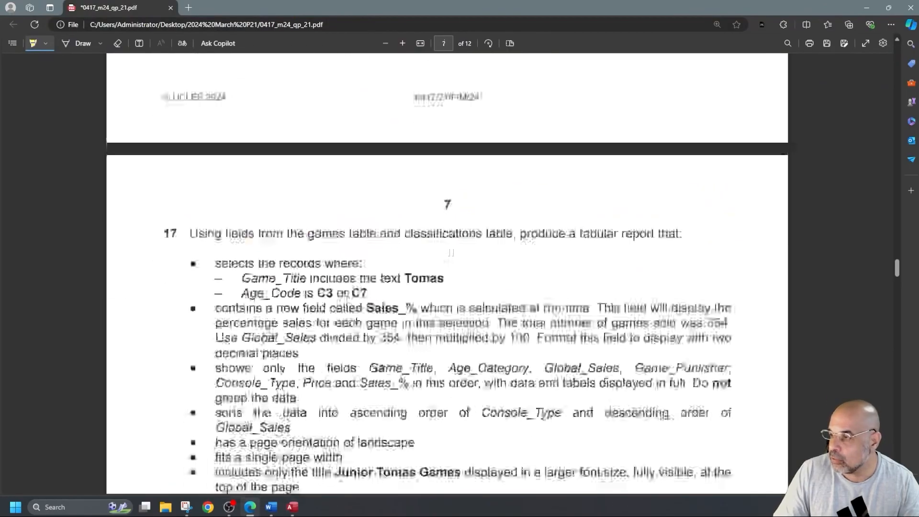
pyautogui.scroll(1, 449, 253)
pyautogui.scroll(7, 449, 253)
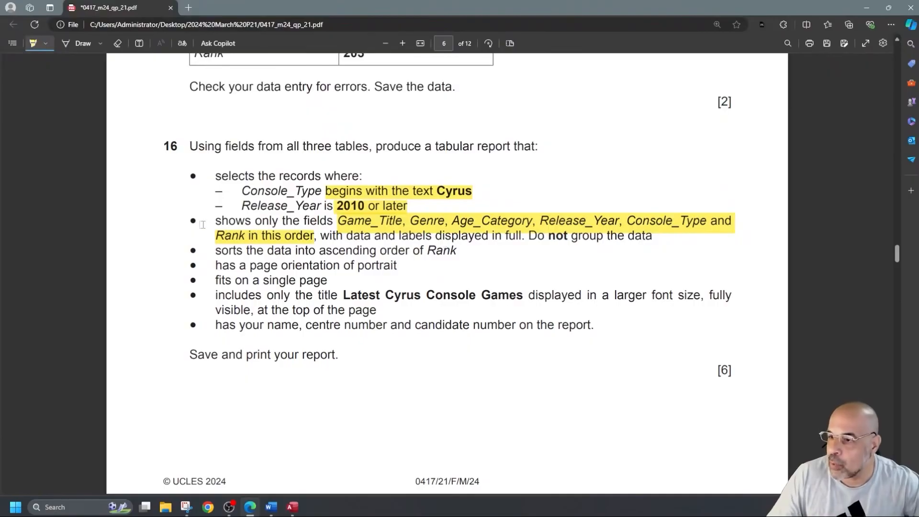
pyautogui.moveTo(208, 221); pyautogui.dragTo(359, 224)
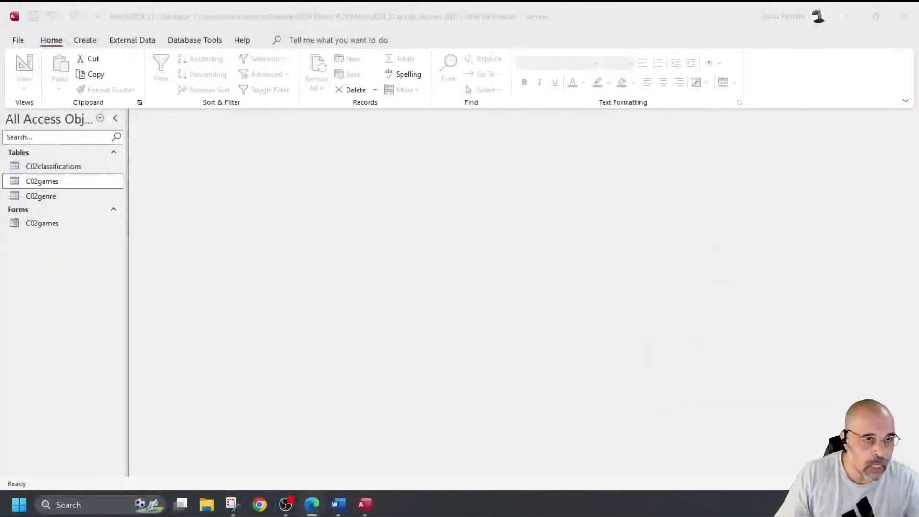
# Step: Start a new query design and add the C02classifications, C02games and C02genre tables
pyautogui.click(89, 40)
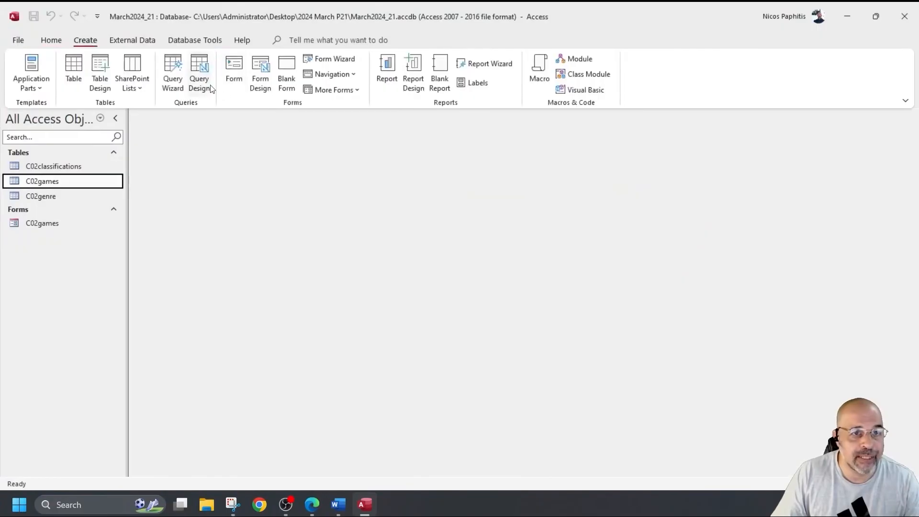
pyautogui.click(200, 77)
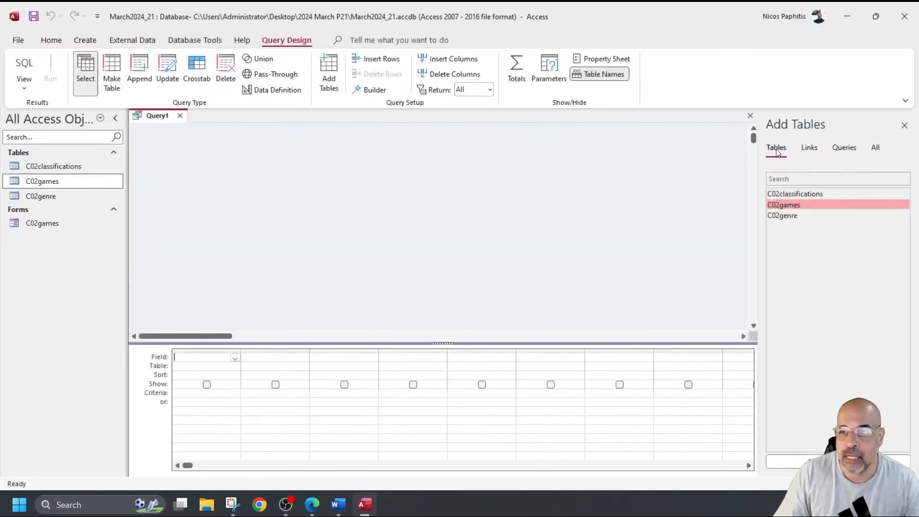
pyautogui.click(904, 126)
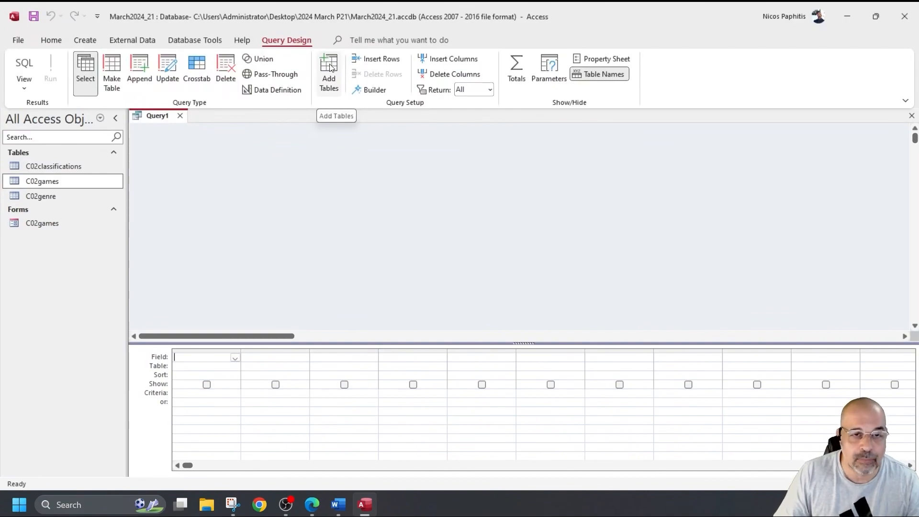
pyautogui.rightClick(357, 137)
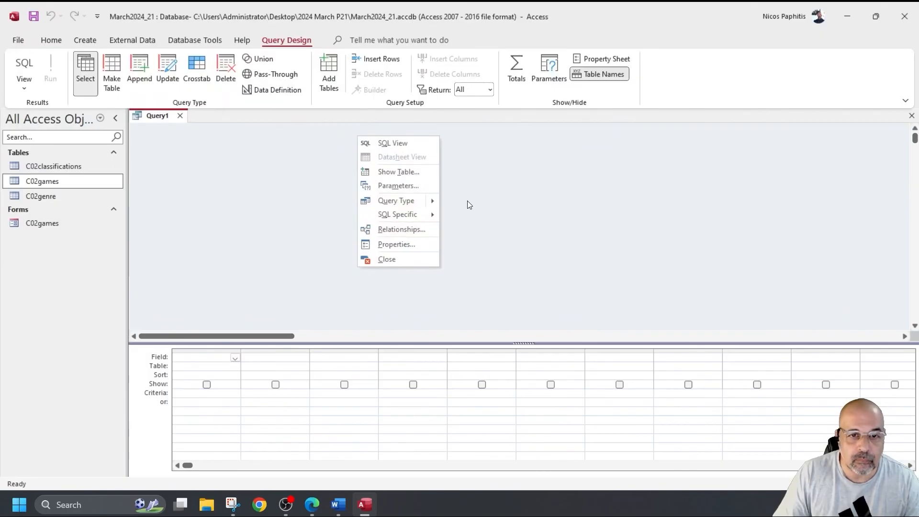
pyautogui.click(399, 172)
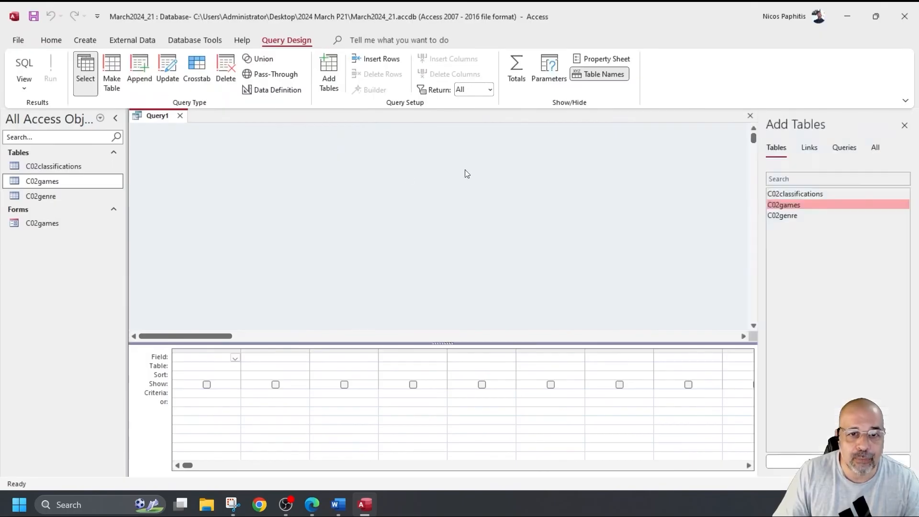
pyautogui.doubleClick(792, 193)
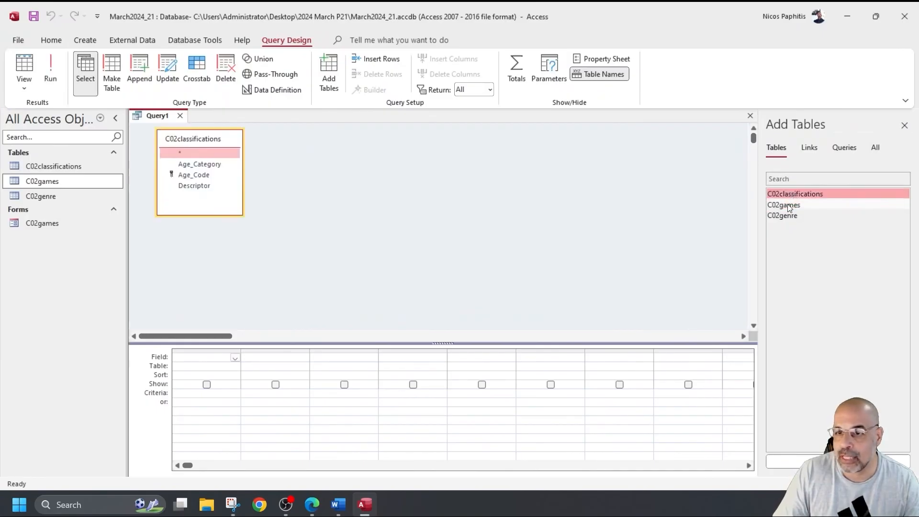
pyautogui.doubleClick(790, 204)
pyautogui.doubleClick(790, 215)
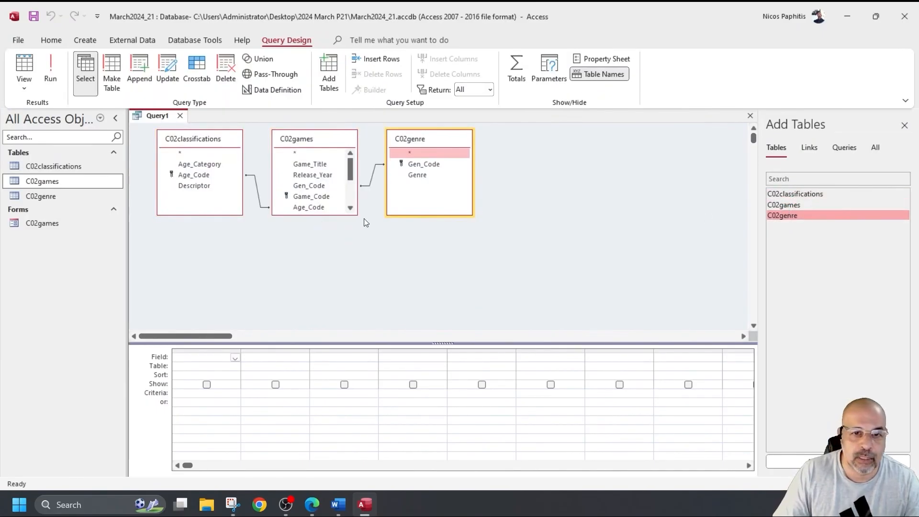
# Step: Enlarge the C02games table box and give the field grid more room
pyautogui.moveTo(332, 217); pyautogui.dragTo(331, 287)
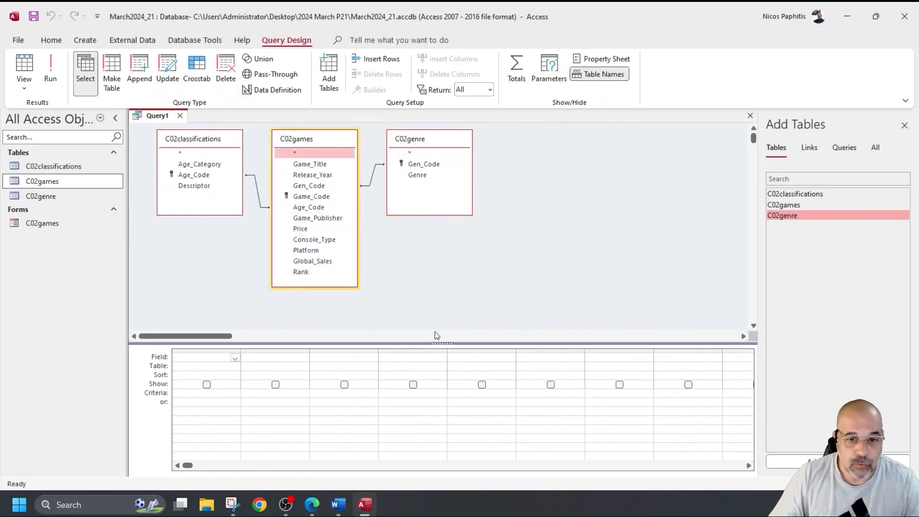
pyautogui.moveTo(426, 344); pyautogui.dragTo(425, 315)
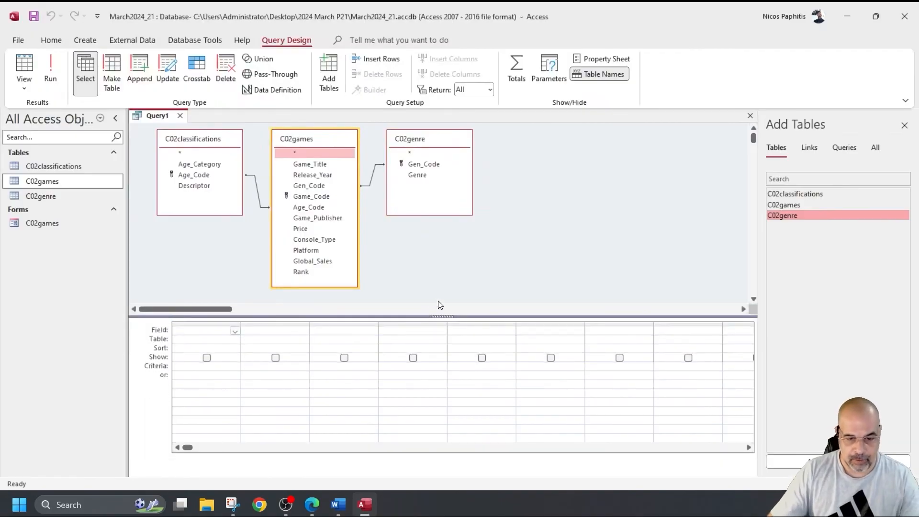
pyautogui.scroll(-1, 460, 375)
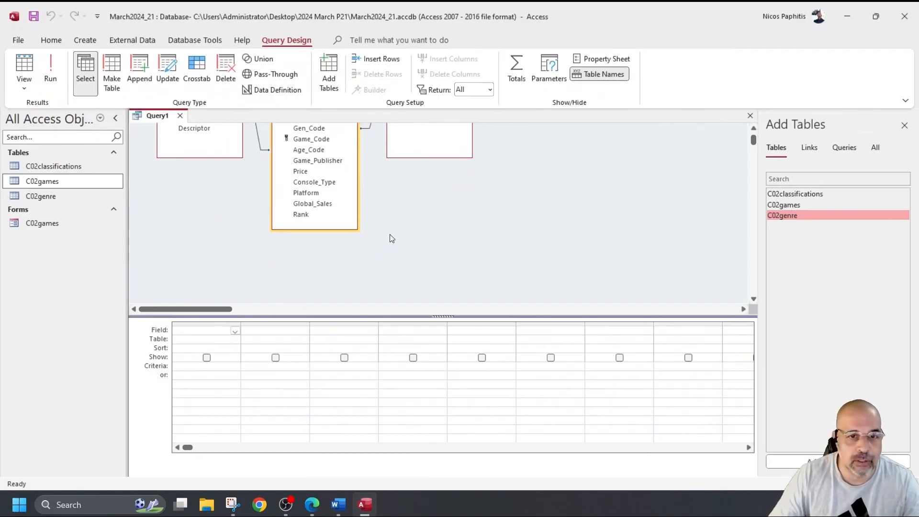
pyautogui.scroll(1, 395, 234)
# Step: Add Game_Title, Genre, Age_Category, Release_Year, Console_Type and Rank to the query grid in order
pyautogui.doubleClick(335, 164)
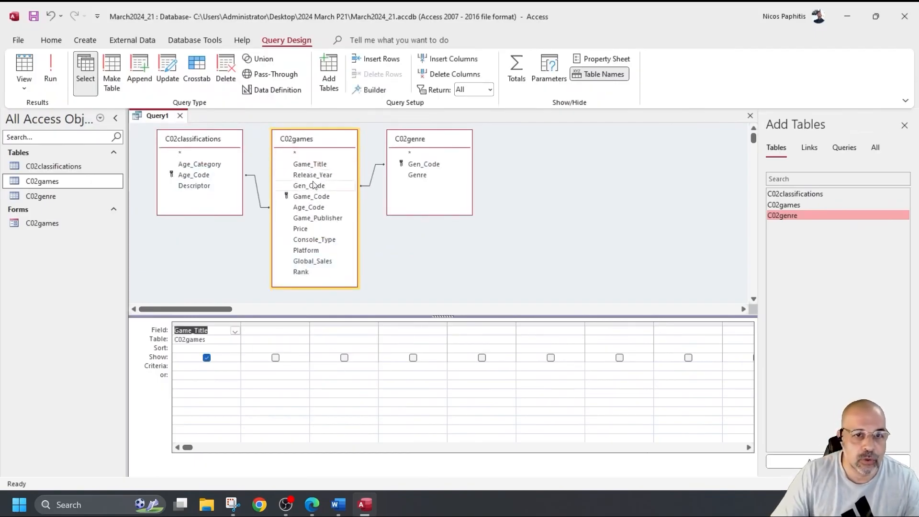
pyautogui.doubleClick(417, 175)
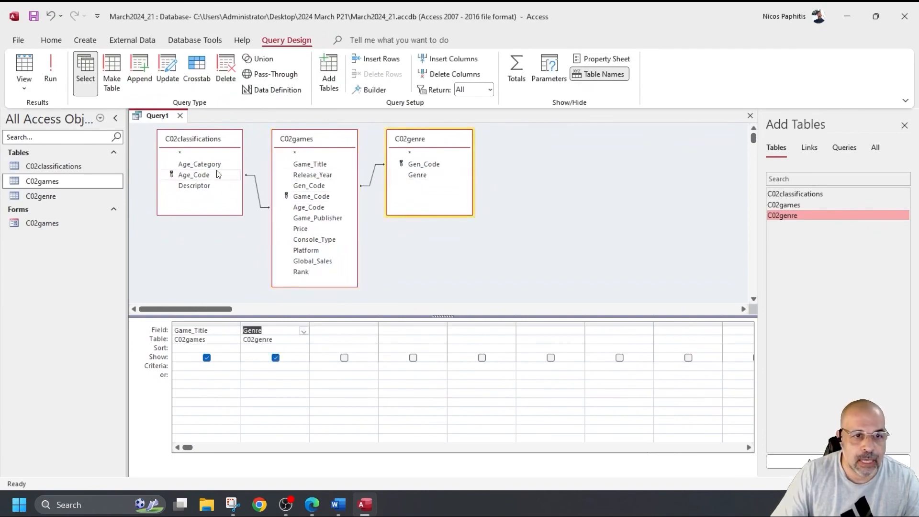
pyautogui.doubleClick(207, 165)
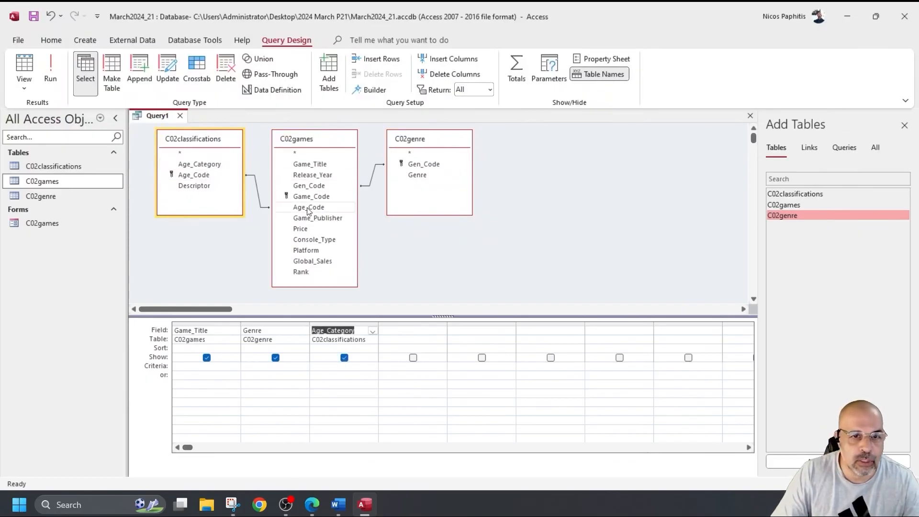
pyautogui.click(315, 175)
pyautogui.doubleClick(315, 175)
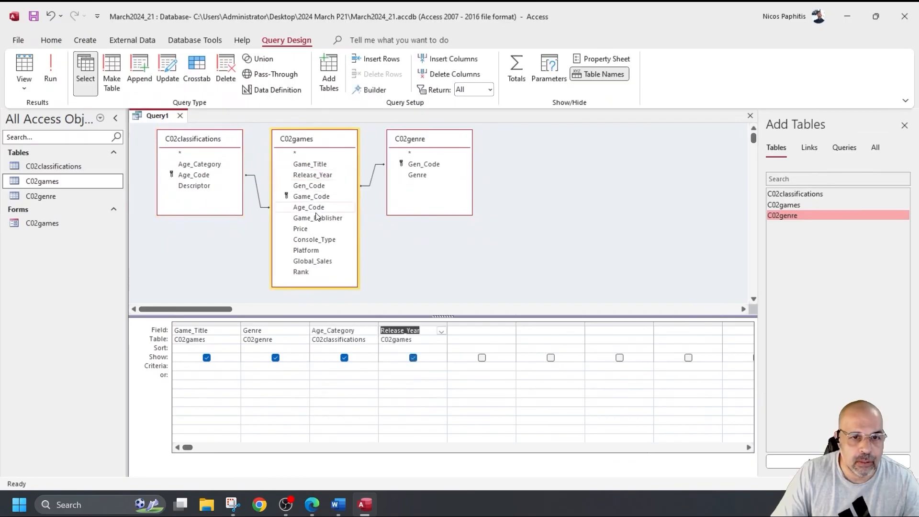
pyautogui.doubleClick(320, 242)
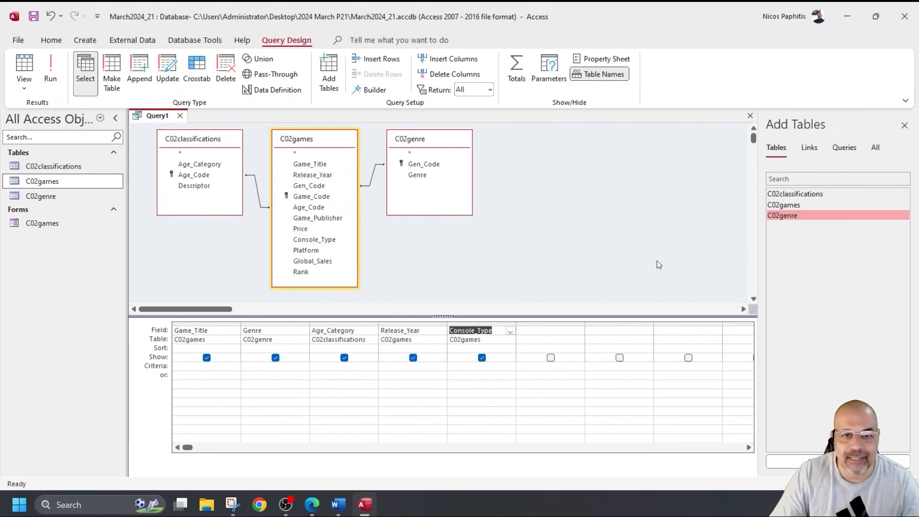
pyautogui.doubleClick(301, 272)
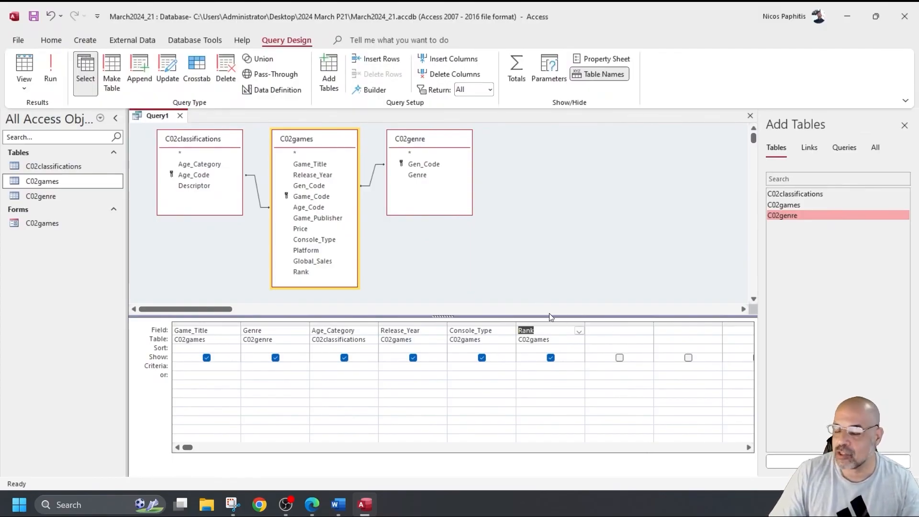
pyautogui.scroll(-1, 316, 126)
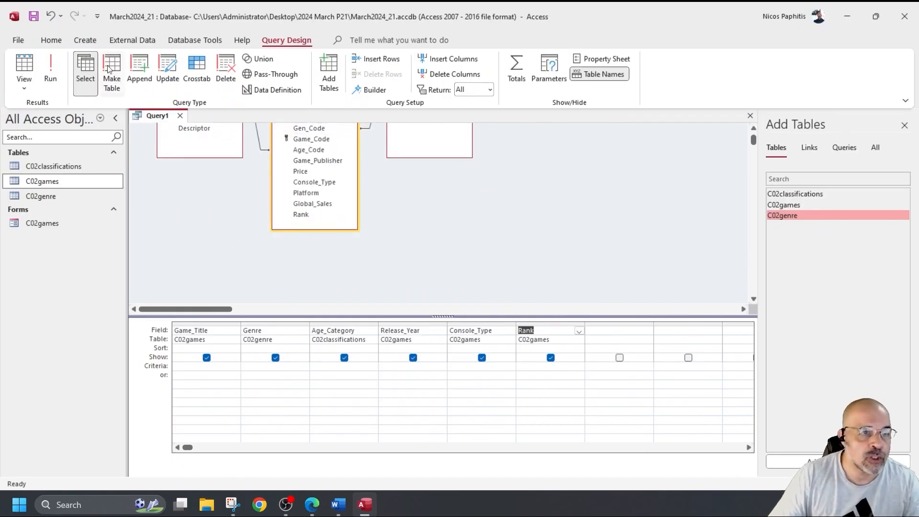
pyautogui.scroll(1, 148, 140)
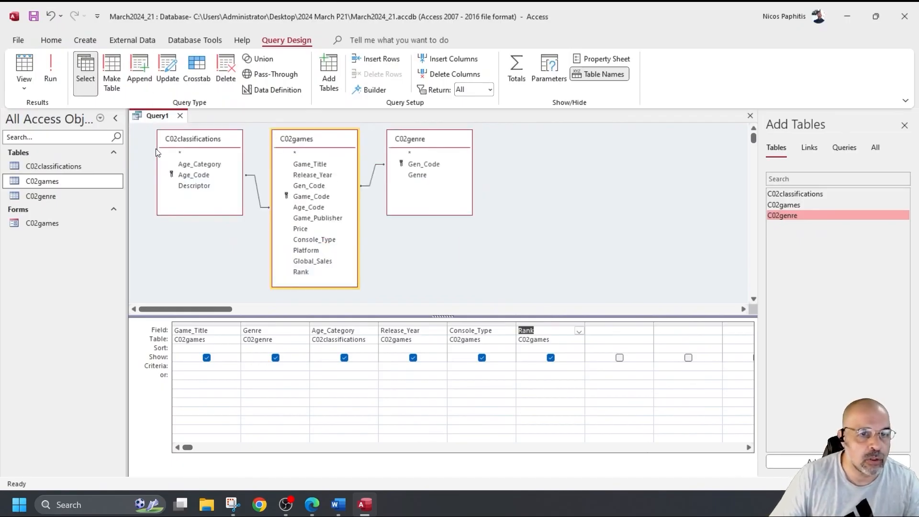
# Step: Save the new query as Q16
pyautogui.click(34, 16)
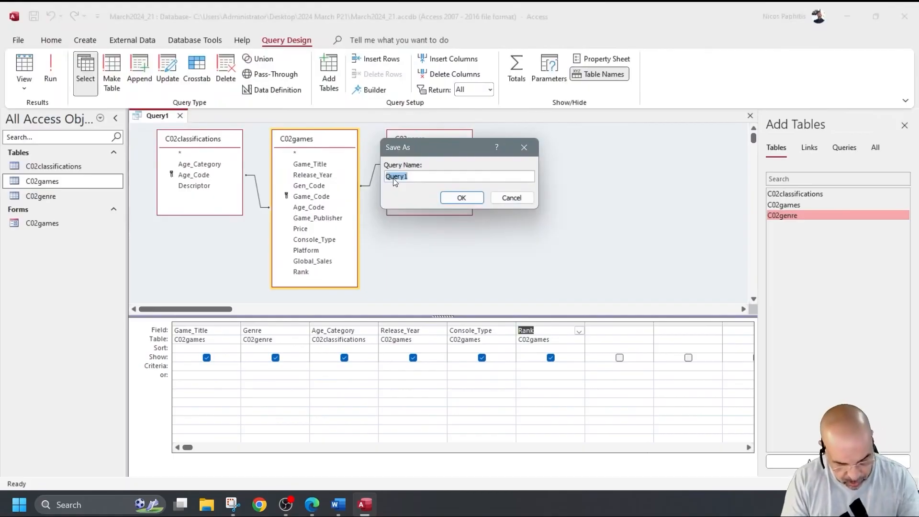
pyautogui.write('Q1')
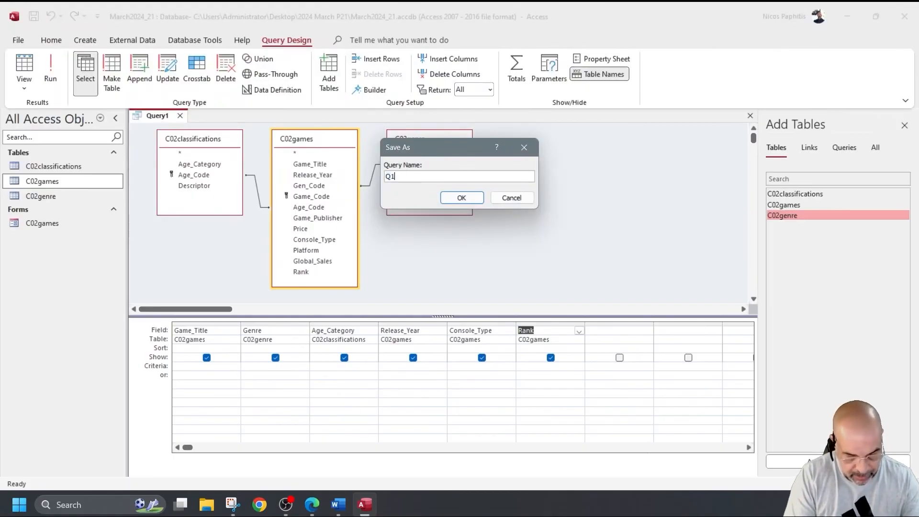
pyautogui.write('6')
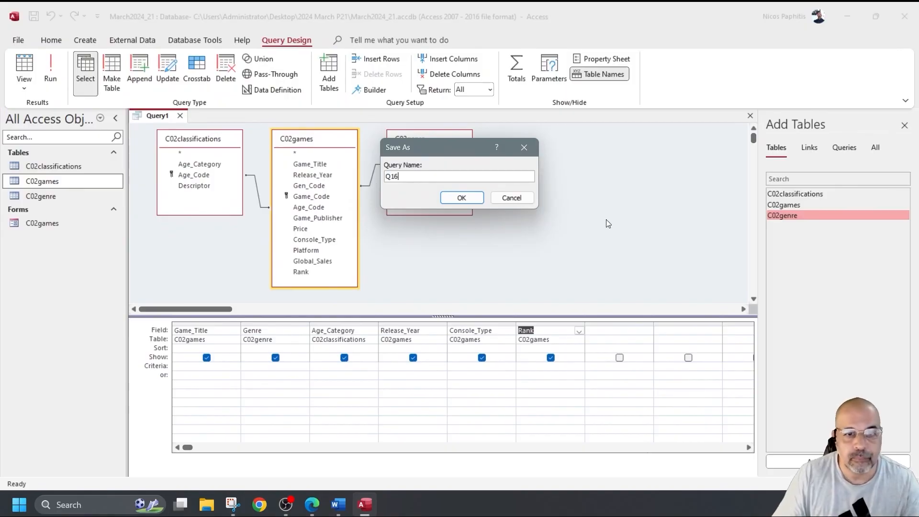
pyautogui.click(461, 199)
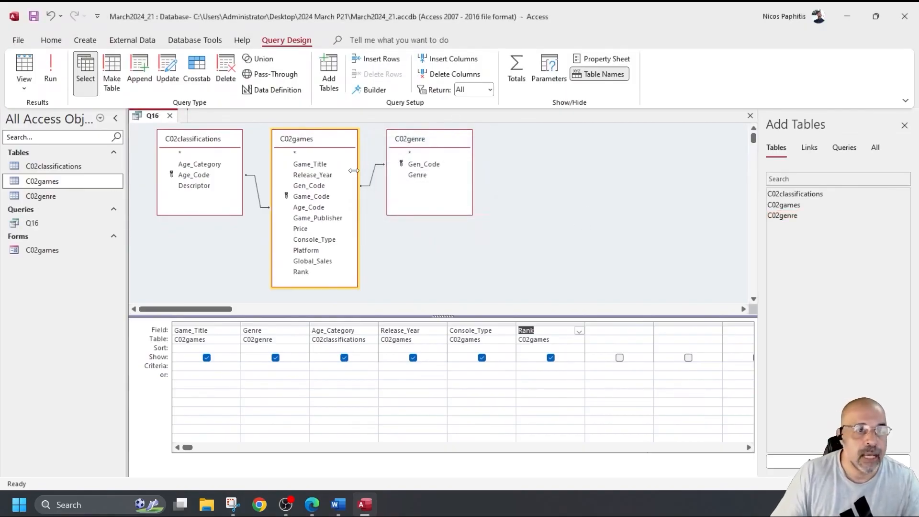
# Step: Run Q16 to check its 499 records, then return to design view
pyautogui.click(50, 69)
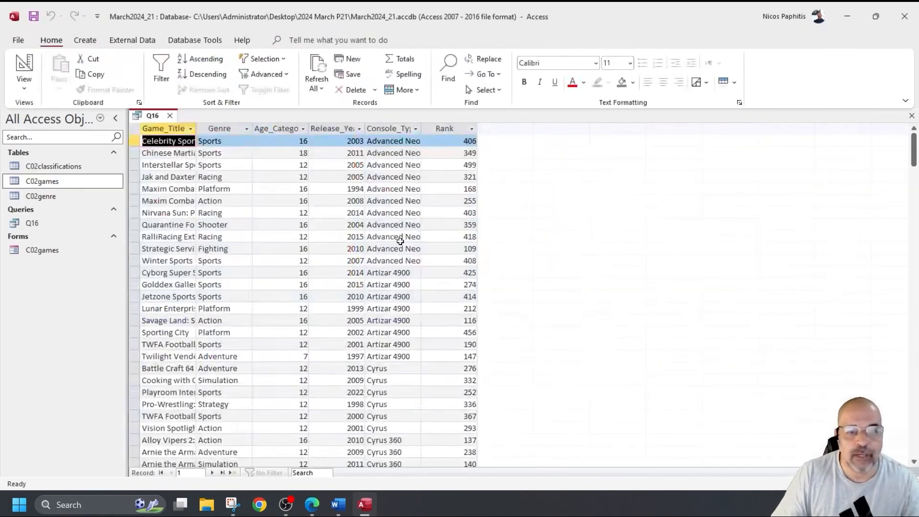
pyautogui.scroll(-4, 386, 211)
pyautogui.scroll(7, 376, 218)
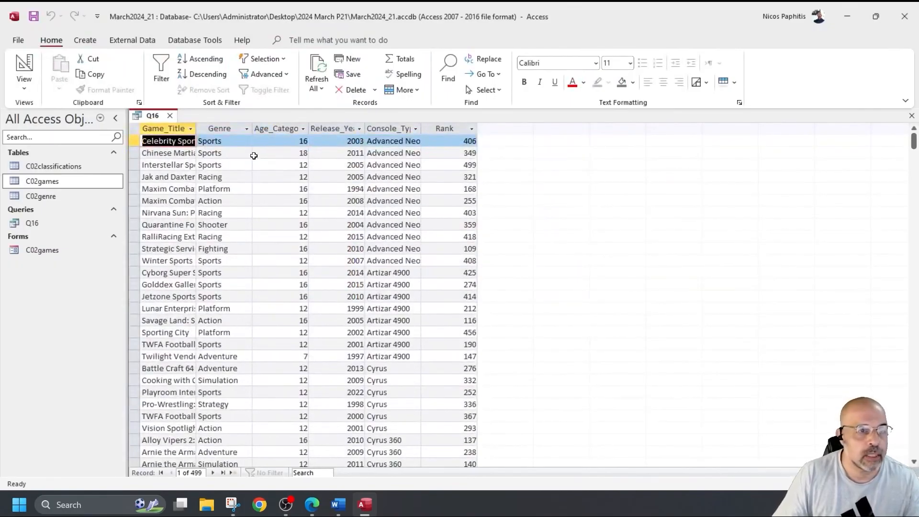
pyautogui.click(30, 72)
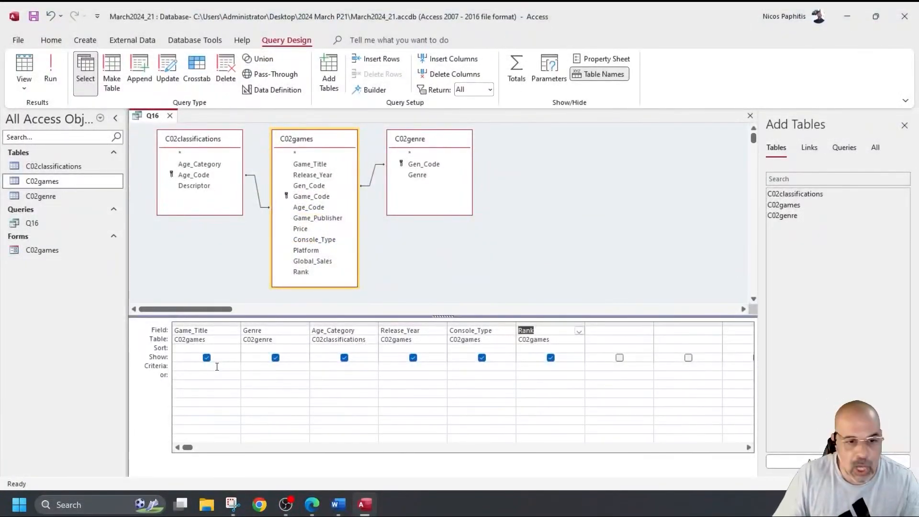
# Step: Filter Console_Type with Like "Cyrus*" and confirm the 75 Cyrus records before returning to design
pyautogui.click(465, 366)
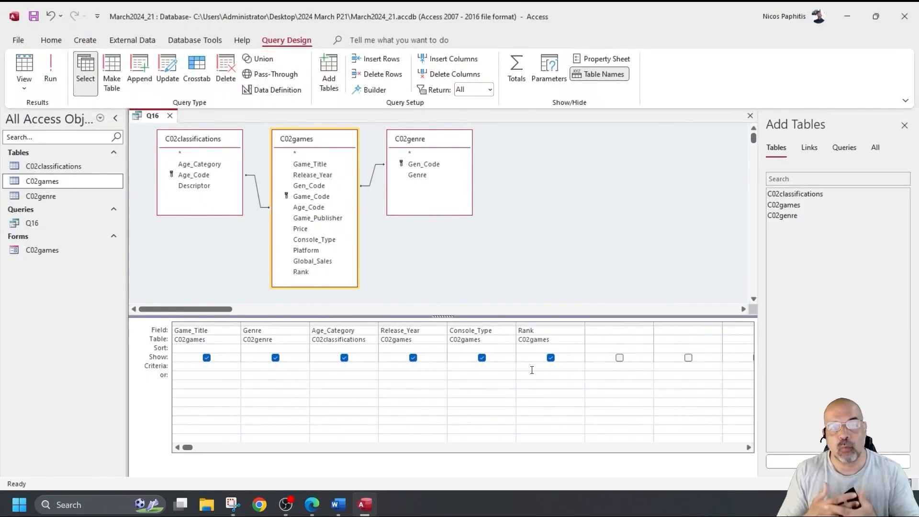
pyautogui.write('Like ')
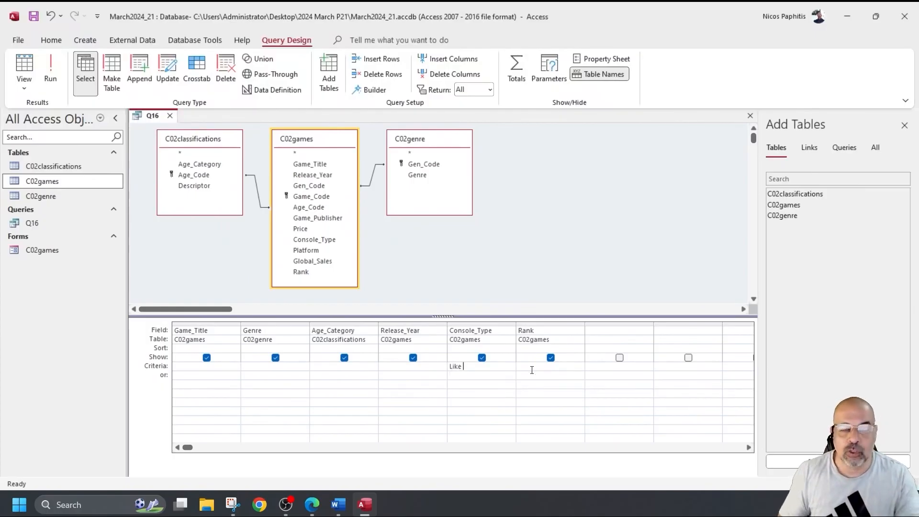
pyautogui.write('Cyrus')
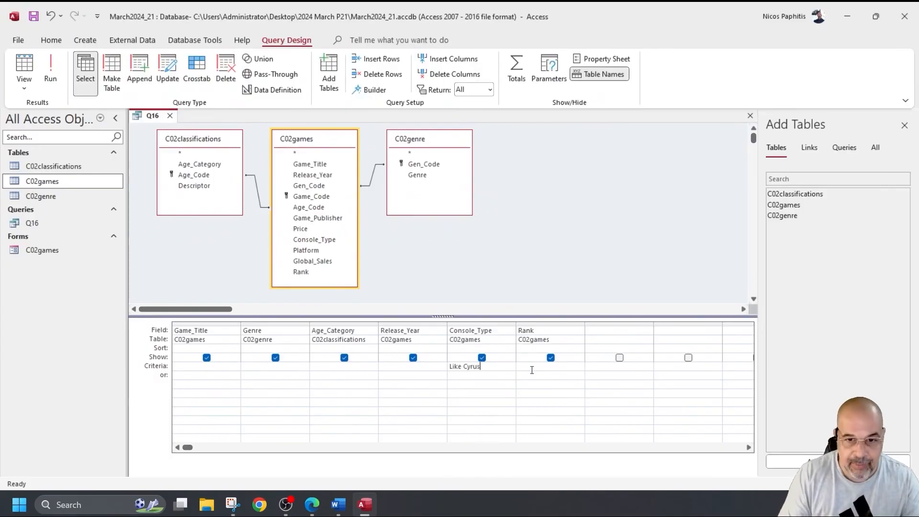
pyautogui.write('*')
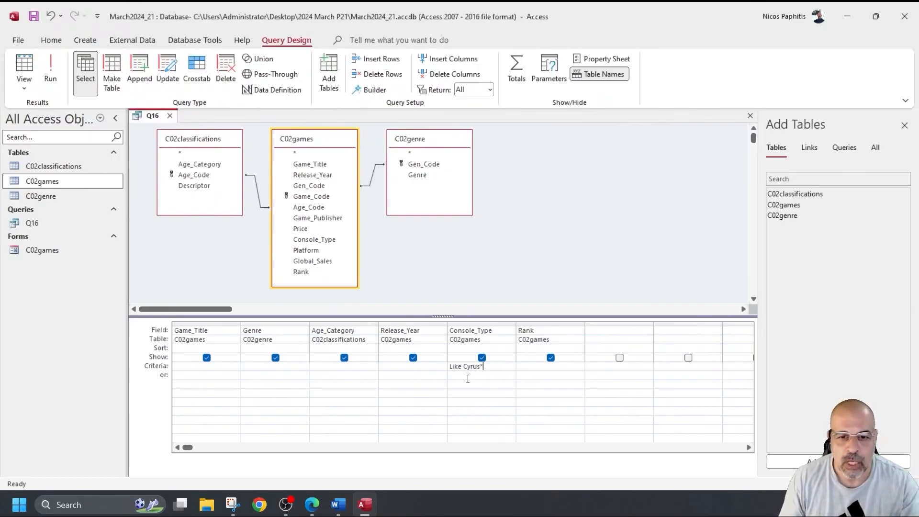
pyautogui.click(50, 71)
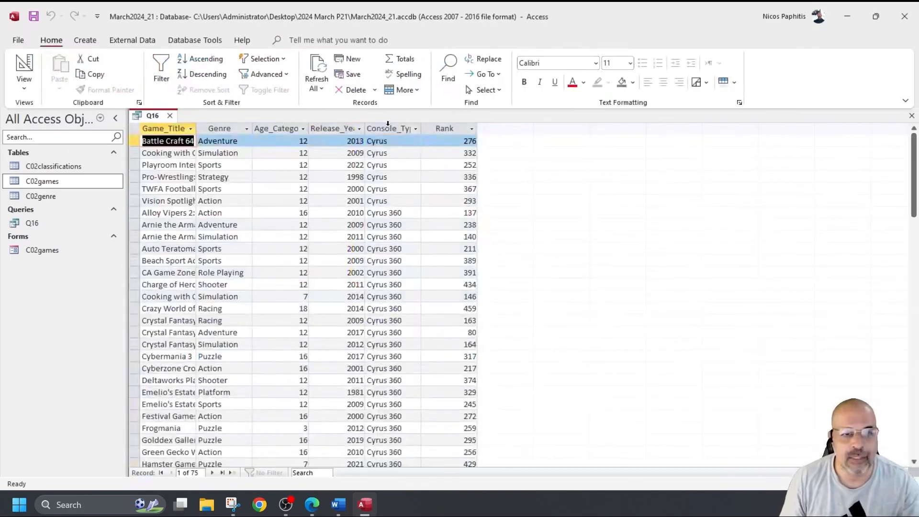
pyautogui.click(376, 130)
pyautogui.scroll(-6, 374, 222)
pyautogui.scroll(6, 374, 223)
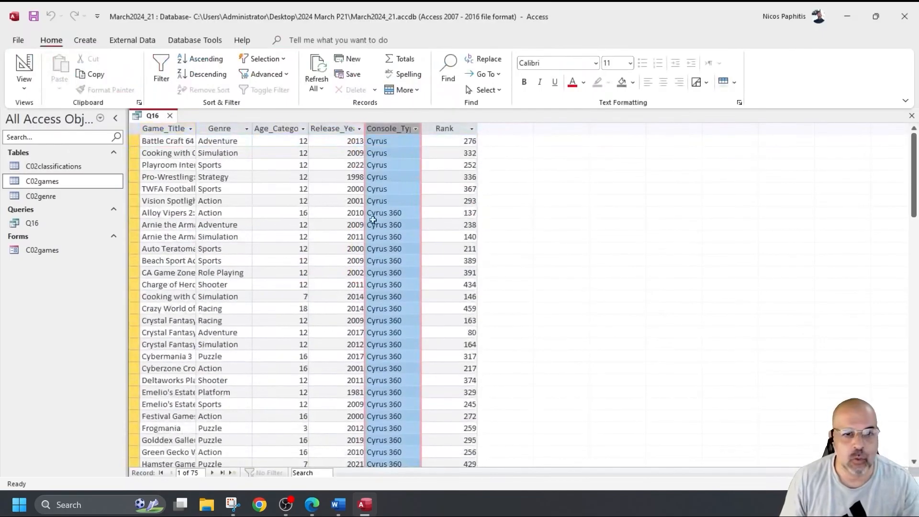
pyautogui.scroll(-8, 369, 163)
pyautogui.scroll(-7, 359, 200)
pyautogui.scroll(14, 358, 201)
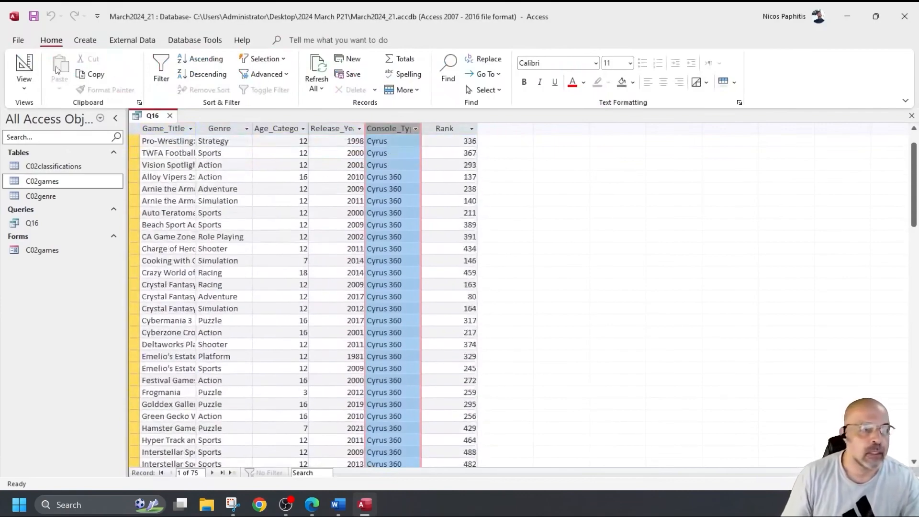
pyautogui.click(24, 67)
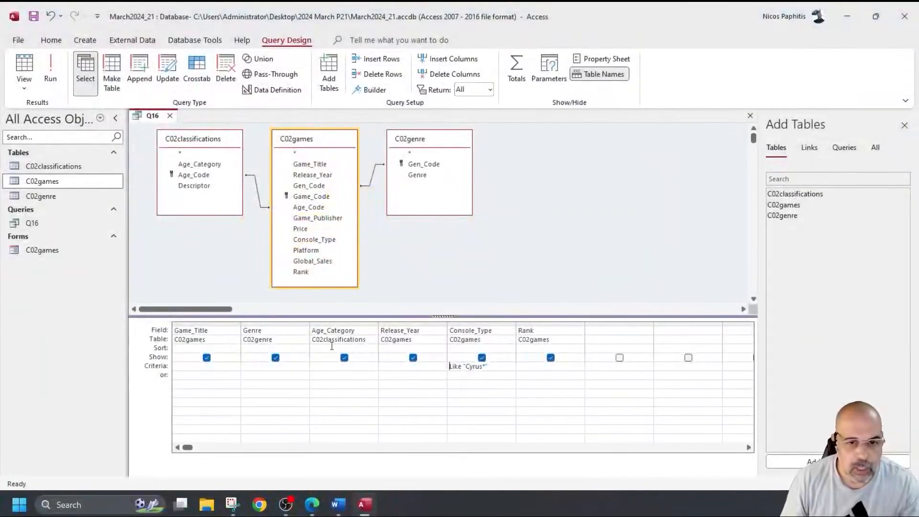
# Step: Add the Release_Year criterion >=2010 and run Q16, leaving 32 records
pyautogui.write('>=2010')
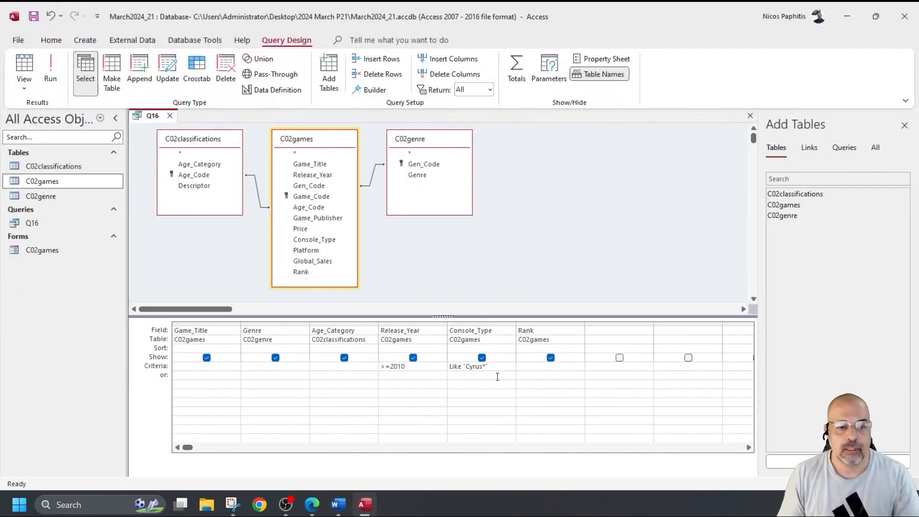
pyautogui.click(50, 68)
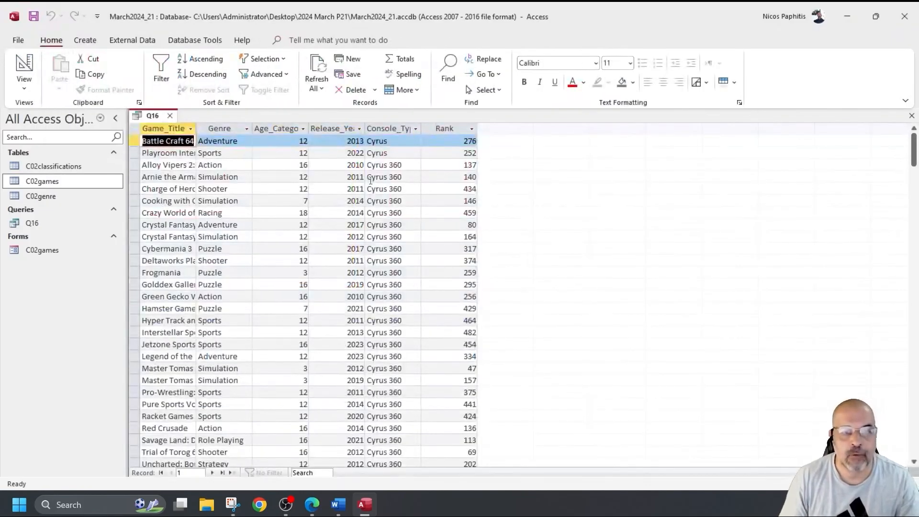
pyautogui.scroll(-5, 341, 189)
pyautogui.scroll(5, 341, 189)
pyautogui.scroll(-3, 342, 190)
pyautogui.scroll(3, 345, 191)
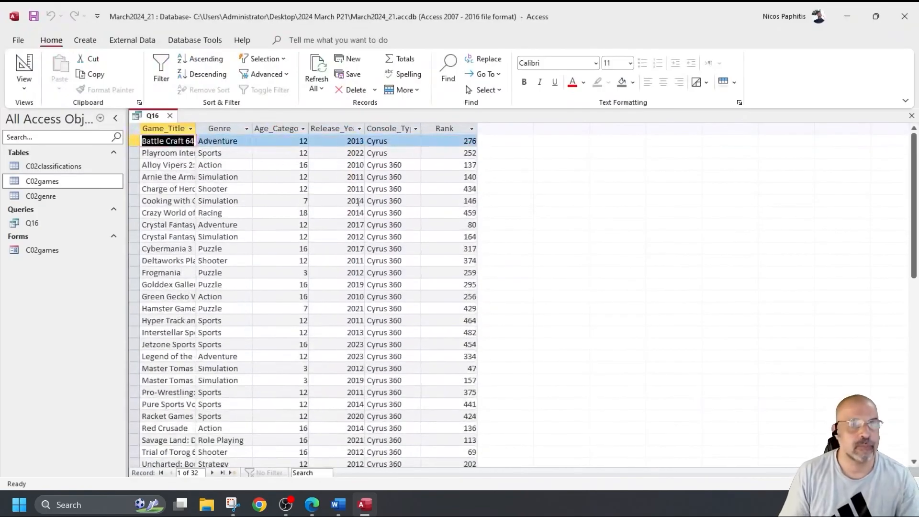
# Step: Return Q16 to design view and close it
pyautogui.click(28, 72)
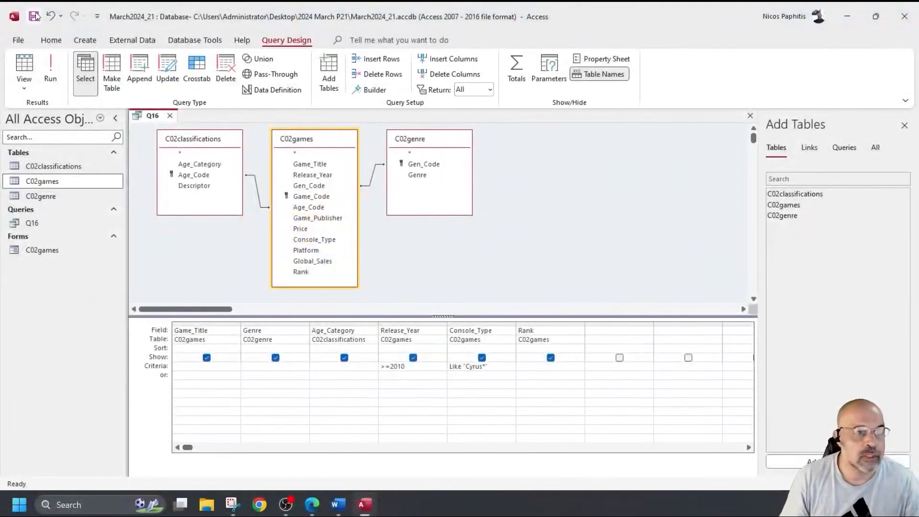
pyautogui.click(170, 115)
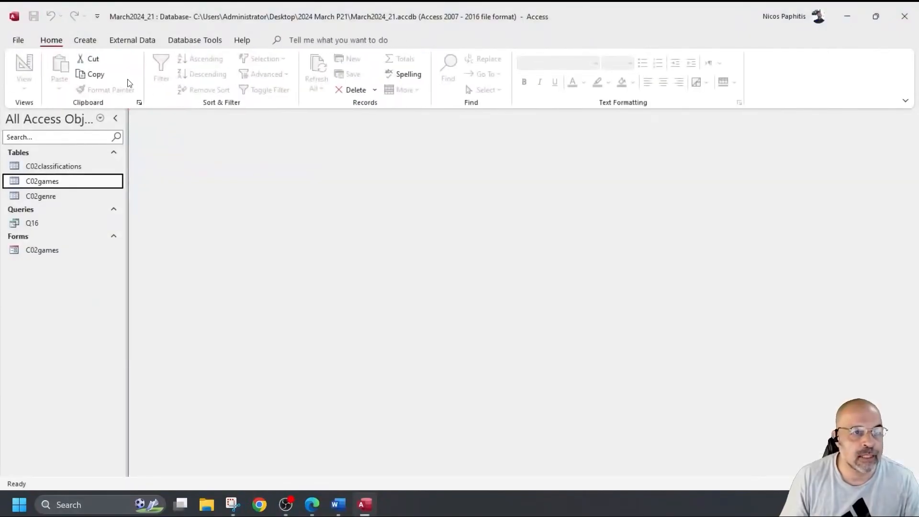
pyautogui.click(85, 40)
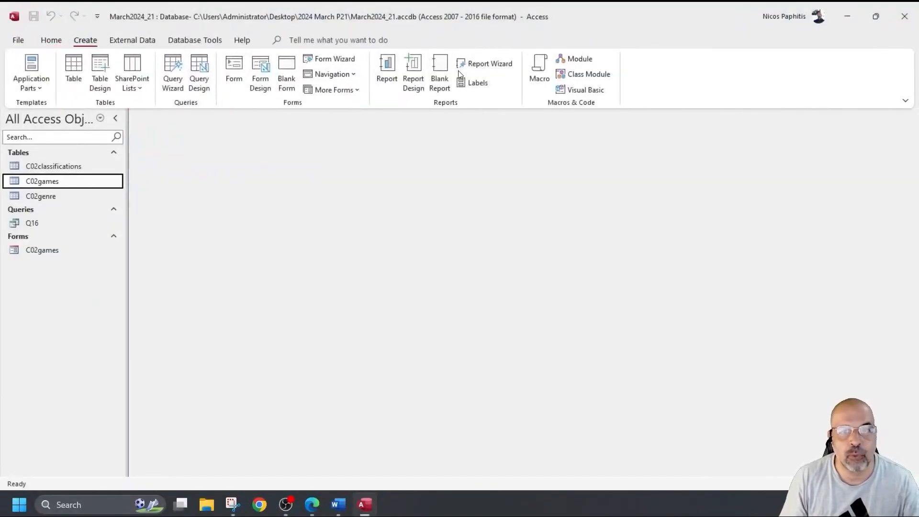
# Step: Start the Report Wizard on query Q16 with all six of its fields
pyautogui.click(493, 67)
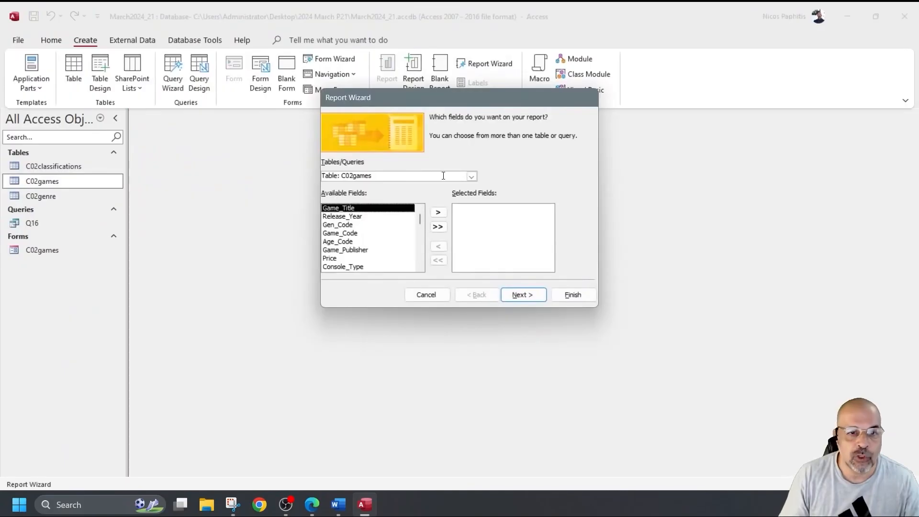
pyautogui.click(472, 176)
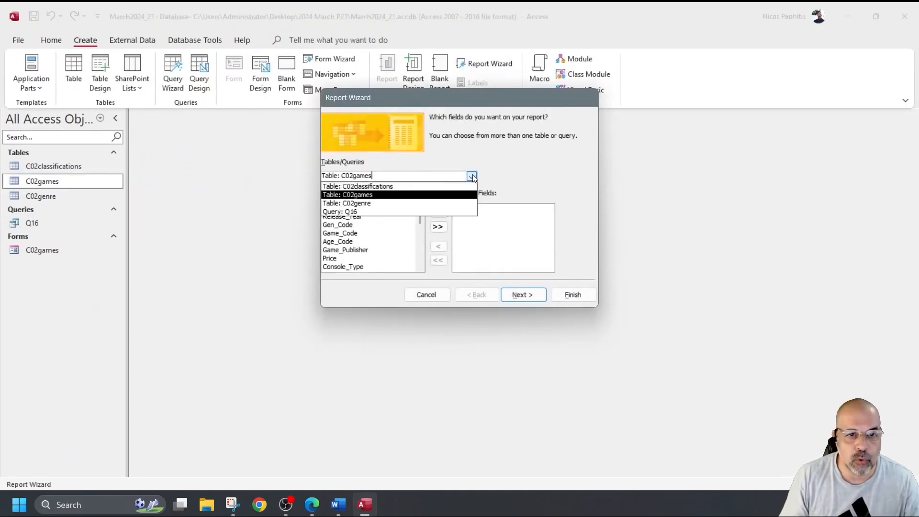
pyautogui.click(360, 212)
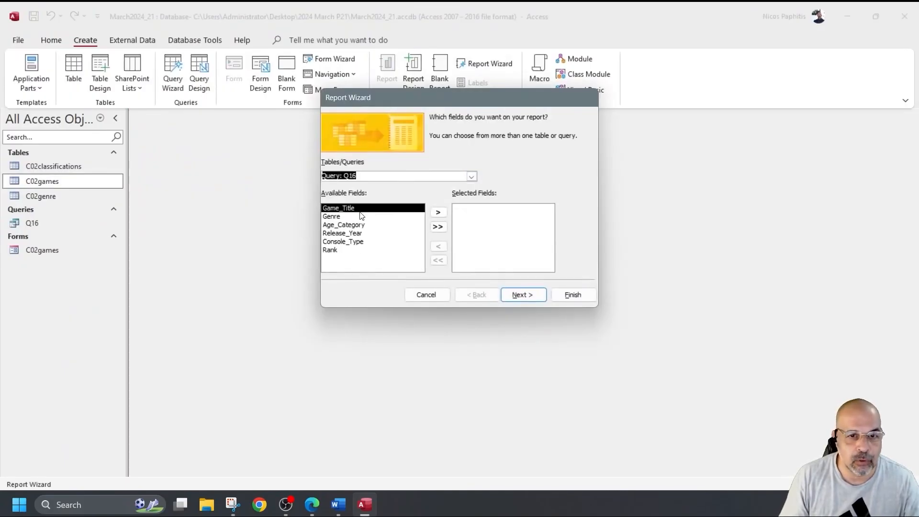
pyautogui.click(438, 228)
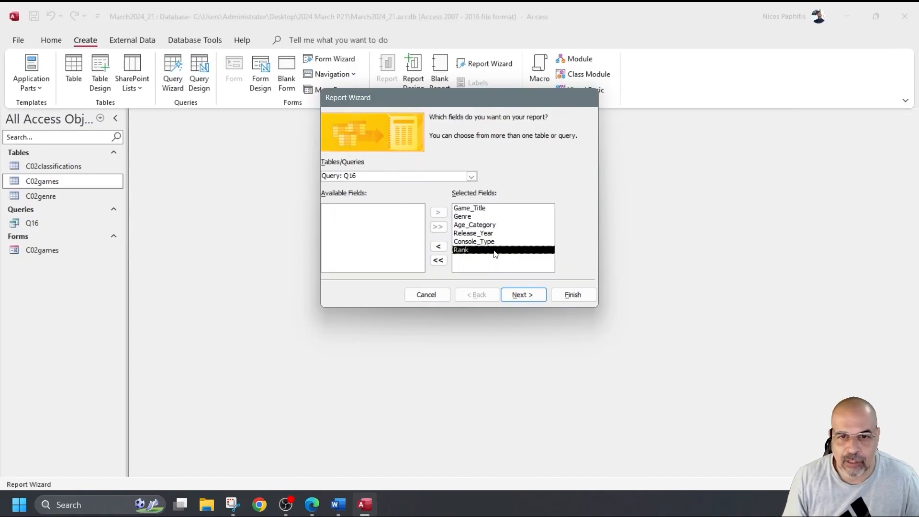
pyautogui.click(521, 296)
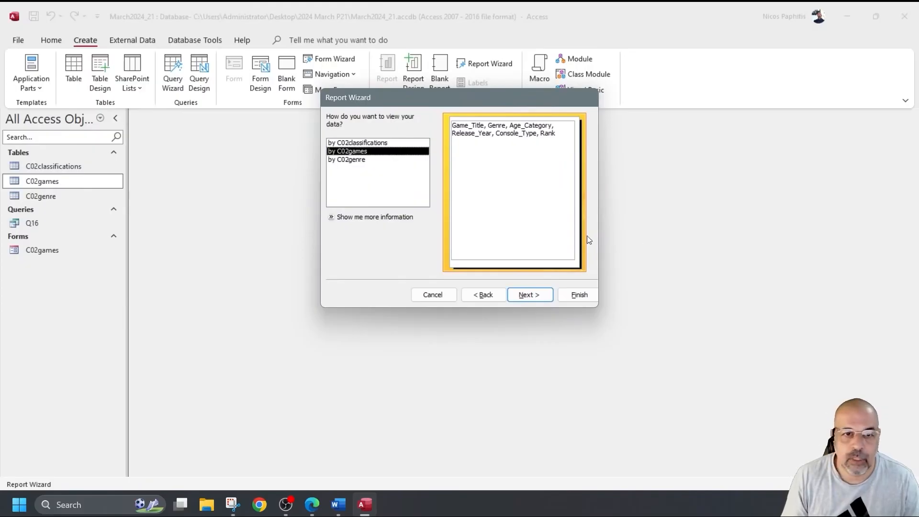
# Step: Keep the report data viewed by C02games, without related-table grouping
pyautogui.click(358, 160)
pyautogui.click(360, 144)
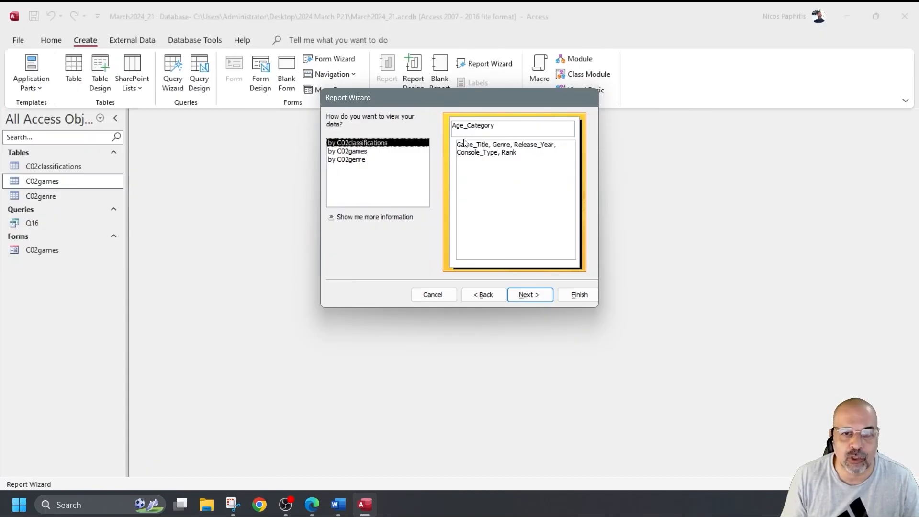
pyautogui.click(350, 161)
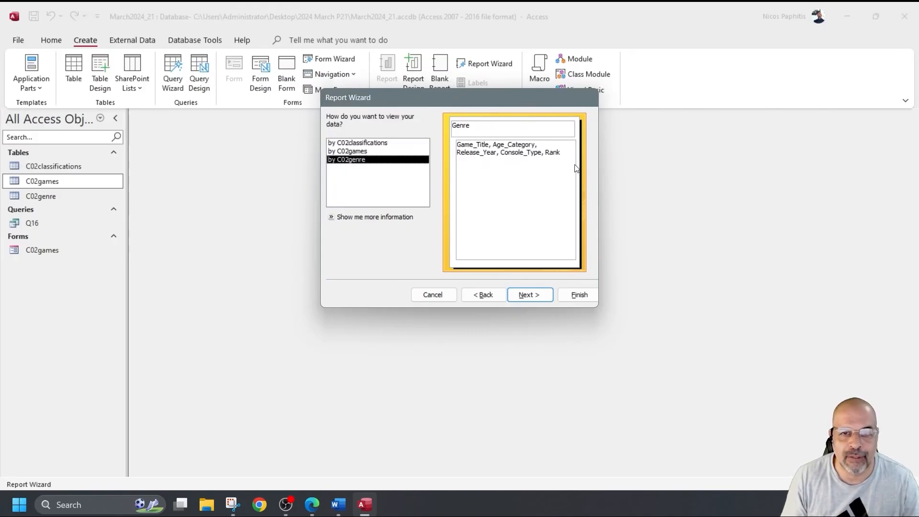
pyautogui.click(348, 152)
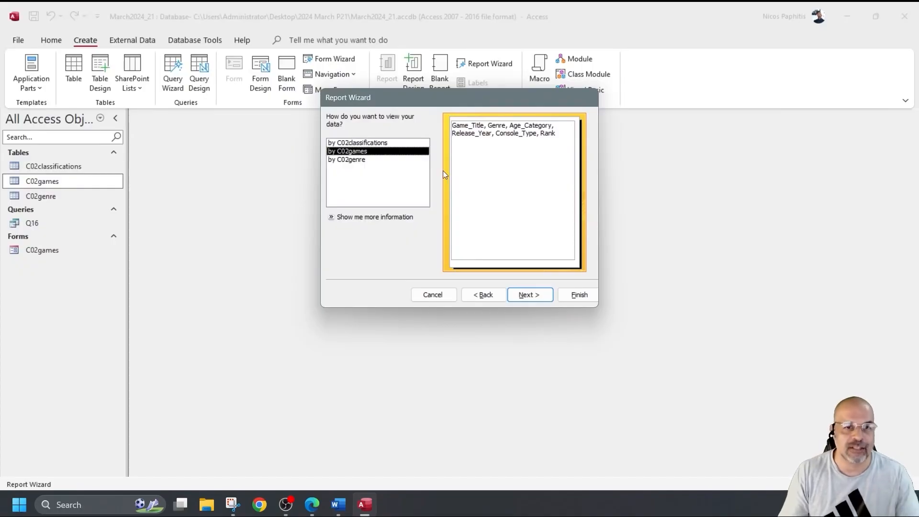
pyautogui.click(527, 295)
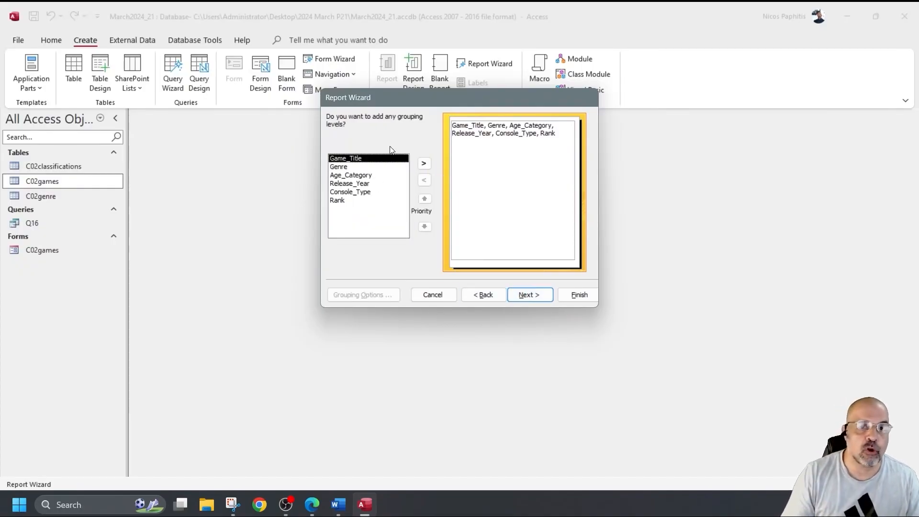
# Step: Skip grouping, sort the report by Rank ascending, and keep the Tabular layout
pyautogui.click(512, 294)
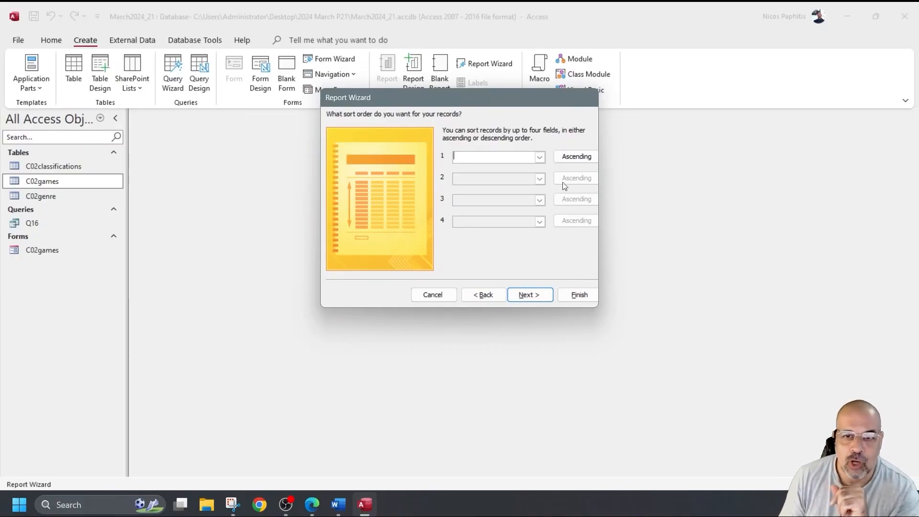
pyautogui.click(539, 157)
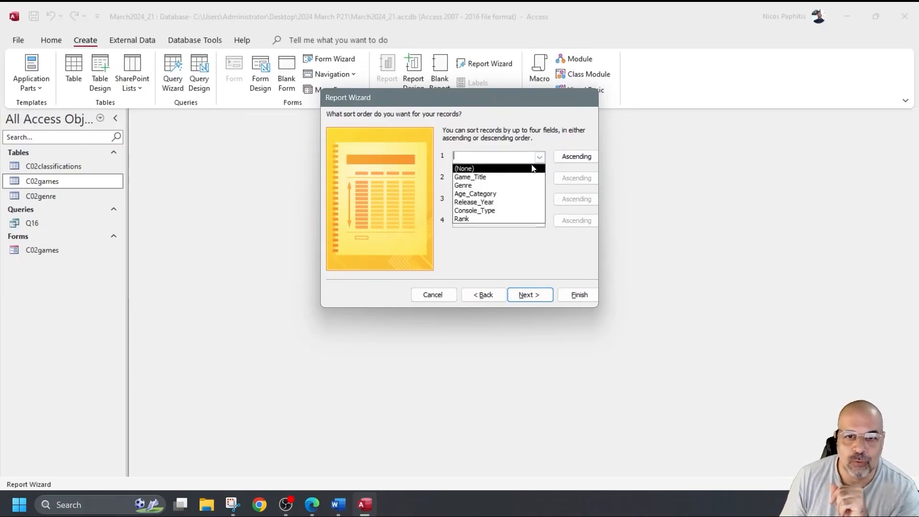
pyautogui.click(477, 220)
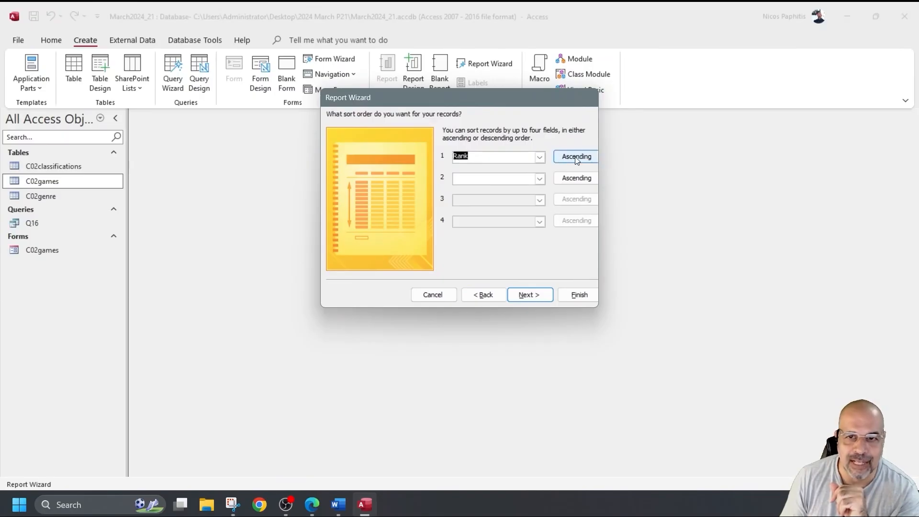
pyautogui.click(577, 157)
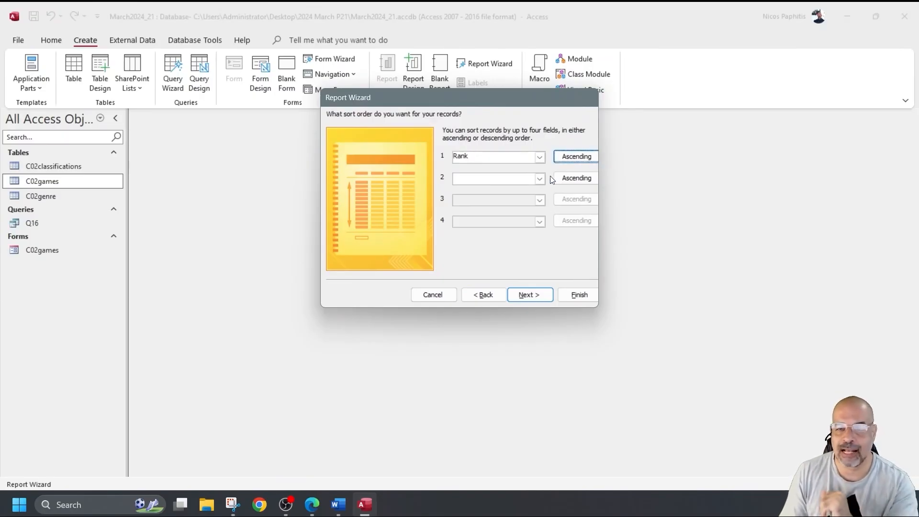
pyautogui.click(530, 296)
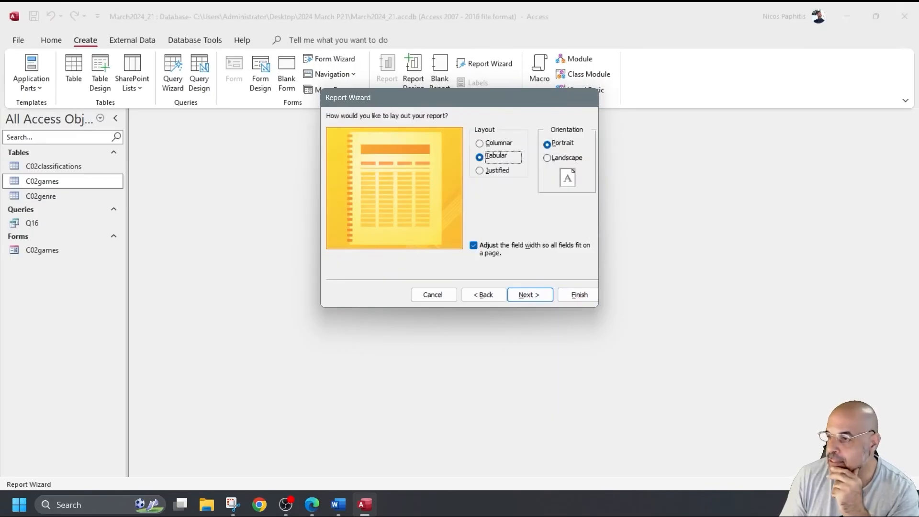
pyautogui.click(539, 295)
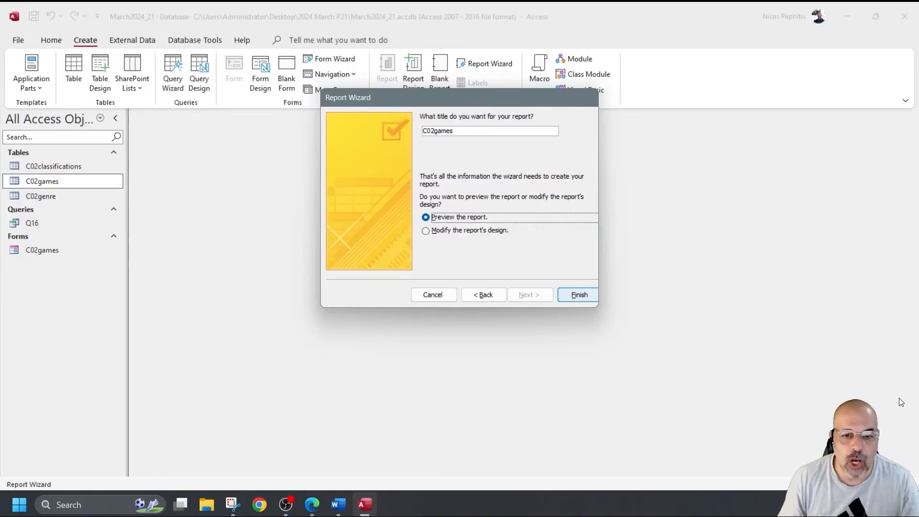
# Step: Go back to confirm Rank as the first sort field, then finish the C02games report
pyautogui.click(484, 295)
pyautogui.click(484, 294)
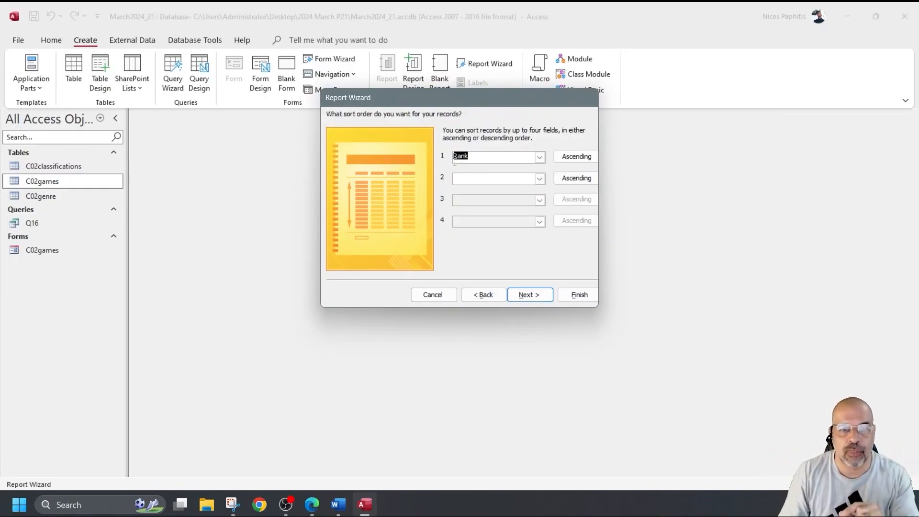
pyautogui.moveTo(471, 160); pyautogui.dragTo(448, 158)
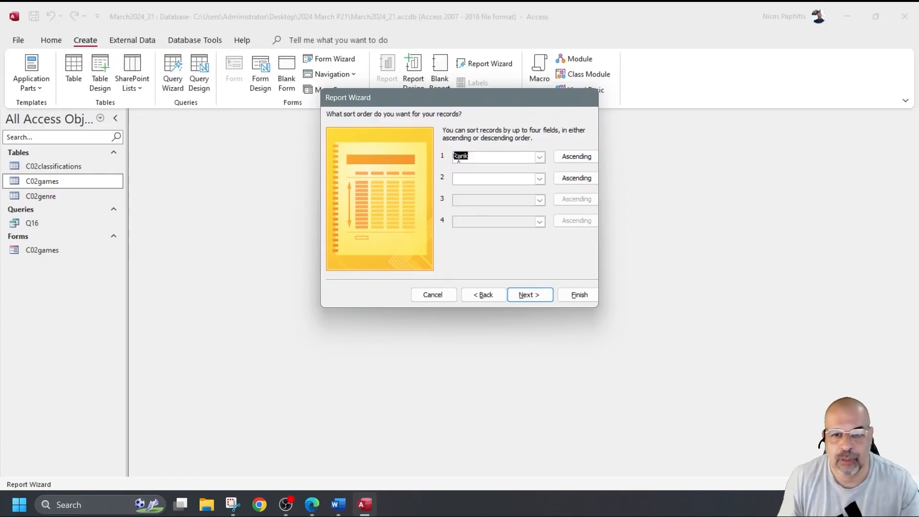
pyautogui.click(530, 294)
pyautogui.click(529, 293)
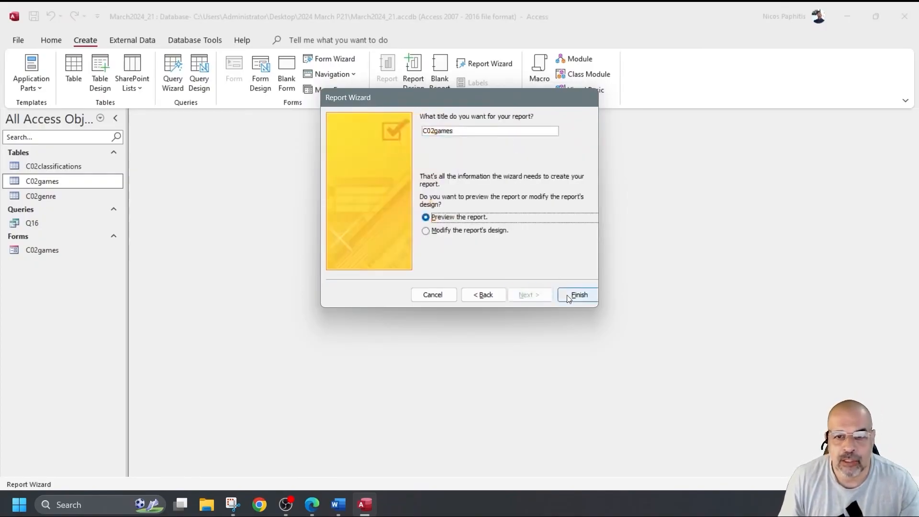
pyautogui.click(578, 294)
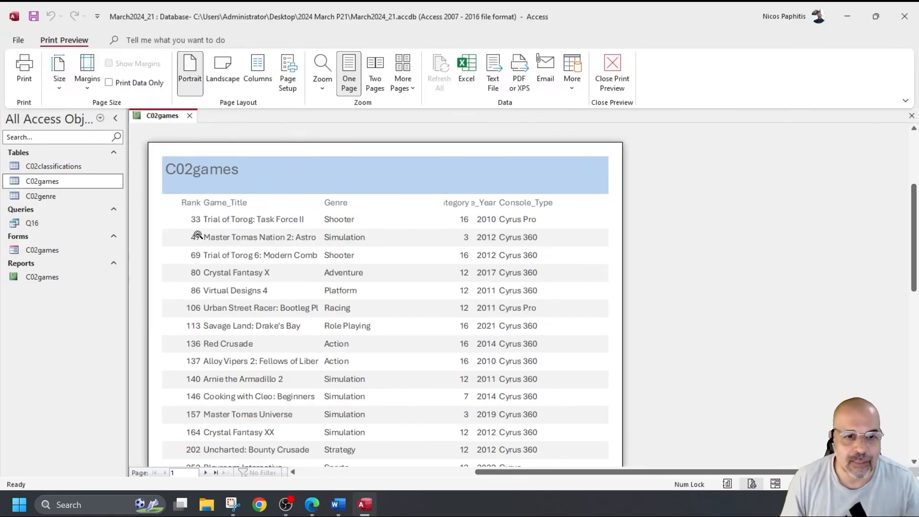
# Step: Scroll through the C02games report preview, then switch it to Design View
pyautogui.scroll(-5, 416, 251)
pyautogui.scroll(-2, 416, 251)
pyautogui.scroll(8, 413, 248)
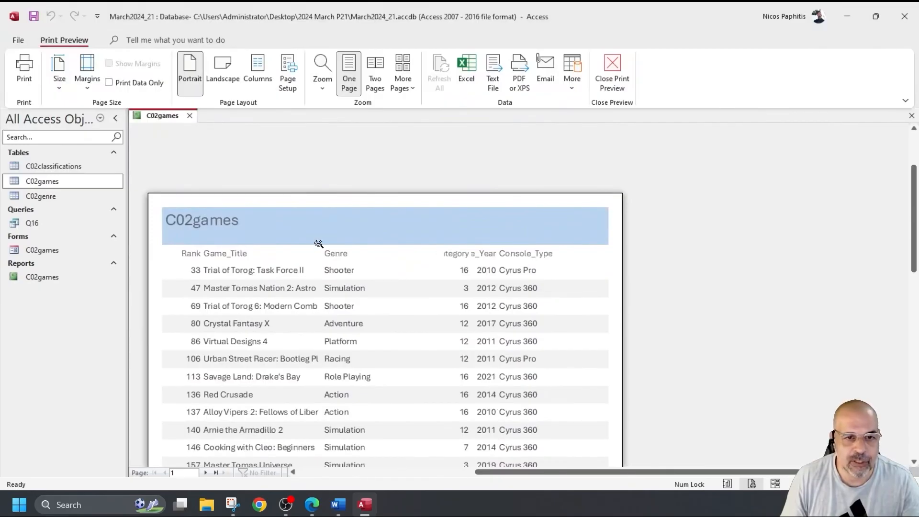
pyautogui.click(612, 72)
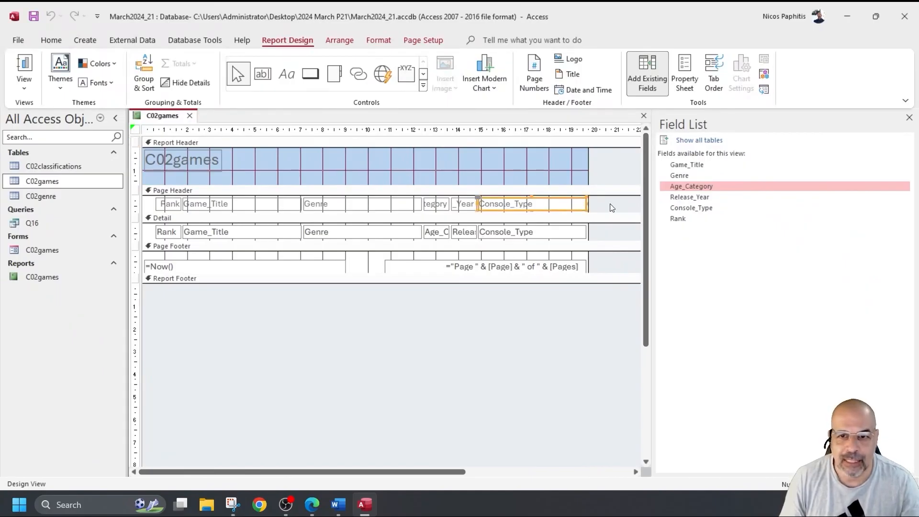
# Step: Narrow the Console_Type column and move the Rank heading and value to the far right
pyautogui.moveTo(616, 202); pyautogui.dragTo(539, 241)
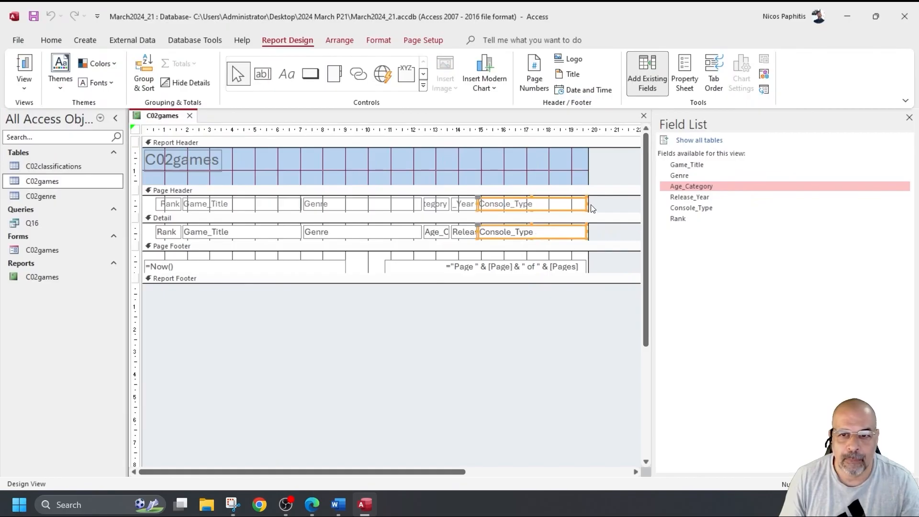
pyautogui.moveTo(586, 205); pyautogui.dragTo(506, 204)
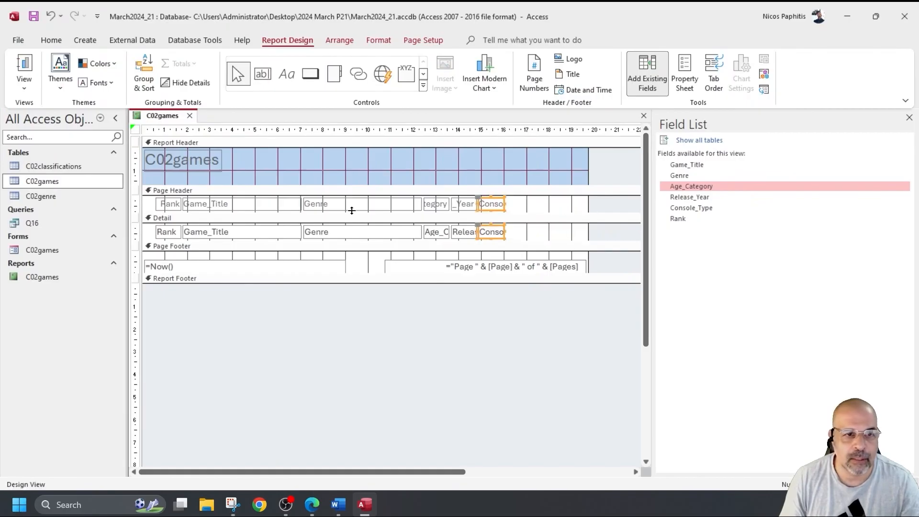
pyautogui.moveTo(148, 210); pyautogui.dragTo(563, 242)
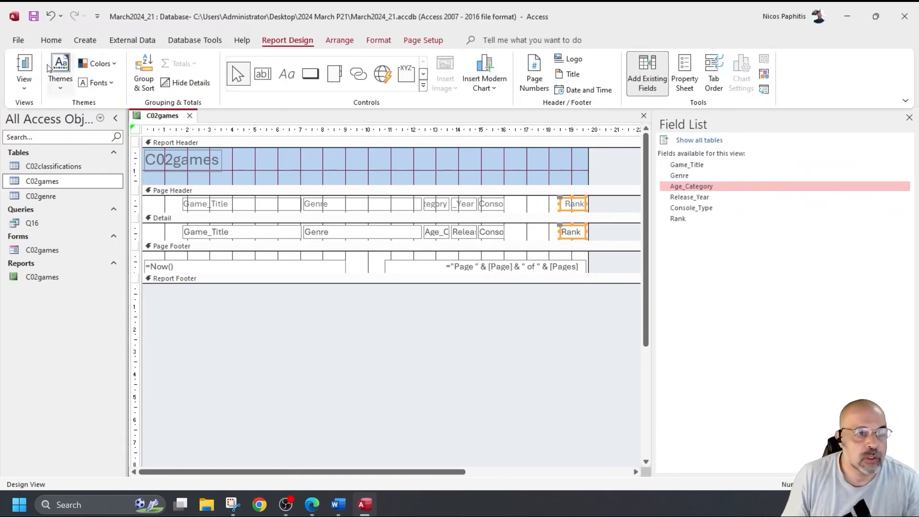
# Step: Check the layout in Report View, return to Design View, and reselect the Console_Type controls
pyautogui.click(24, 67)
pyautogui.scroll(-4, 572, 287)
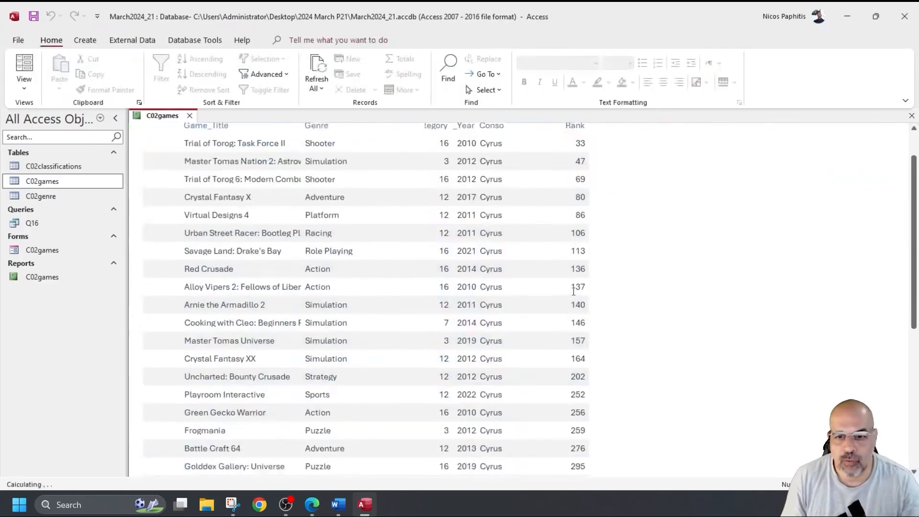
pyautogui.scroll(-5, 572, 286)
pyautogui.scroll(10, 570, 287)
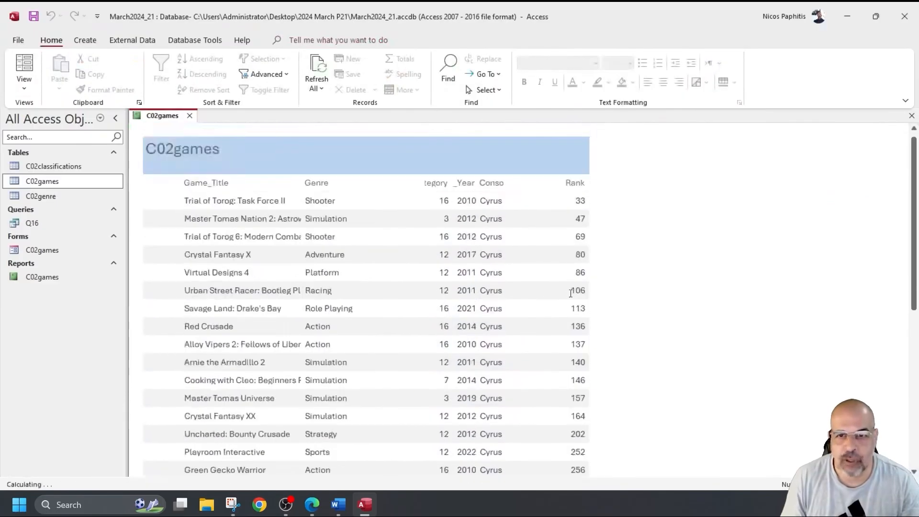
pyautogui.click(24, 85)
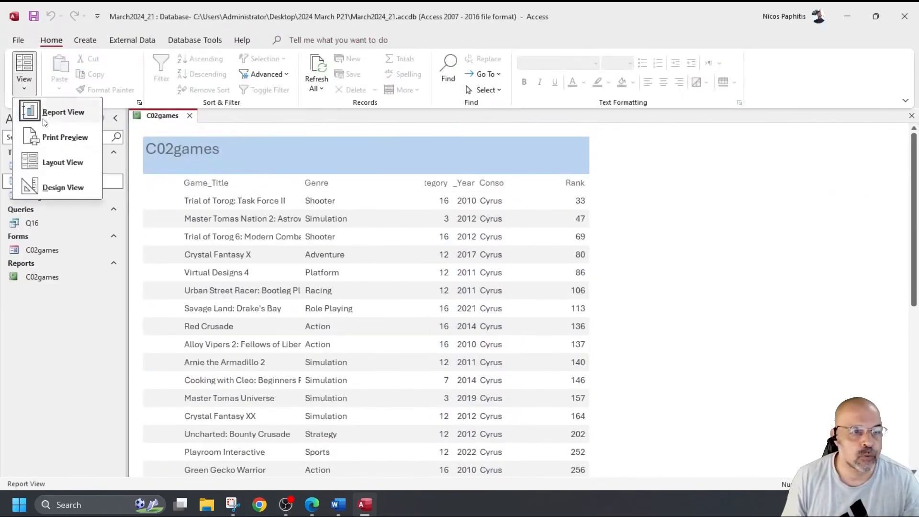
pyautogui.click(62, 187)
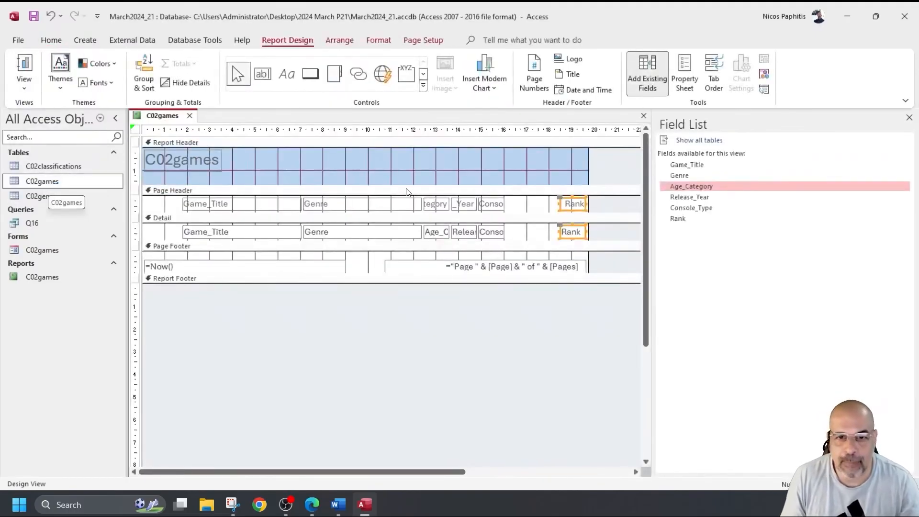
pyautogui.click(492, 205)
pyautogui.moveTo(514, 233); pyautogui.dragTo(555, 204)
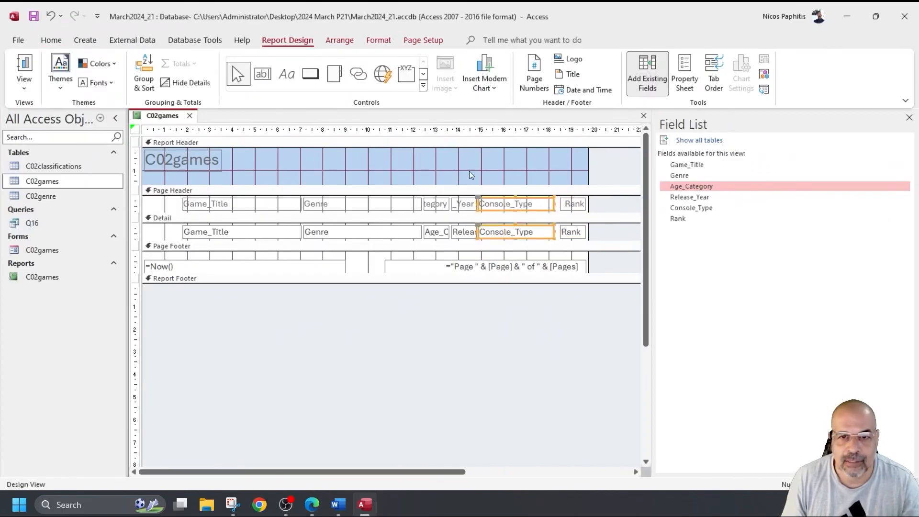
# Step: Narrow Console_Type, undo the accidental section resize, and place it directly beside Rank
pyautogui.click(24, 67)
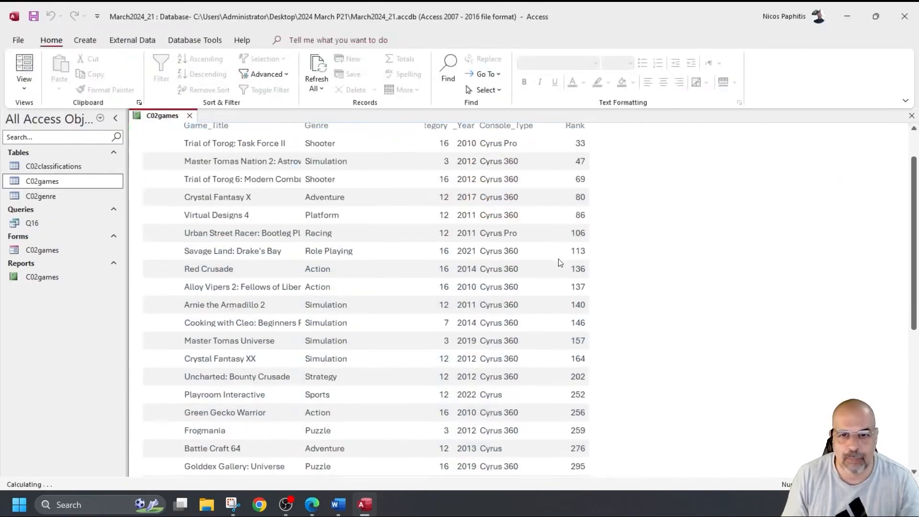
pyautogui.click(24, 84)
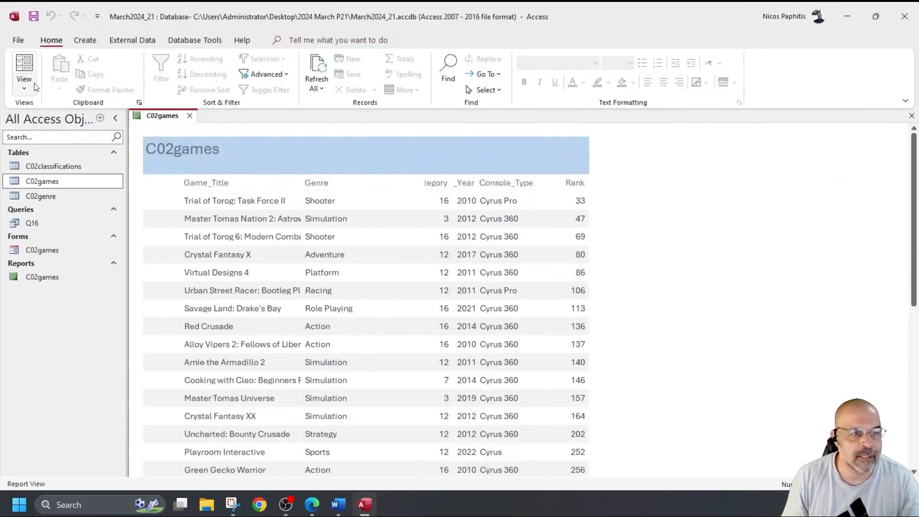
pyautogui.click(62, 187)
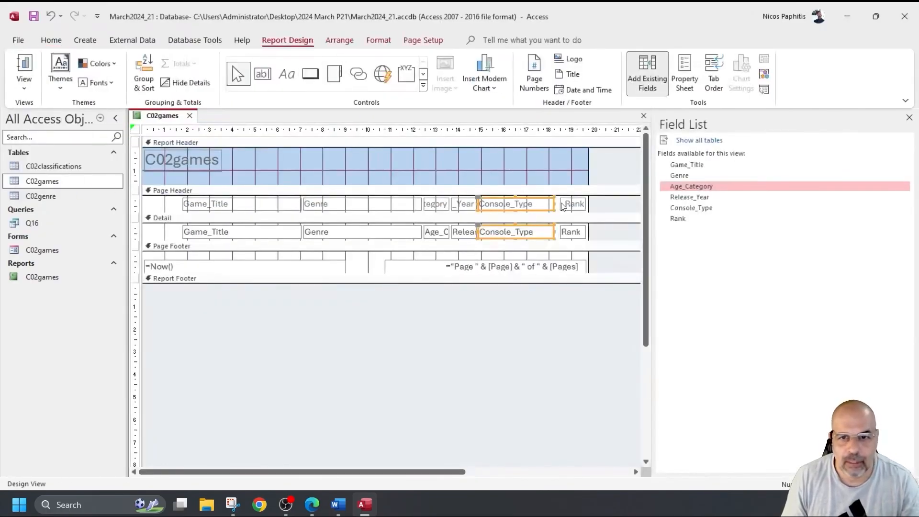
pyautogui.moveTo(555, 203); pyautogui.dragTo(533, 210)
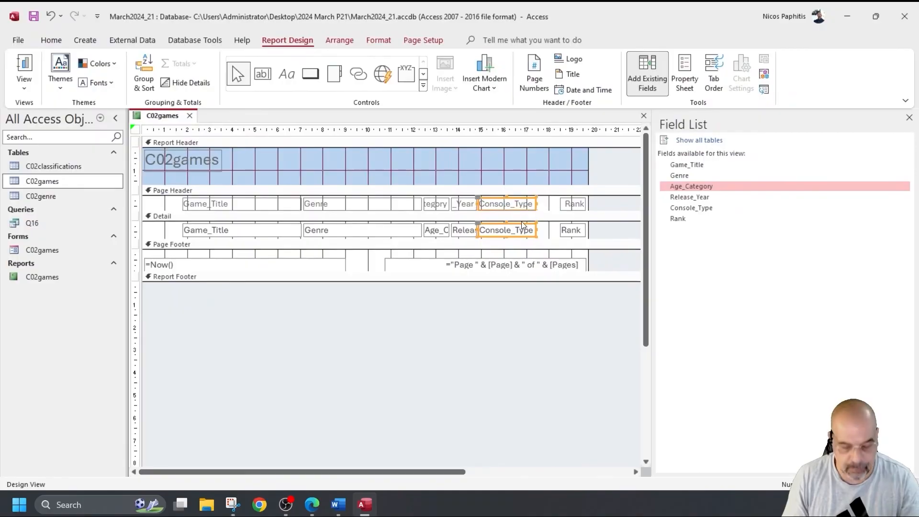
pyautogui.hotkey('ctrl', 'z')
pyautogui.moveTo(515, 211); pyautogui.dragTo(538, 211)
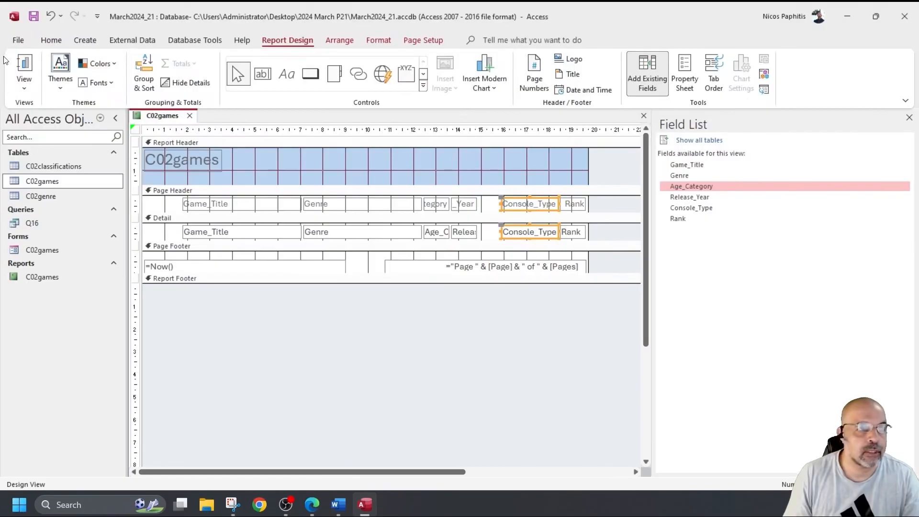
# Step: Confirm the Console_Type position in Report View and return to Design View
pyautogui.click(24, 65)
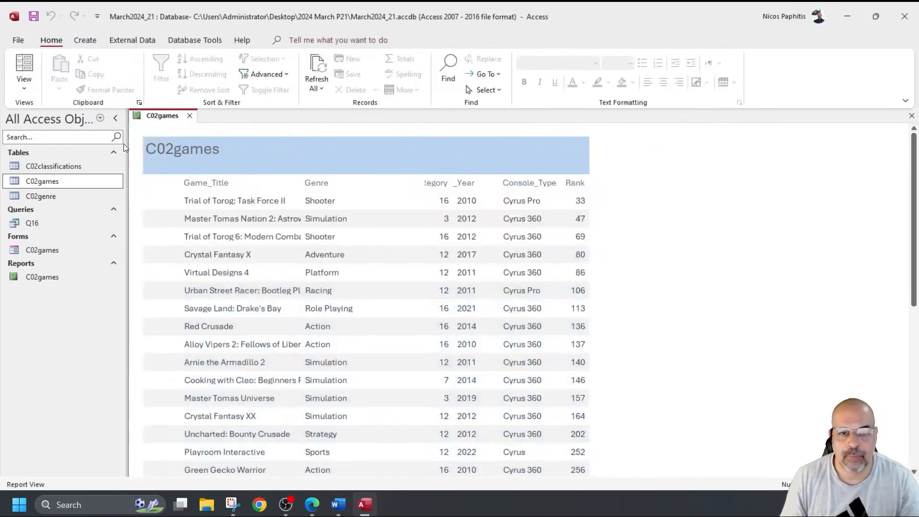
pyautogui.click(24, 86)
pyautogui.click(77, 192)
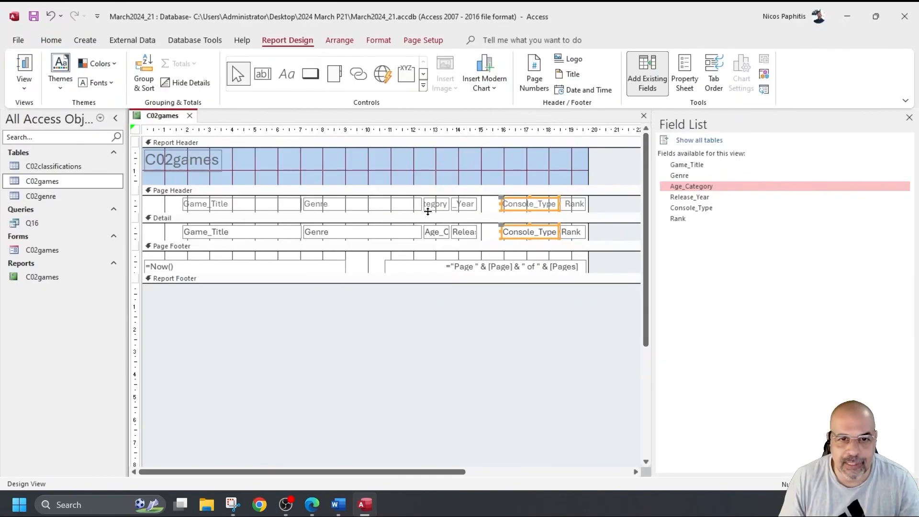
# Step: Narrow the Genre column and move Age_Category left next to Genre
pyautogui.click(390, 207)
pyautogui.keyDown('shift'); pyautogui.click(389, 232); pyautogui.keyUp('shift')
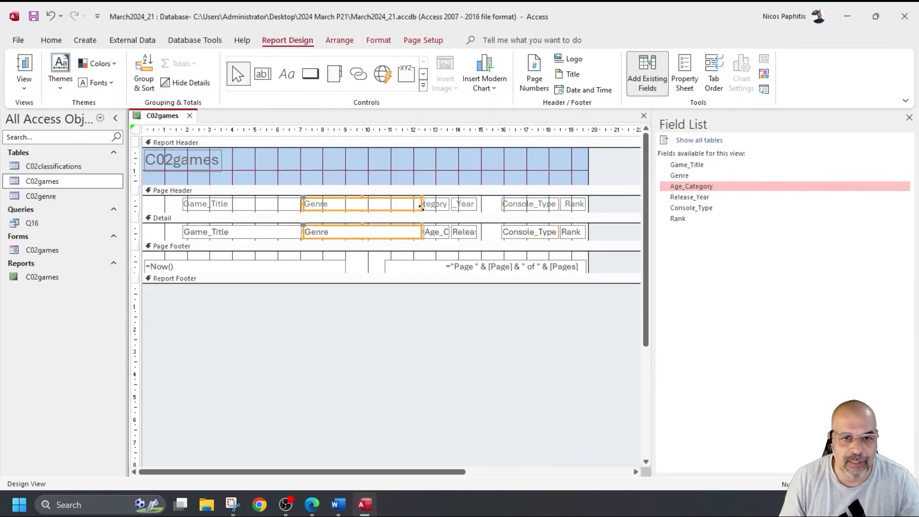
pyautogui.moveTo(422, 204); pyautogui.dragTo(344, 204)
pyautogui.click(436, 204)
pyautogui.keyDown('shift'); pyautogui.click(439, 233); pyautogui.keyUp('shift')
pyautogui.moveTo(439, 236); pyautogui.dragTo(375, 236)
# Step: Narrow Release_Year and move the empty gap so Release_Year meets Console_Type
pyautogui.click(455, 205)
pyautogui.moveTo(455, 205); pyautogui.dragTo(411, 204)
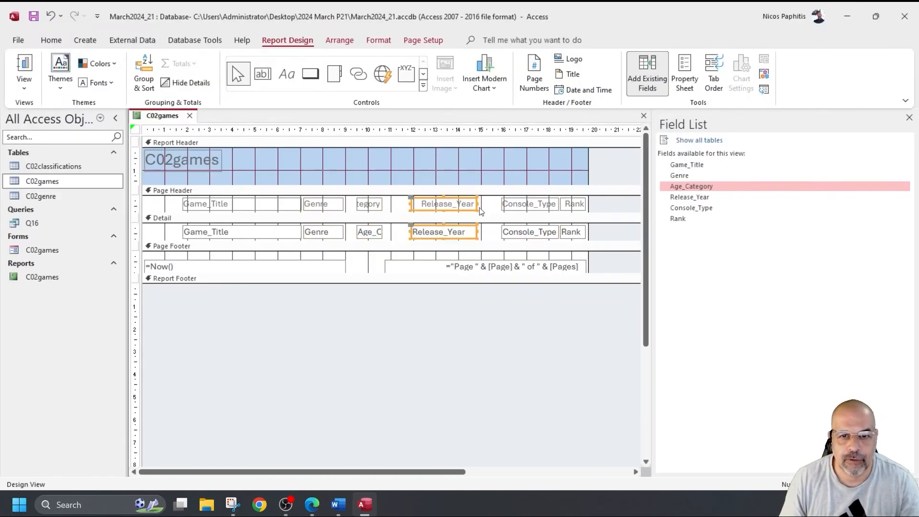
pyautogui.moveTo(478, 205); pyautogui.dragTo(471, 205)
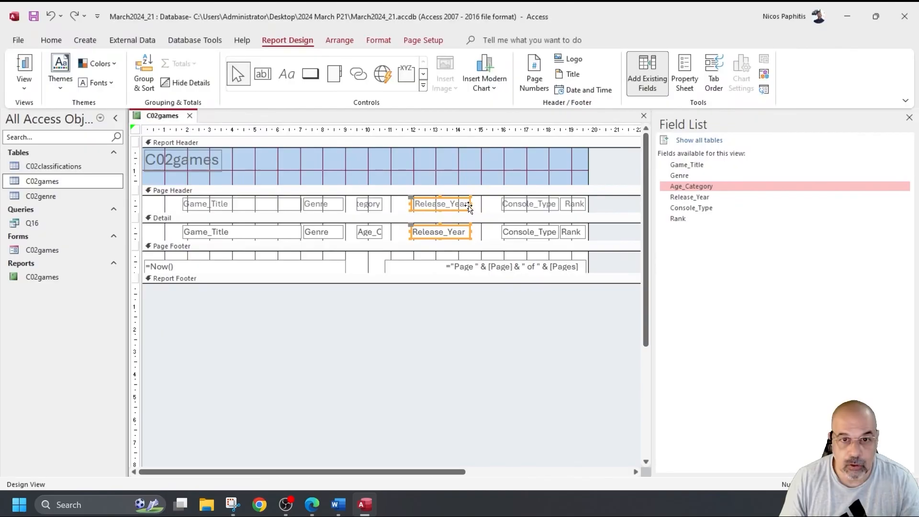
pyautogui.click(478, 205)
pyautogui.moveTo(497, 207); pyautogui.dragTo(418, 206)
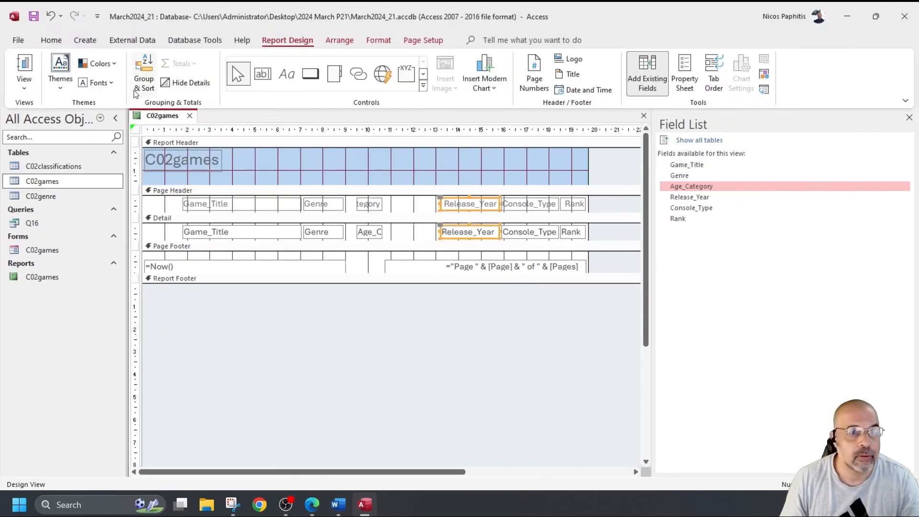
# Step: Preview the rearranged report, return to Design View, and select both Age_Category controls
pyautogui.click(23, 67)
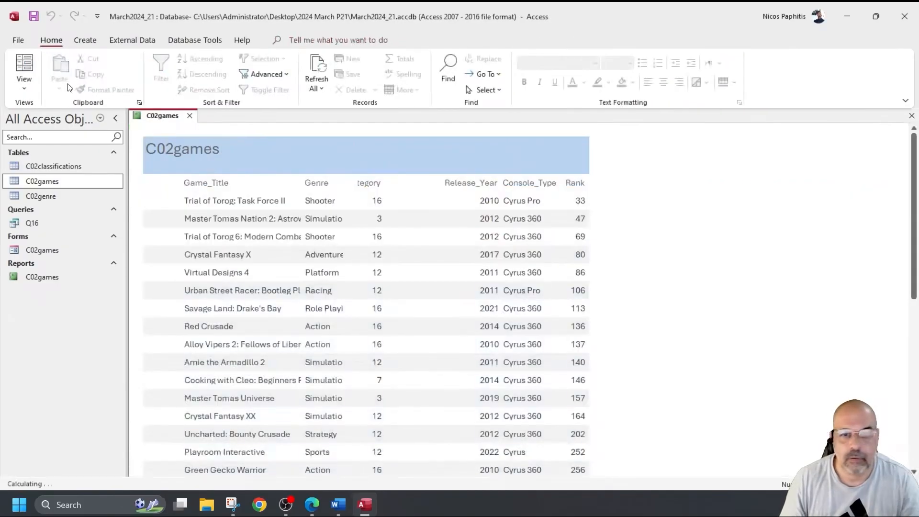
pyautogui.click(24, 85)
pyautogui.click(62, 188)
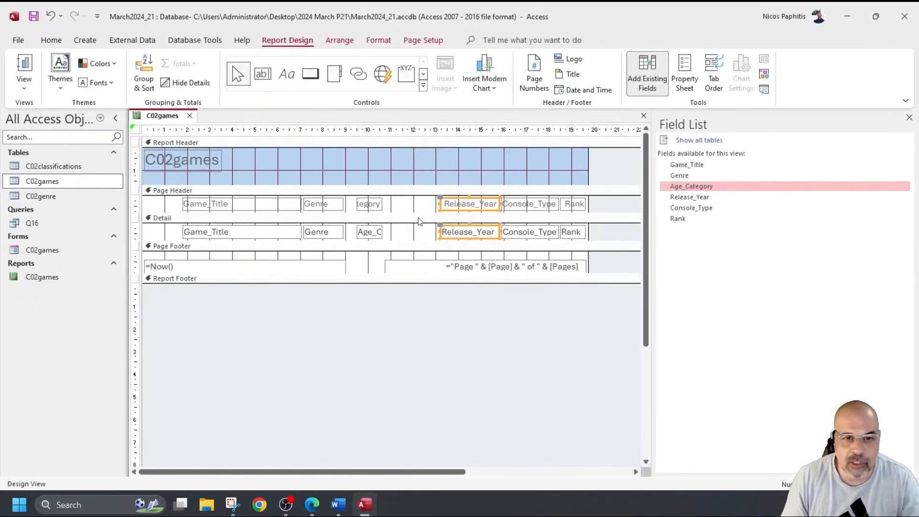
pyautogui.moveTo(407, 234); pyautogui.dragTo(371, 205)
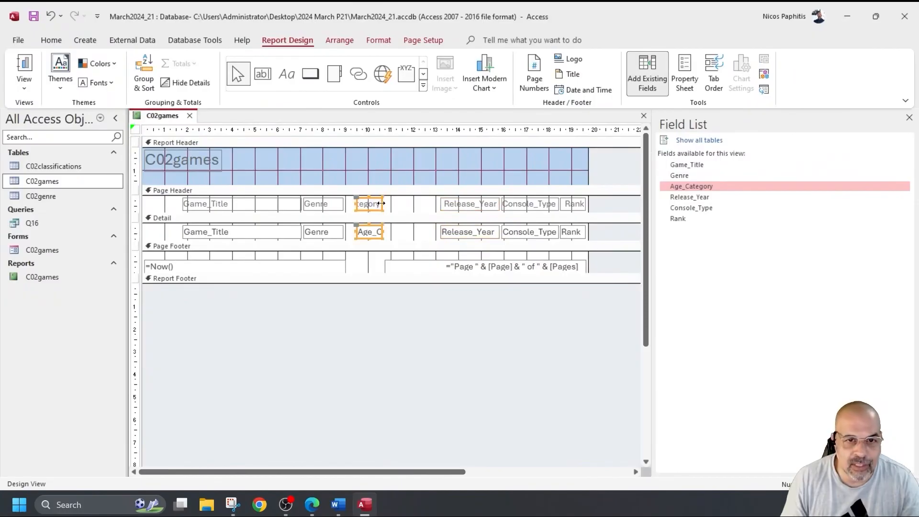
# Step: Widen Age_Category so its full heading shows, and check it in Report View
pyautogui.moveTo(381, 204); pyautogui.dragTo(417, 222)
pyautogui.click(25, 67)
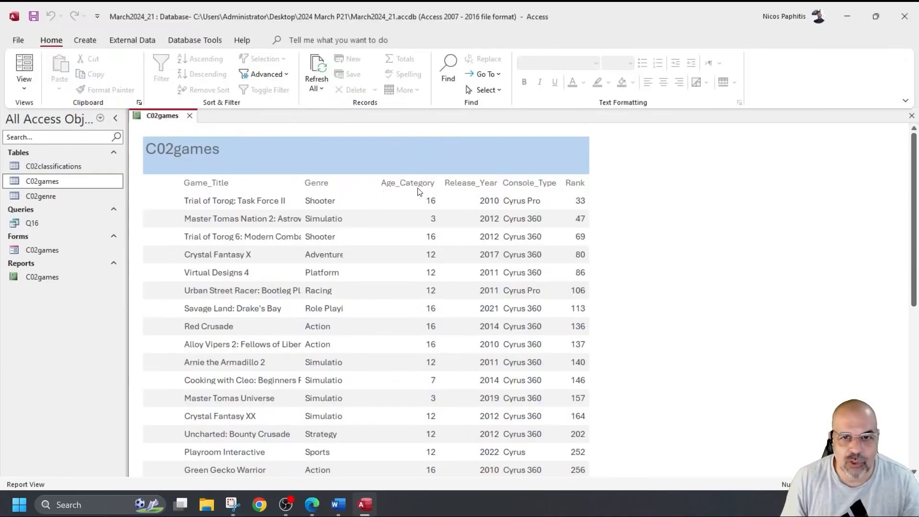
pyautogui.click(24, 86)
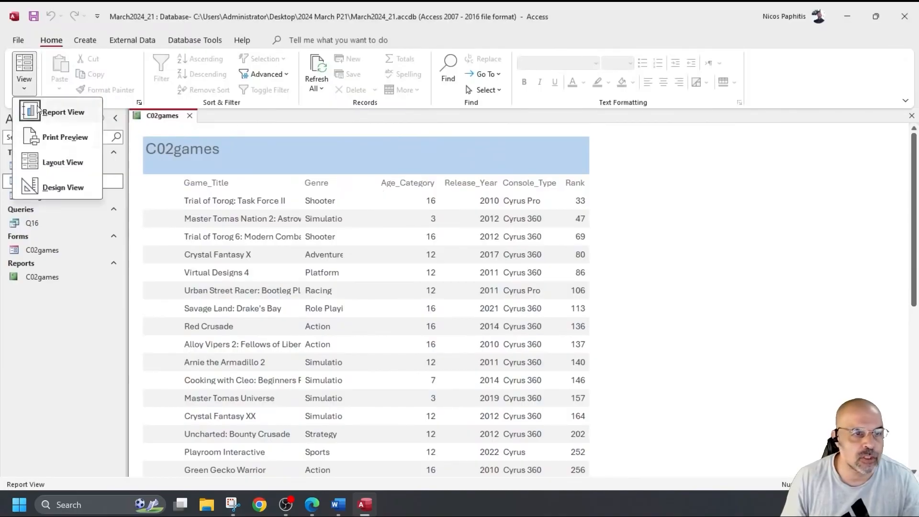
pyautogui.click(53, 188)
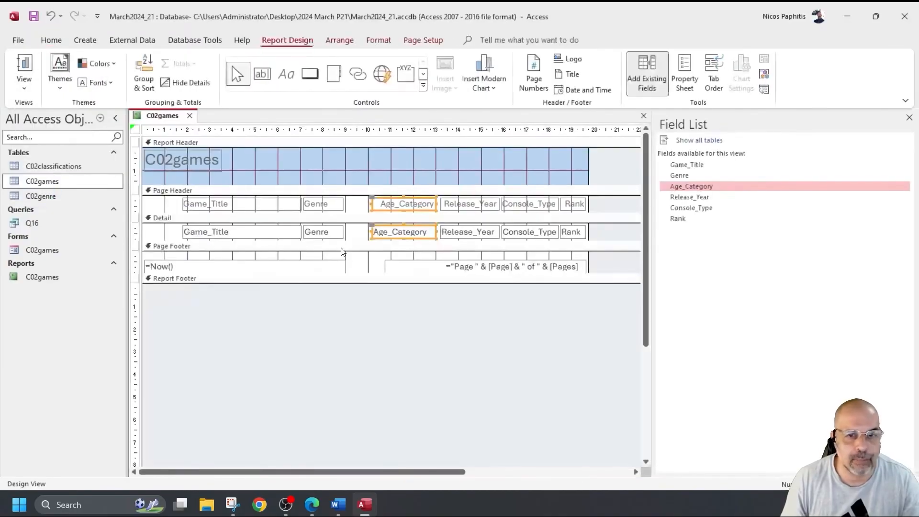
# Step: Undo an accidental height change to the Age_Category controls and recheck the report
pyautogui.click(405, 211)
pyautogui.click(403, 214)
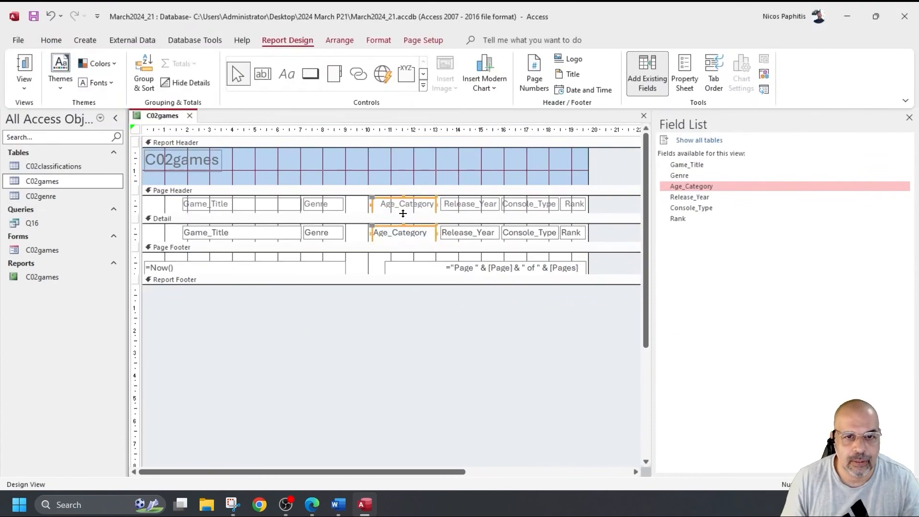
pyautogui.hotkey('ctrl', 'z')
pyautogui.moveTo(403, 210); pyautogui.dragTo(405, 211)
pyautogui.click(24, 67)
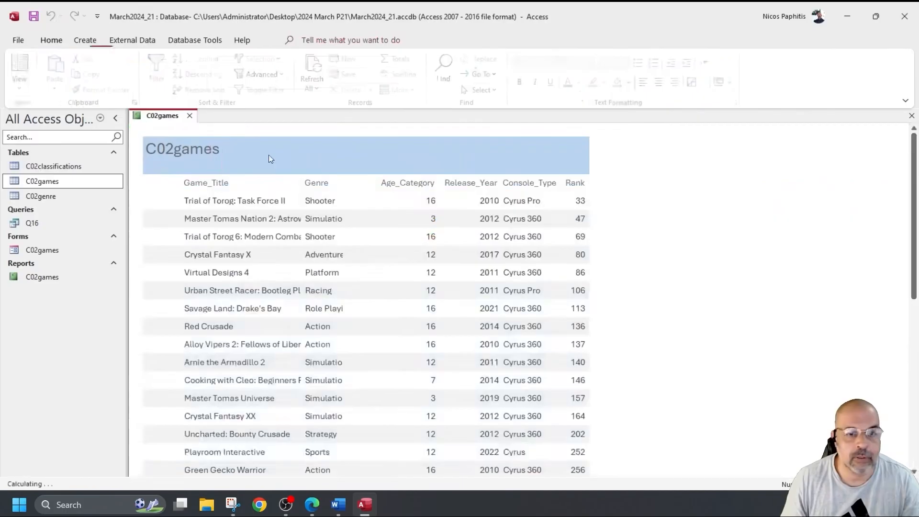
pyautogui.click(24, 86)
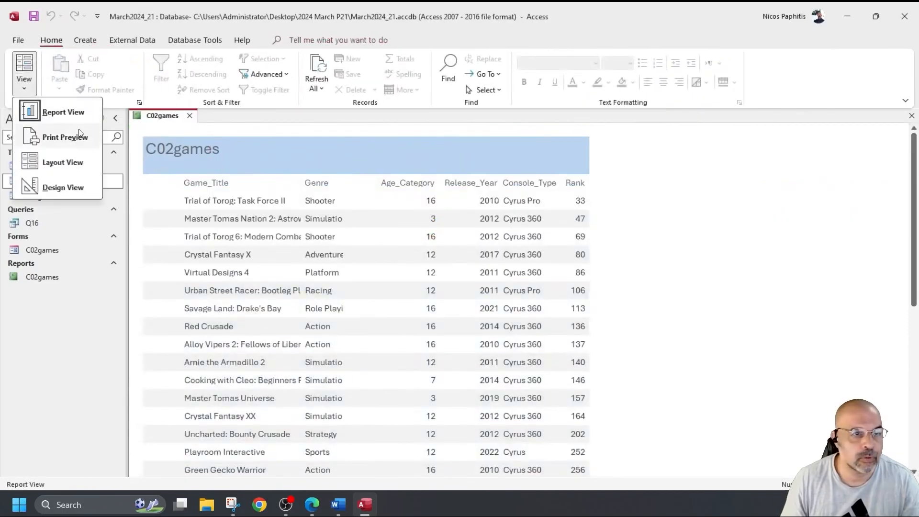
pyautogui.click(68, 186)
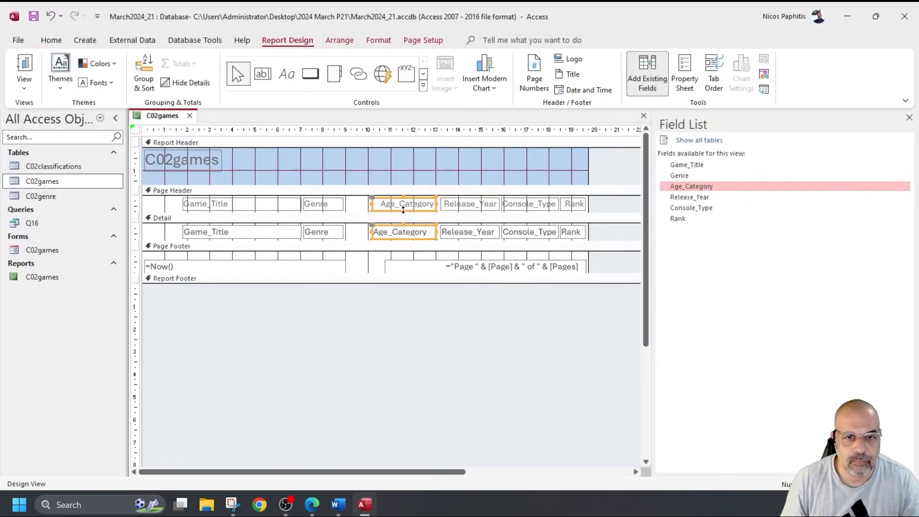
# Step: Recheck the finished column layout in Report View and return to Design View
pyautogui.click(403, 211)
pyautogui.click(403, 213)
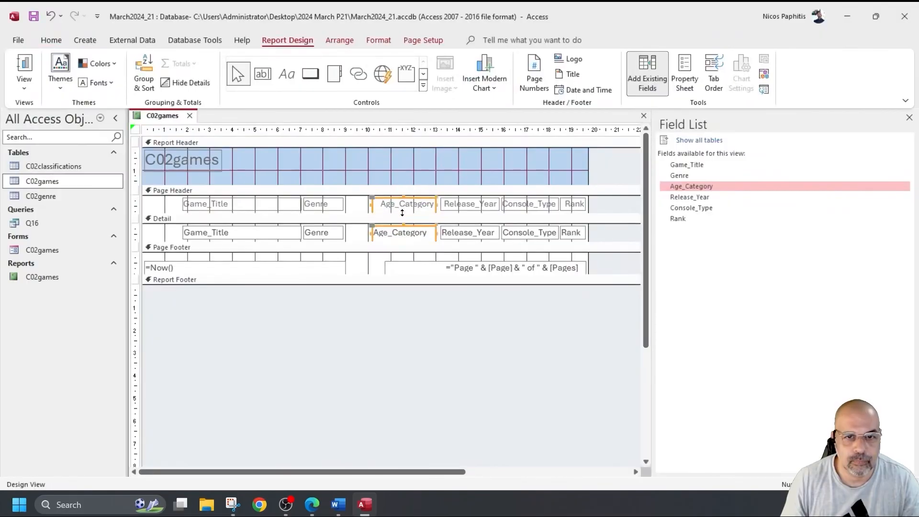
pyautogui.click(25, 67)
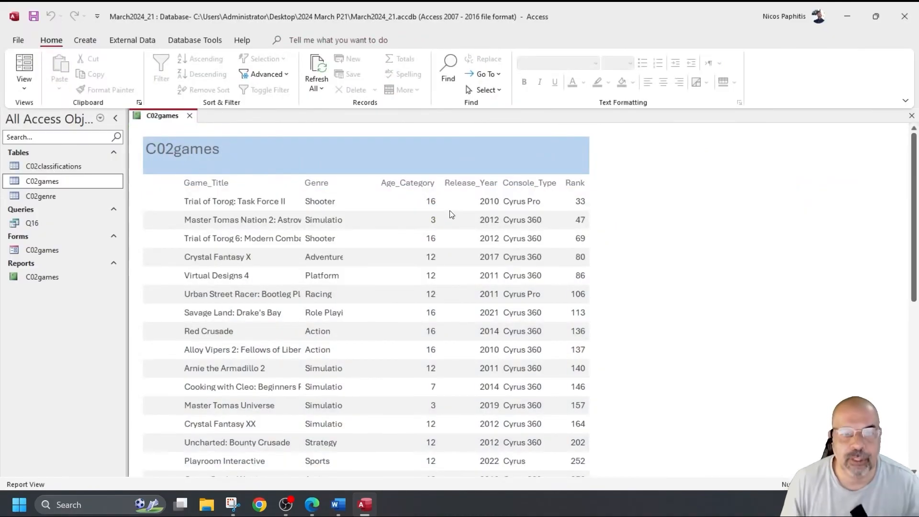
pyautogui.click(24, 88)
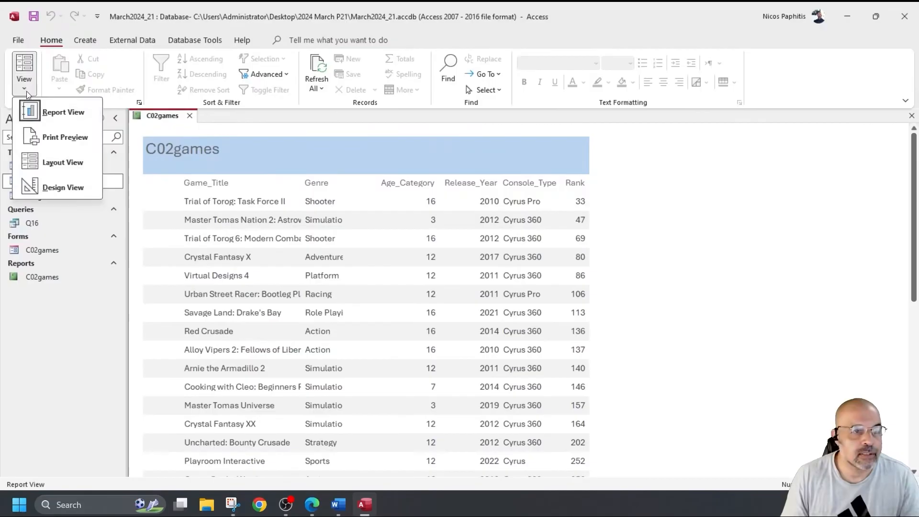
pyautogui.click(62, 188)
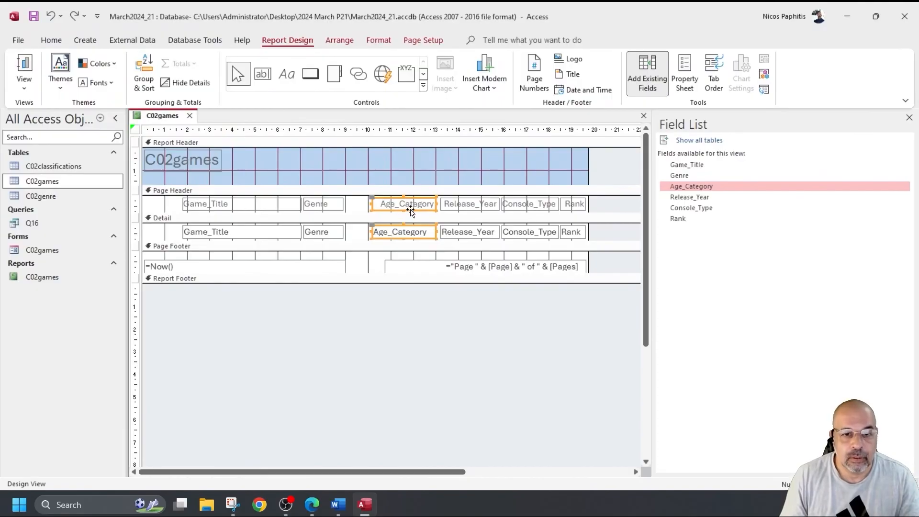
# Step: Select the Genre label and field, then check the current Genre column in Report View
pyautogui.moveTo(353, 233); pyautogui.dragTo(350, 213)
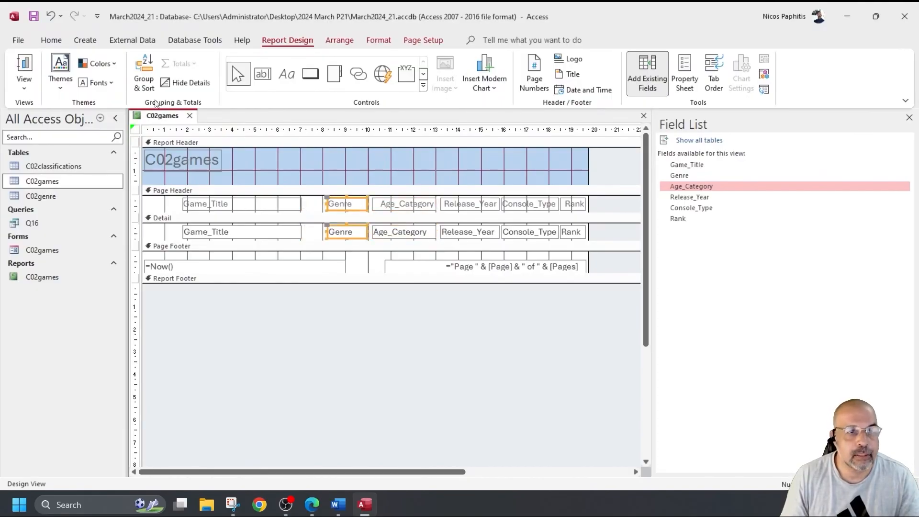
pyautogui.click(24, 67)
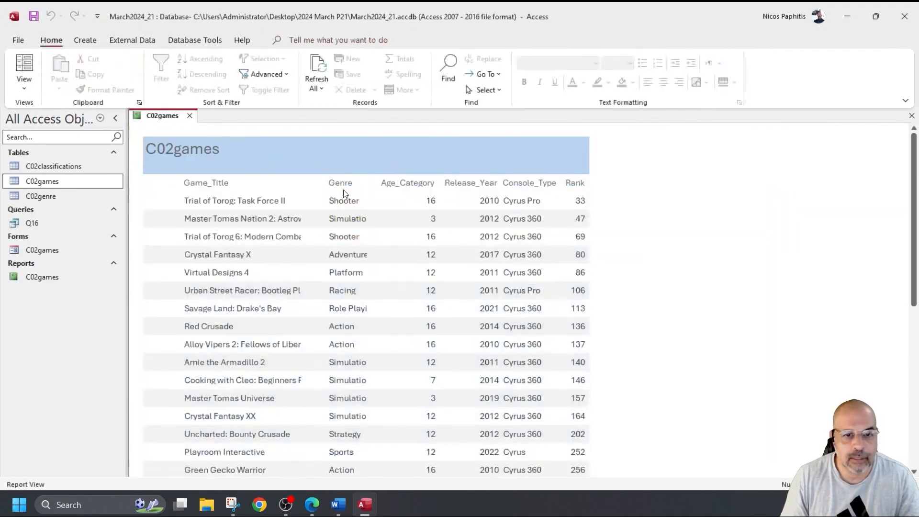
pyautogui.scroll(-4, 375, 287)
pyautogui.scroll(3, 376, 266)
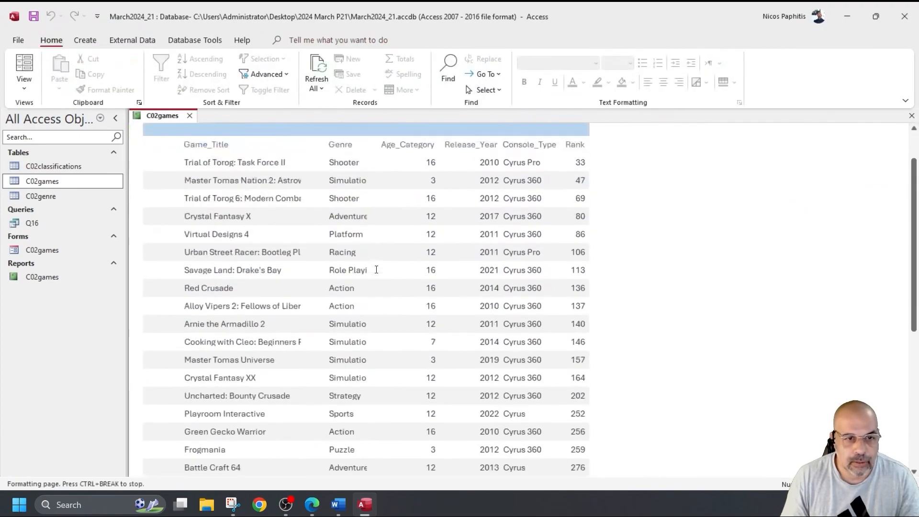
pyautogui.click(20, 89)
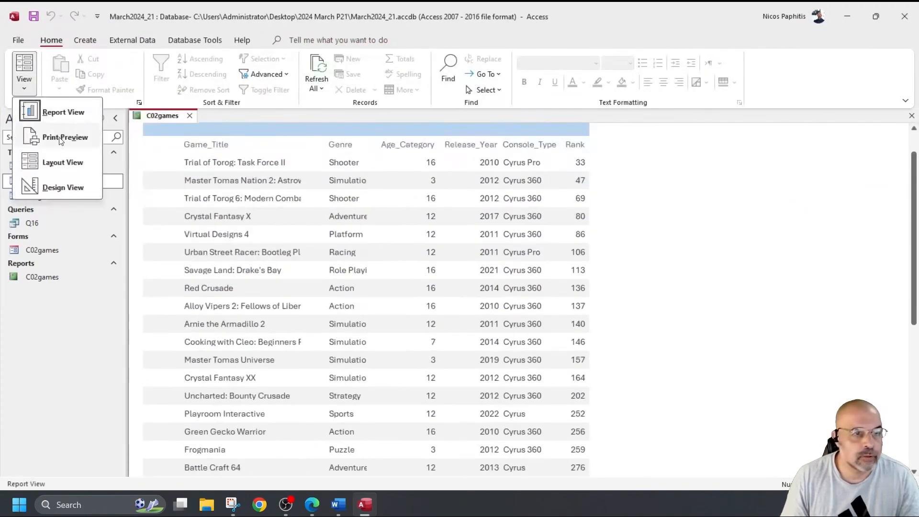
pyautogui.click(58, 188)
# Step: Make the page header section slightly taller and check the result
pyautogui.moveTo(305, 212); pyautogui.dragTo(306, 212)
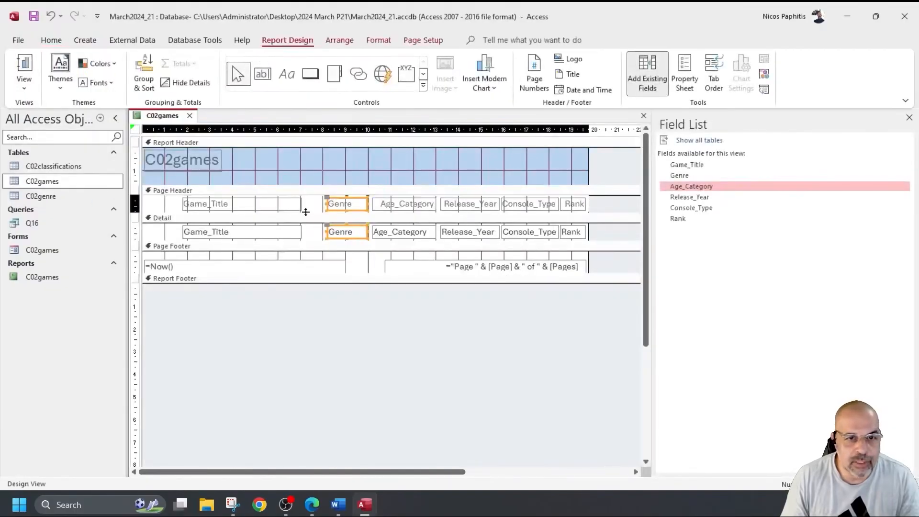
pyautogui.moveTo(306, 219); pyautogui.dragTo(306, 213)
pyautogui.click(24, 66)
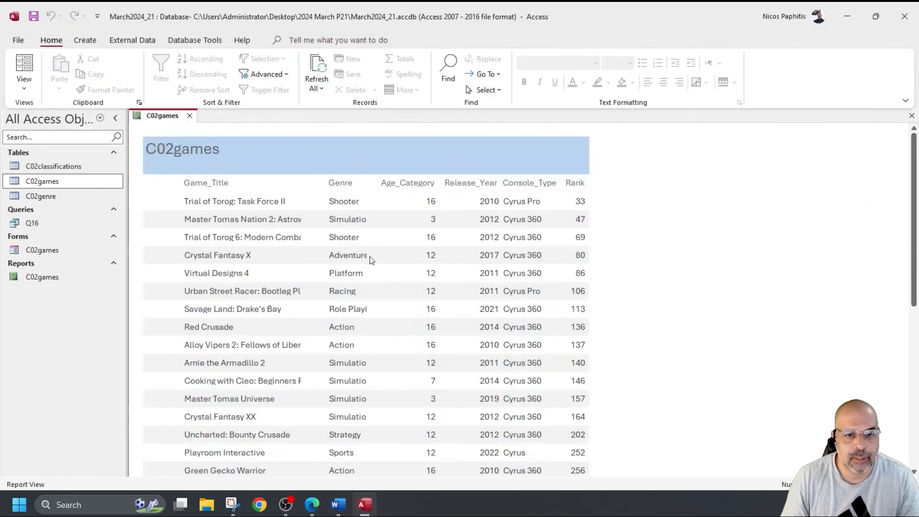
pyautogui.click(23, 86)
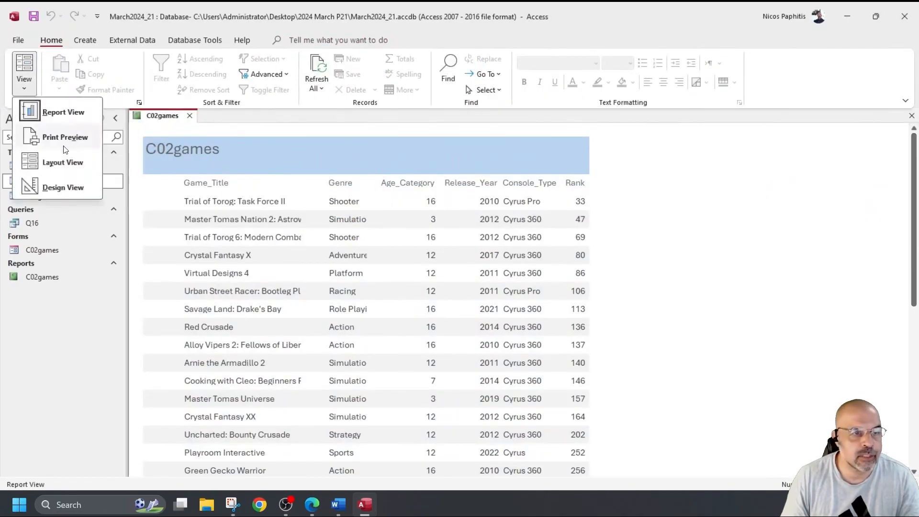
pyautogui.click(67, 183)
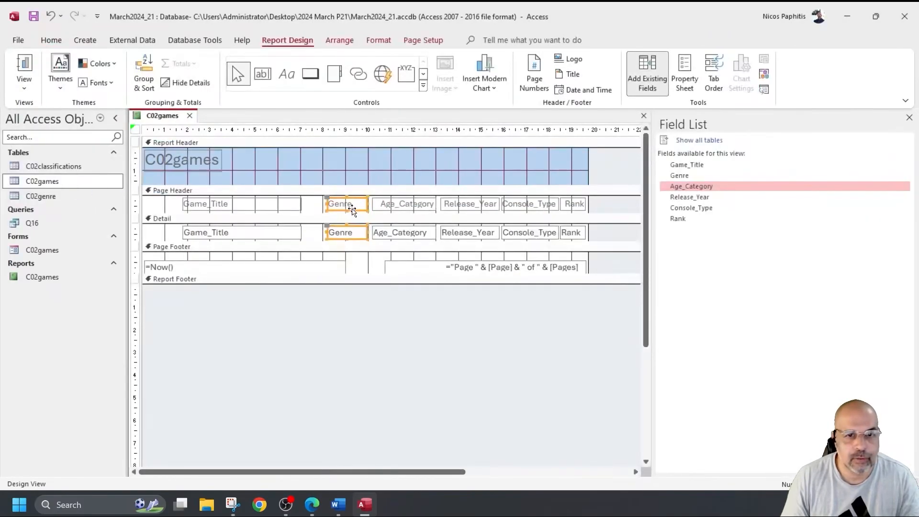
# Step: Shift the Genre label and field slightly left and check the column
pyautogui.moveTo(352, 209); pyautogui.dragTo(369, 204)
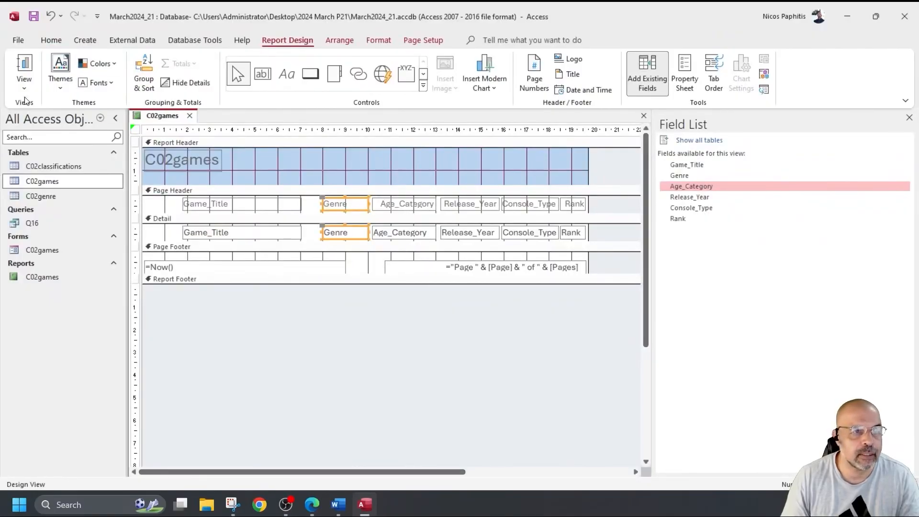
pyautogui.click(24, 67)
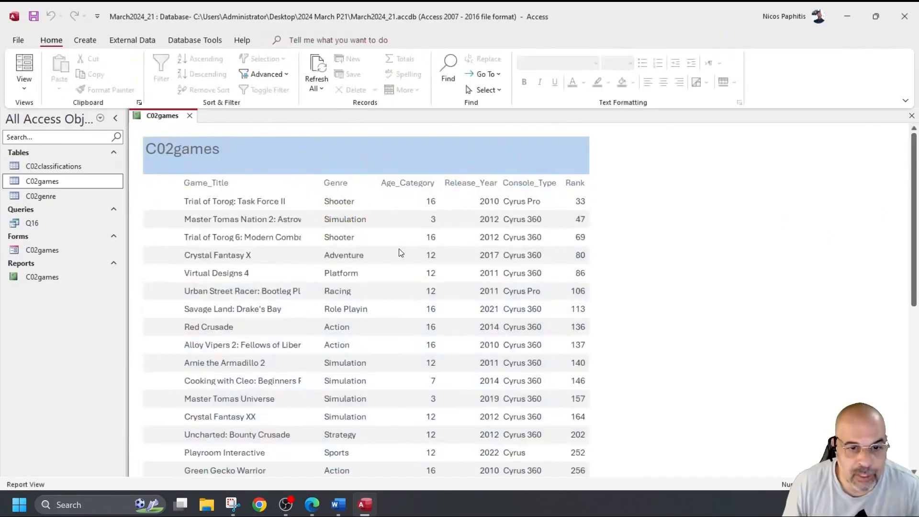
pyautogui.scroll(-2, 402, 253)
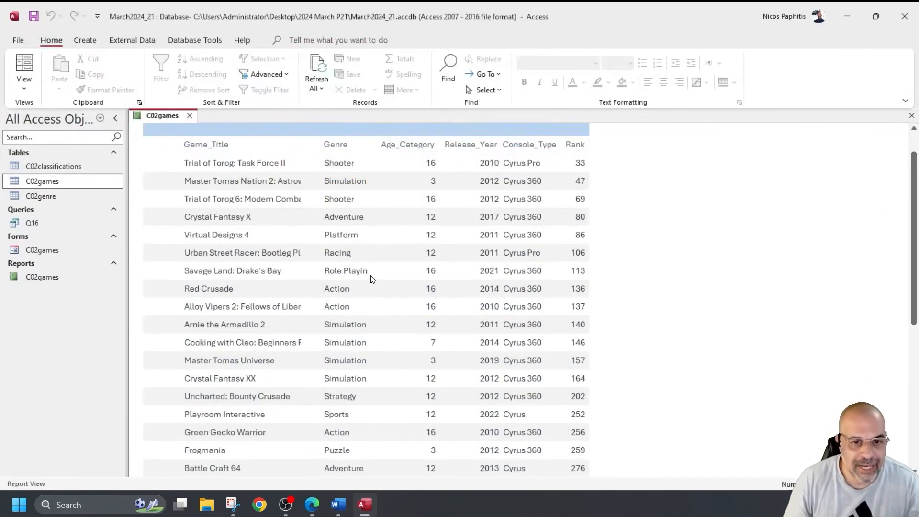
pyautogui.click(24, 87)
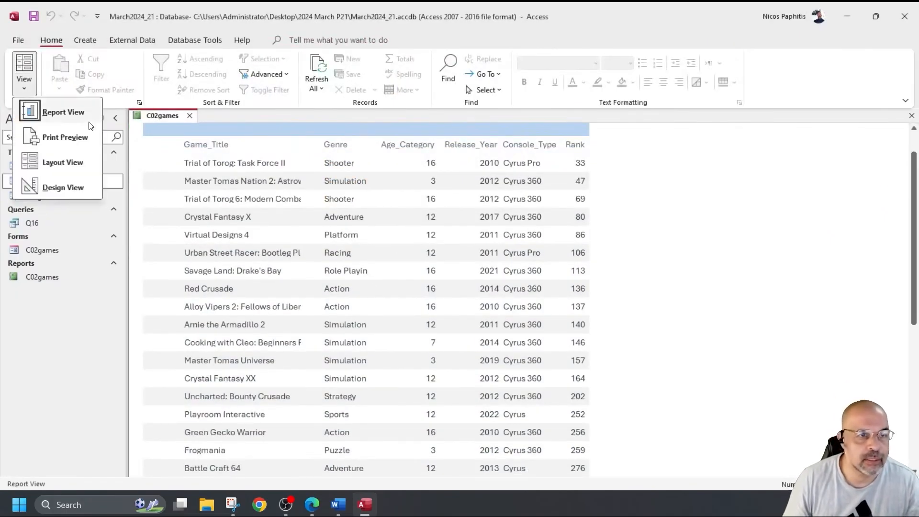
pyautogui.click(63, 186)
# Step: Widen the Genre controls leftward so values like Role Playing show in full
pyautogui.moveTo(322, 204); pyautogui.dragTo(313, 203)
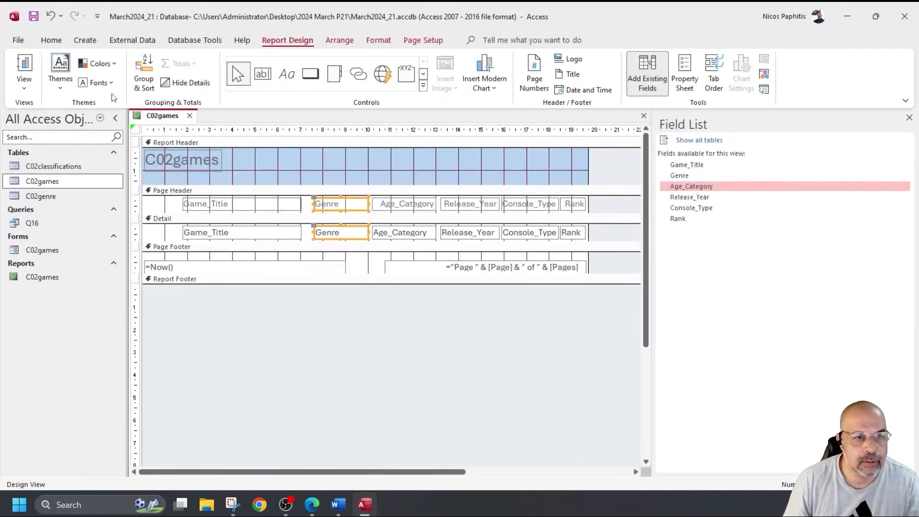
pyautogui.click(24, 65)
pyautogui.scroll(-4, 370, 288)
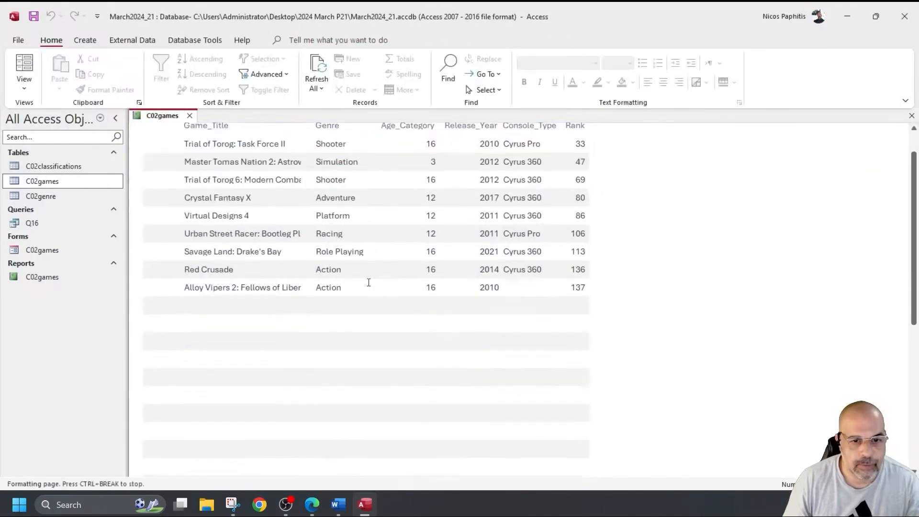
pyautogui.scroll(4, 373, 280)
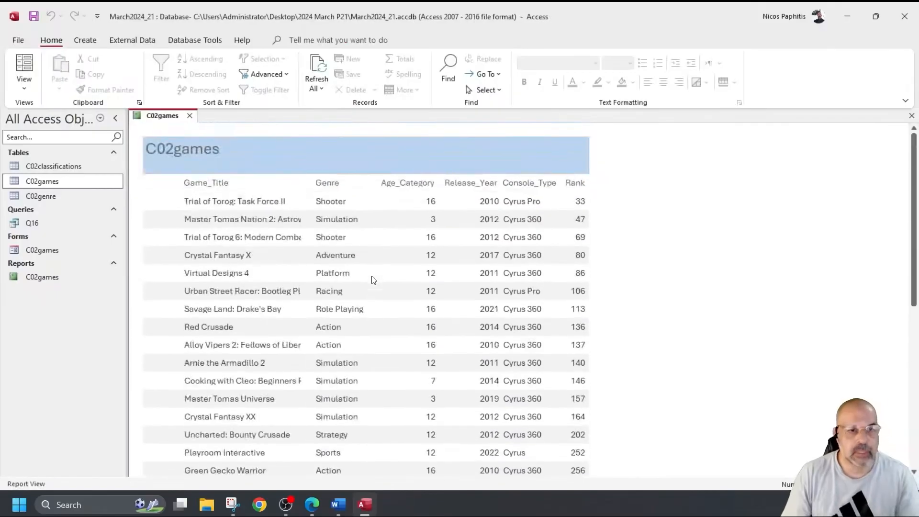
pyautogui.click(24, 86)
# Step: Move Game_Title to the left margin and widen it toward Genre so full titles show
pyautogui.click(52, 186)
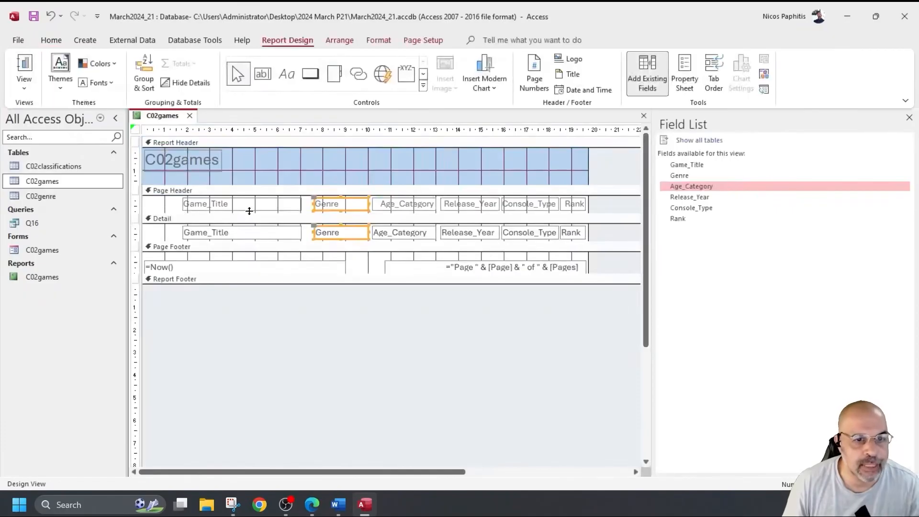
pyautogui.moveTo(159, 204); pyautogui.dragTo(195, 234)
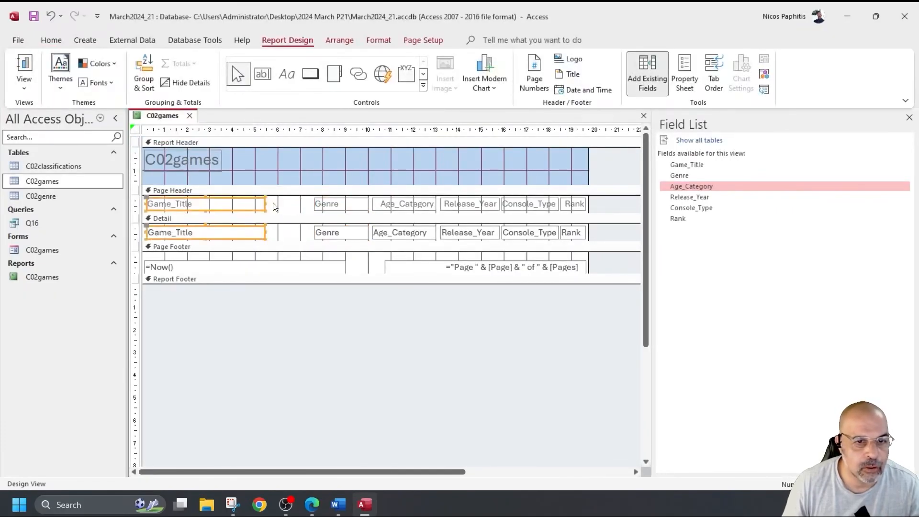
pyautogui.moveTo(264, 204); pyautogui.dragTo(309, 211)
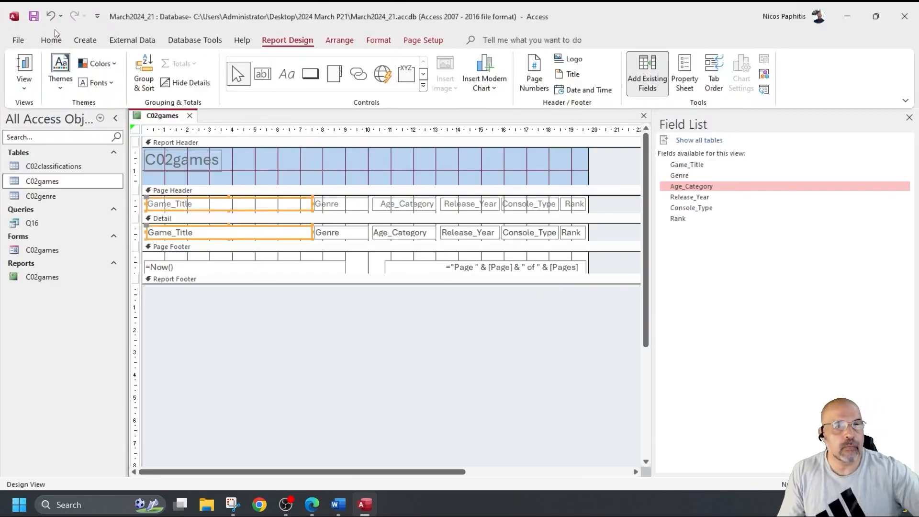
pyautogui.click(25, 65)
pyautogui.scroll(-10, 479, 210)
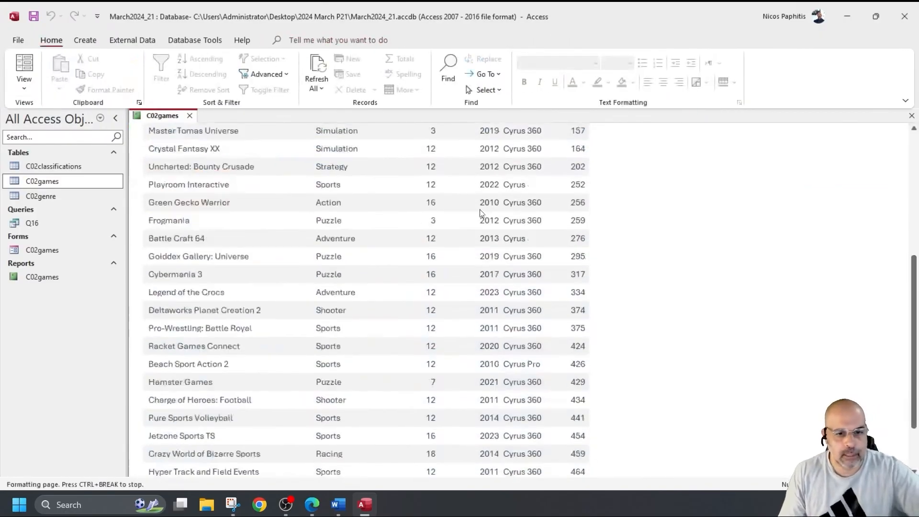
pyautogui.scroll(10, 483, 212)
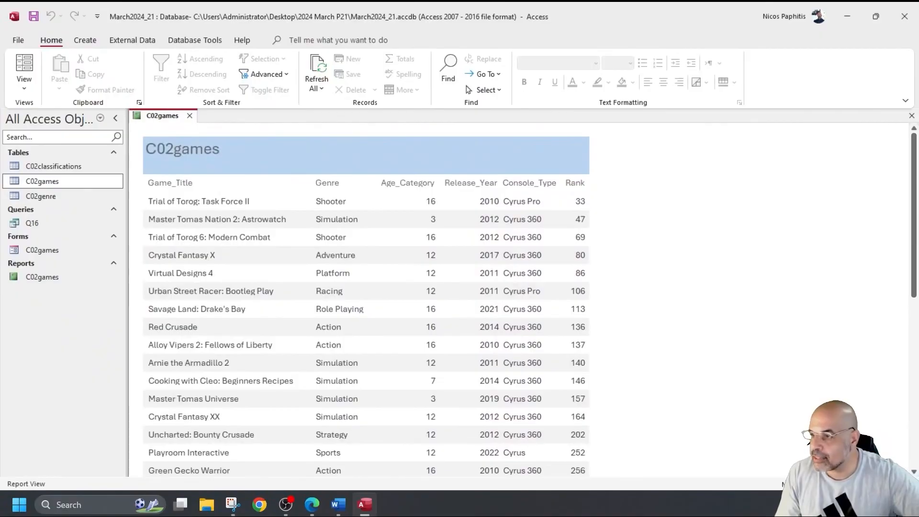
pyautogui.hotkey('alt', 'Tab')
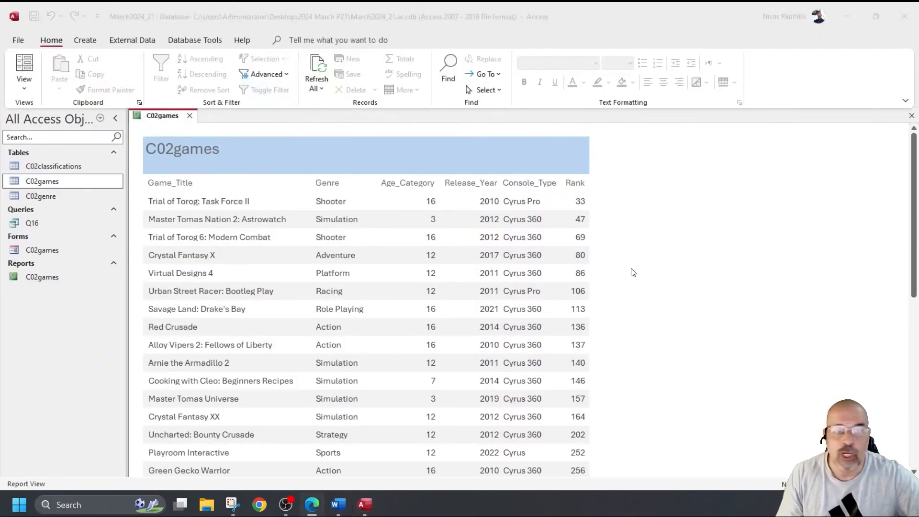
pyautogui.click(23, 46)
# Step: Open the C02games report in Print Preview and scroll through the first page
pyautogui.click(18, 40)
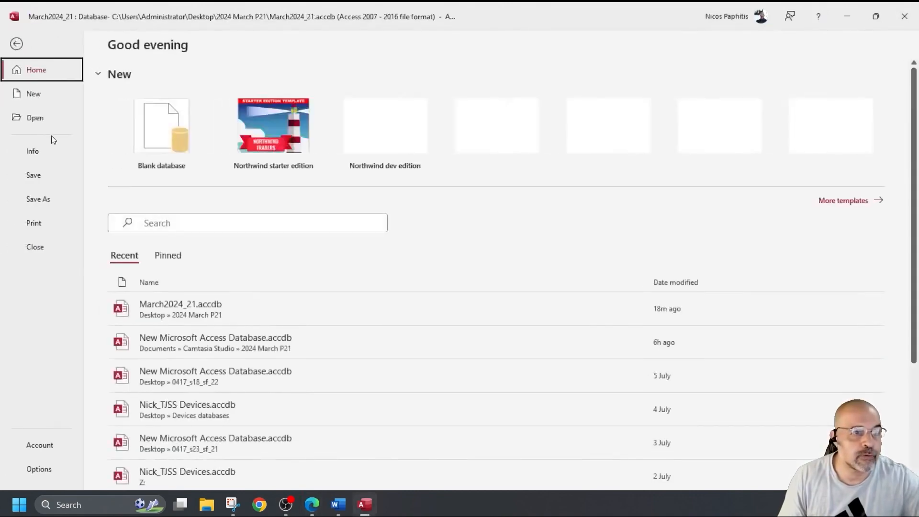
pyautogui.click(38, 227)
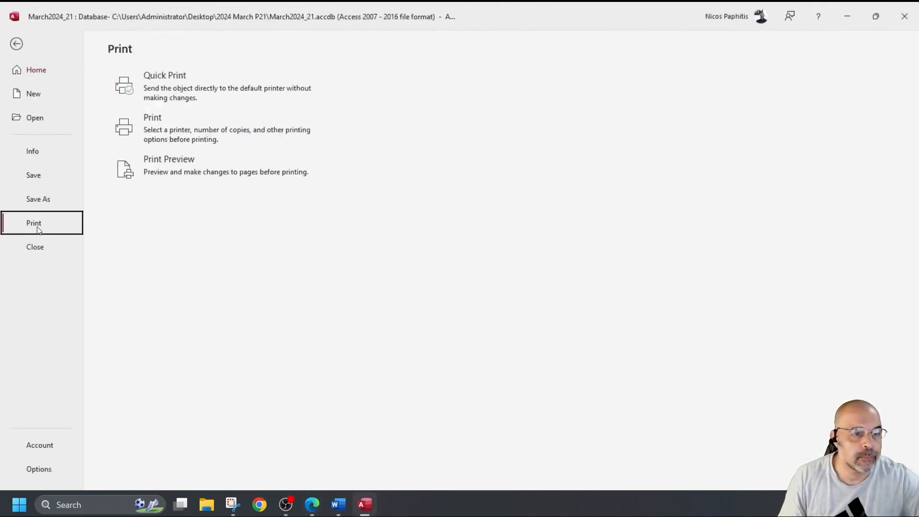
pyautogui.click(169, 163)
pyautogui.scroll(-5, 315, 294)
pyautogui.scroll(-3, 316, 293)
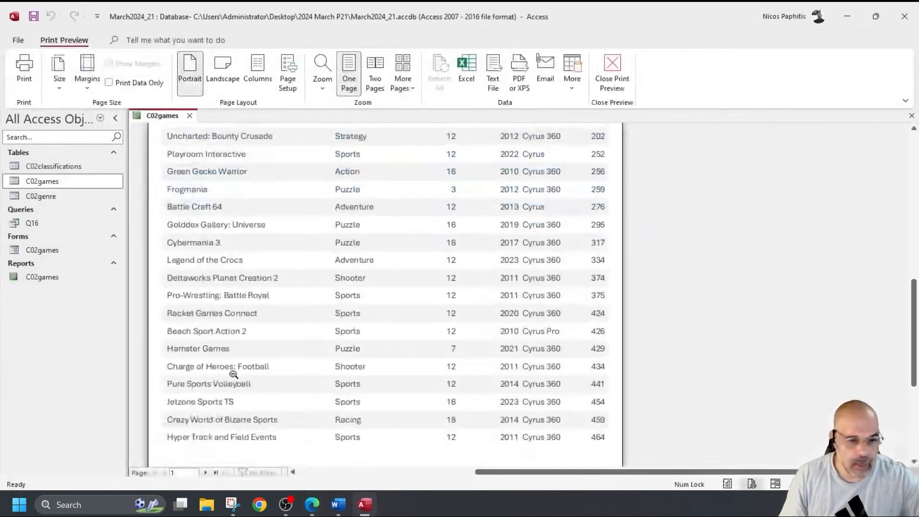
pyautogui.scroll(-2, 246, 402)
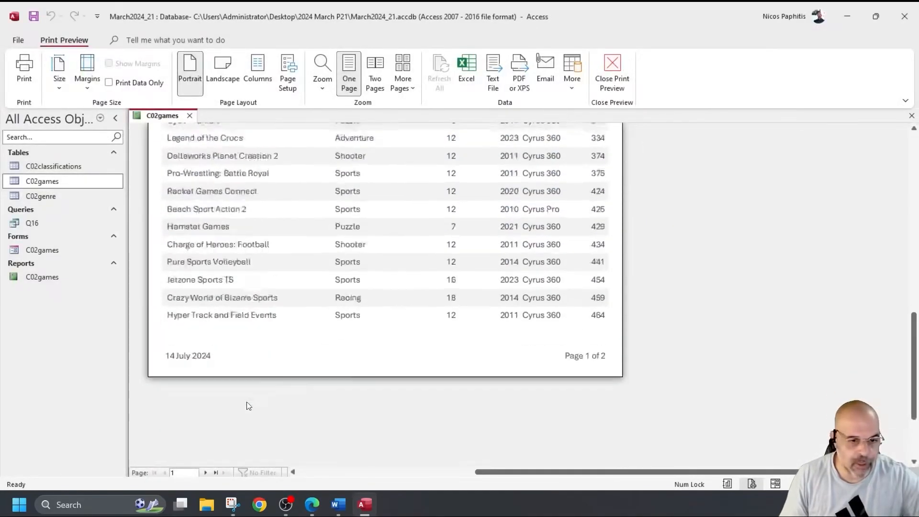
# Step: Check the second printed page, close Print Preview, and review the Rank-ordered records
pyautogui.click(205, 473)
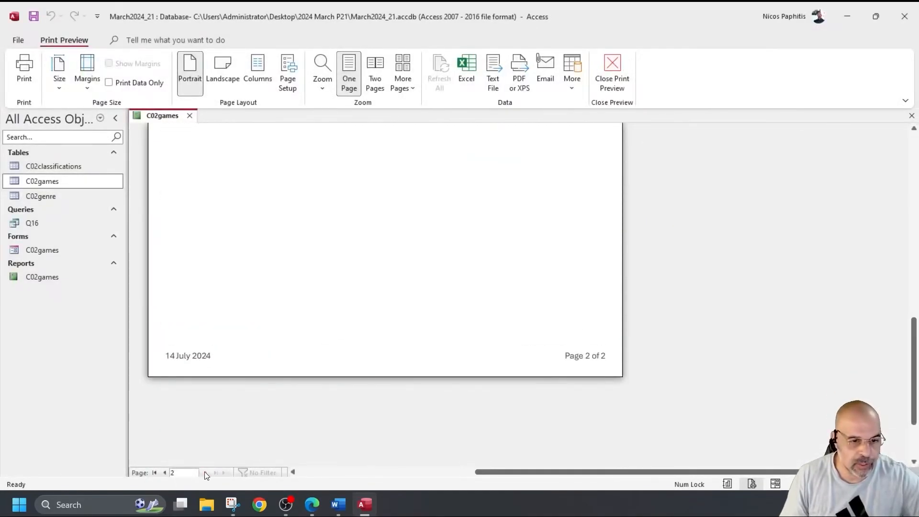
pyautogui.scroll(6, 318, 331)
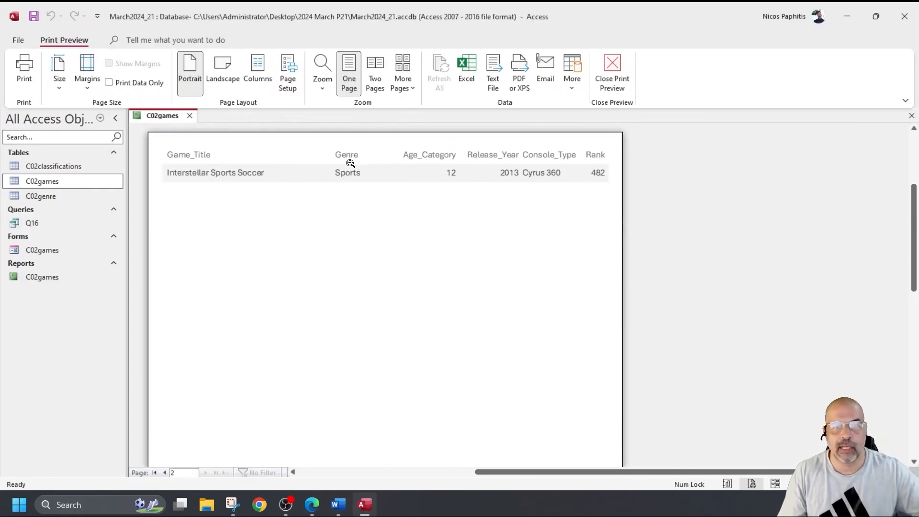
pyautogui.click(156, 474)
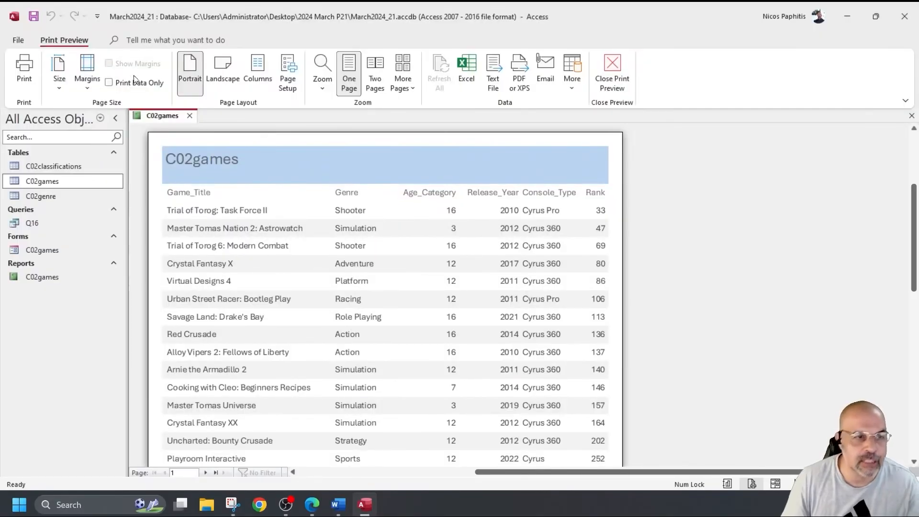
pyautogui.click(612, 63)
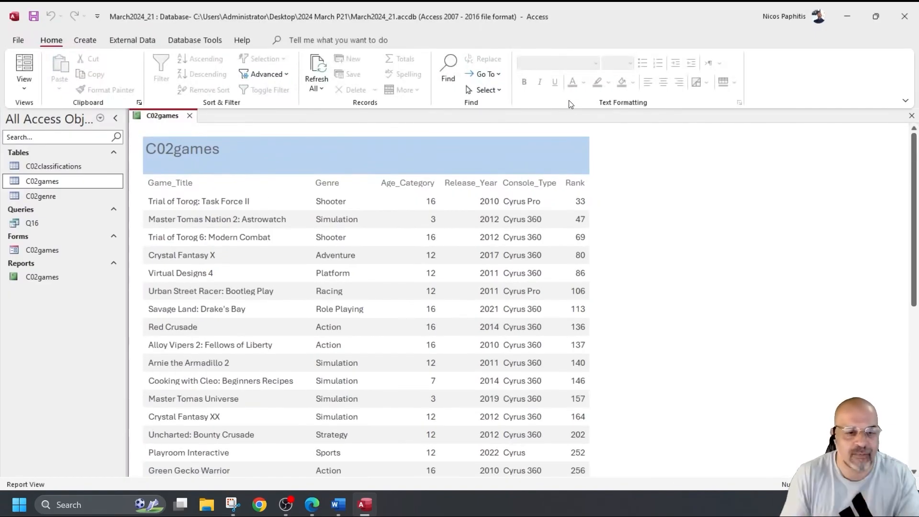
pyautogui.scroll(-5, 529, 152)
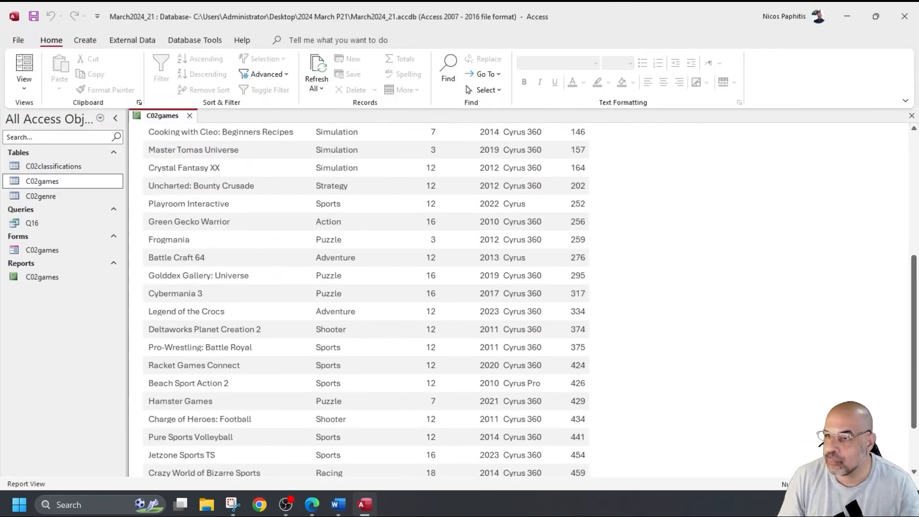
pyautogui.hotkey('alt', 'Tab')
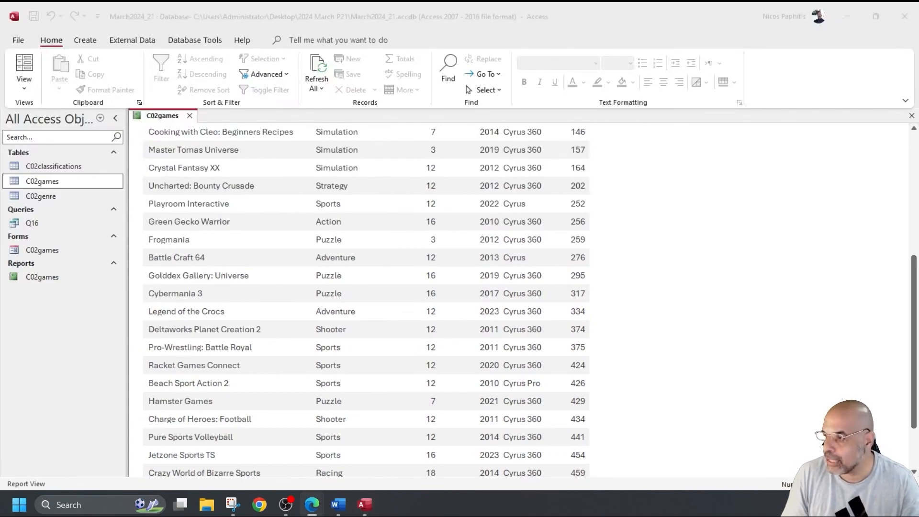
# Step: In Design View, change the report title to 'Latest Cyrus Console Games'
pyautogui.scroll(3, 601, 242)
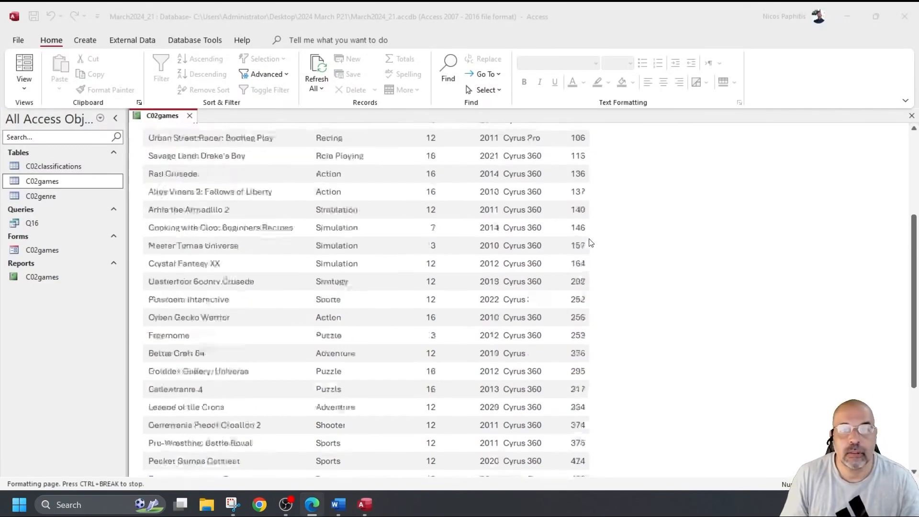
pyautogui.click(24, 84)
pyautogui.click(60, 187)
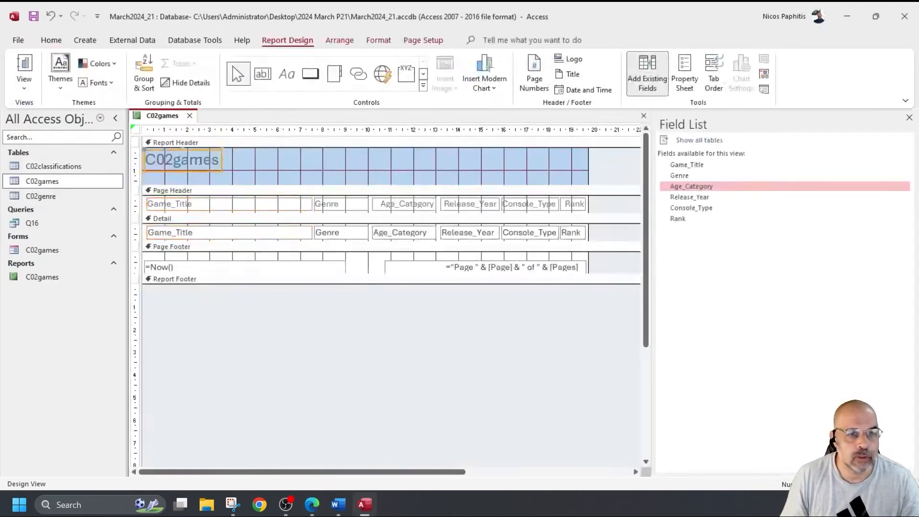
pyautogui.doubleClick(200, 161)
pyautogui.doubleClick(200, 161)
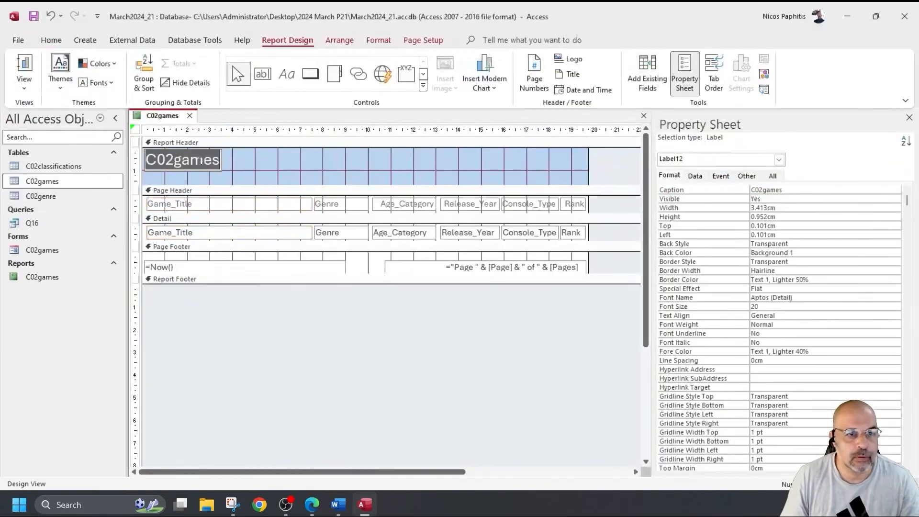
pyautogui.write('Latest Cyrus Console Games')
pyautogui.click(269, 187)
# Step: Shrink the report header to fit and delete the footer's date and page-number boxes
pyautogui.moveTo(270, 187); pyautogui.dragTo(271, 180)
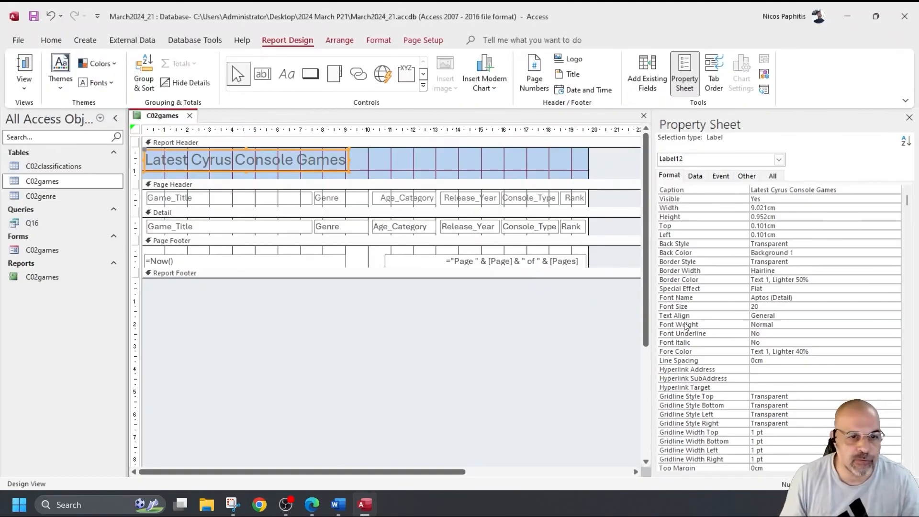
pyautogui.moveTo(181, 255); pyautogui.dragTo(497, 266)
pyautogui.press('Delete')
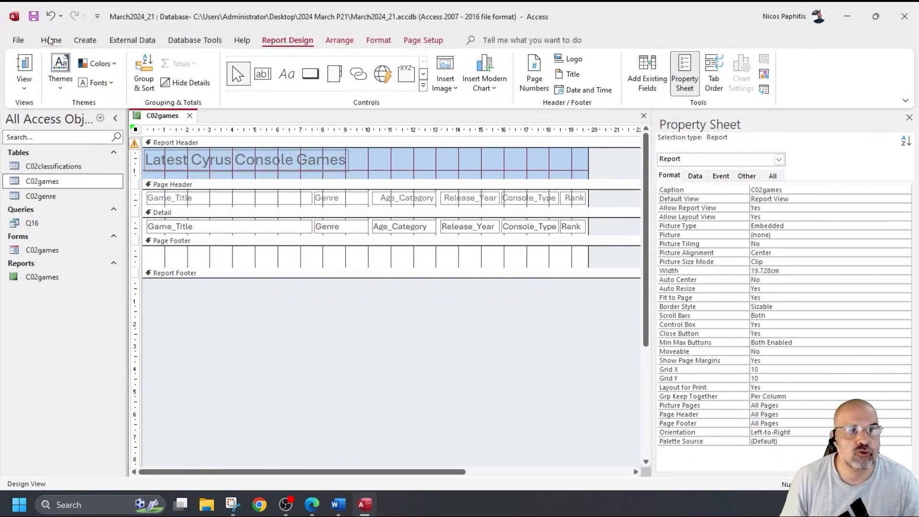
# Step: Draw a page-footer label containing the candidate's name, centre number and candidate number
pyautogui.click(288, 75)
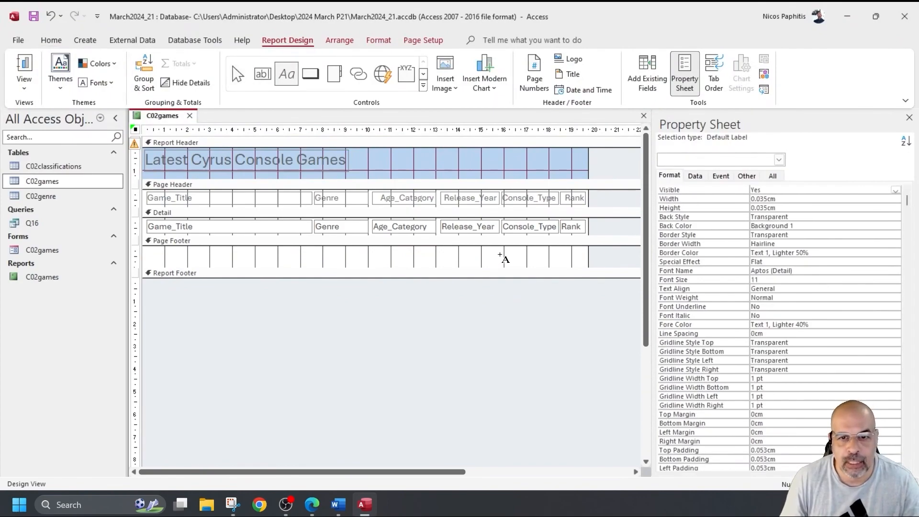
pyautogui.moveTo(146, 252); pyautogui.dragTo(276, 267)
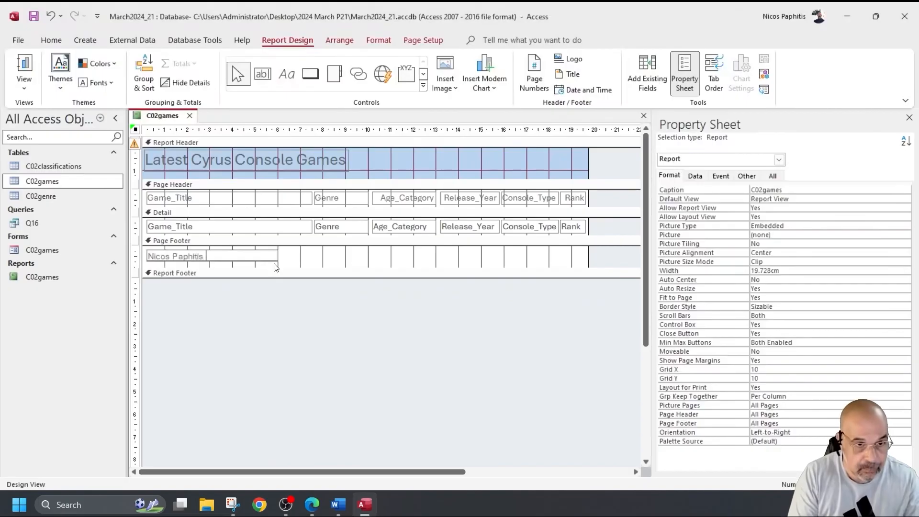
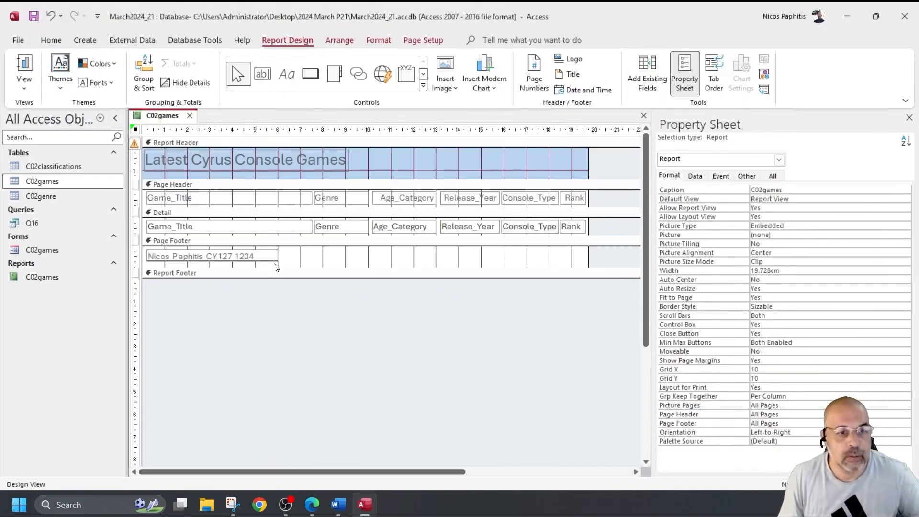
# Step: Preview the footer label in Report View, then reduce the detail section height
pyautogui.click(25, 65)
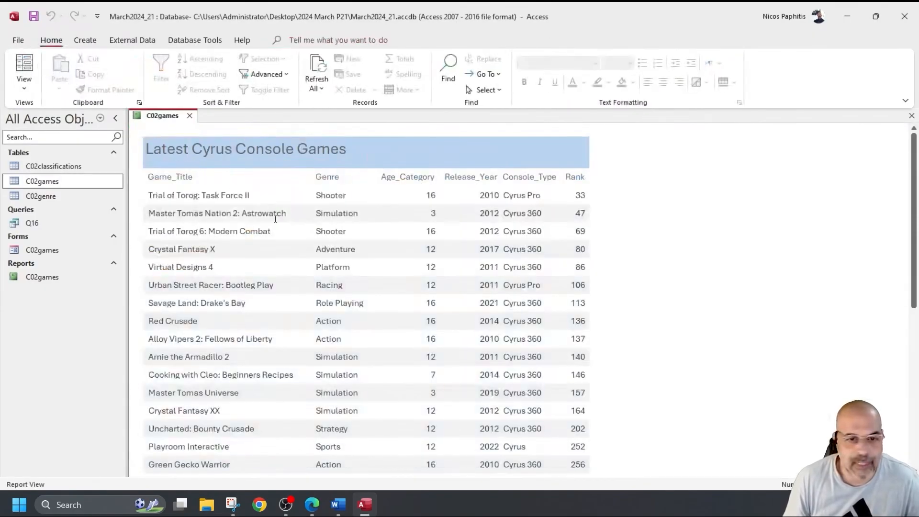
pyautogui.scroll(-3, 284, 224)
pyautogui.scroll(3, 276, 214)
pyautogui.click(24, 86)
pyautogui.click(52, 186)
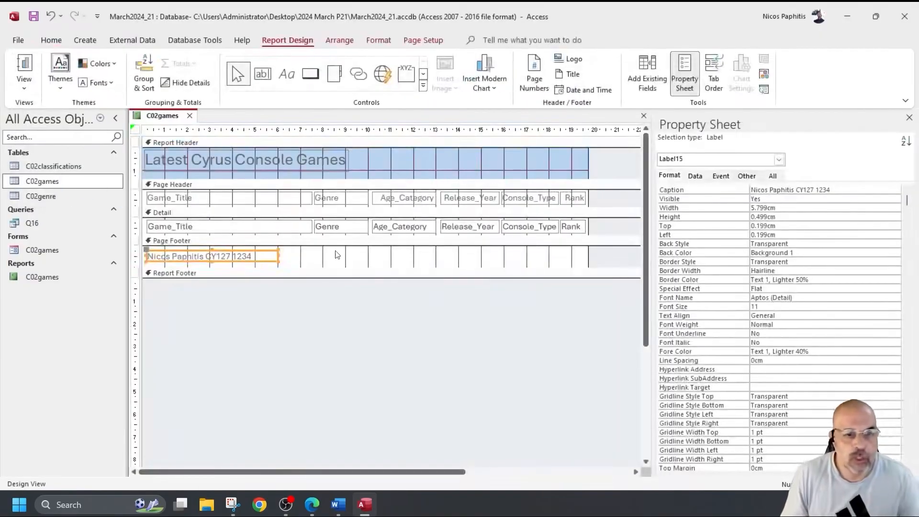
pyautogui.moveTo(322, 237); pyautogui.dragTo(322, 232)
pyautogui.click(24, 84)
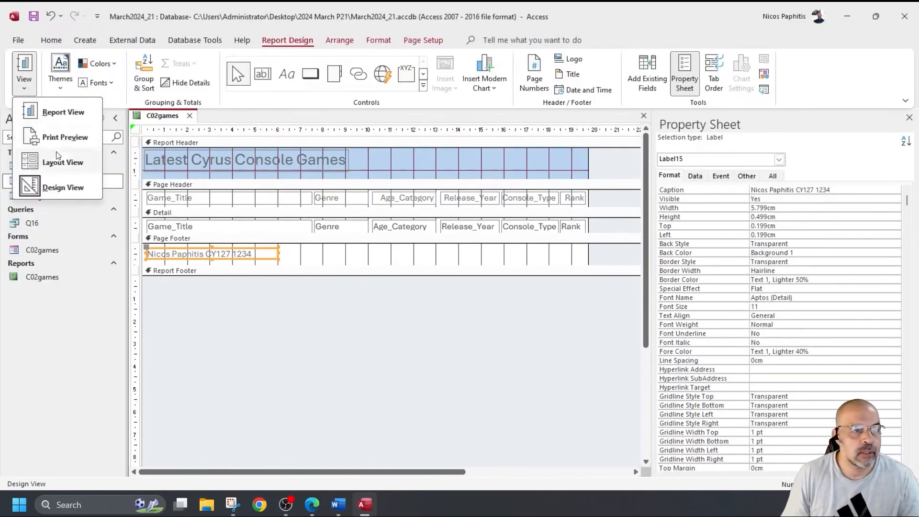
# Step: Show the report in Report View and open its Print Preview
pyautogui.click(56, 115)
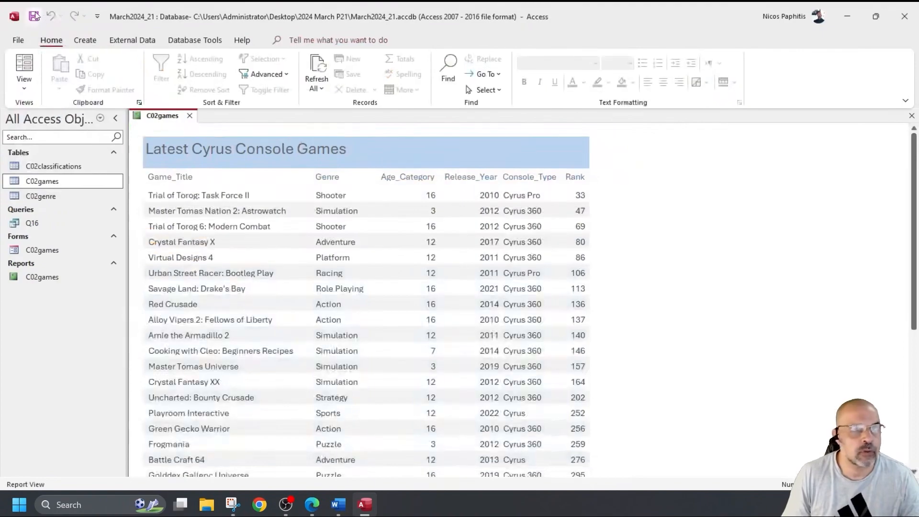
pyautogui.click(17, 42)
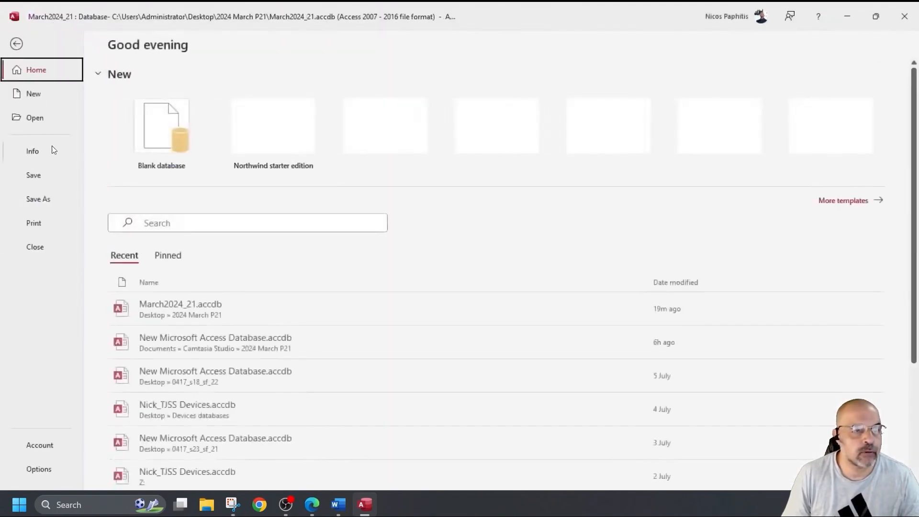
pyautogui.click(34, 225)
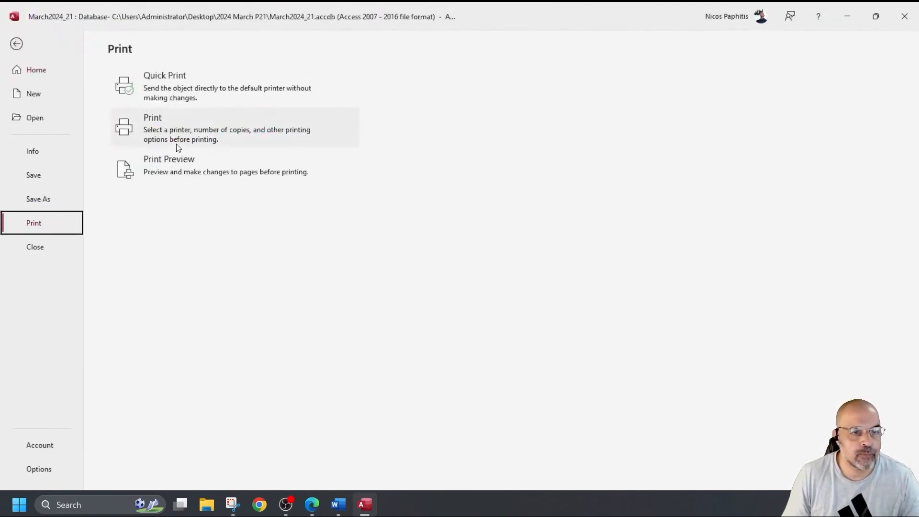
pyautogui.click(202, 166)
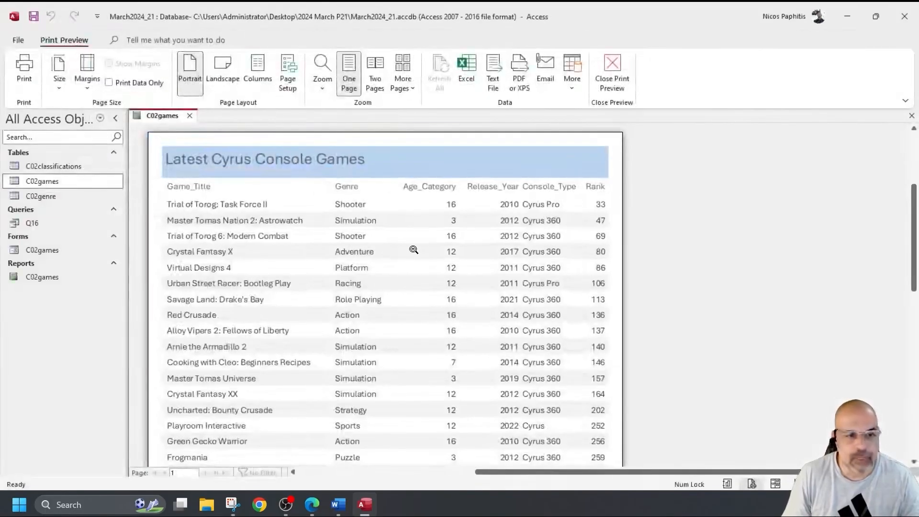
# Step: Scroll through the print preview to confirm the report fits one page, then close it
pyautogui.scroll(-5, 416, 245)
pyautogui.scroll(-4, 256, 322)
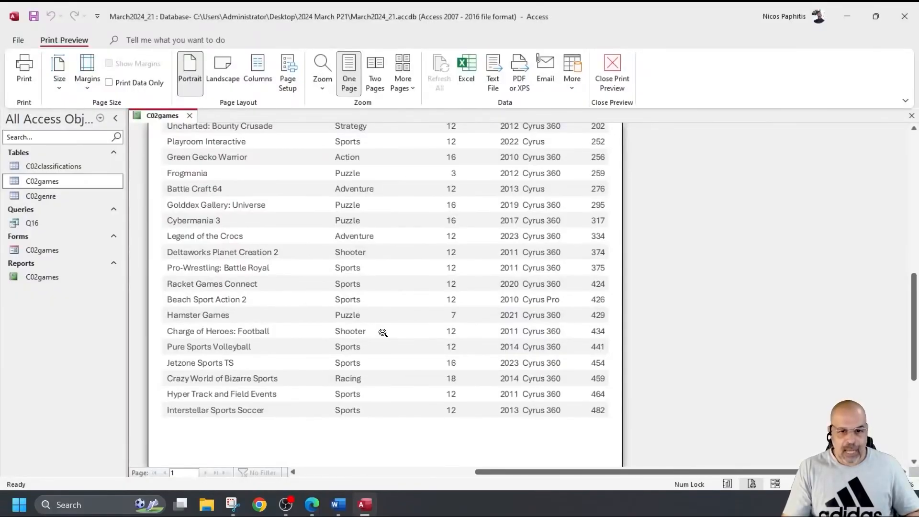
pyautogui.scroll(3, 398, 321)
pyautogui.scroll(5, 397, 321)
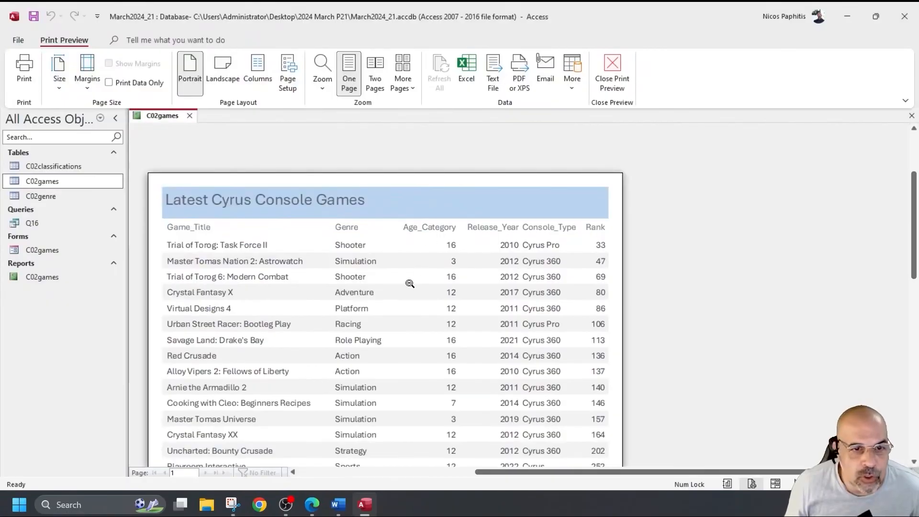
pyautogui.scroll(-3, 410, 286)
pyautogui.scroll(3, 275, 266)
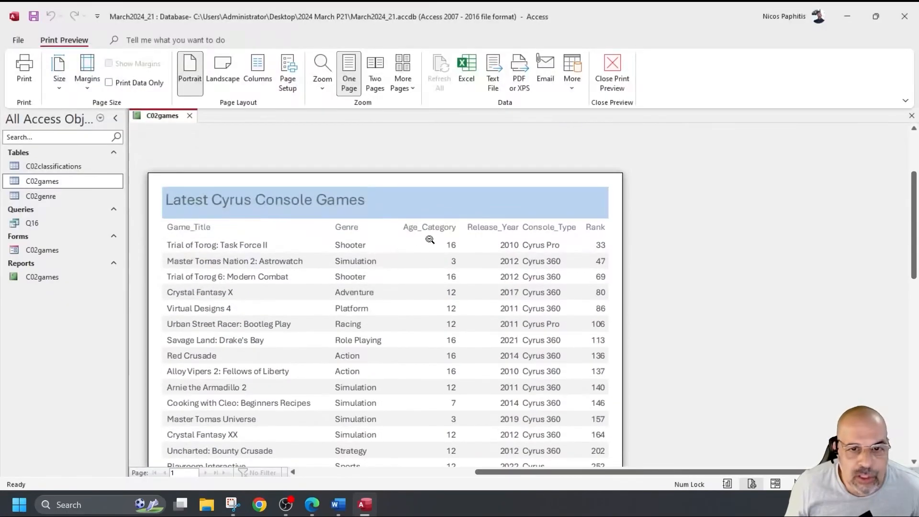
pyautogui.scroll(-2, 443, 287)
pyautogui.scroll(-1, 421, 323)
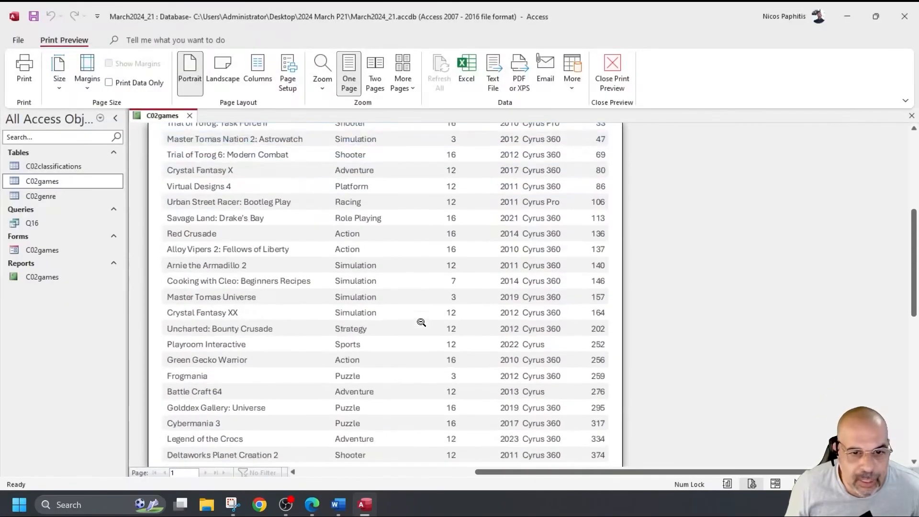
pyautogui.scroll(-6, 406, 331)
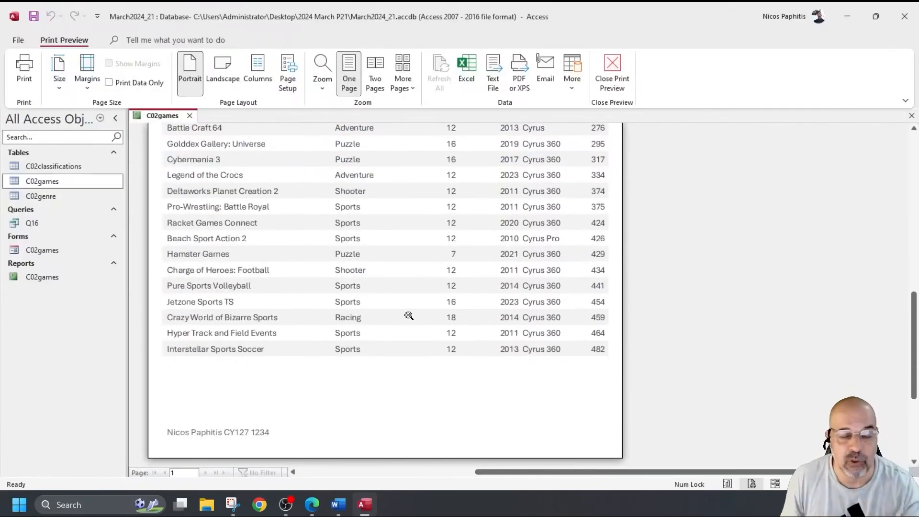
pyautogui.scroll(10, 324, 318)
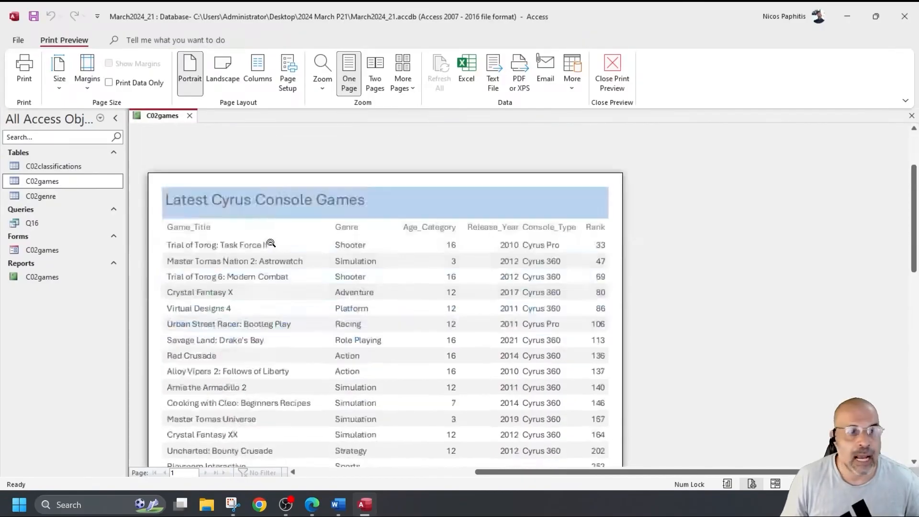
pyautogui.scroll(-5, 271, 244)
pyautogui.click(613, 72)
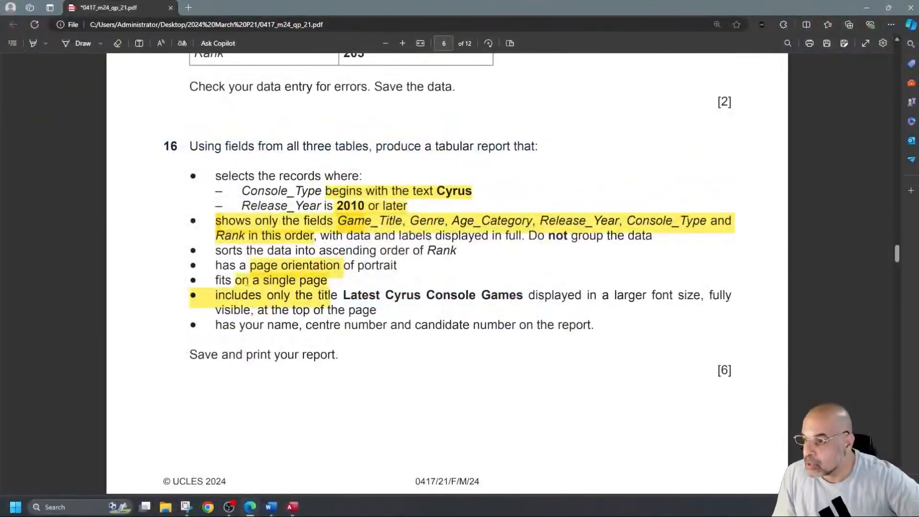
# Step: Select question 16's sorting requirement line, then scroll the exam PDF to question 17 on page 7
pyautogui.moveTo(321, 253); pyautogui.dragTo(474, 237)
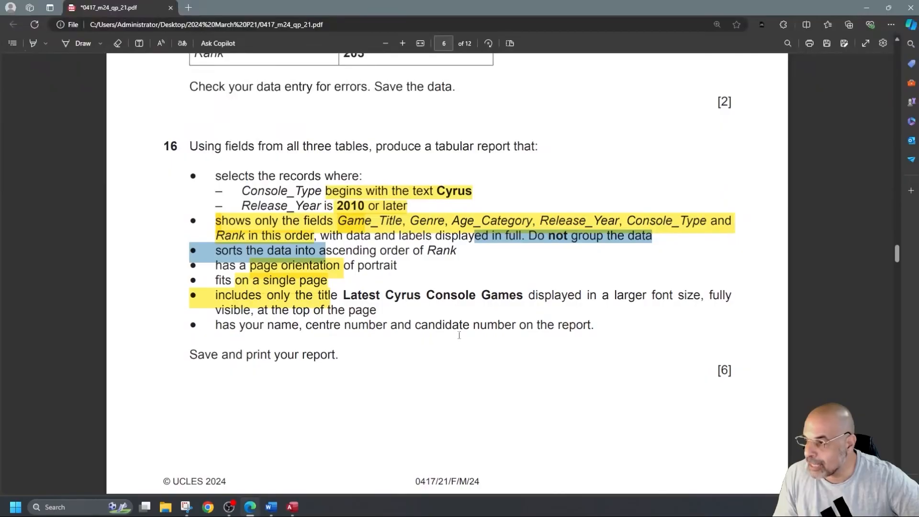
pyautogui.scroll(-1, 448, 354)
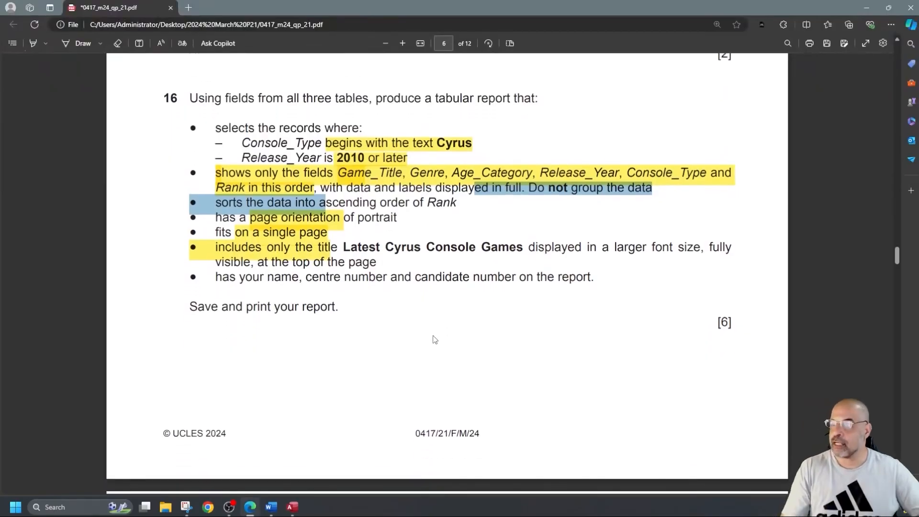
pyautogui.scroll(-10, 435, 339)
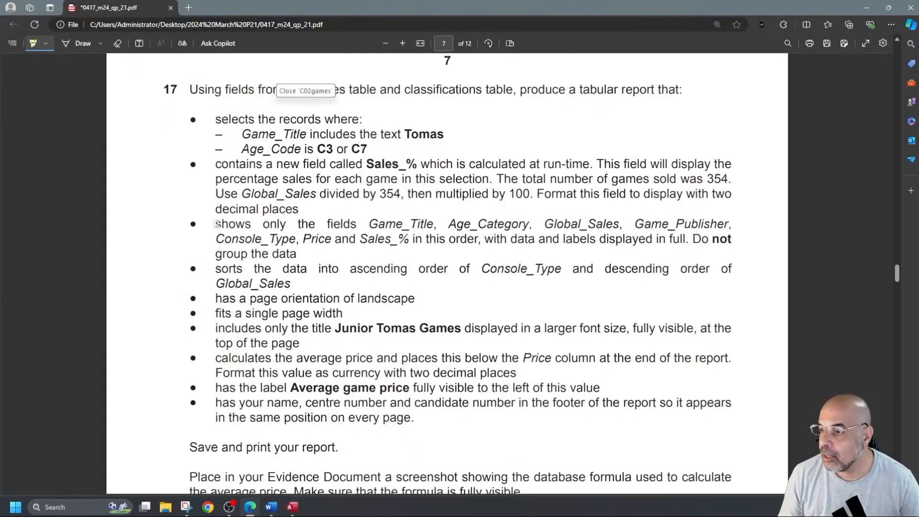
# Step: Highlight question 17's field-list bullet, Sales_%, the 'includes the text Tomas' condition and 'C3 or C7'
pyautogui.moveTo(211, 224)
pyautogui.mouseDown()
pyautogui.moveTo(357, 269)
pyautogui.moveTo(218, 251)
pyautogui.moveTo(395, 230)
pyautogui.moveTo(289, 281)
pyautogui.moveTo(297, 254)
pyautogui.moveTo(718, 242)
pyautogui.moveTo(208, 233)
pyautogui.moveTo(301, 253)
pyautogui.mouseUp()
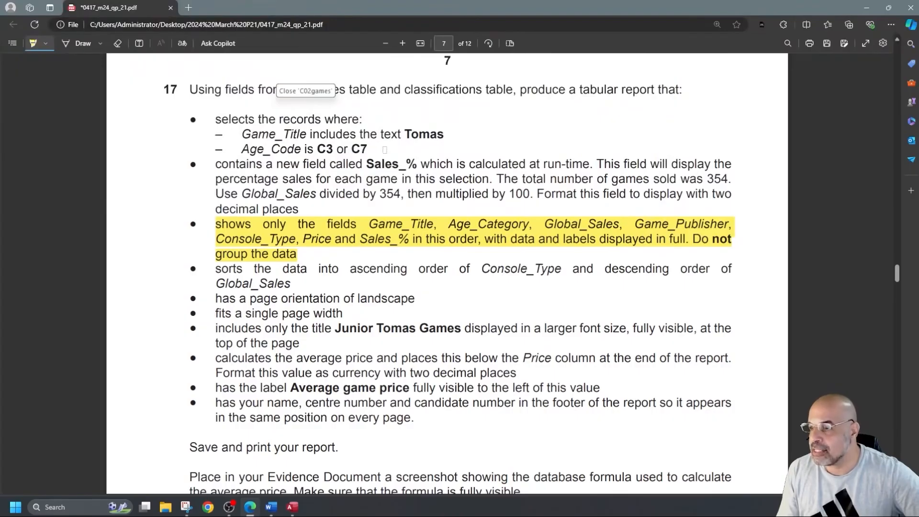
pyautogui.moveTo(367, 162)
pyautogui.mouseDown()
pyautogui.moveTo(444, 164)
pyautogui.moveTo(413, 164)
pyautogui.mouseUp()
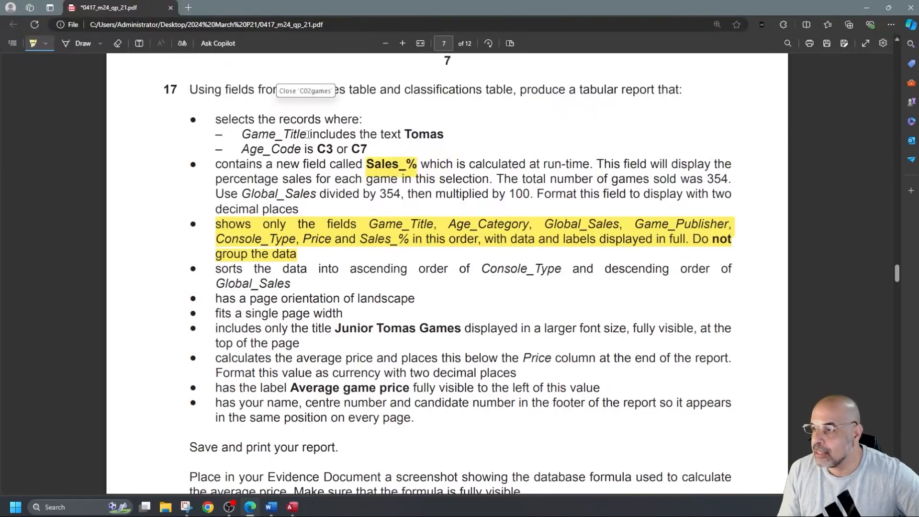
pyautogui.moveTo(300, 134); pyautogui.dragTo(472, 135)
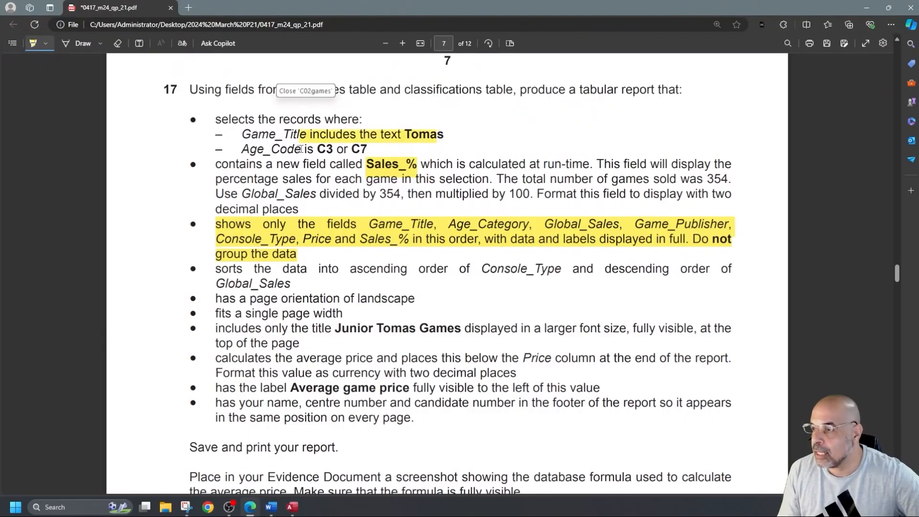
pyautogui.moveTo(312, 150); pyautogui.dragTo(385, 150)
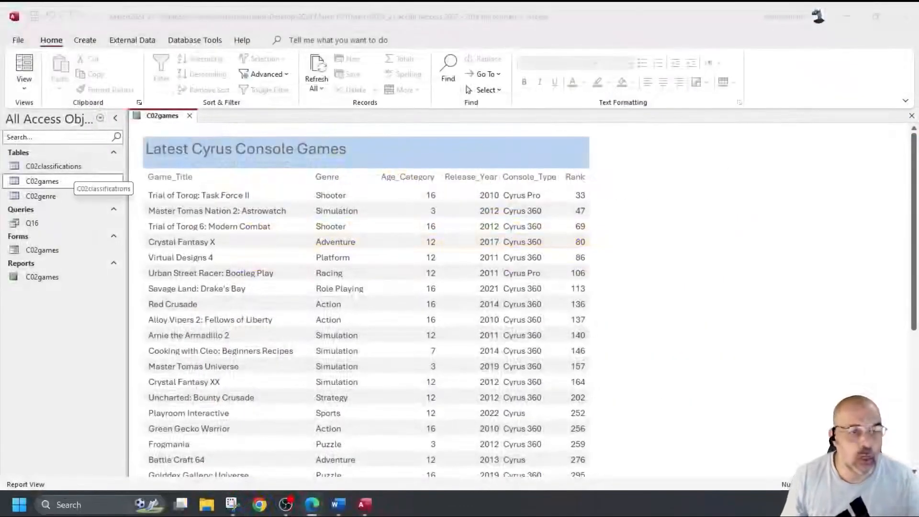
# Step: Close the C02games report and start a new query design with the C02classifications and C02games tables
pyautogui.click(190, 115)
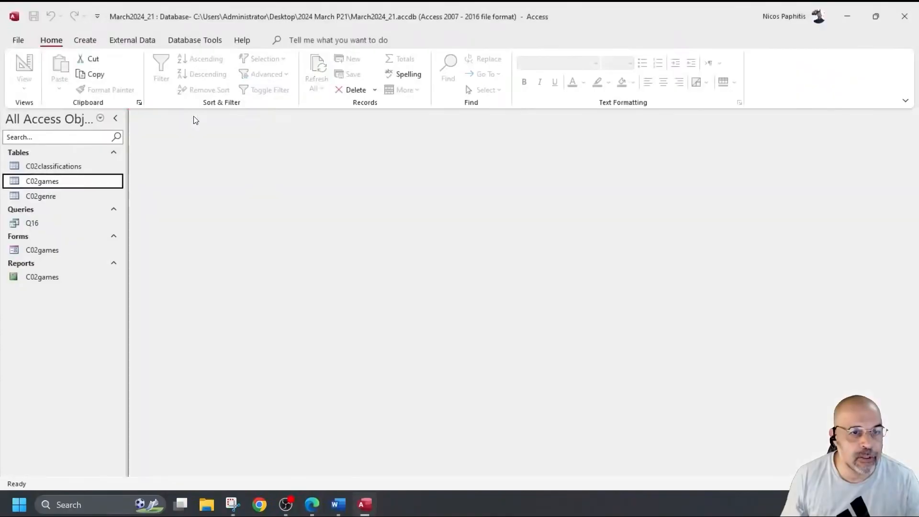
pyautogui.click(86, 40)
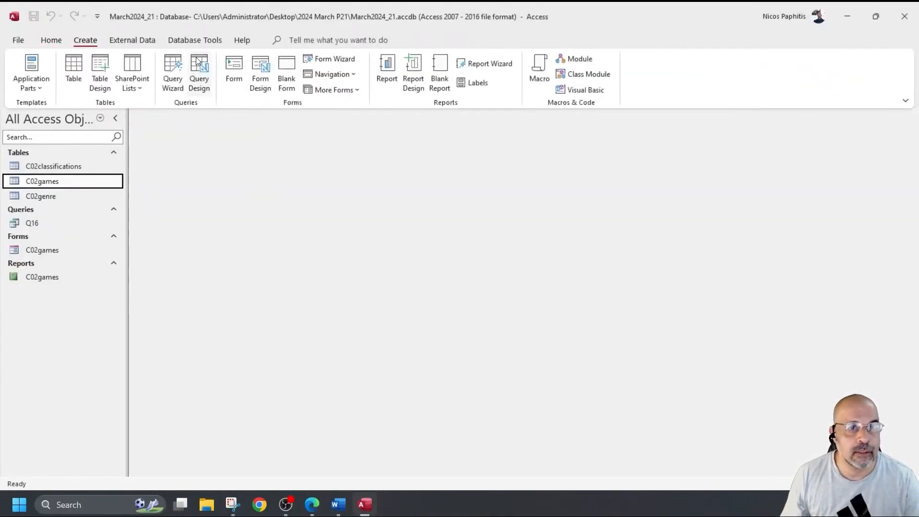
pyautogui.click(197, 58)
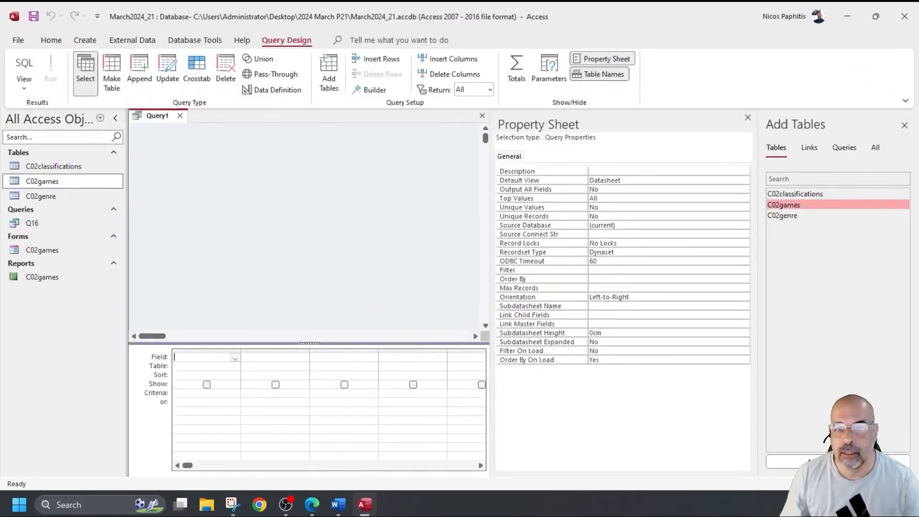
pyautogui.click(749, 117)
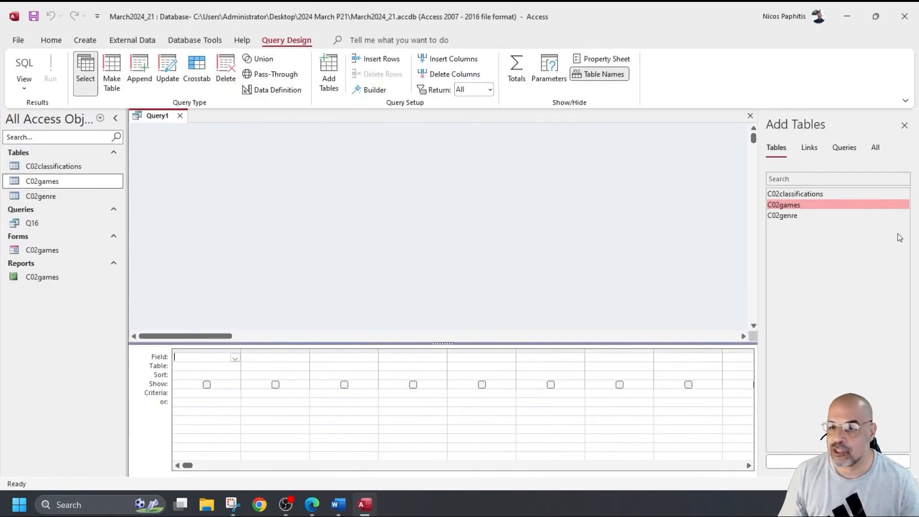
pyautogui.doubleClick(807, 194)
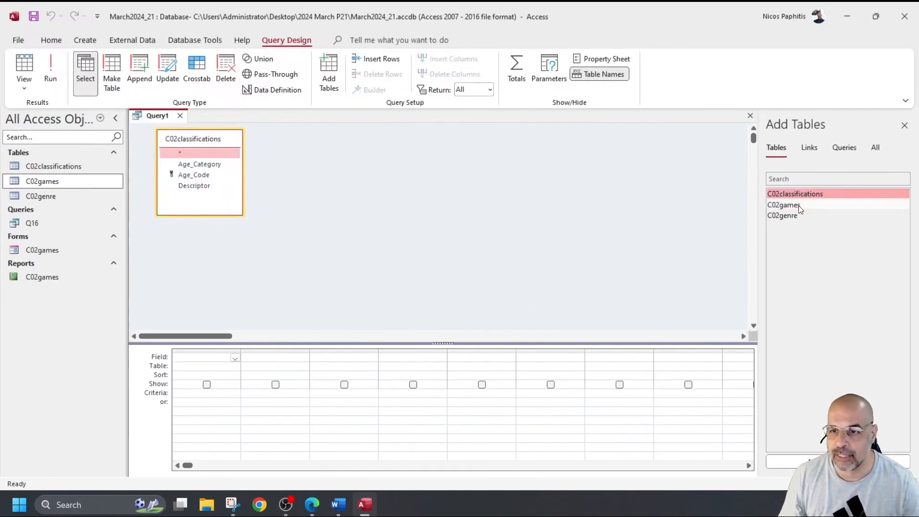
pyautogui.doubleClick(800, 206)
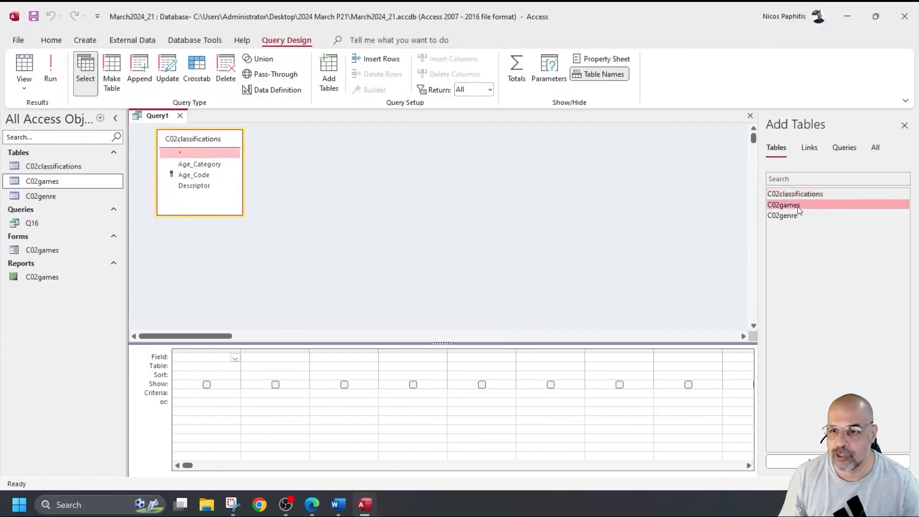
pyautogui.click(903, 127)
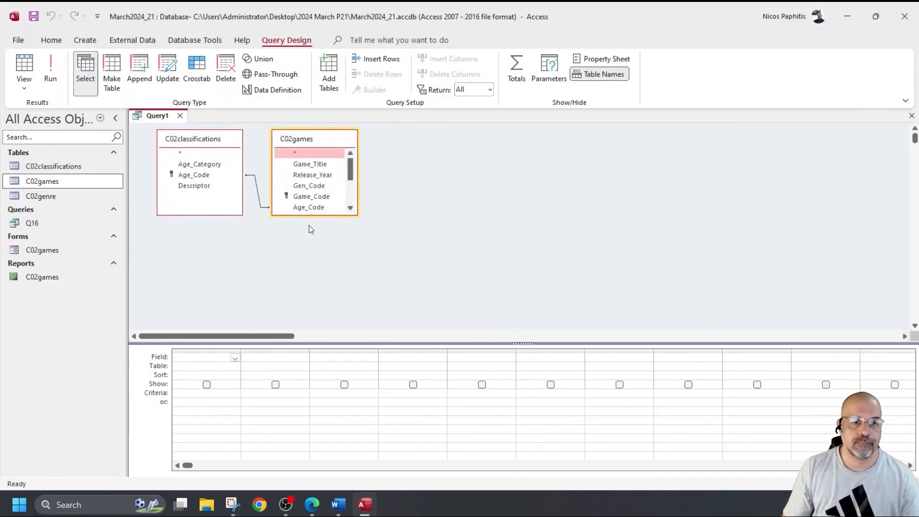
# Step: Add Game_Title, Age_Category, Global_Sales, Game_Publisher, Console_Type and Price to the query grid
pyautogui.moveTo(315, 215); pyautogui.dragTo(316, 287)
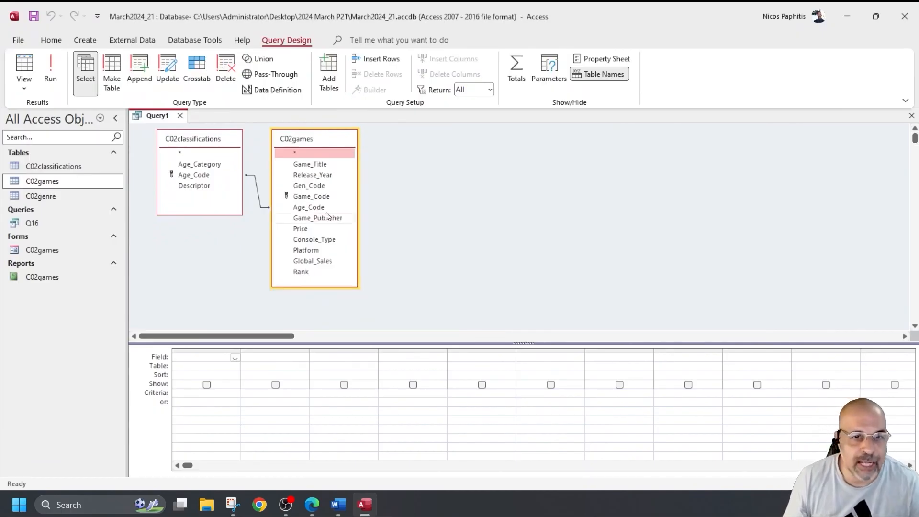
pyautogui.doubleClick(324, 164)
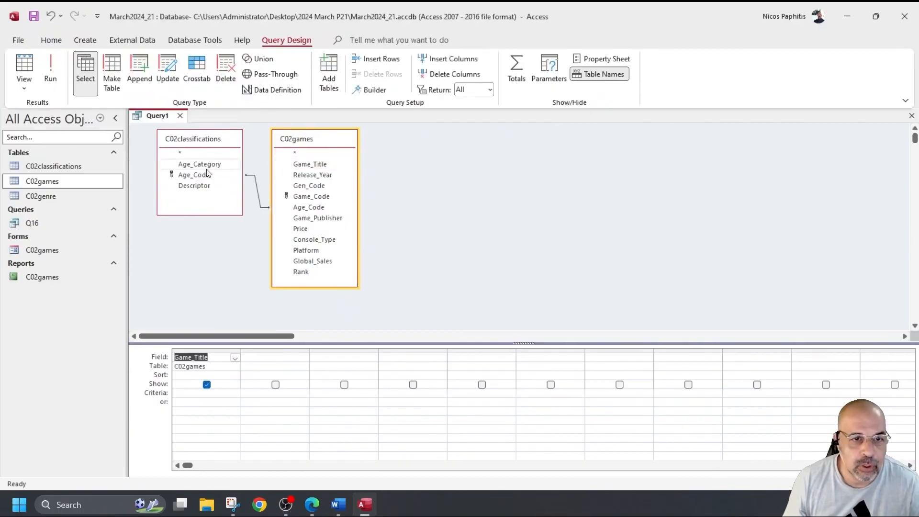
pyautogui.doubleClick(205, 164)
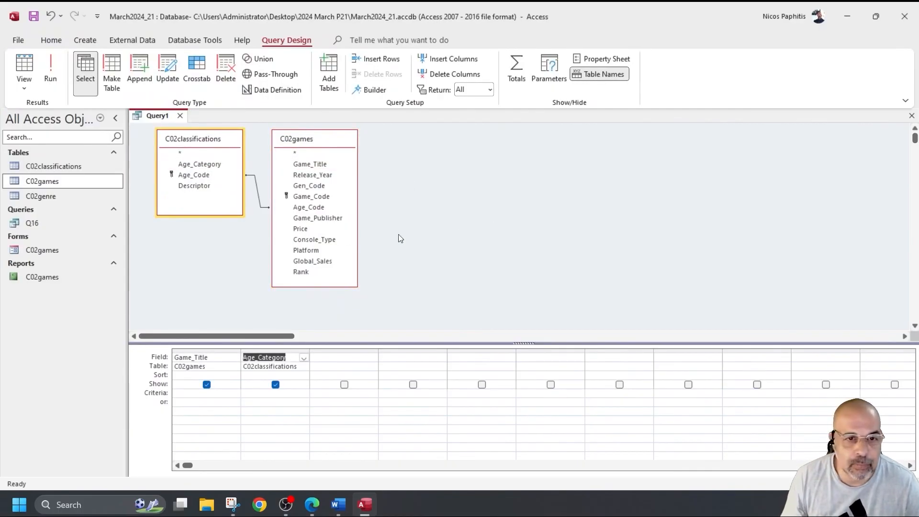
pyautogui.doubleClick(323, 262)
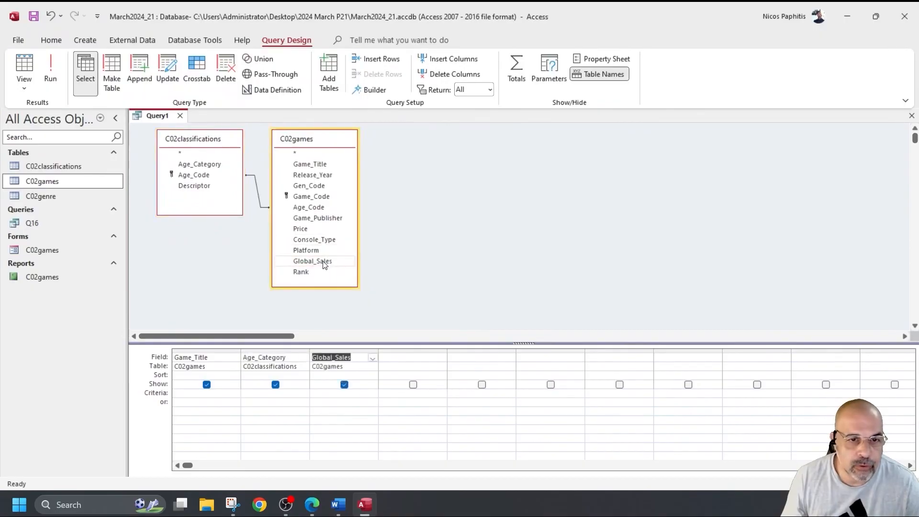
pyautogui.doubleClick(321, 219)
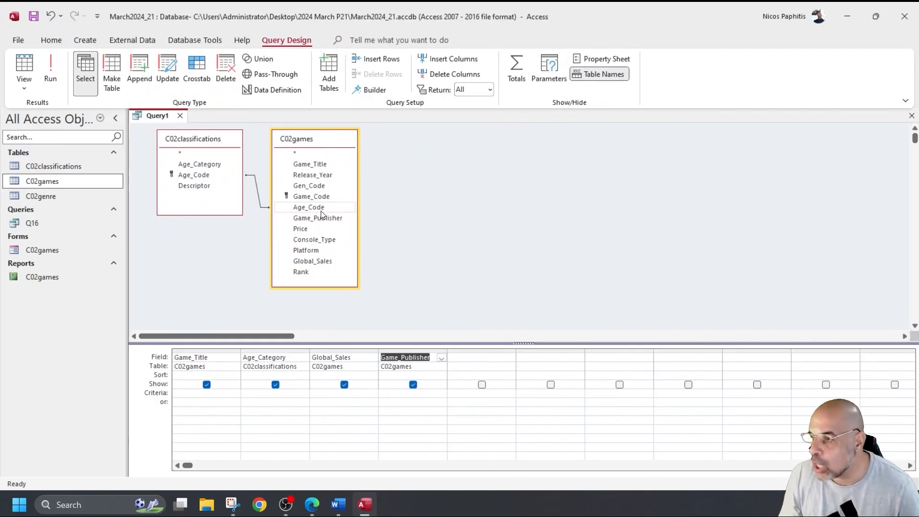
pyautogui.doubleClick(322, 240)
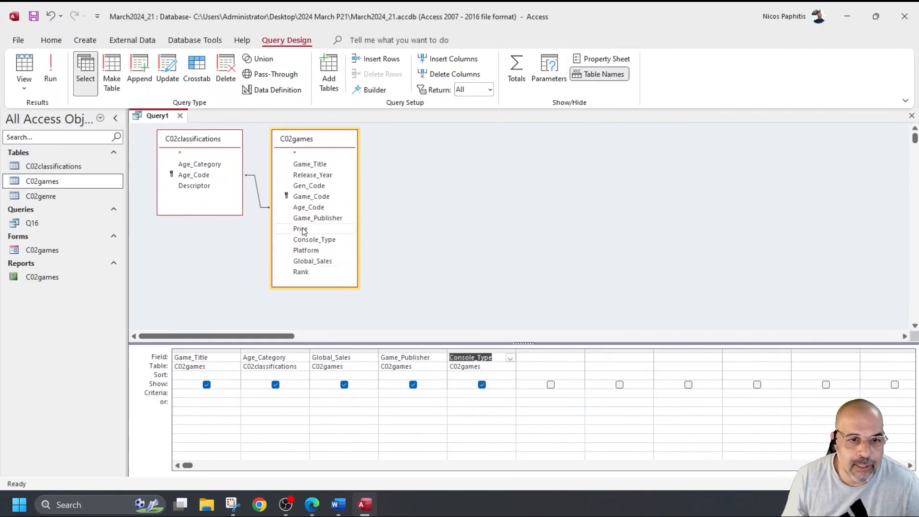
pyautogui.doubleClick(302, 230)
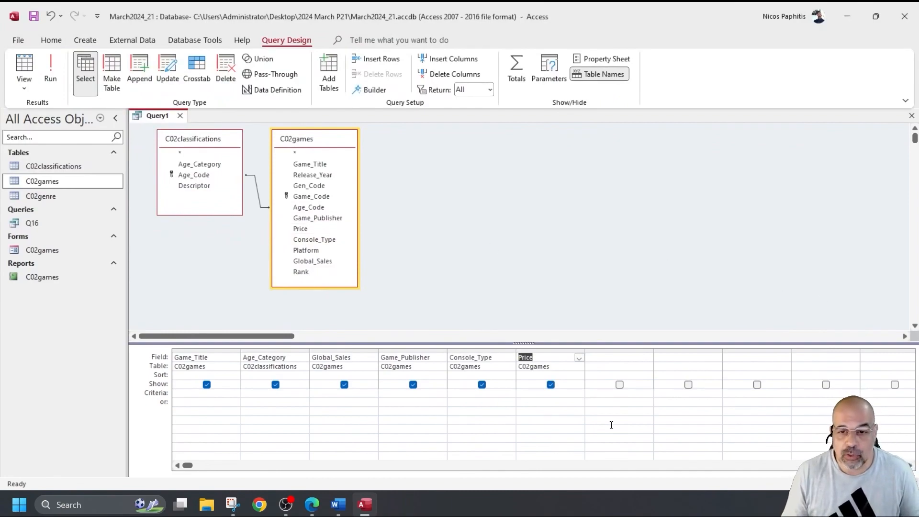
pyautogui.click(607, 357)
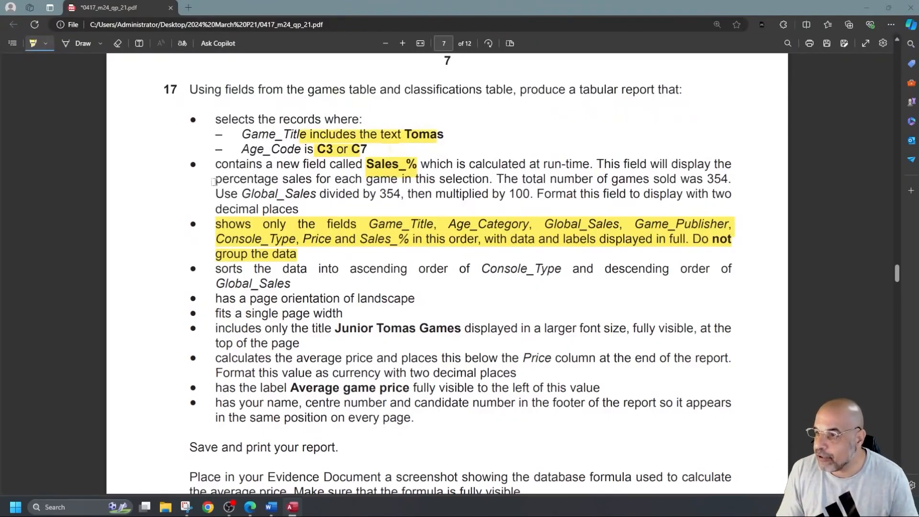
# Step: Highlight 'Global_Sales divided by 354, then multiplied by 100' in question 17 of the PDF
pyautogui.moveTo(243, 193); pyautogui.dragTo(364, 203)
pyautogui.moveTo(486, 218)
pyautogui.mouseDown()
pyautogui.moveTo(450, 198)
pyautogui.moveTo(533, 197)
pyautogui.mouseUp()
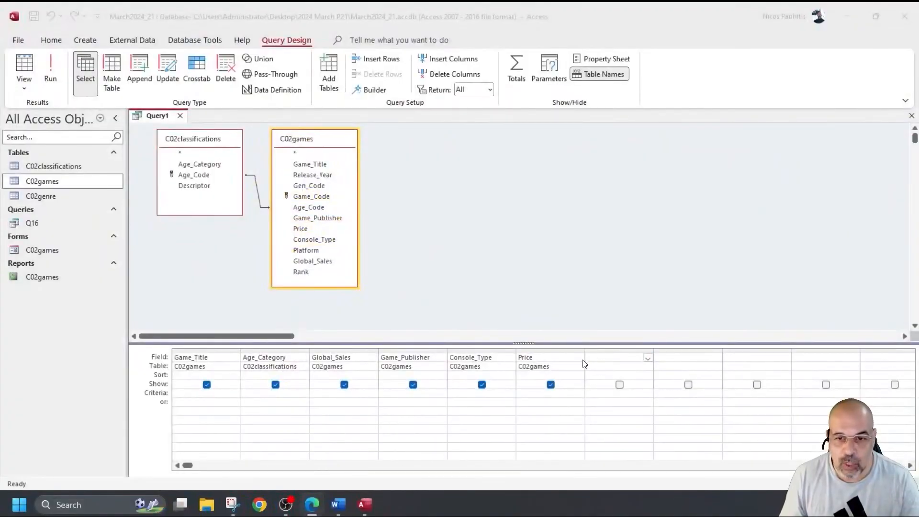
# Step: Use the Expression Builder to make the seventh column [Global_Sales]/354*100 from C02games
pyautogui.rightClick(612, 356)
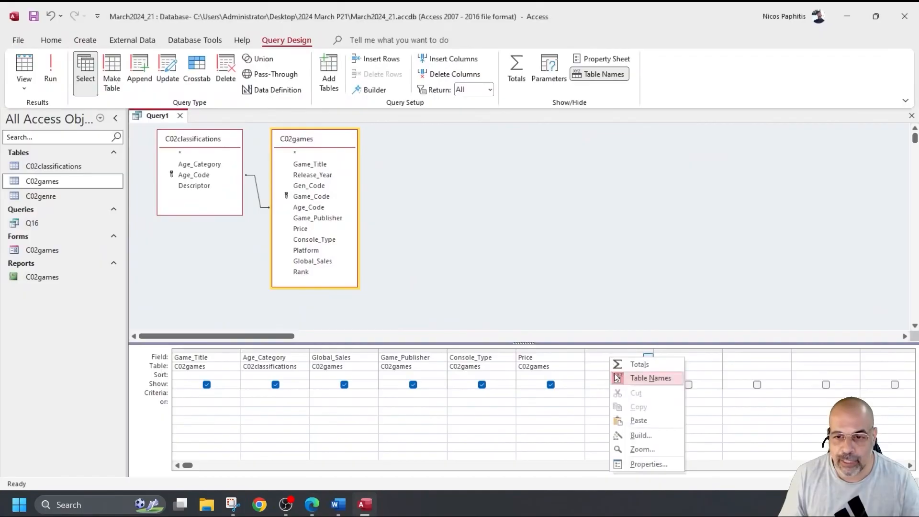
pyautogui.click(650, 435)
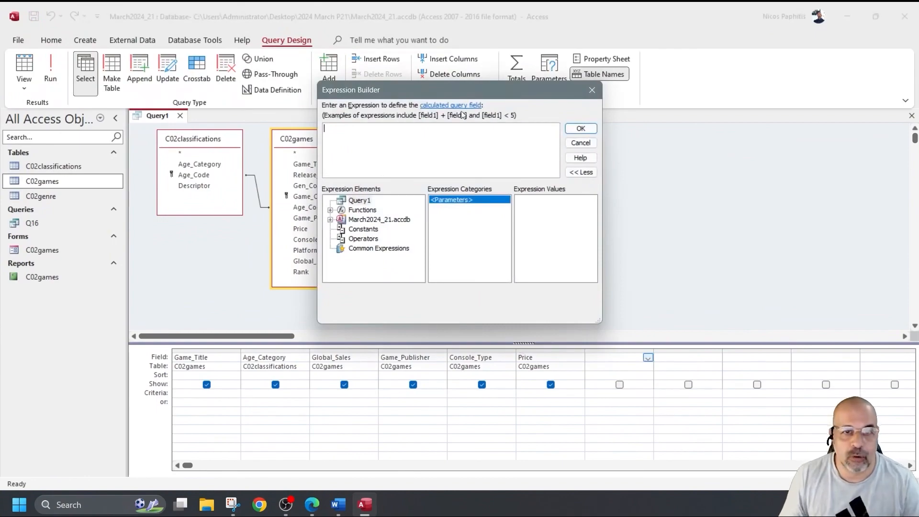
pyautogui.moveTo(475, 88); pyautogui.dragTo(596, 87)
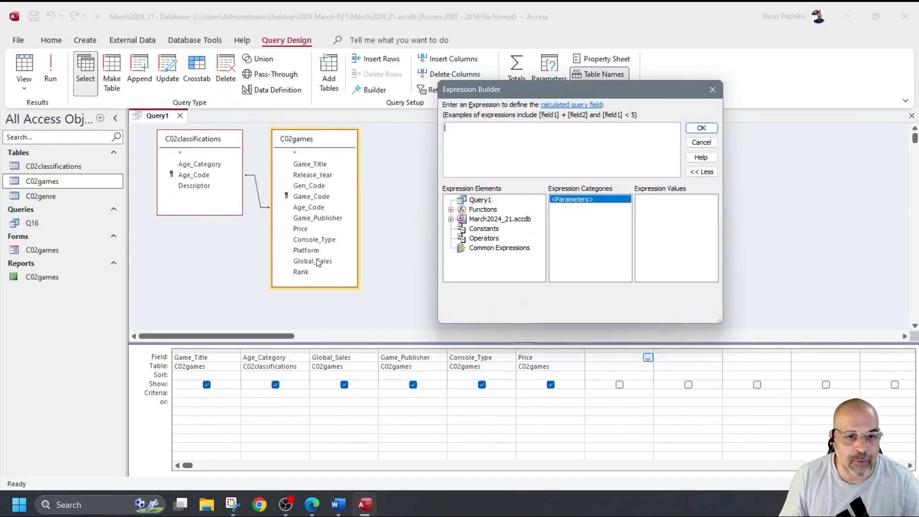
pyautogui.click(451, 219)
pyautogui.click(463, 229)
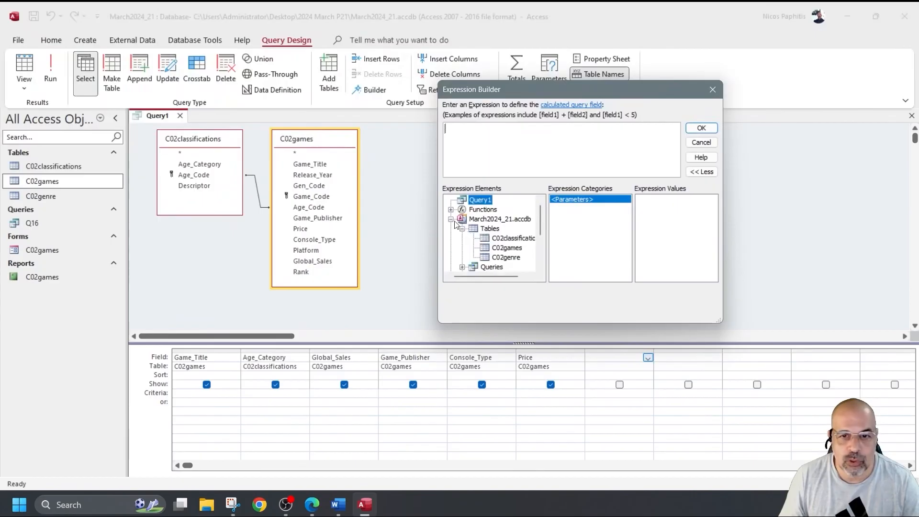
pyautogui.click(508, 248)
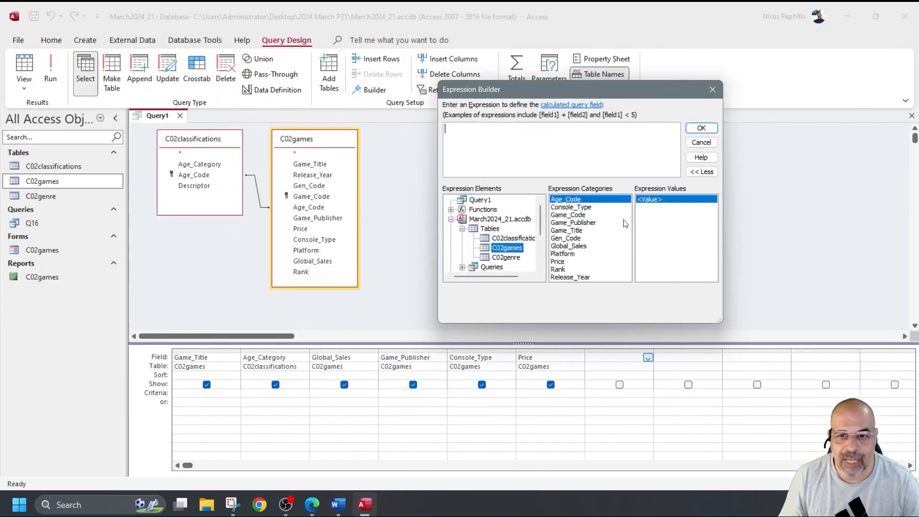
pyautogui.doubleClick(571, 248)
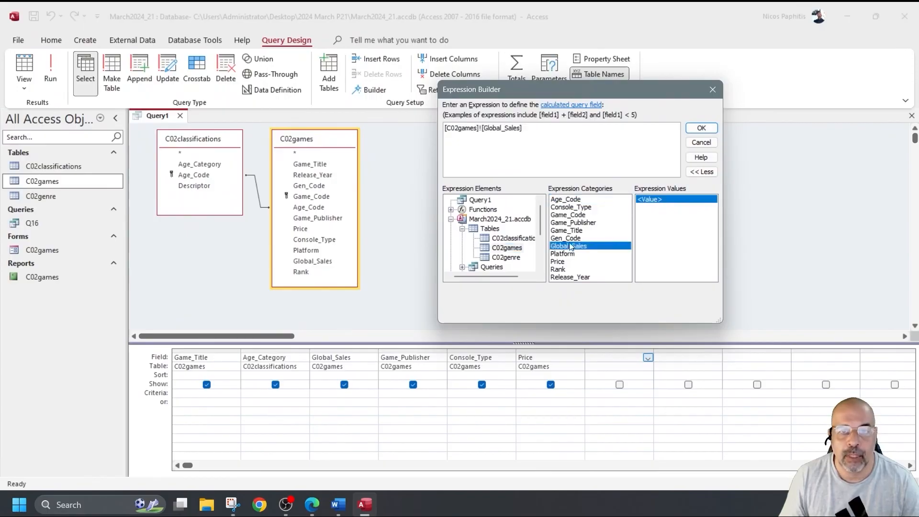
pyautogui.write('/')
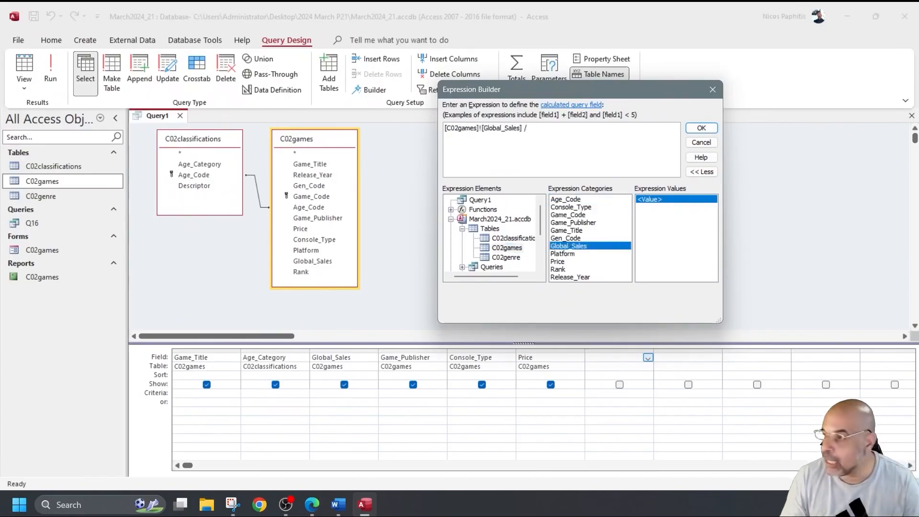
pyautogui.write('354')
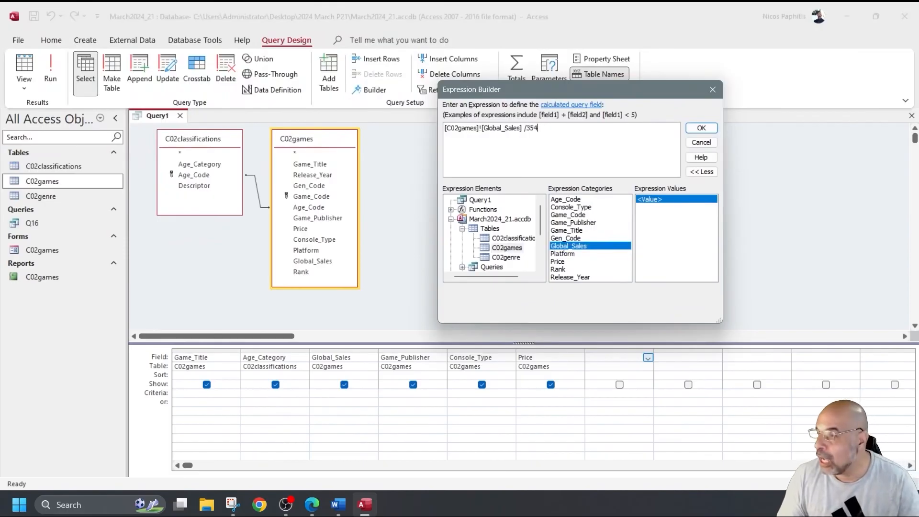
pyautogui.write('*100')
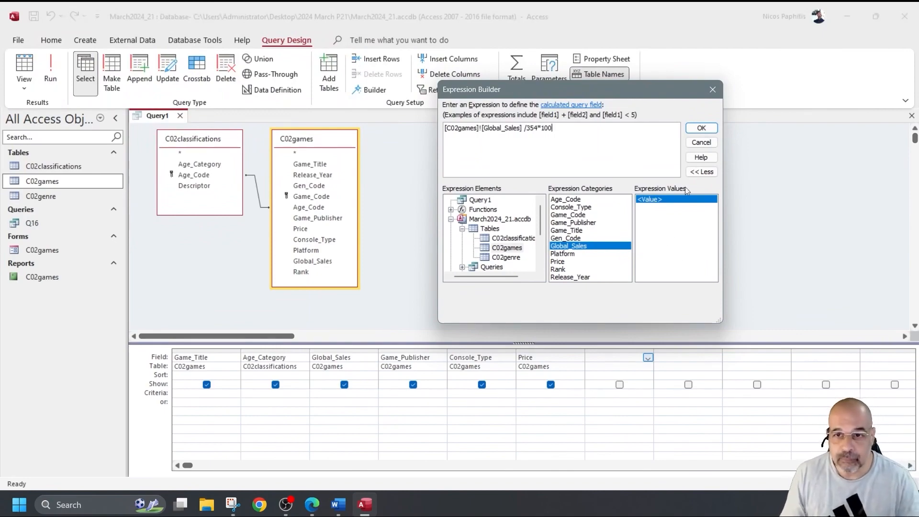
pyautogui.click(701, 129)
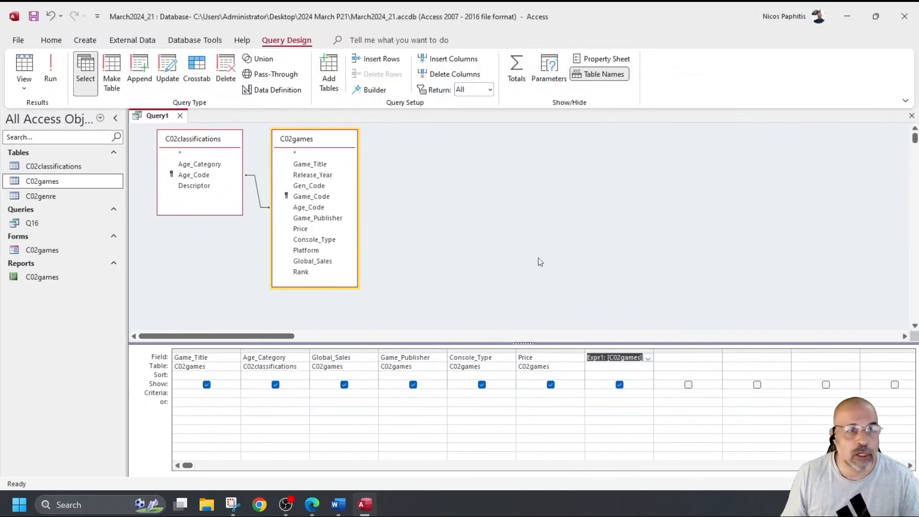
# Step: Run the query, widen the Expr1 column to read its decimal values, then return to Design view
pyautogui.click(56, 62)
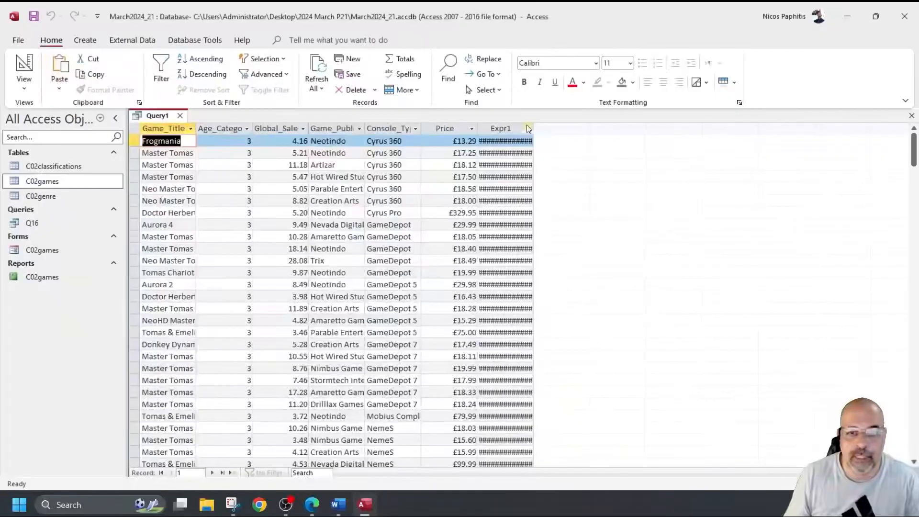
pyautogui.moveTo(533, 129); pyautogui.dragTo(621, 134)
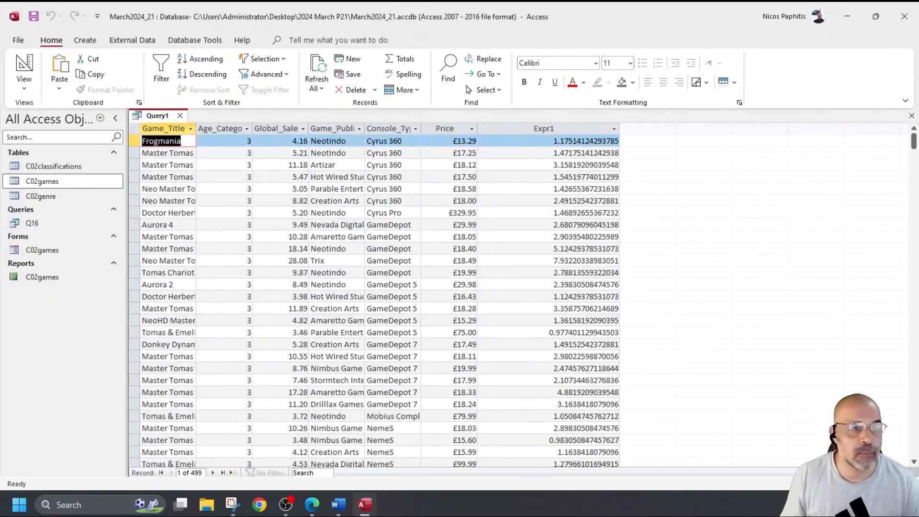
pyautogui.click(26, 66)
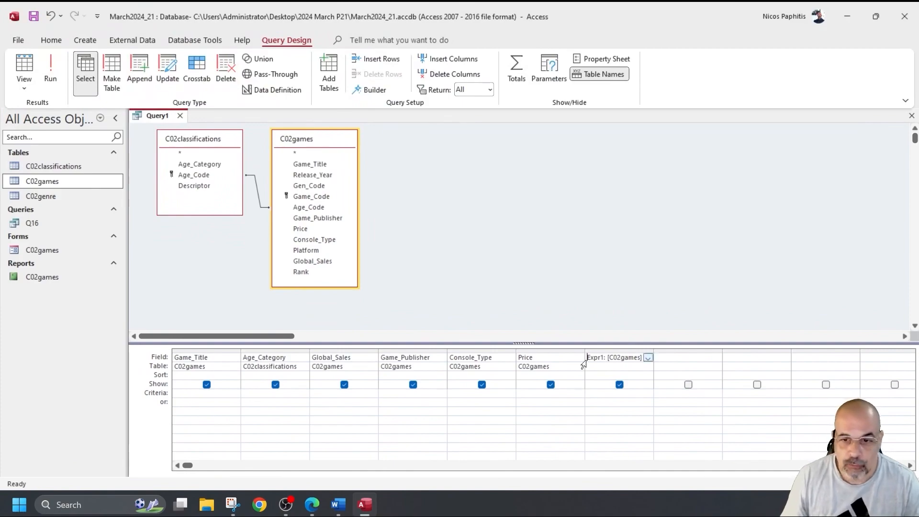
# Step: Set the Expr1 field's Format property to Fixed with 2 decimal places
pyautogui.rightClick(604, 361)
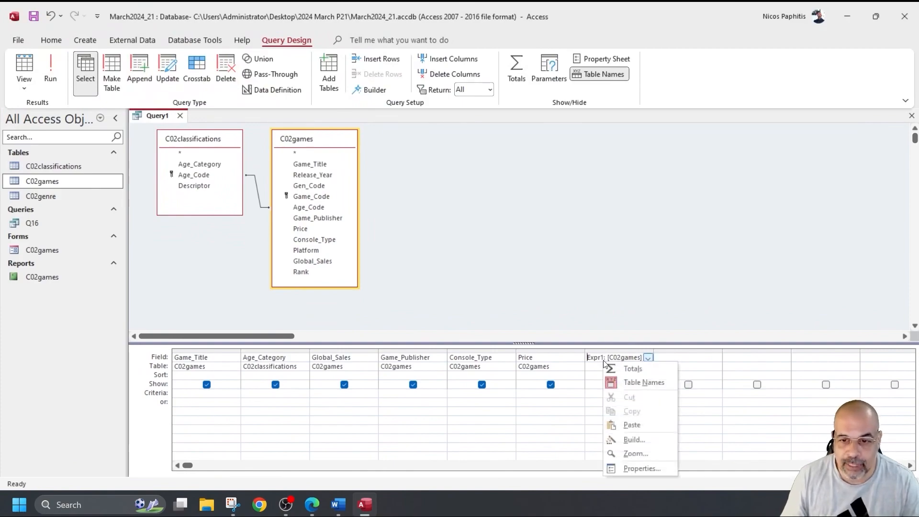
pyautogui.click(641, 469)
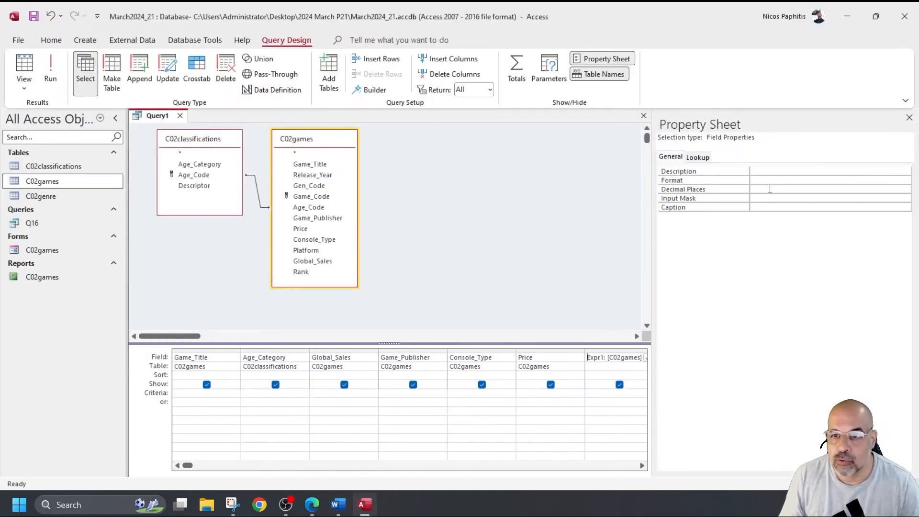
pyautogui.click(753, 181)
pyautogui.click(906, 181)
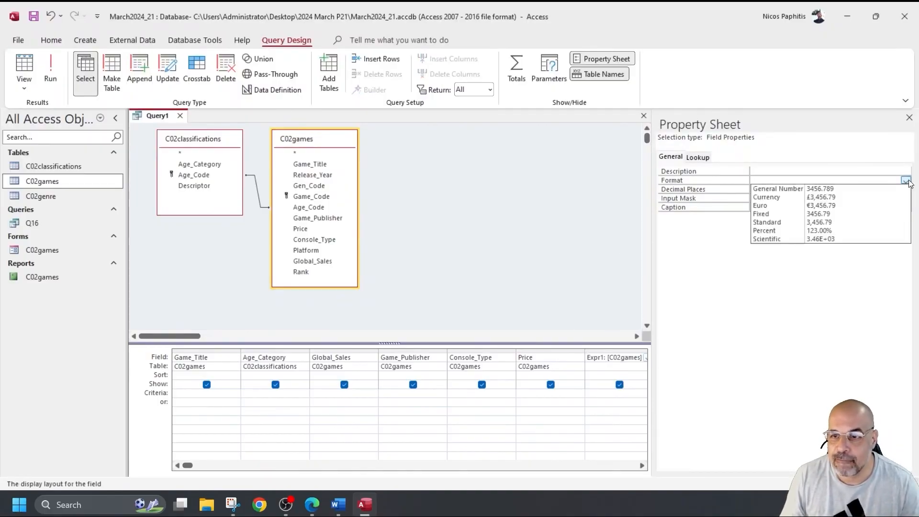
pyautogui.click(761, 216)
pyautogui.press('Return')
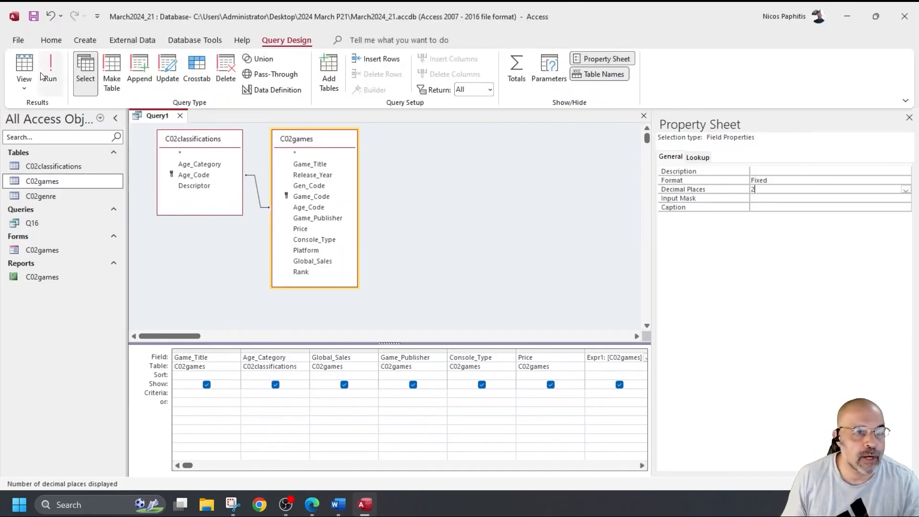
# Step: Run the query to check the rounded Expr1 values, narrow that column, and return to Design view
pyautogui.click(57, 69)
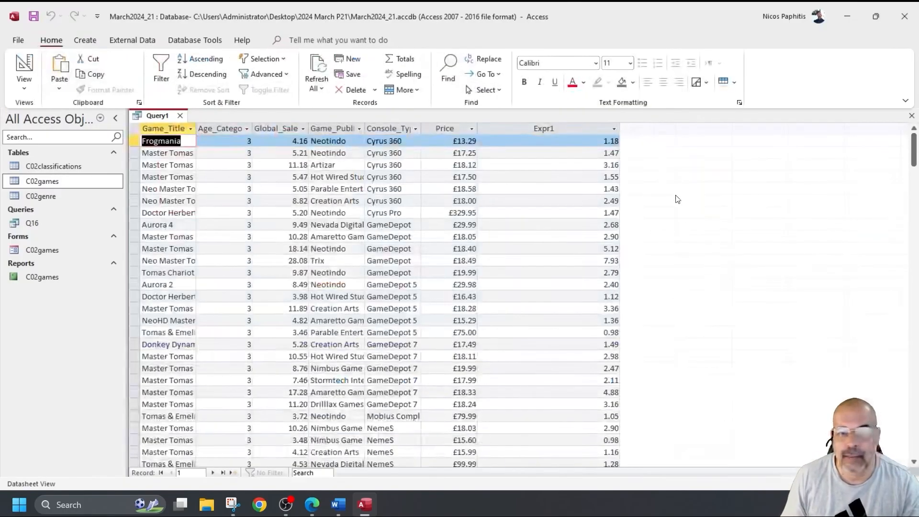
pyautogui.click(586, 126)
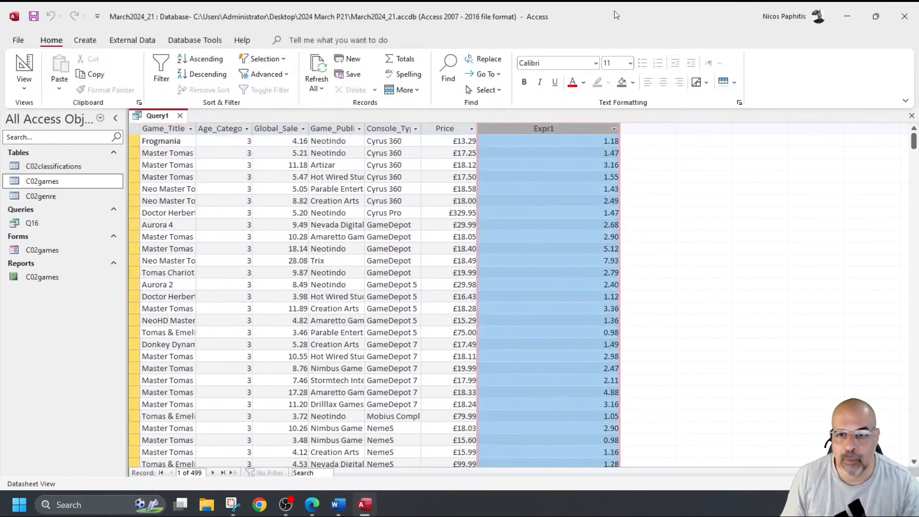
pyautogui.moveTo(621, 129); pyautogui.dragTo(552, 128)
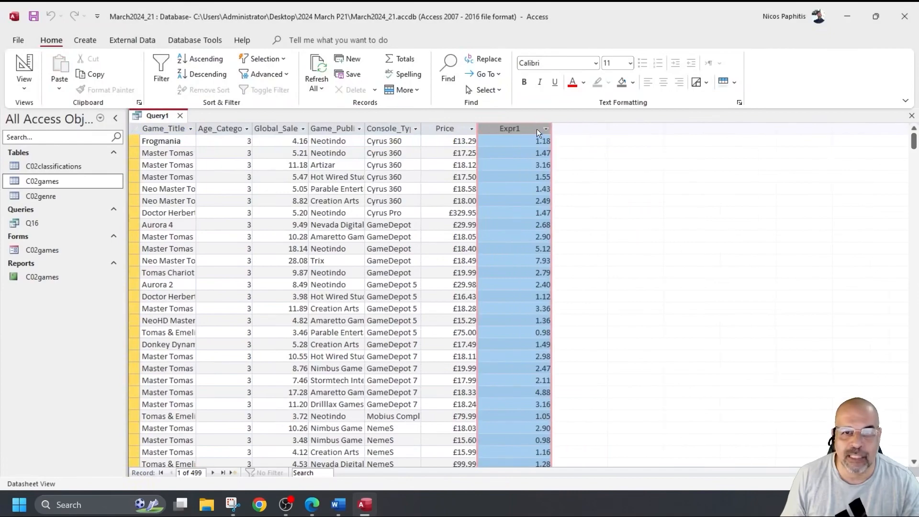
pyautogui.click(24, 65)
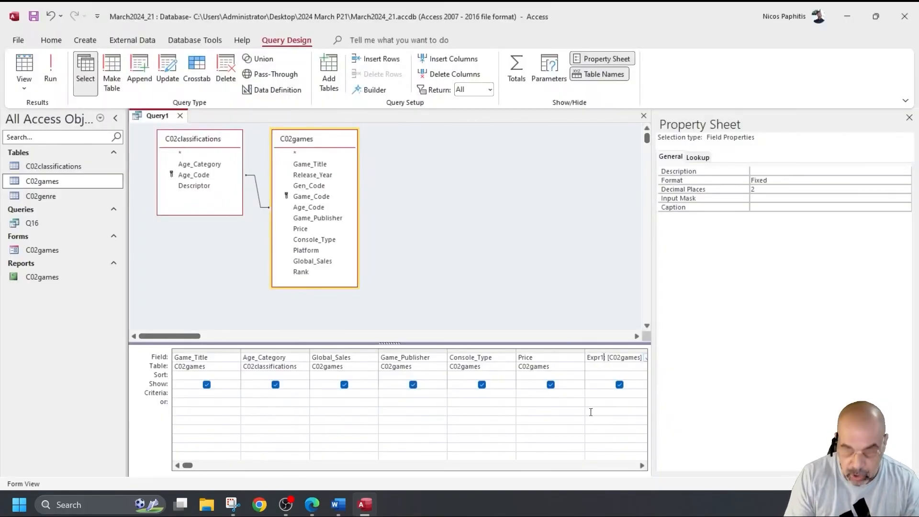
# Step: Rename the calculated column from Expr1 to Sales_% and run the query to check it
pyautogui.press('BackSpace')
pyautogui.press('BackSpace')
pyautogui.press('BackSpace')
pyautogui.press('BackSpace')
pyautogui.press('BackSpace')
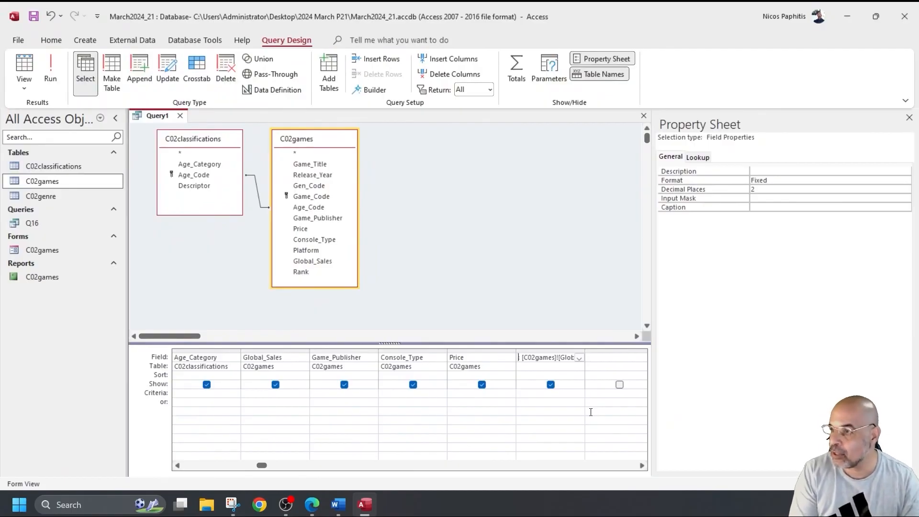
pyautogui.write('Swale')
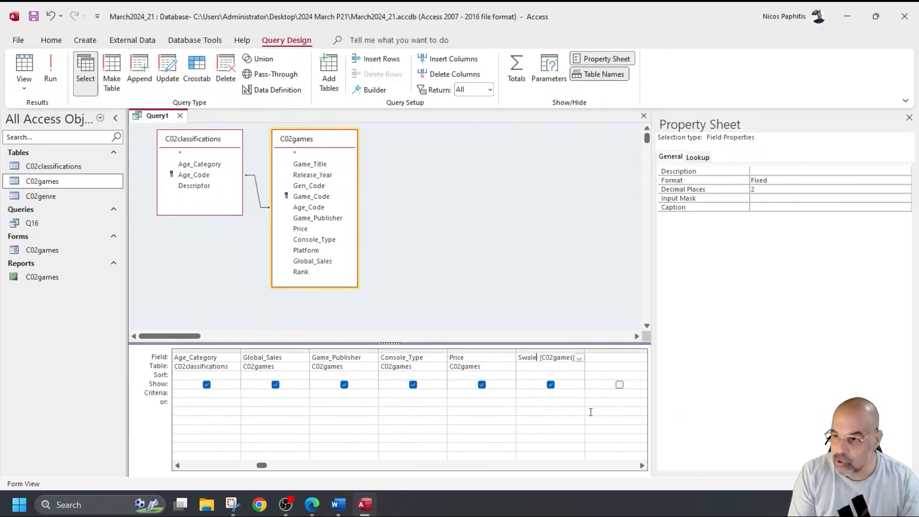
pyautogui.press('BackSpace')
pyautogui.press('BackSpace')
pyautogui.press('BackSpace')
pyautogui.press('BackSpace')
pyautogui.write('ales_')
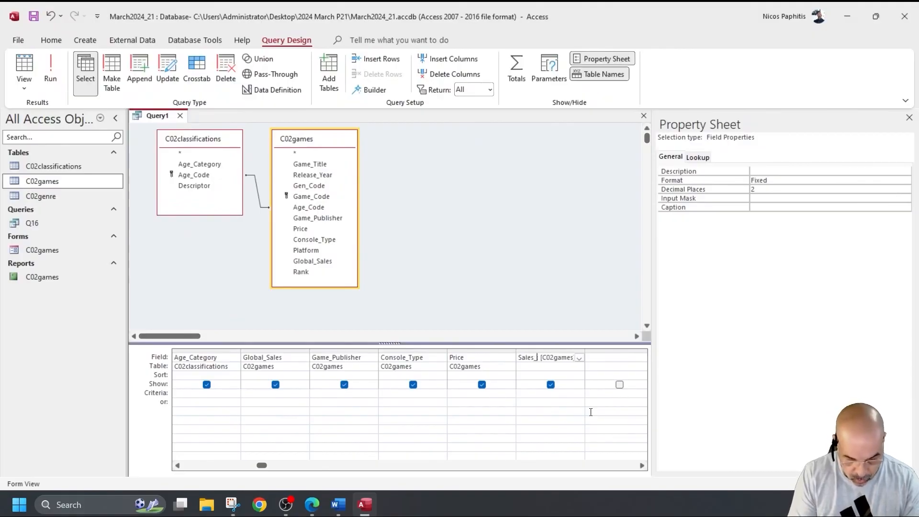
pyautogui.write('%')
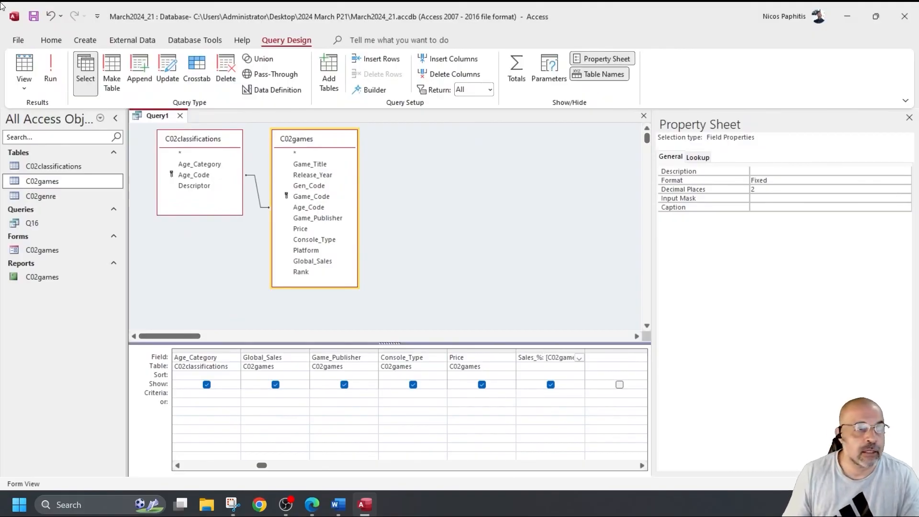
pyautogui.click(50, 69)
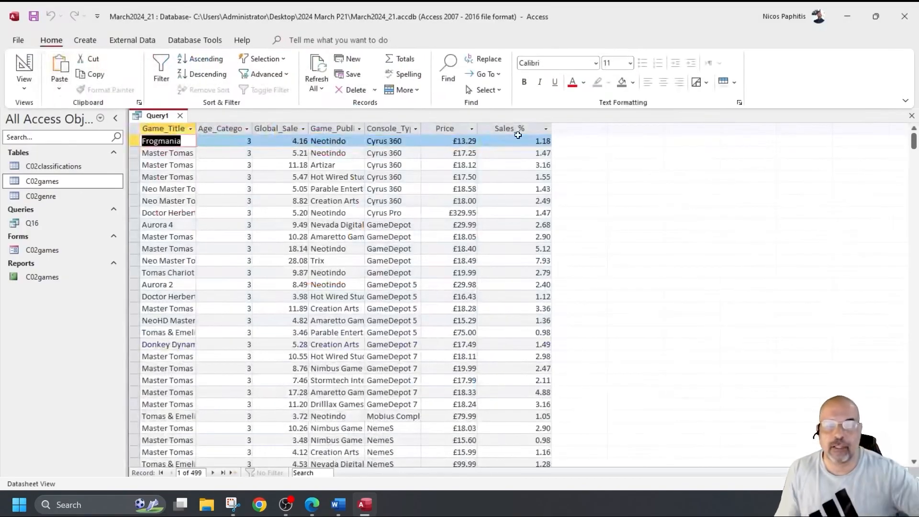
pyautogui.click(518, 126)
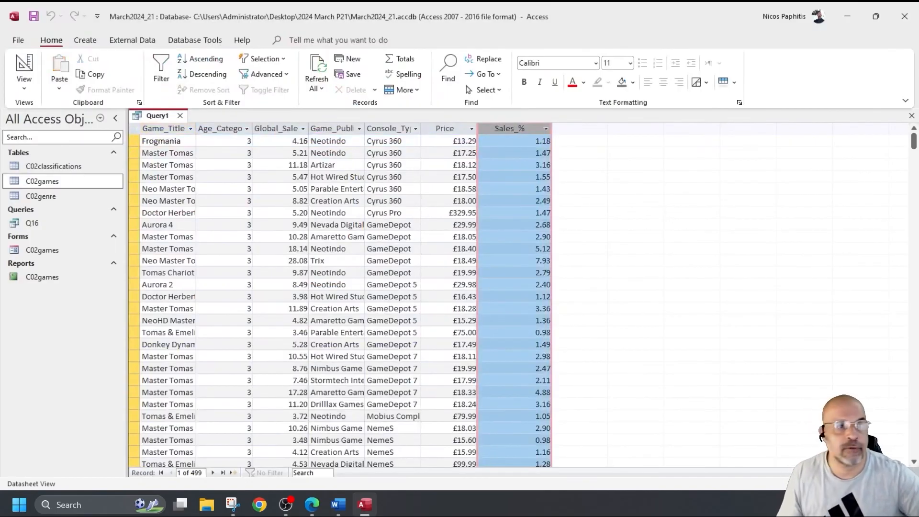
# Step: Save the query as Q17
pyautogui.click(33, 17)
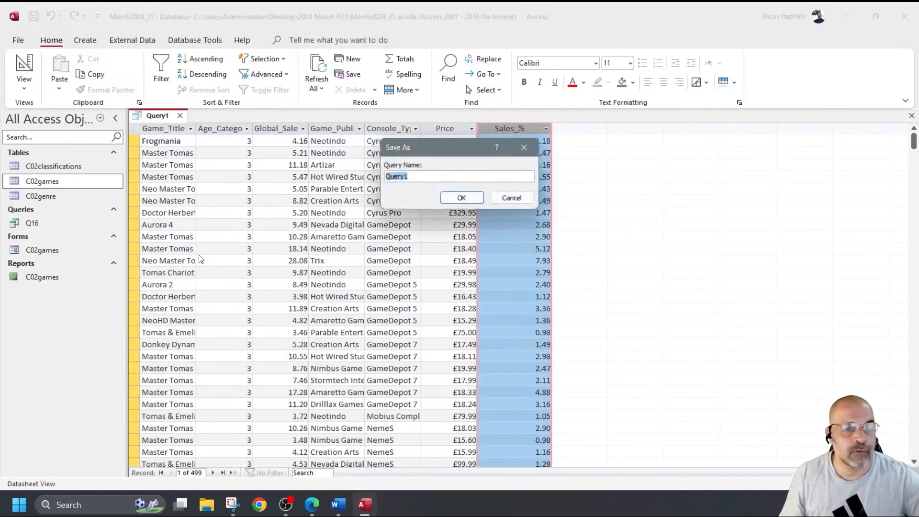
pyautogui.write('Q17')
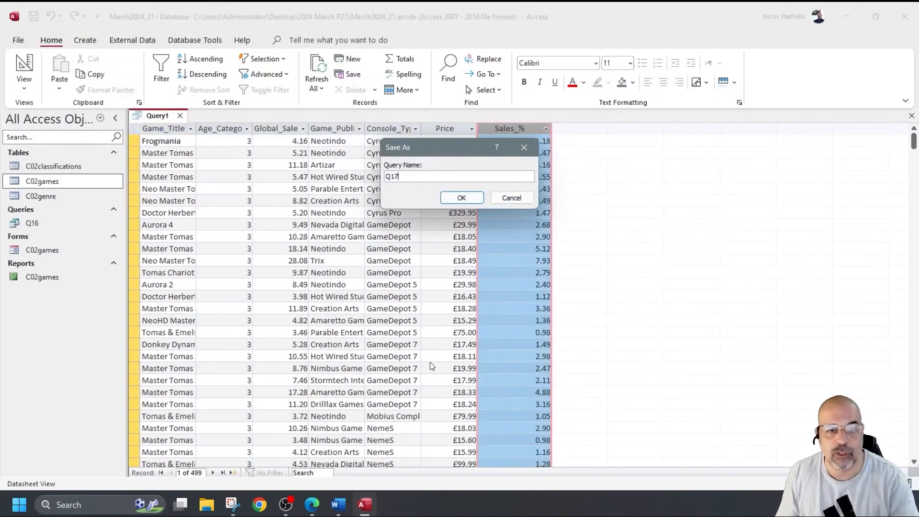
pyautogui.click(457, 198)
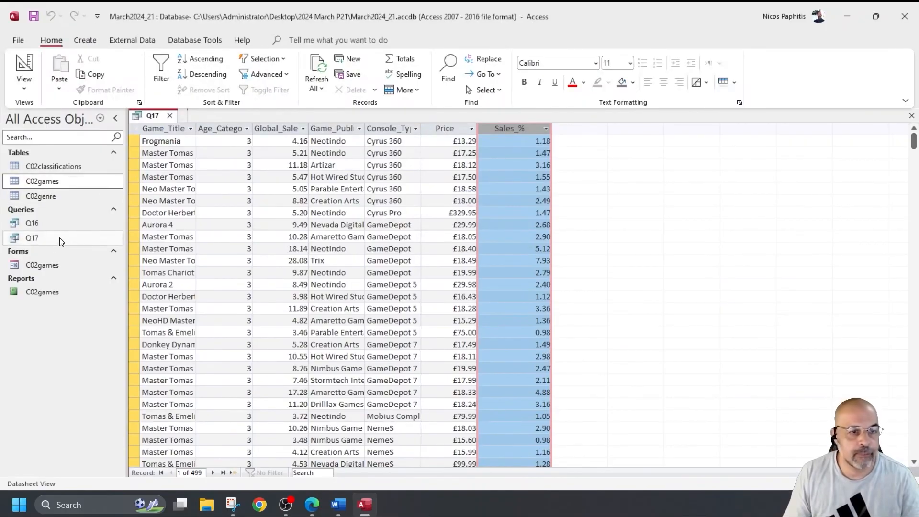
# Step: In Q17's design, enter the Game_Title criterion Like "*Tomas*"
pyautogui.click(24, 65)
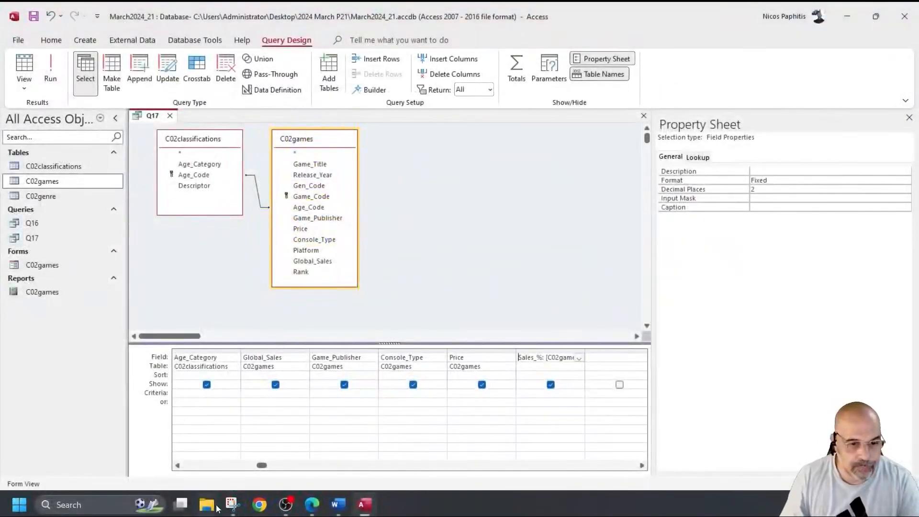
pyautogui.click(219, 466)
pyautogui.click(195, 398)
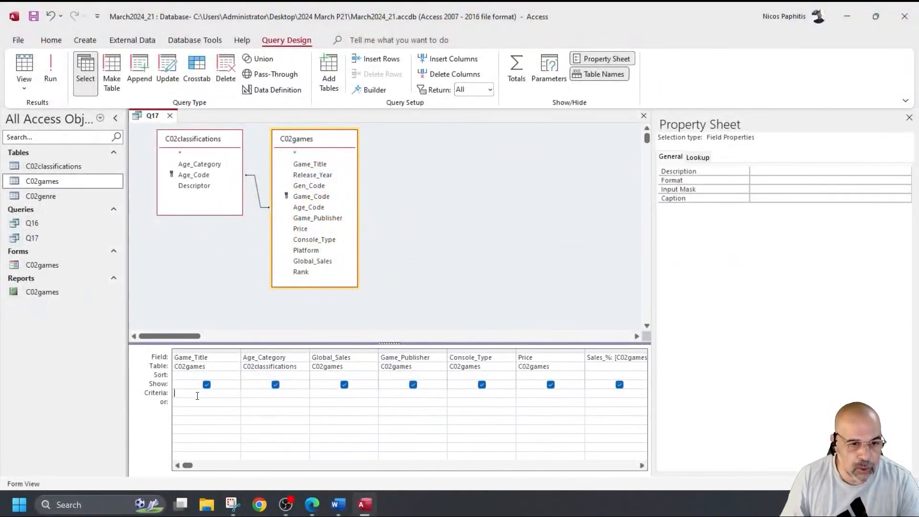
pyautogui.write('Like')
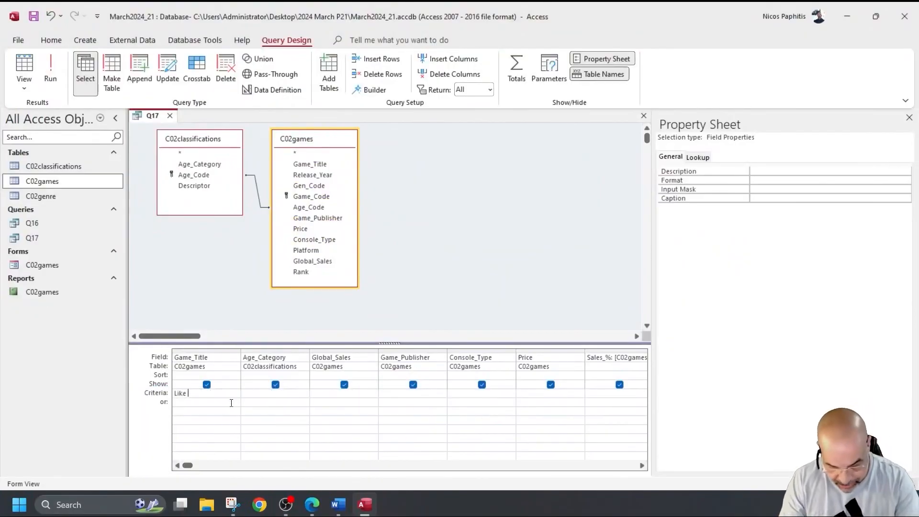
pyautogui.write('Tomas*')
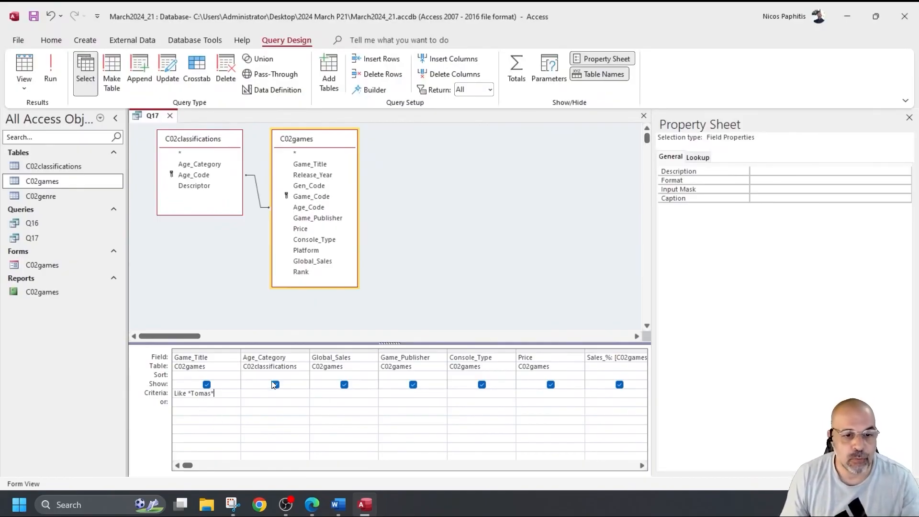
# Step: Run Q17 to confirm 55 Tomas-titled games, widening Game_Title, then return to Design view
pyautogui.click(50, 72)
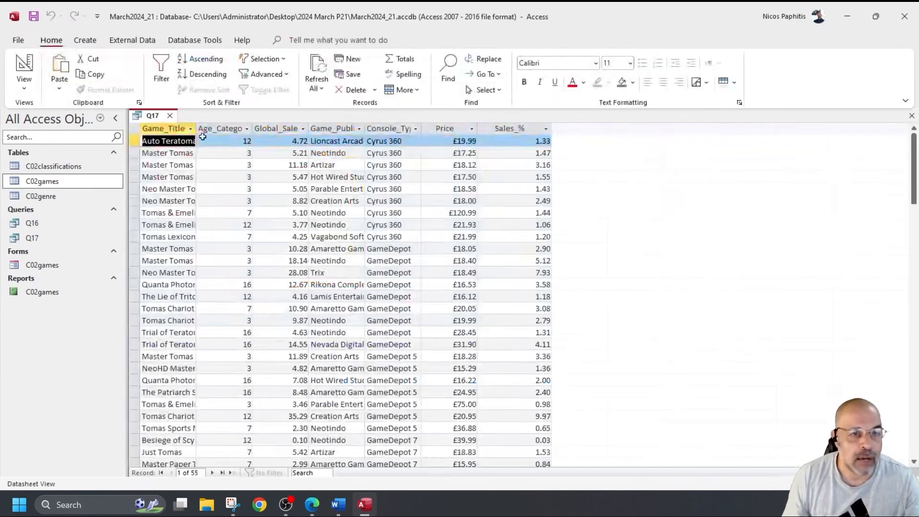
pyautogui.doubleClick(197, 130)
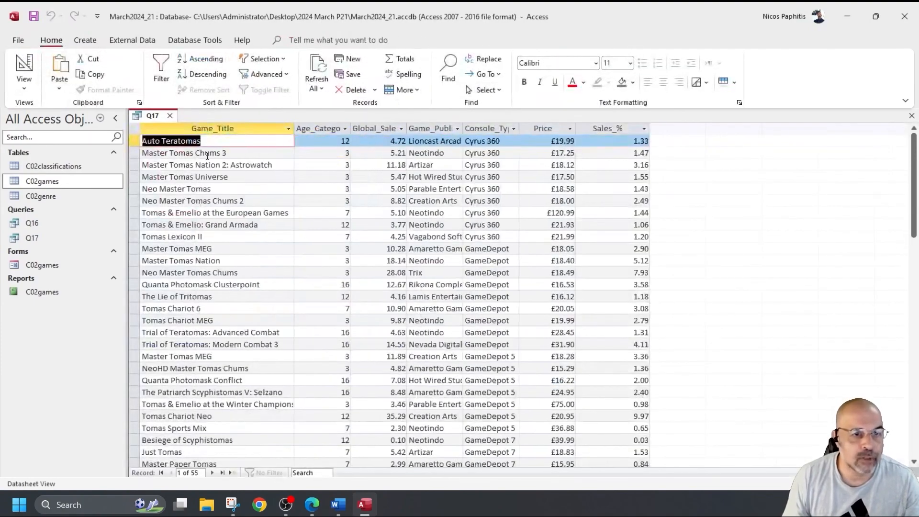
pyautogui.moveTo(178, 141); pyautogui.dragTo(193, 155)
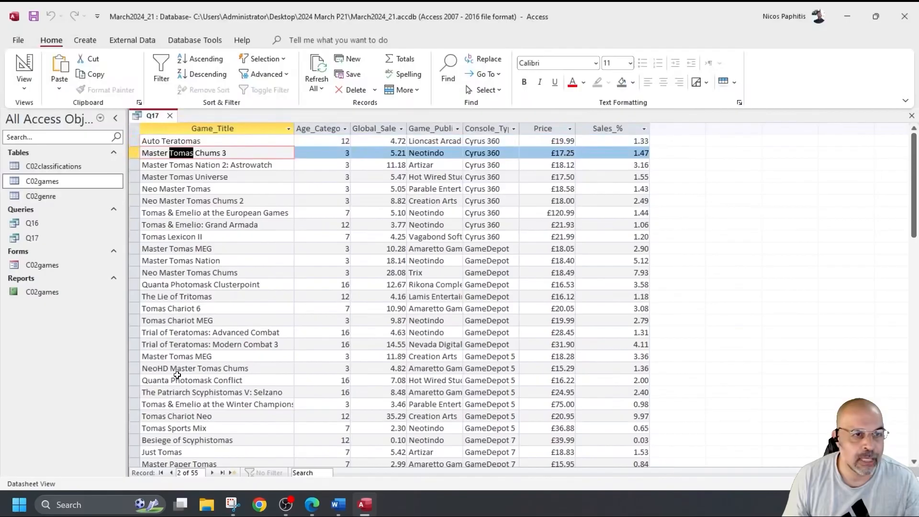
pyautogui.click(24, 67)
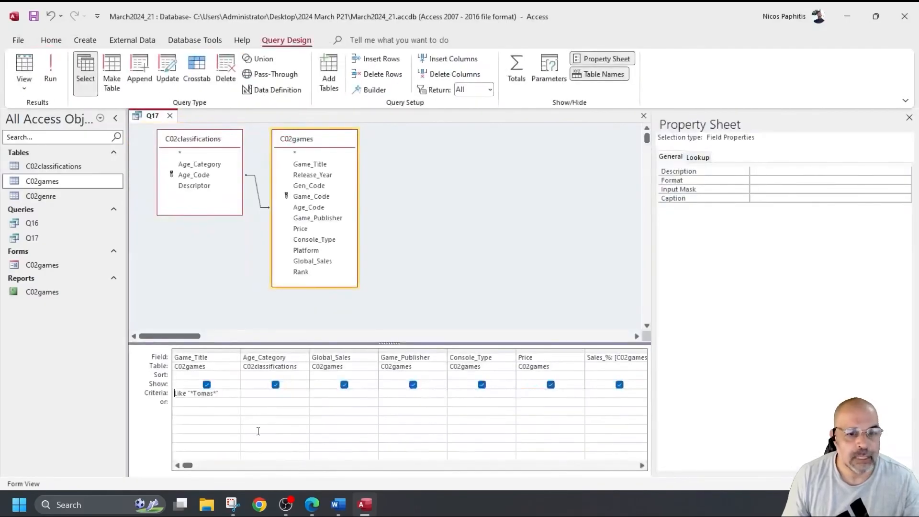
# Step: Add C02games' Age_Code field as a new last column in the Q17 design grid
pyautogui.click(271, 395)
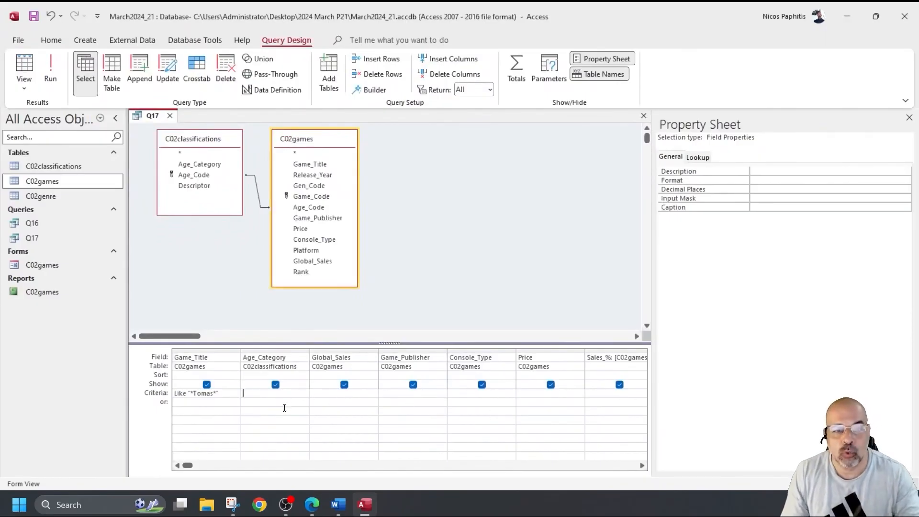
pyautogui.click(642, 465)
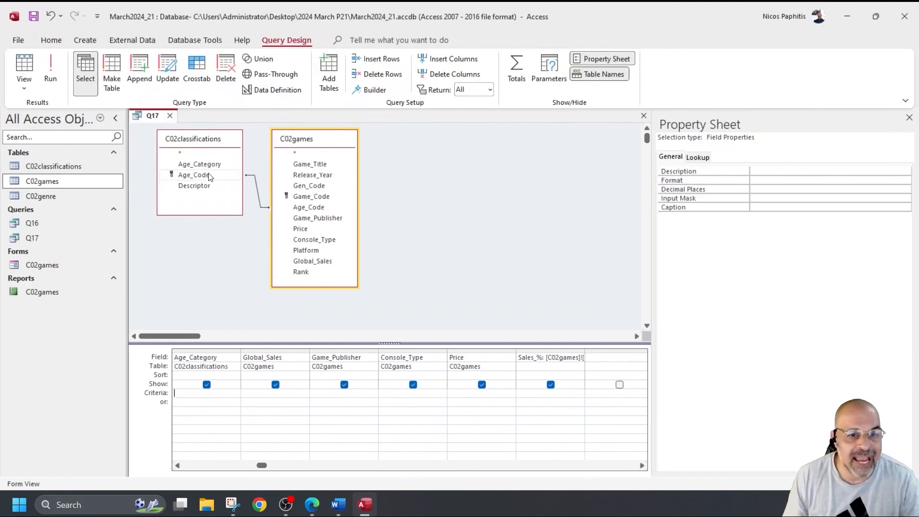
pyautogui.doubleClick(320, 209)
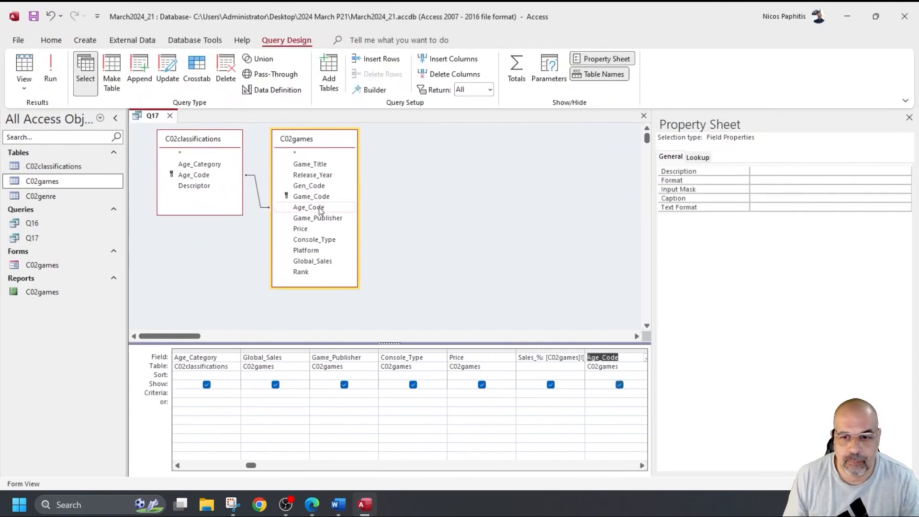
# Step: Set the Age_Code criterion to "C3" Or "C7" and run Q17, returning 42 Tomas games
pyautogui.click(51, 72)
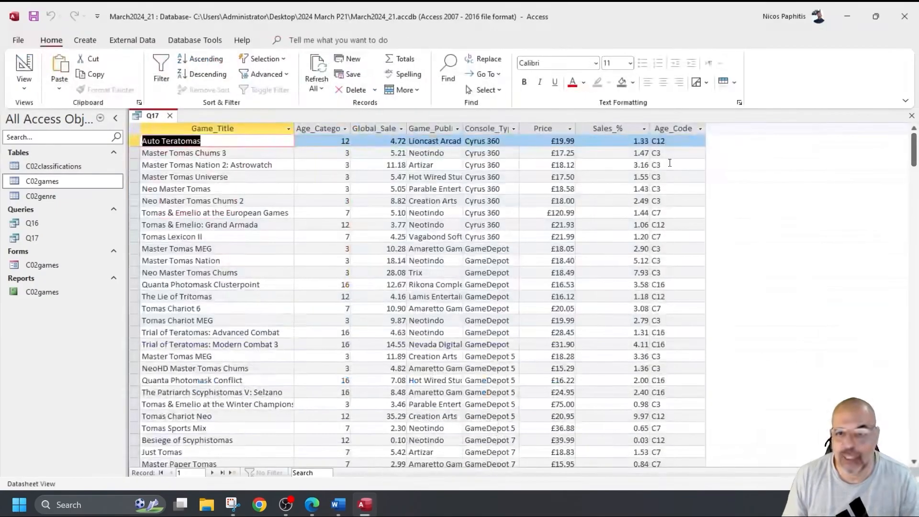
pyautogui.click(29, 66)
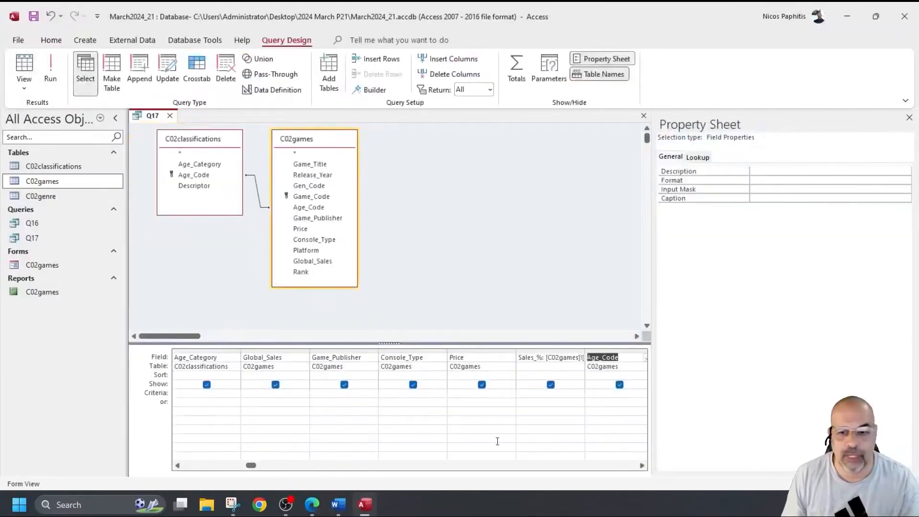
pyautogui.click(590, 394)
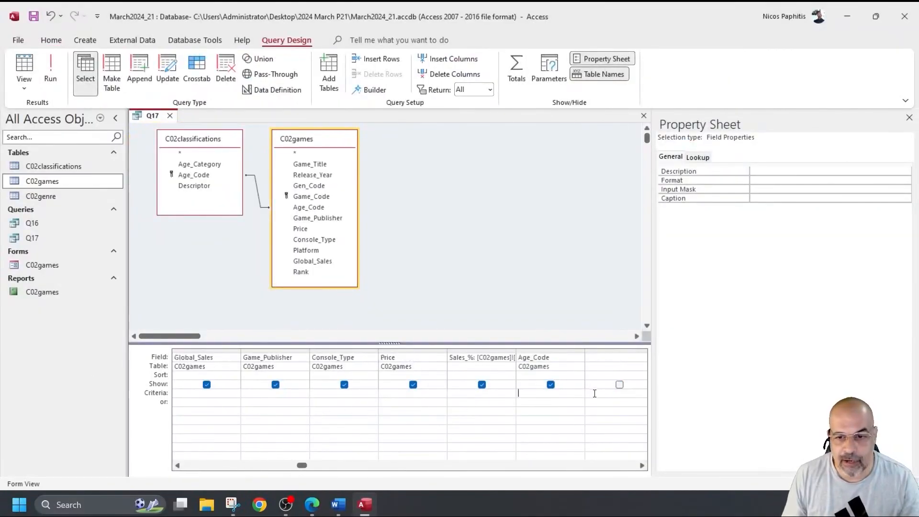
pyautogui.write('C# ')
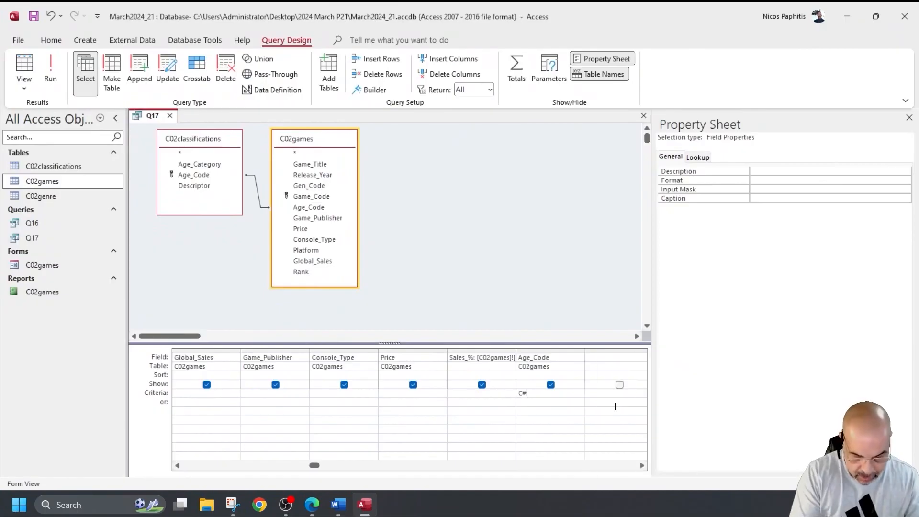
pyautogui.write('OR C&')
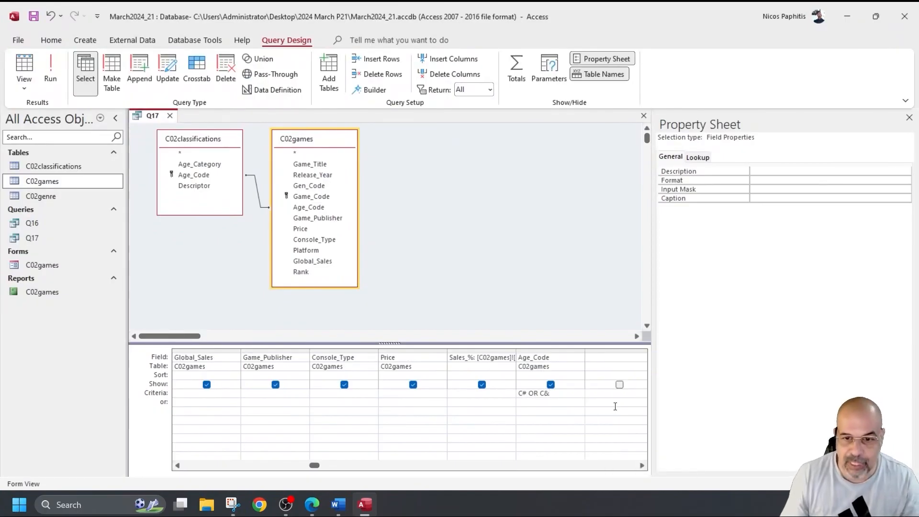
pyautogui.press('BackSpace')
pyautogui.press('BackSpace')
pyautogui.press('BackSpace')
pyautogui.press('BackSpace')
pyautogui.press('BackSpace')
pyautogui.press('BackSpace')
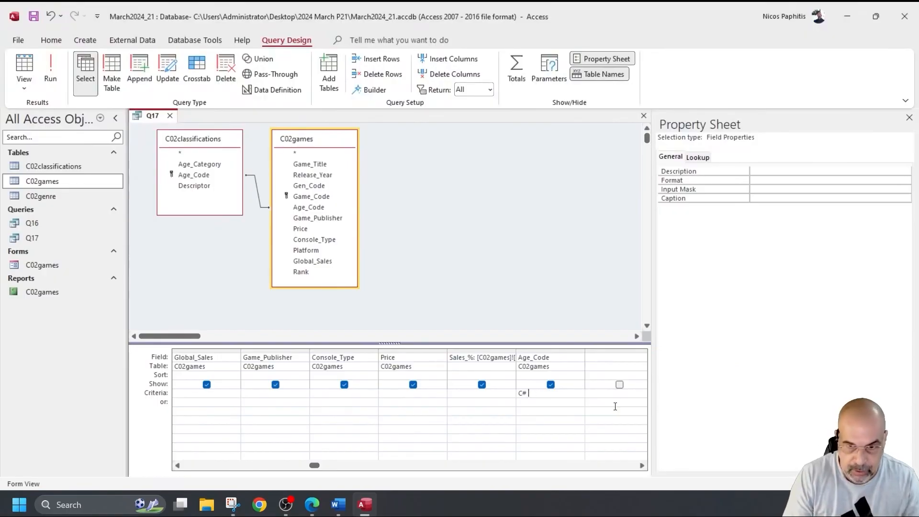
pyautogui.write('3 OR C7')
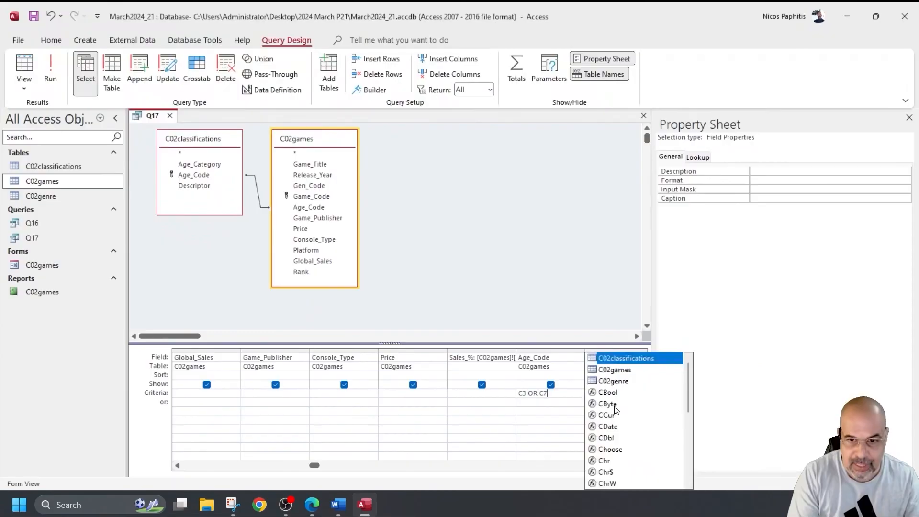
pyautogui.click(495, 392)
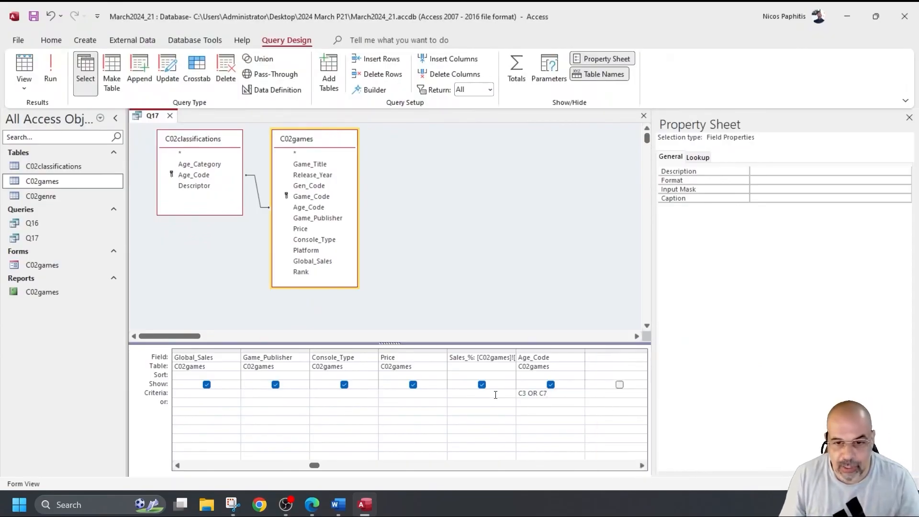
pyautogui.click(536, 393)
pyautogui.doubleClick(537, 393)
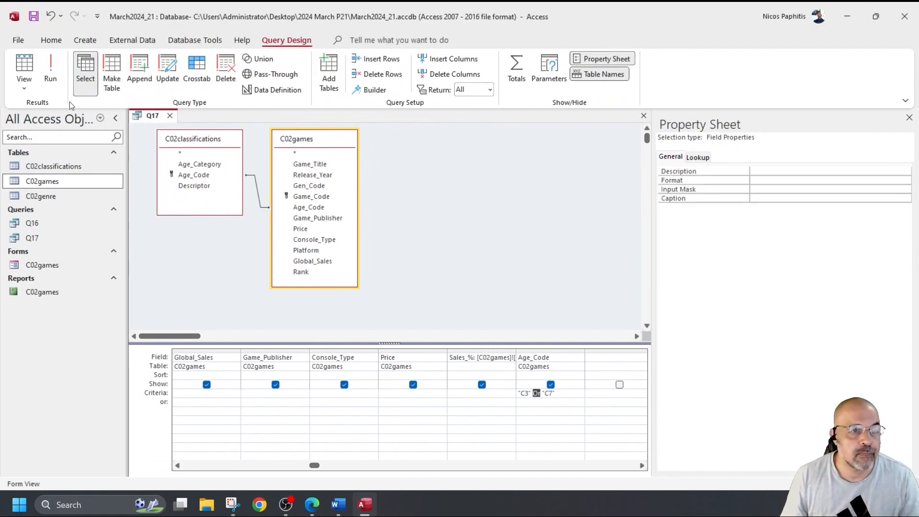
pyautogui.click(59, 66)
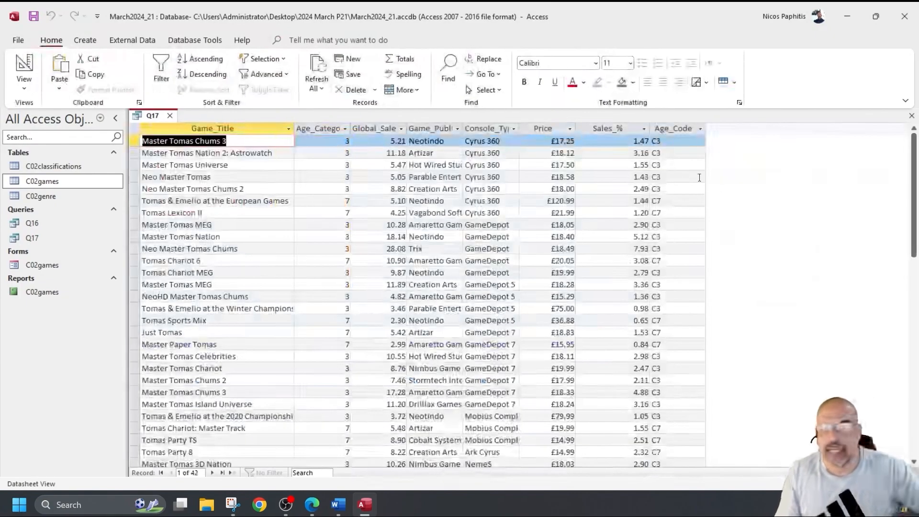
# Step: Untick Show for Age_Code so it filters Q17 without appearing, then rerun the query
pyautogui.scroll(-2, 662, 260)
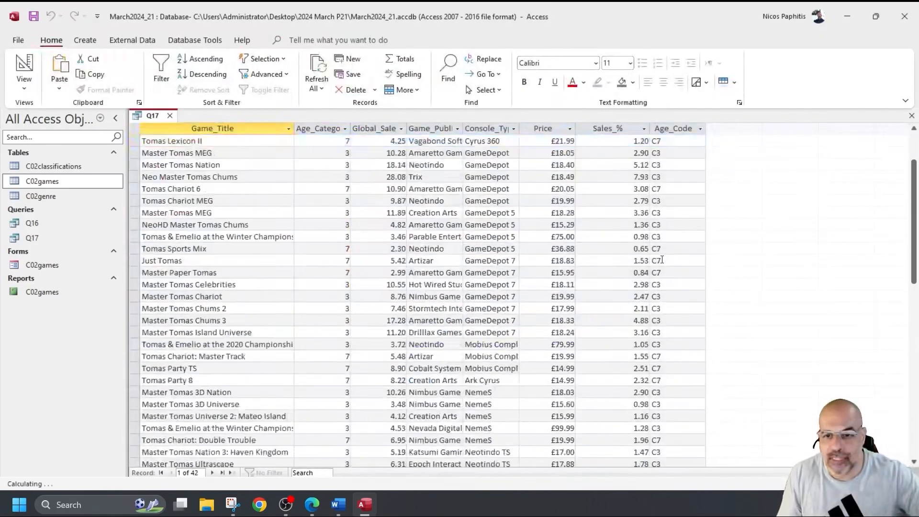
pyautogui.scroll(-7, 662, 260)
pyautogui.scroll(9, 659, 261)
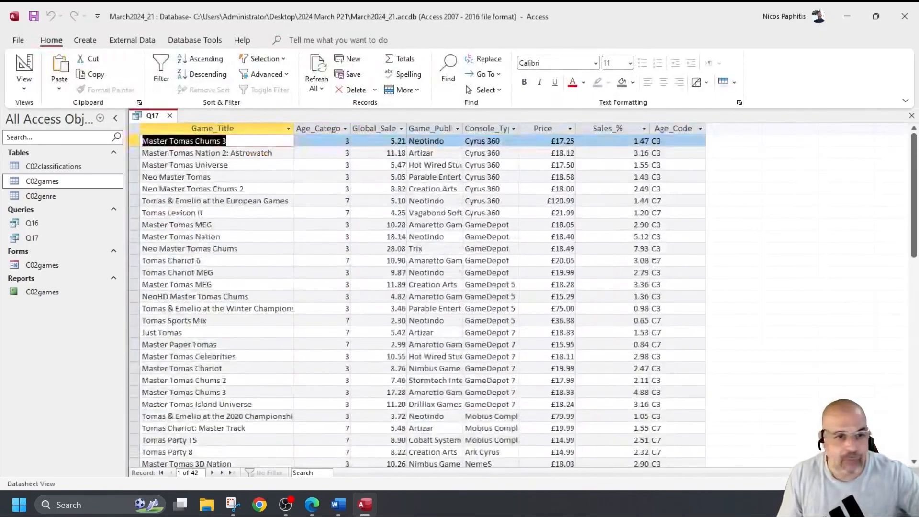
pyautogui.scroll(-6, 227, 163)
pyautogui.scroll(-1, 227, 178)
pyautogui.scroll(7, 227, 179)
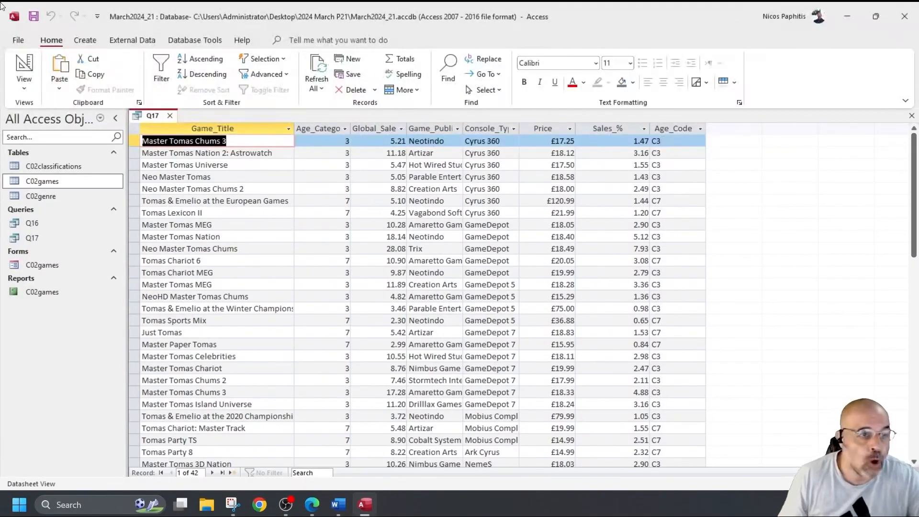
pyautogui.click(24, 67)
pyautogui.click(551, 385)
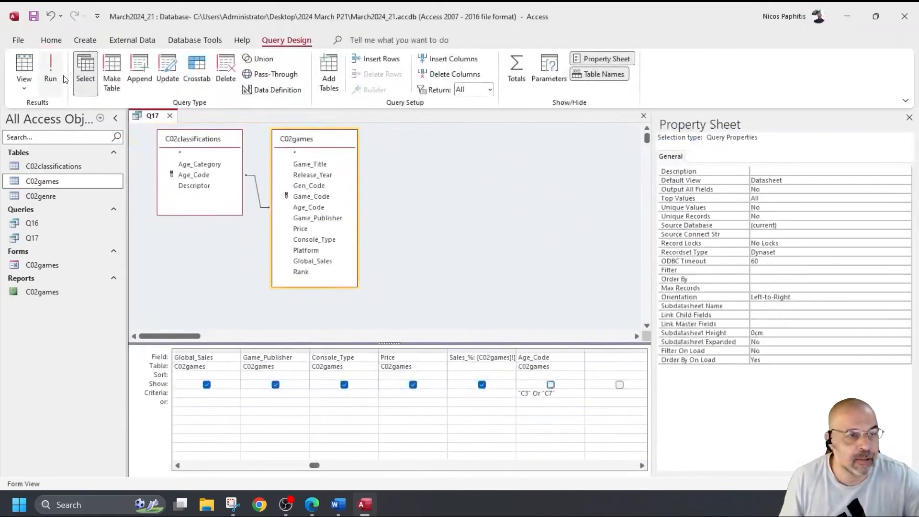
pyautogui.click(51, 67)
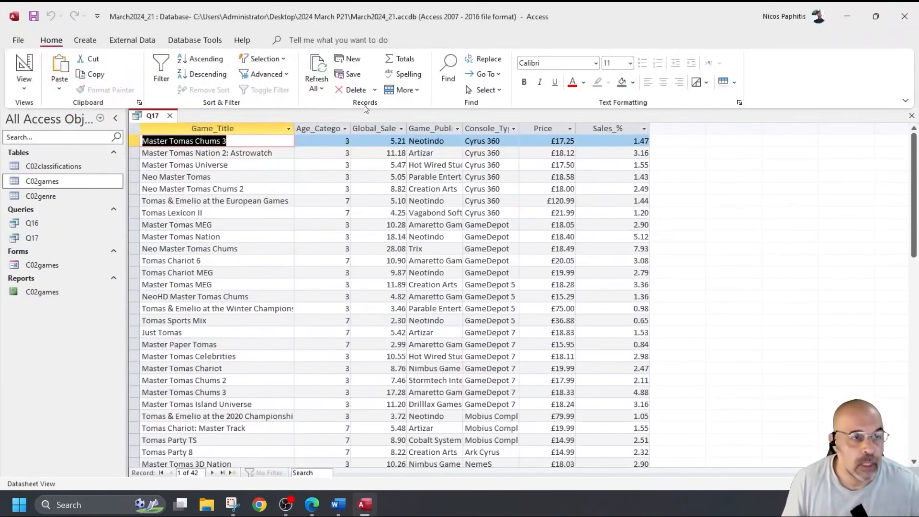
pyautogui.click(36, 71)
# Step: Highlight question 17's landscape, page-width and title requirements in the PDF, then erase the highlights
pyautogui.click(551, 385)
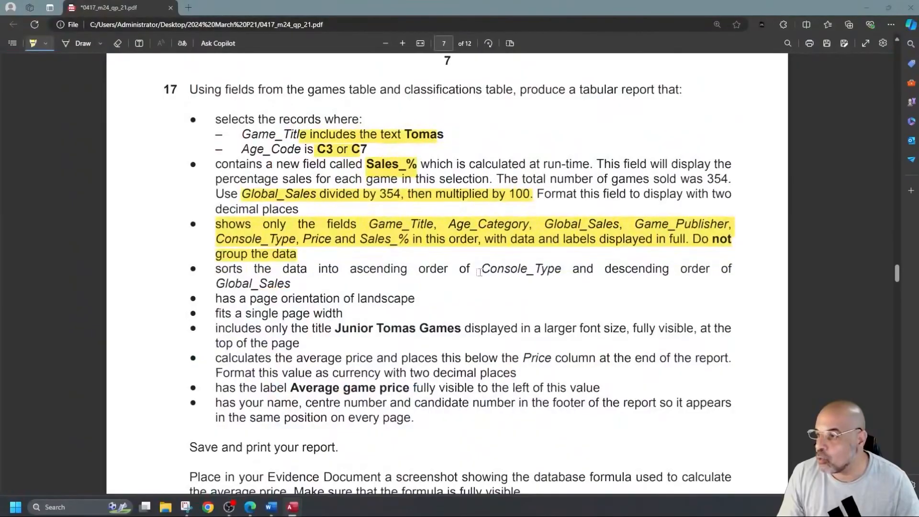
pyautogui.moveTo(284, 301); pyautogui.dragTo(468, 316)
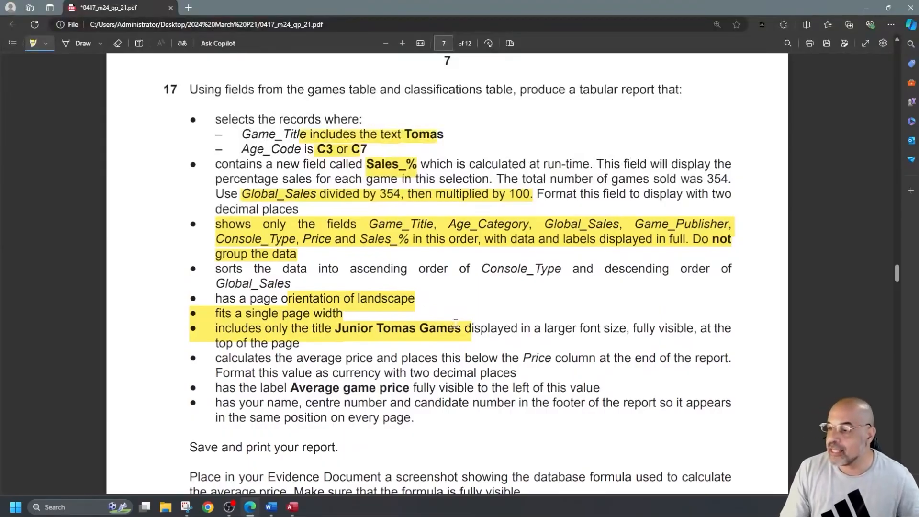
pyautogui.click(118, 43)
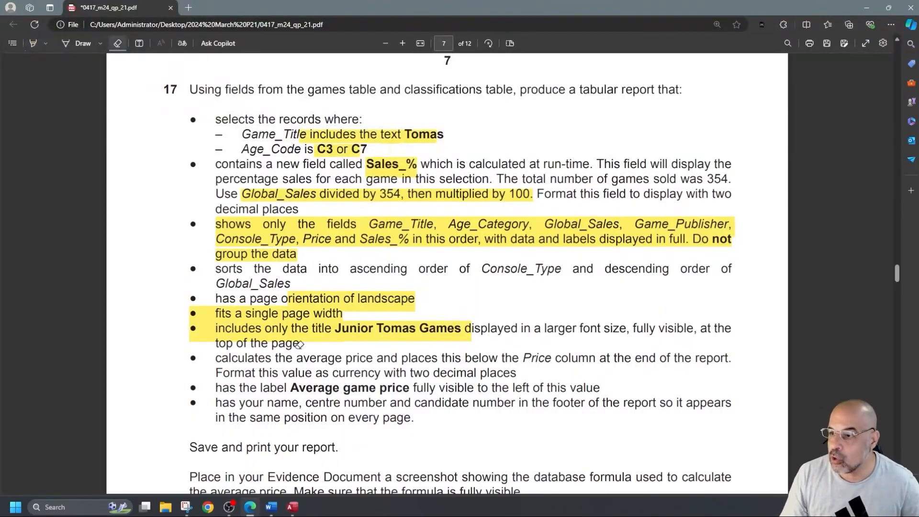
pyautogui.click(304, 294)
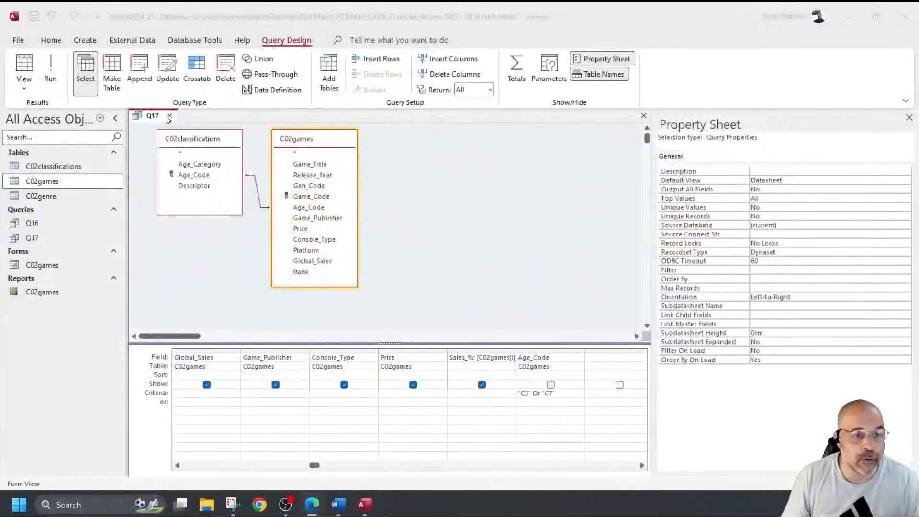
# Step: Close Q17 and start the Report Wizard based on Query: Q17
pyautogui.click(169, 116)
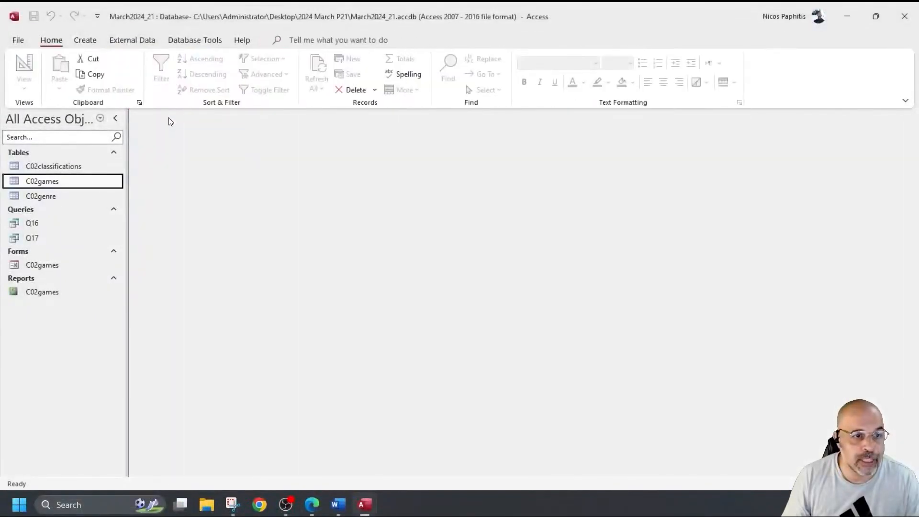
pyautogui.click(84, 40)
pyautogui.click(489, 66)
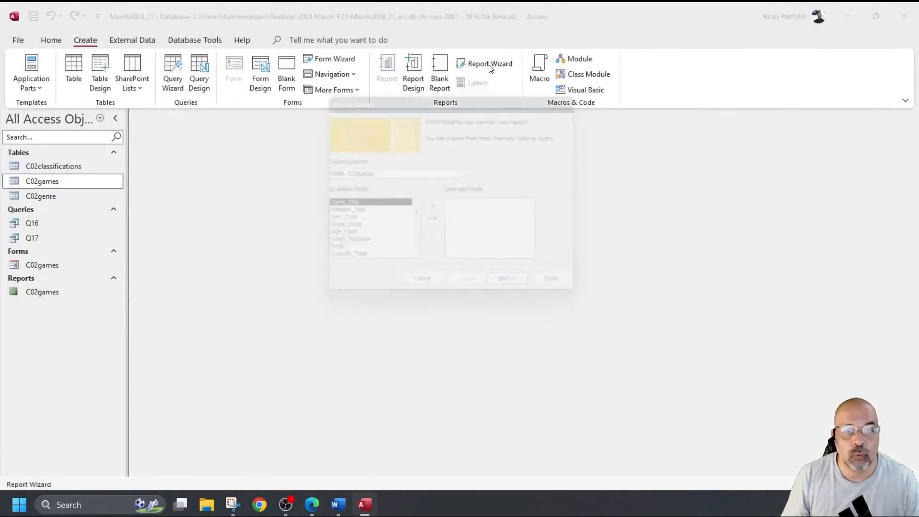
pyautogui.click(472, 177)
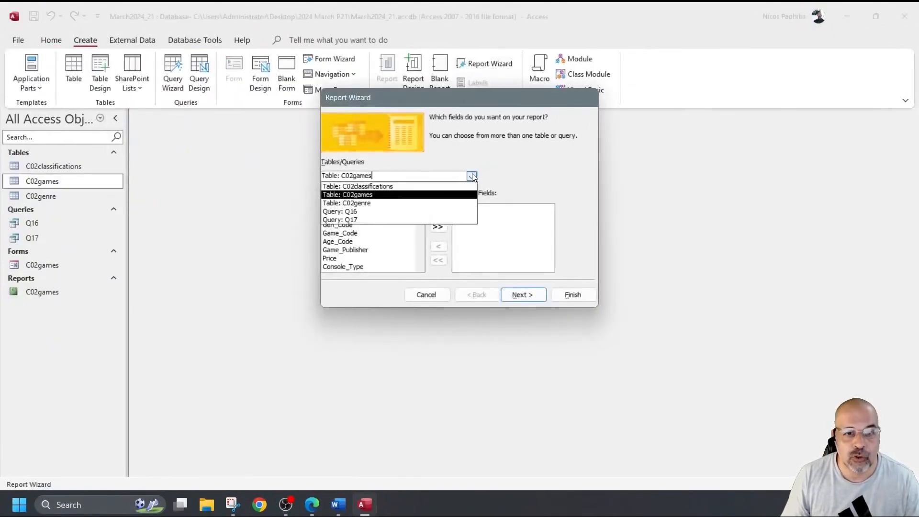
pyautogui.click(373, 217)
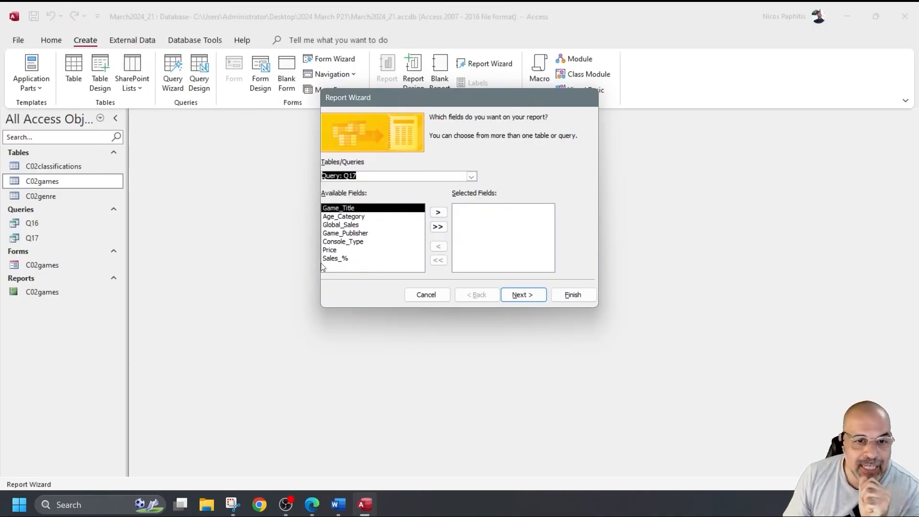
# Step: Add all seven Q17 fields, Game_Title through Sales_%, to the report and continue
pyautogui.click(435, 228)
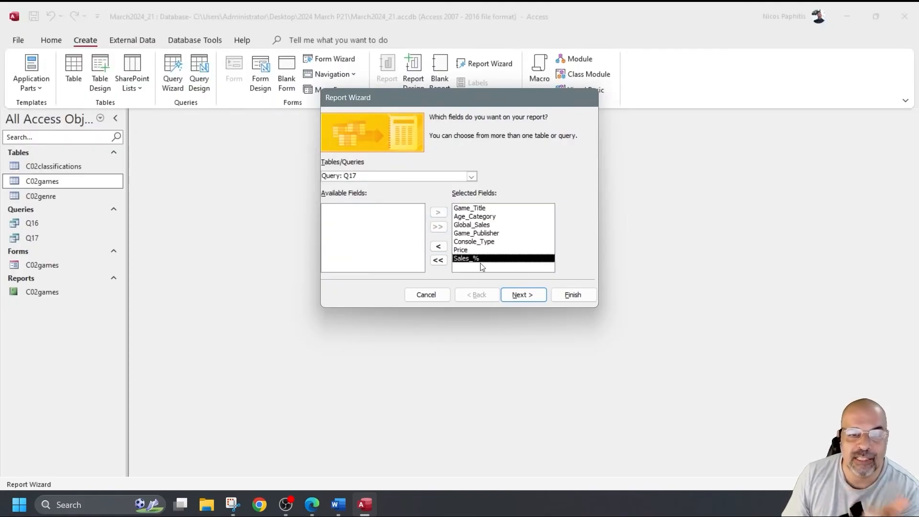
pyautogui.click(439, 247)
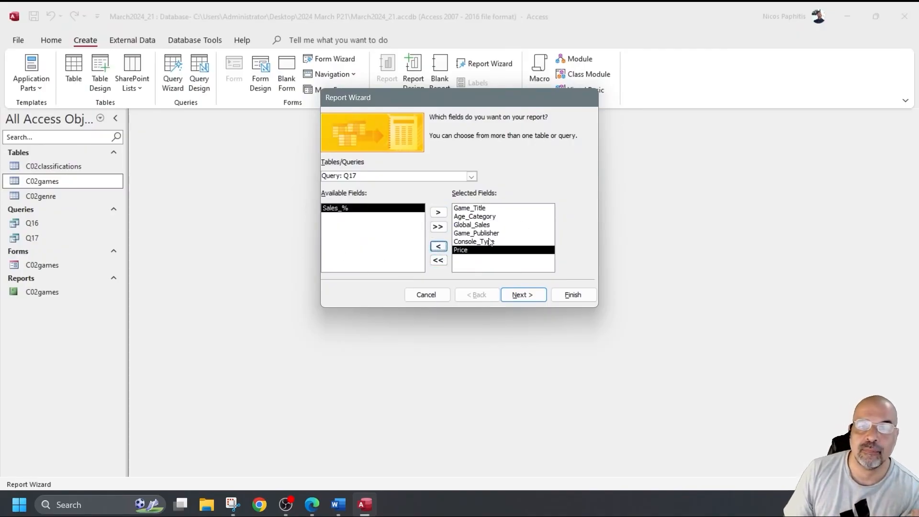
pyautogui.click(438, 213)
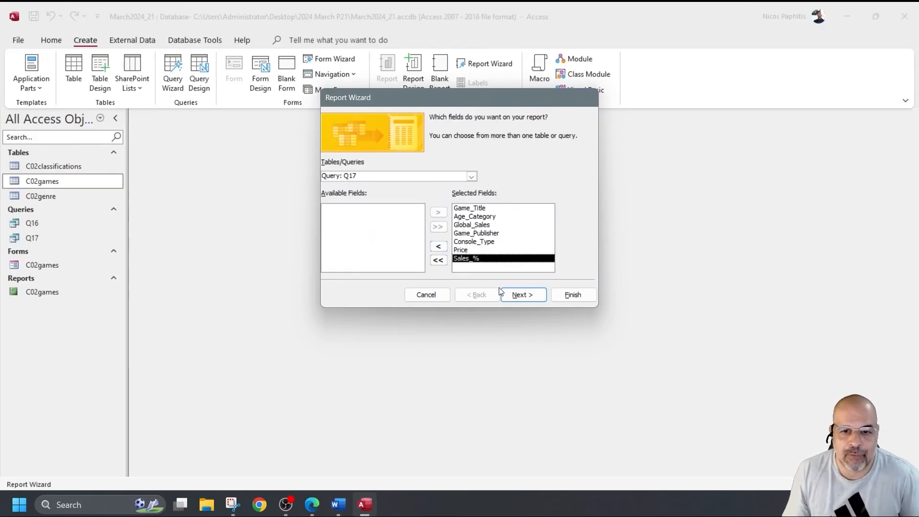
pyautogui.click(523, 295)
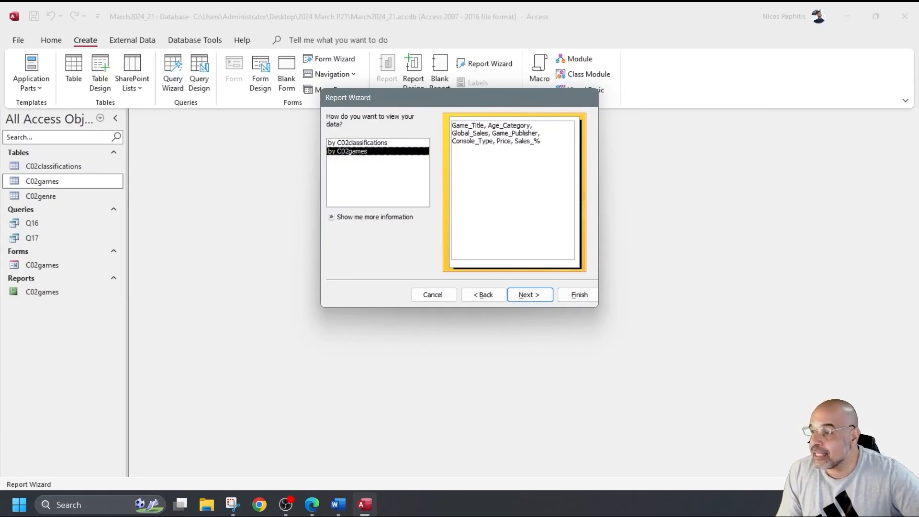
# Step: View the report data by C02games and proceed without any grouping levels
pyautogui.click(354, 143)
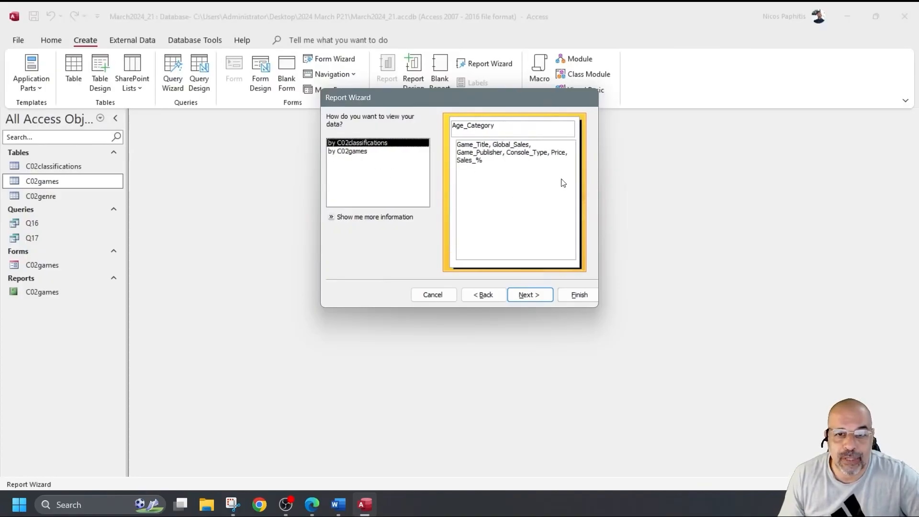
pyautogui.click(344, 152)
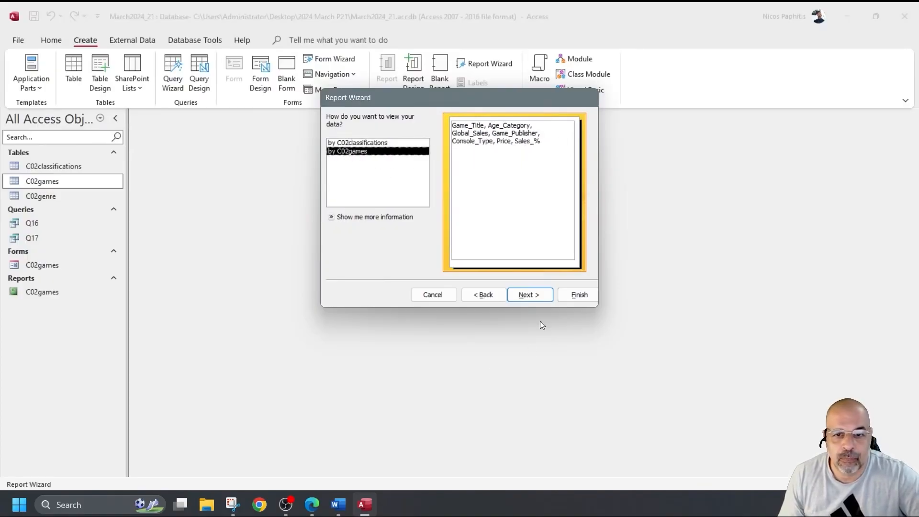
pyautogui.click(546, 295)
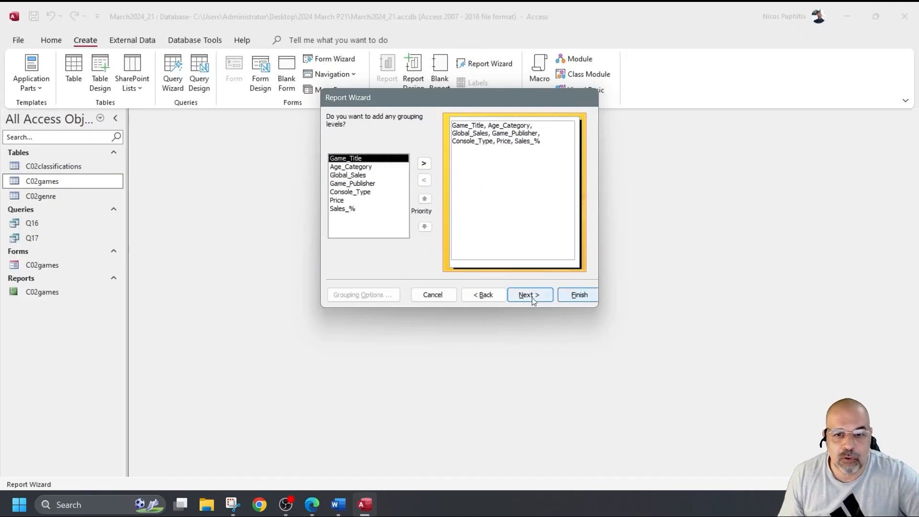
pyautogui.click(521, 292)
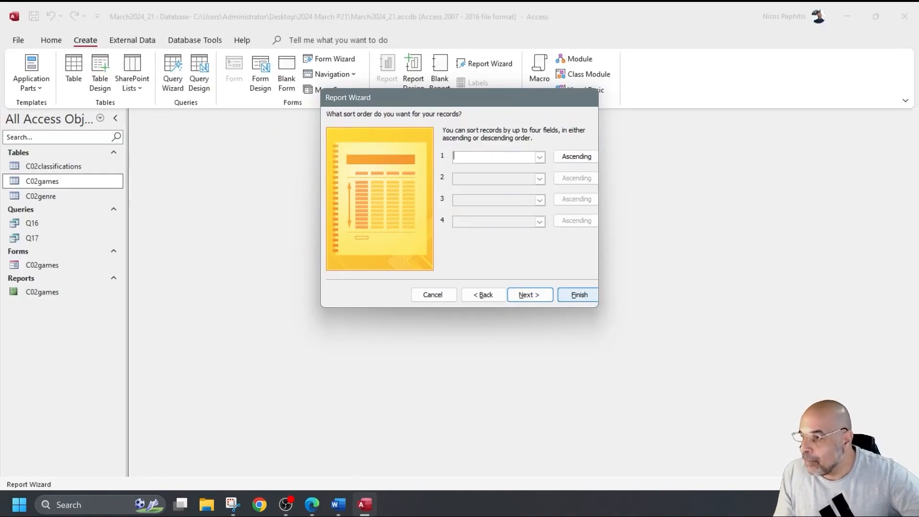
# Step: Try sorting by Console_Type ascending and Global_Sales descending, then clear both sort fields
pyautogui.click(540, 157)
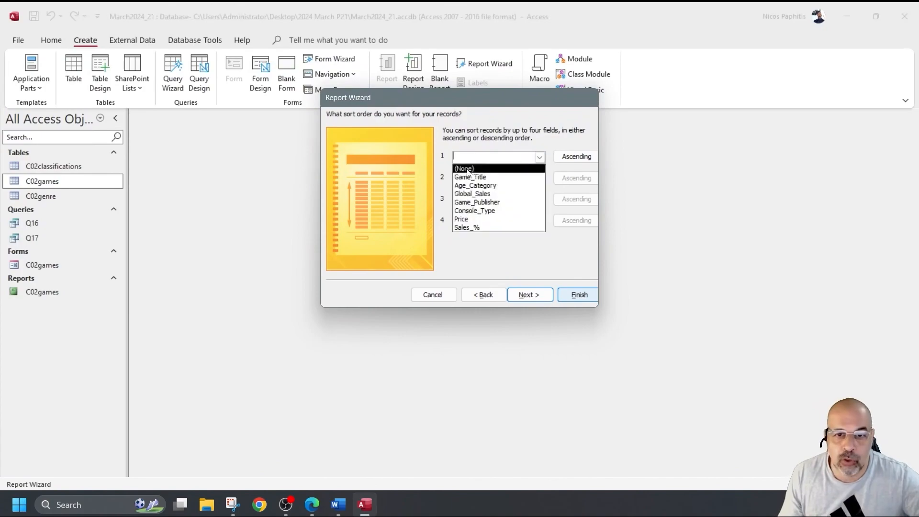
pyautogui.click(484, 211)
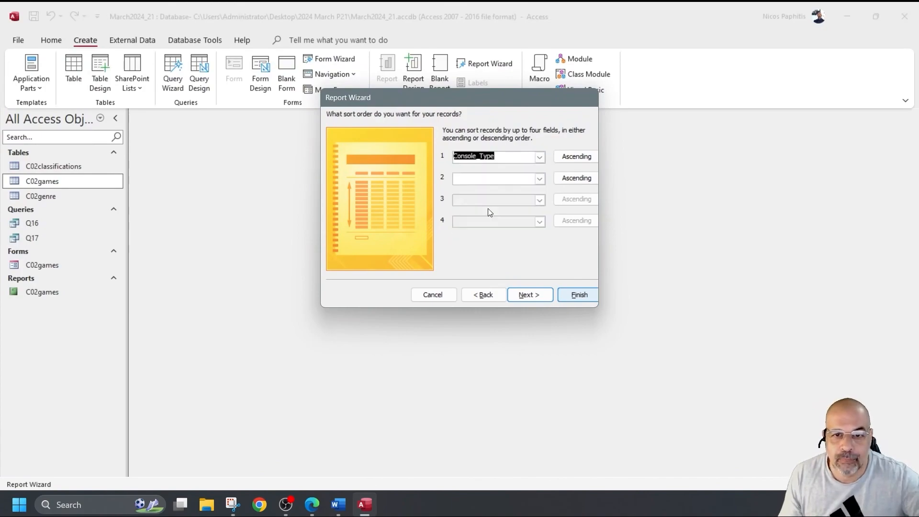
pyautogui.click(575, 178)
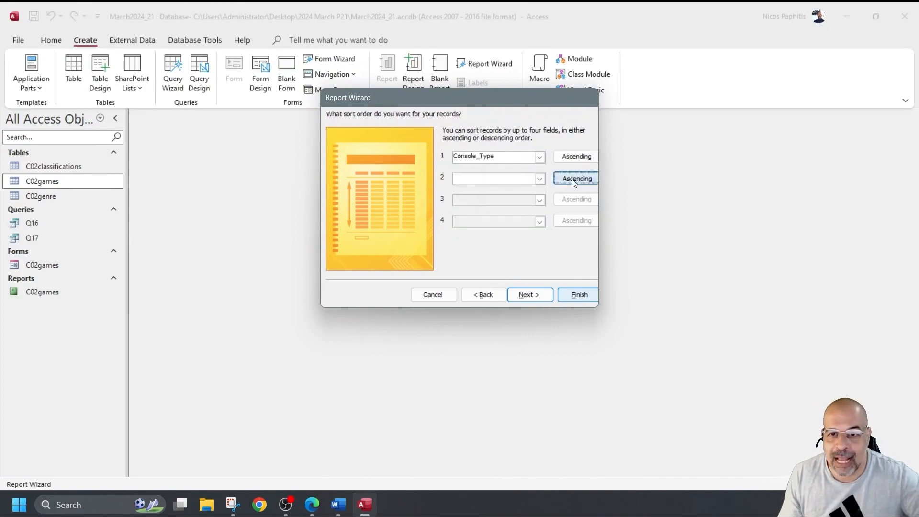
pyautogui.click(540, 180)
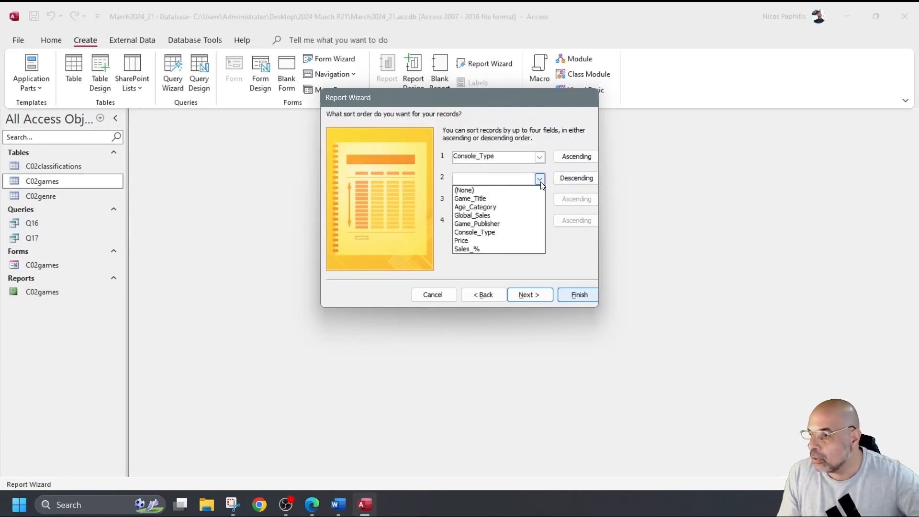
pyautogui.click(487, 216)
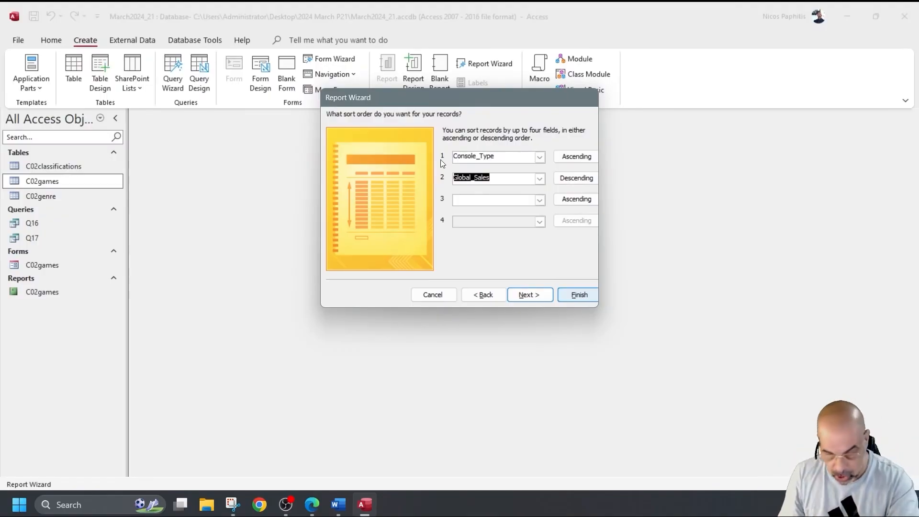
pyautogui.press('Delete')
pyautogui.click(474, 156)
pyautogui.press('Delete')
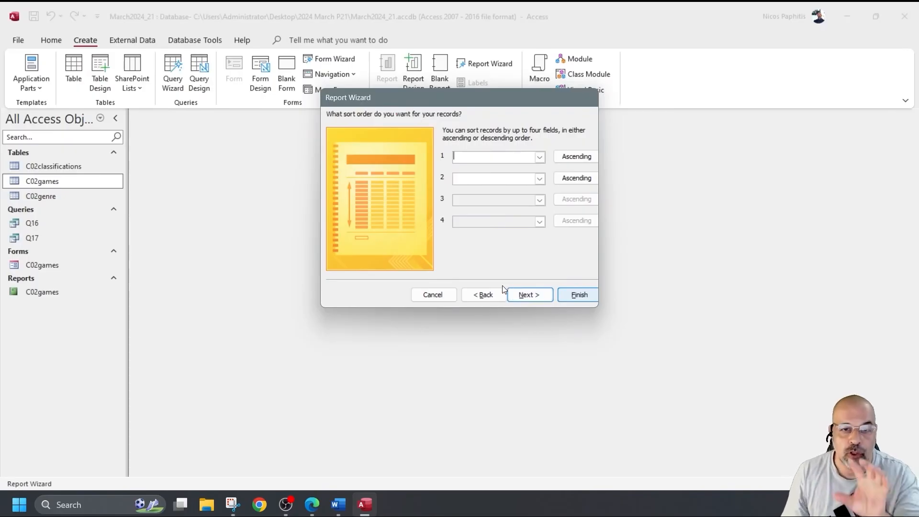
# Step: Make the report Tabular in Landscape, keep the title C02games1, and finish to preview
pyautogui.click(552, 297)
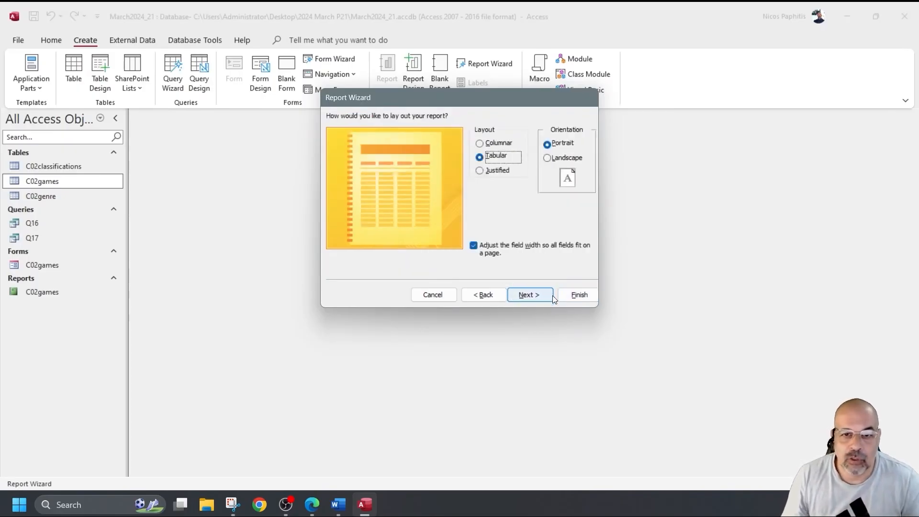
pyautogui.click(553, 158)
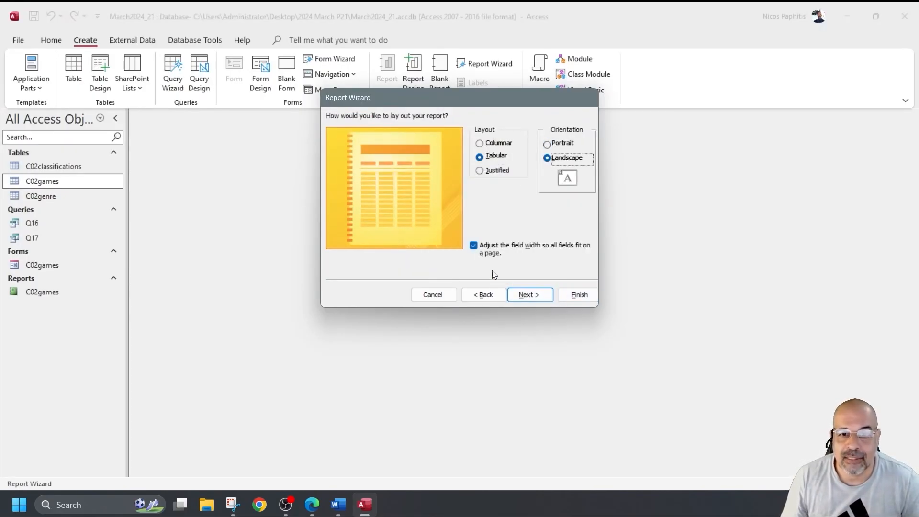
pyautogui.click(547, 300)
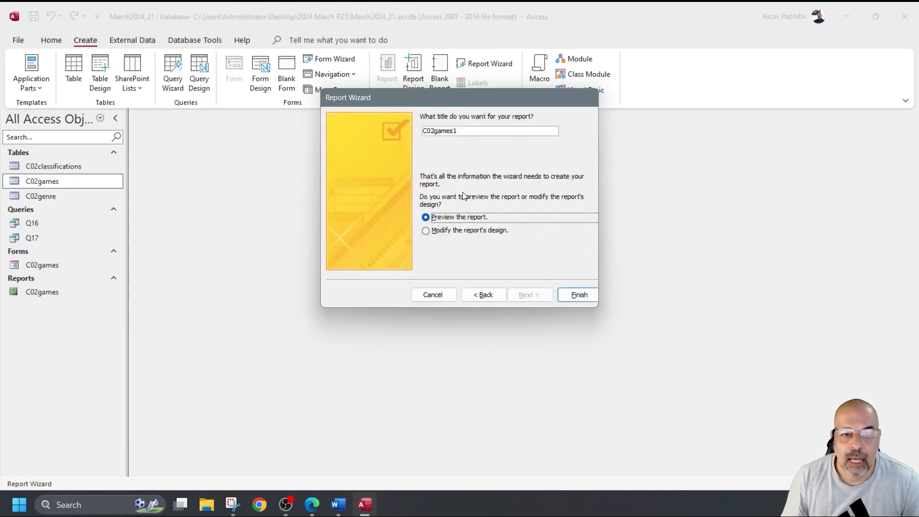
pyautogui.click(590, 293)
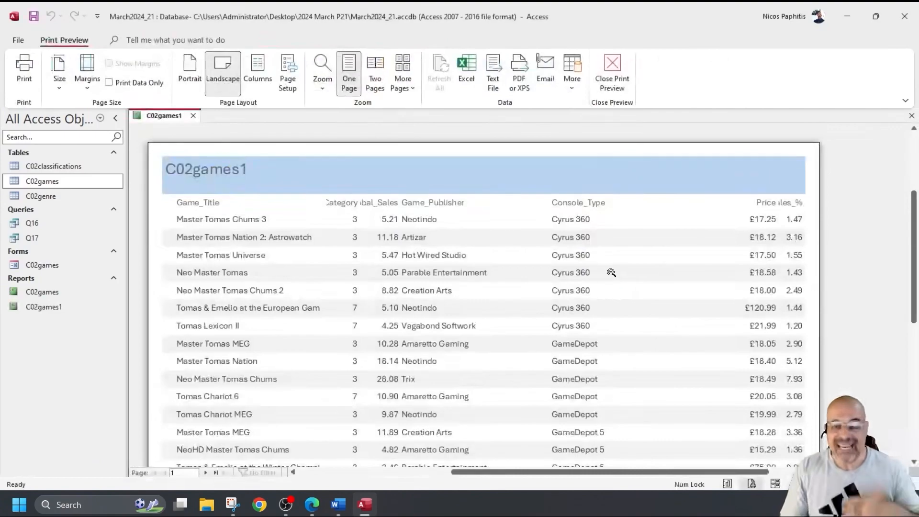
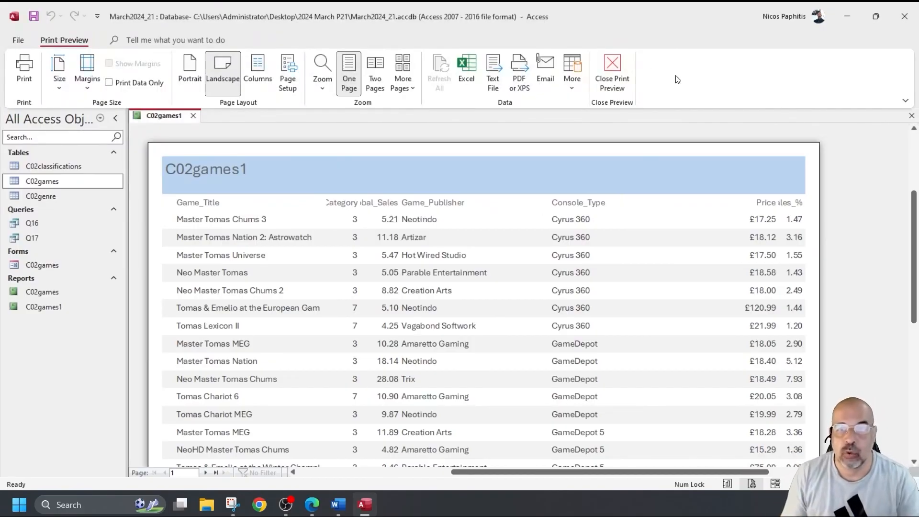
# Step: Close the print preview so report C02games1 opens in Design View
pyautogui.click(618, 72)
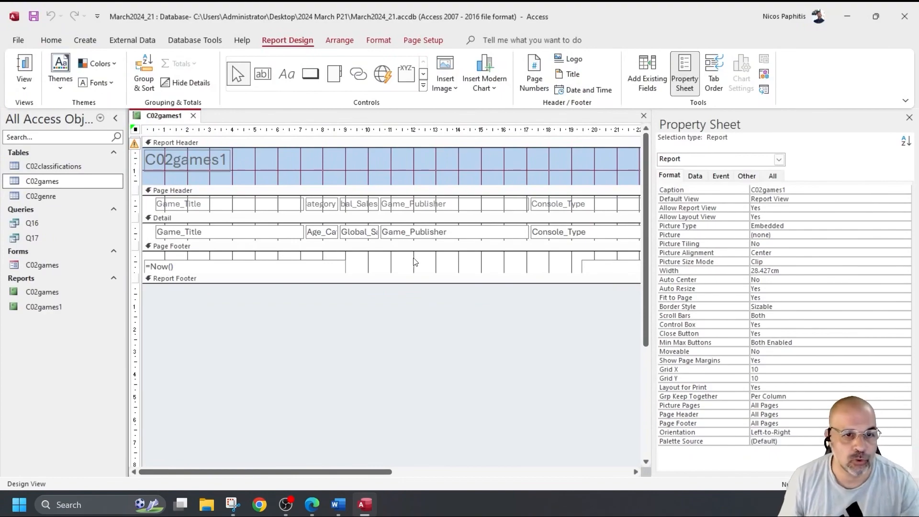
# Step: Look over the report data in Report View, then return to Design View
pyautogui.click(24, 64)
pyautogui.scroll(-3, 305, 263)
pyautogui.scroll(2, 305, 263)
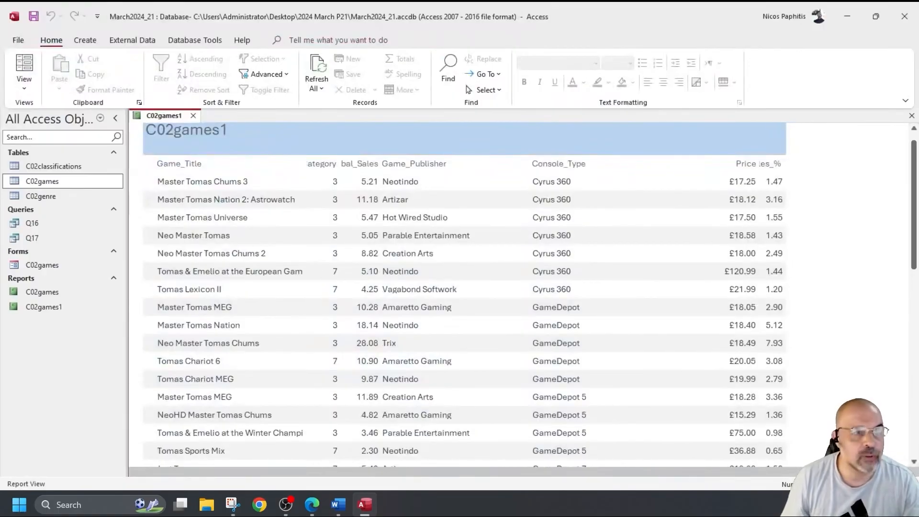
pyautogui.click(24, 83)
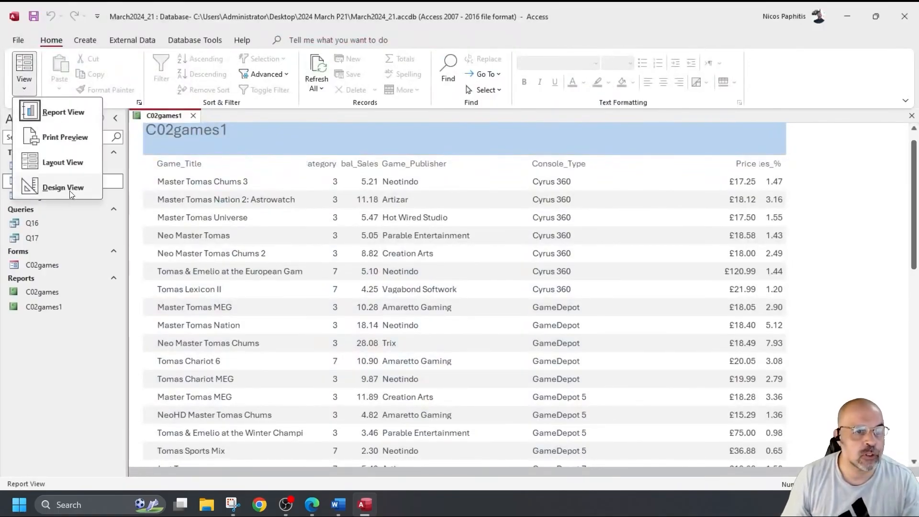
pyautogui.click(51, 189)
# Step: Narrow the Game_Publisher heading and field and shift the category and sales columns right
pyautogui.click(462, 206)
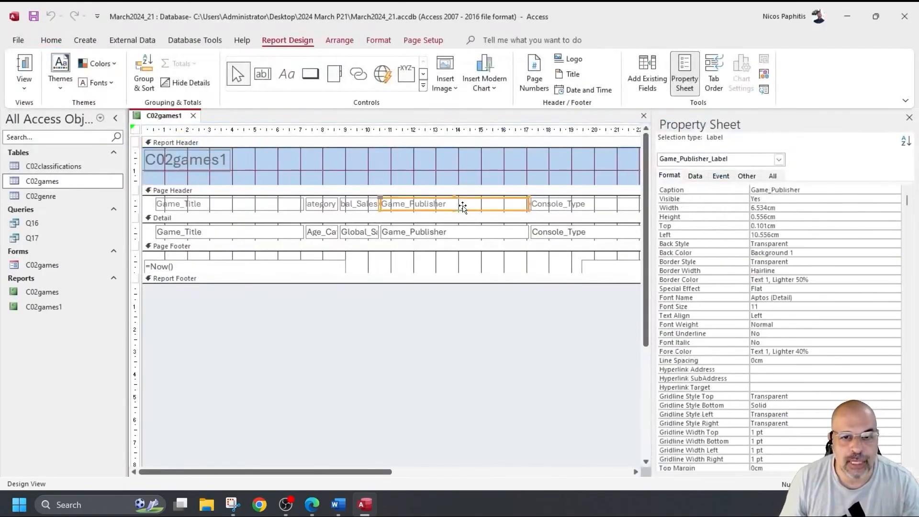
pyautogui.keyDown('shift'); pyautogui.click(453, 236); pyautogui.keyUp('shift')
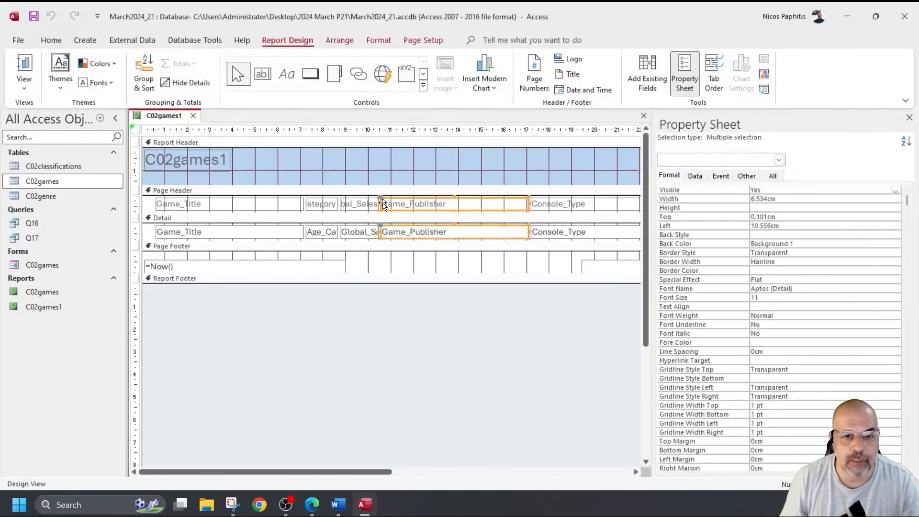
pyautogui.moveTo(381, 204); pyautogui.dragTo(473, 204)
pyautogui.moveTo(423, 232); pyautogui.dragTo(309, 199)
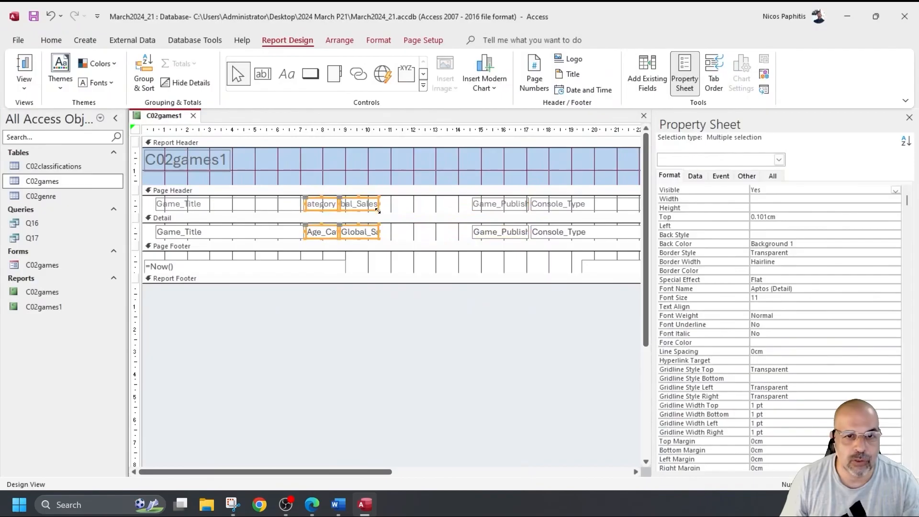
pyautogui.moveTo(366, 211); pyautogui.dragTo(456, 214)
pyautogui.moveTo(339, 231); pyautogui.dragTo(334, 204)
# Step: Check the new column layout with report data, then return to Design View
pyautogui.click(30, 71)
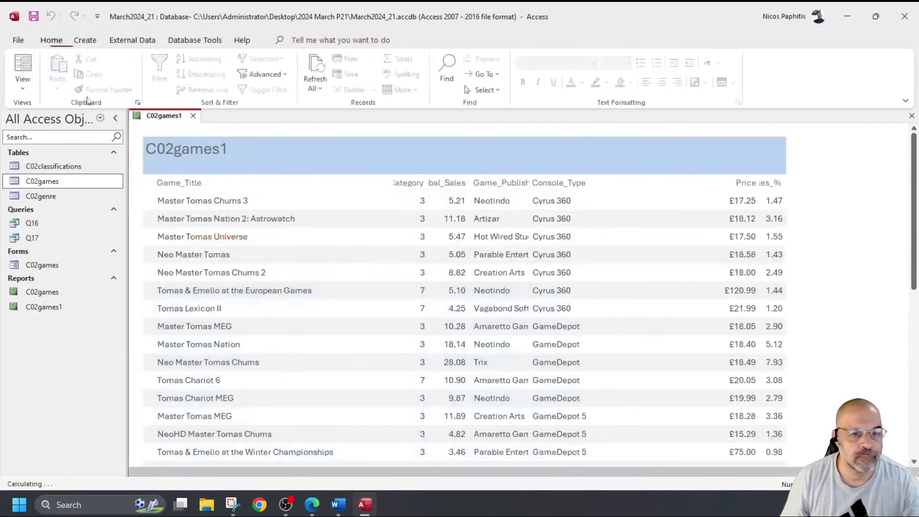
pyautogui.scroll(-5, 413, 347)
pyautogui.scroll(-3, 413, 346)
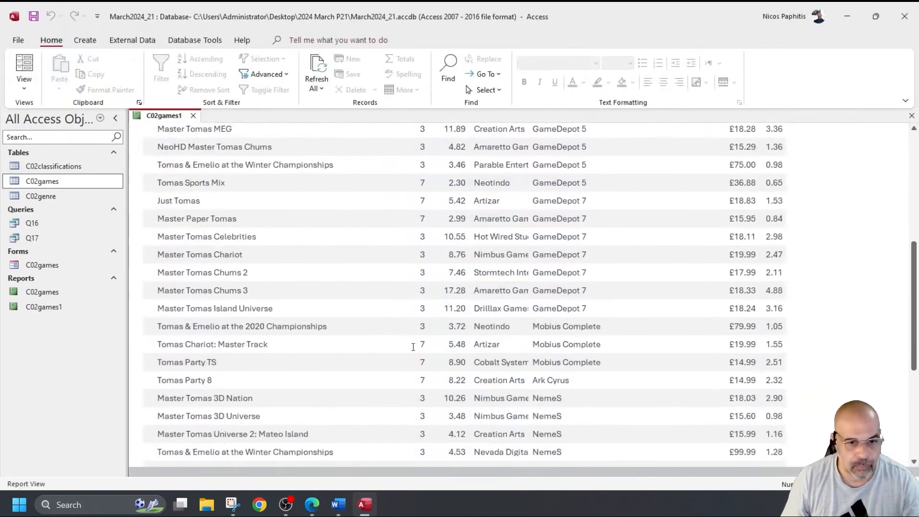
pyautogui.scroll(7, 412, 349)
pyautogui.scroll(1, 402, 312)
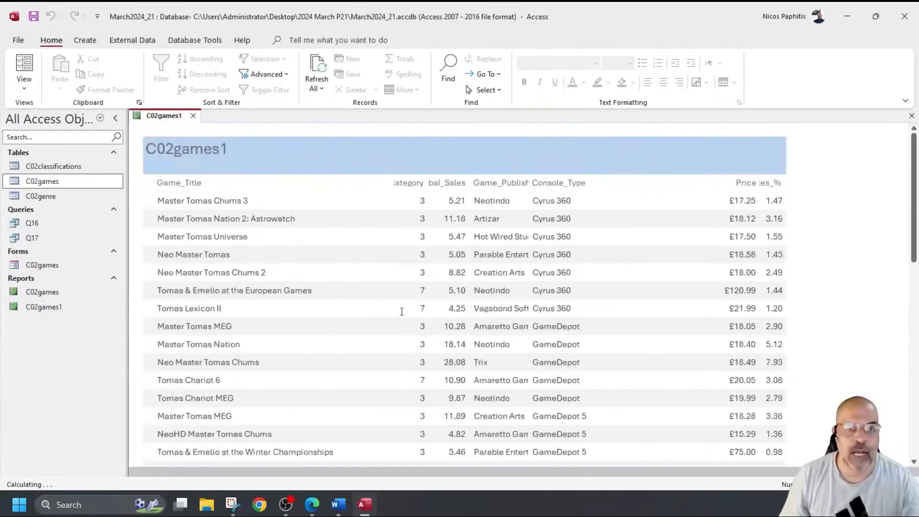
pyautogui.click(23, 86)
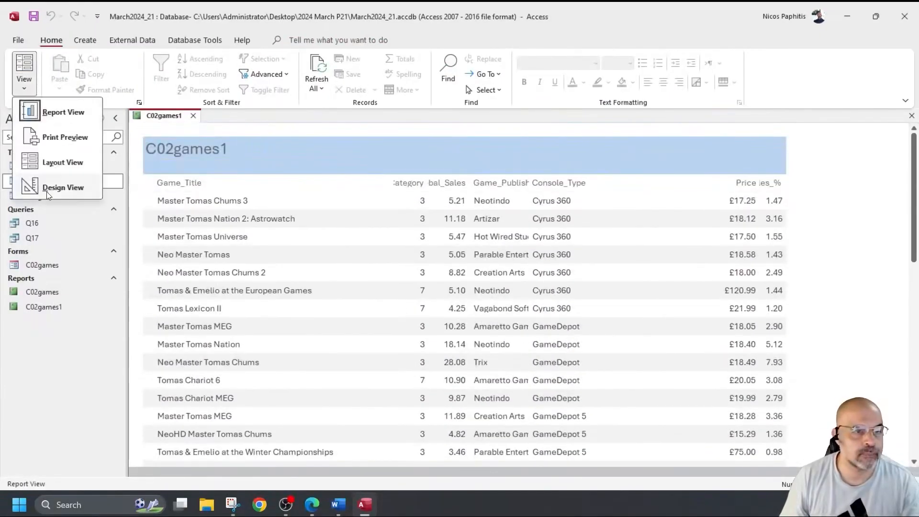
pyautogui.click(57, 187)
# Step: Move Age_Category beside Game_Title and widen it until its full heading shows
pyautogui.moveTo(374, 199); pyautogui.dragTo(345, 234)
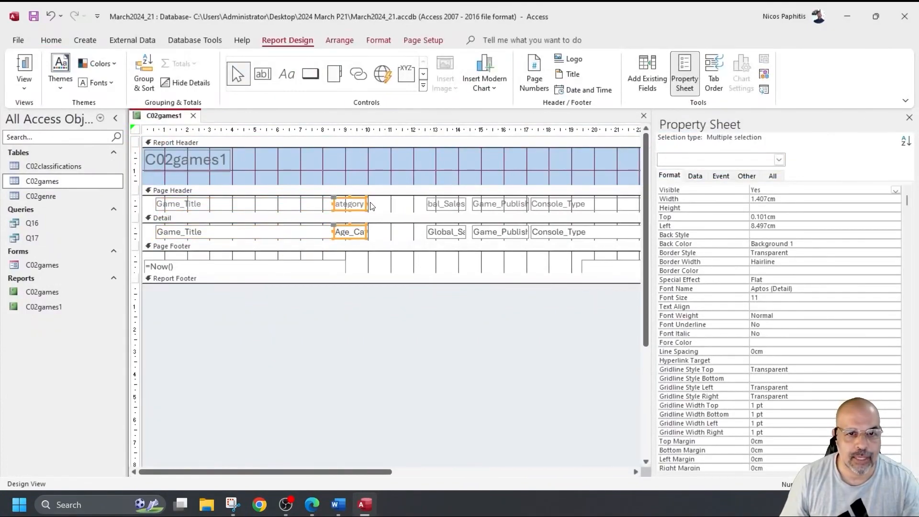
pyautogui.moveTo(367, 204); pyautogui.dragTo(383, 204)
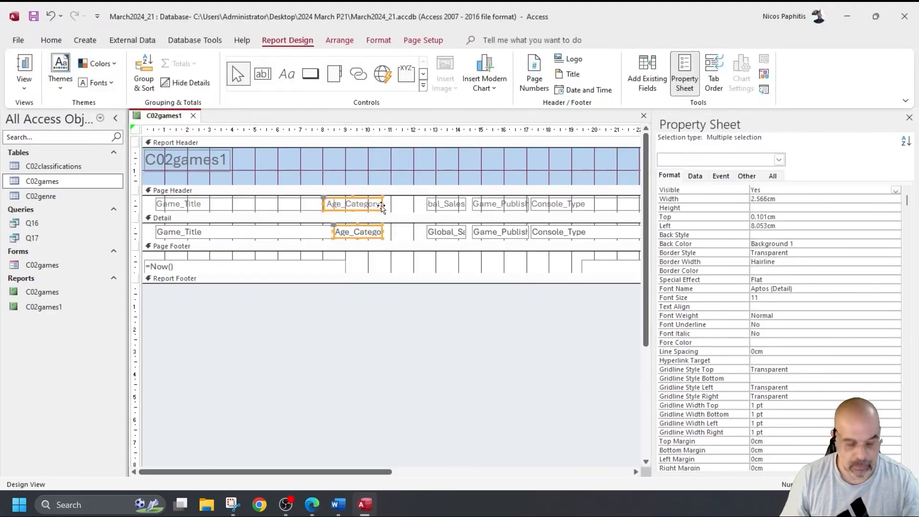
pyautogui.hotkey('ctrl', 'z')
pyautogui.moveTo(382, 205); pyautogui.dragTo(397, 205)
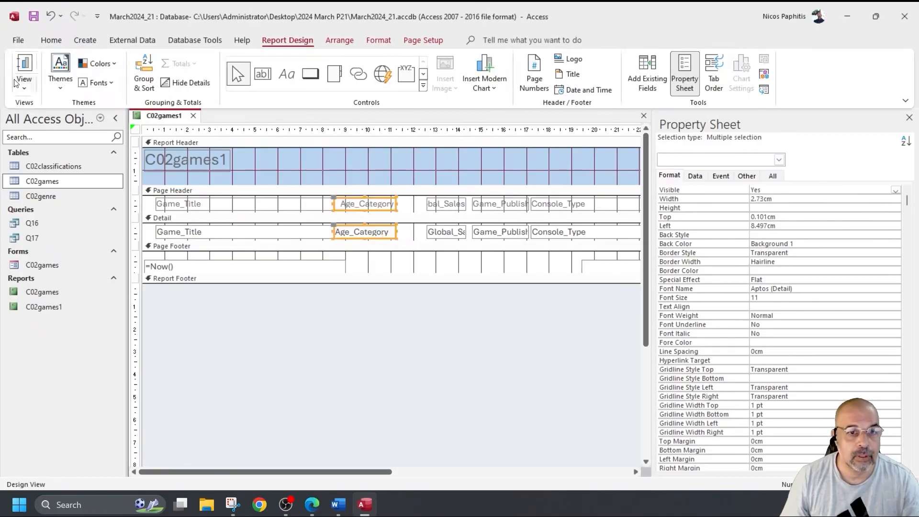
pyautogui.click(23, 67)
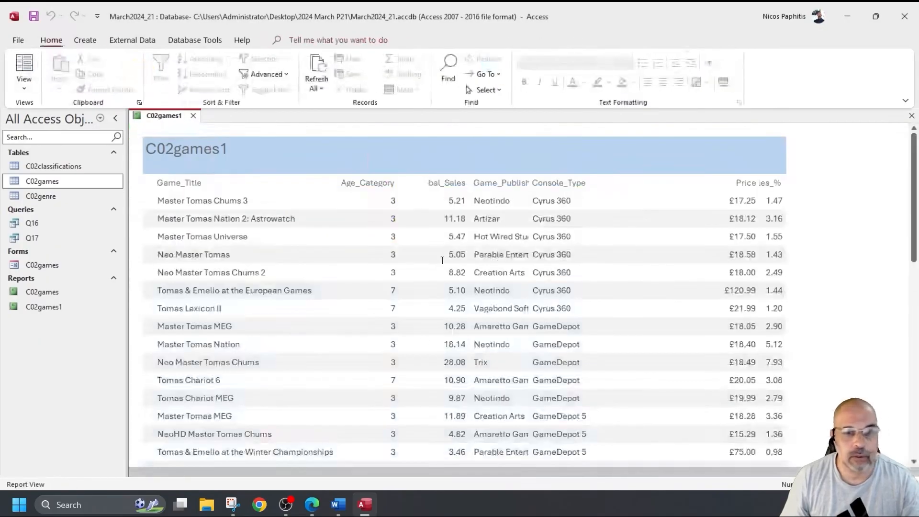
# Step: Move the Global_Sales heading and field beside Age_Category and check it in Report View
pyautogui.click(24, 87)
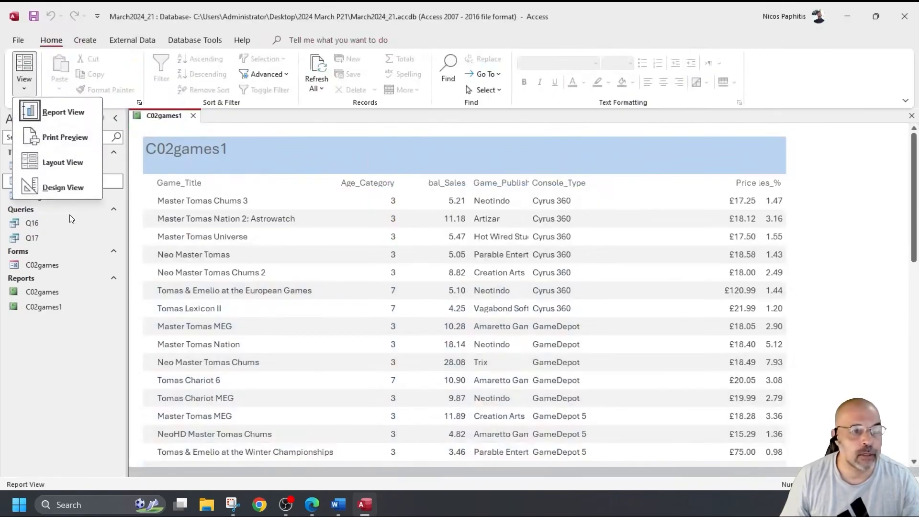
pyautogui.click(58, 187)
pyautogui.moveTo(413, 207); pyautogui.dragTo(429, 241)
pyautogui.moveTo(443, 210)
pyautogui.mouseDown()
pyautogui.moveTo(407, 205)
pyautogui.moveTo(450, 203)
pyautogui.moveTo(439, 207)
pyautogui.mouseUp()
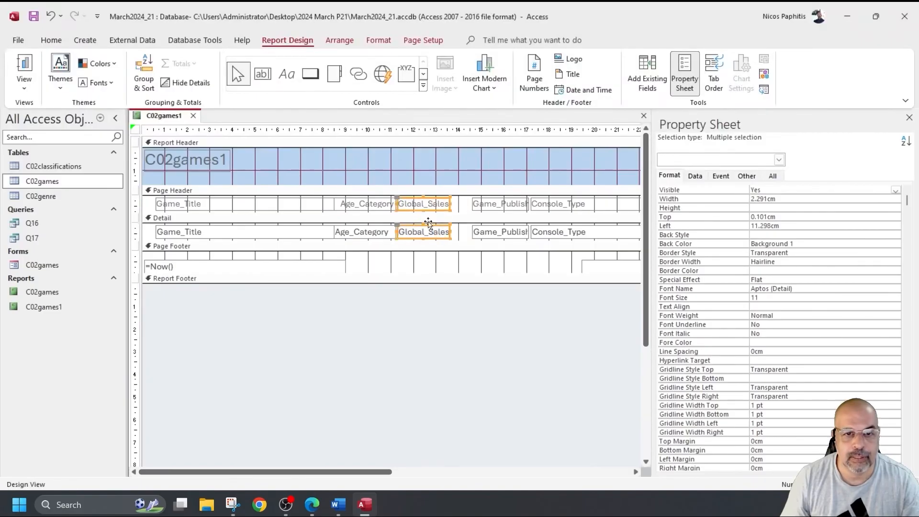
pyautogui.click(24, 67)
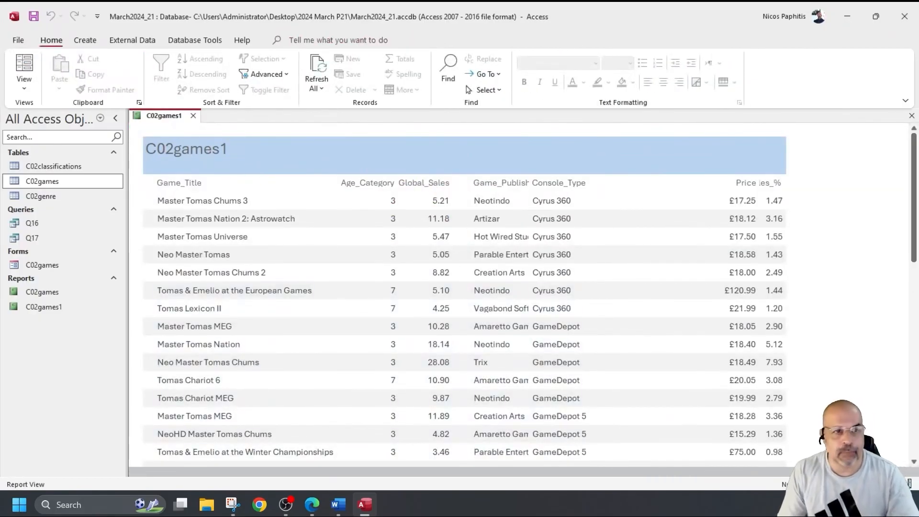
pyautogui.click(24, 87)
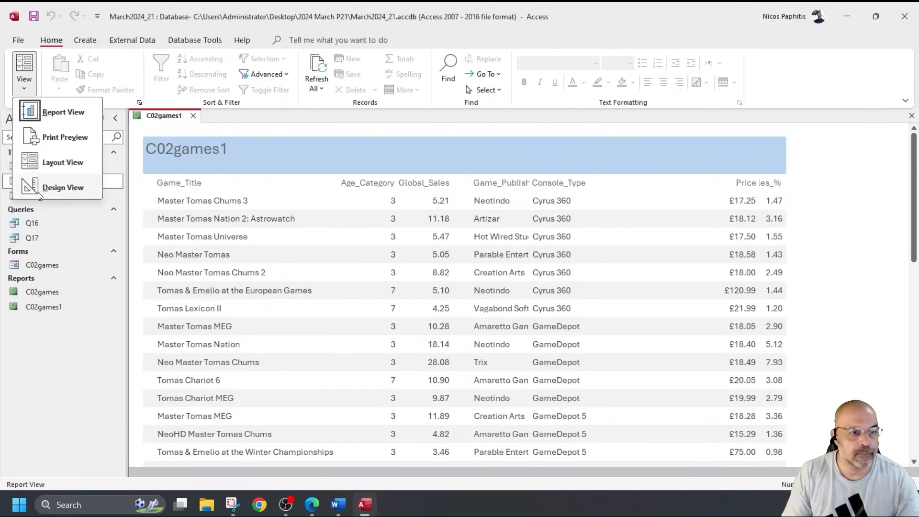
pyautogui.click(48, 186)
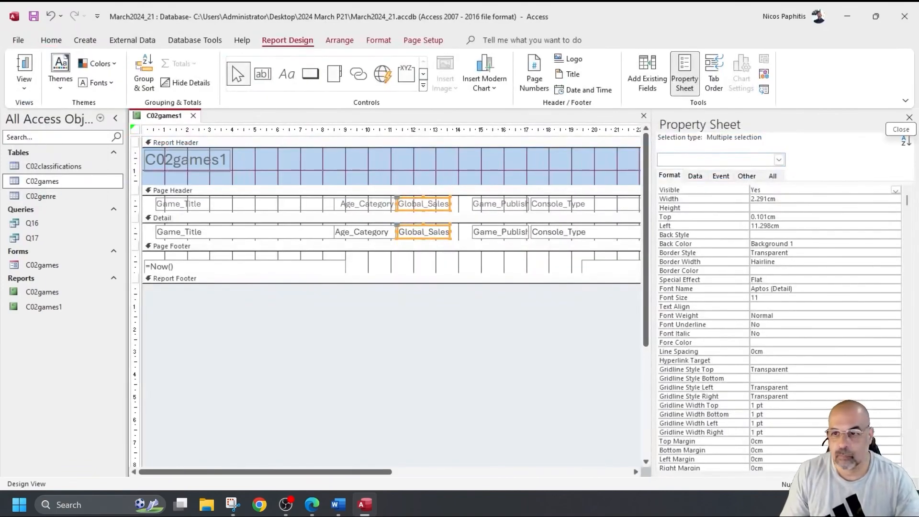
# Step: Hide the property sheet and narrow the Console_Type heading and field
pyautogui.click(910, 117)
pyautogui.click(554, 209)
pyautogui.keyDown('shift'); pyautogui.click(560, 234); pyautogui.keyUp('shift')
pyautogui.moveTo(531, 204); pyautogui.dragTo(615, 207)
# Step: Check the report data, then widen the Game_Publisher heading and field
pyautogui.moveTo(543, 227); pyautogui.dragTo(533, 204)
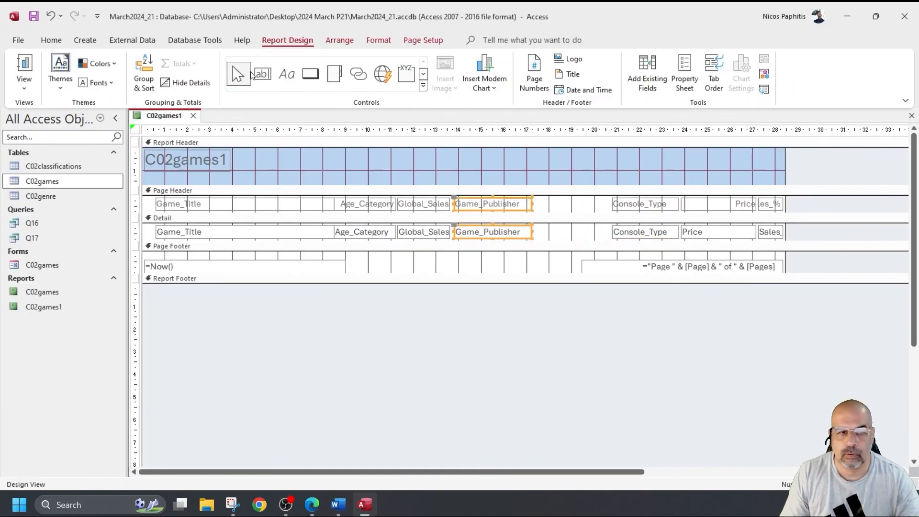
pyautogui.click(23, 66)
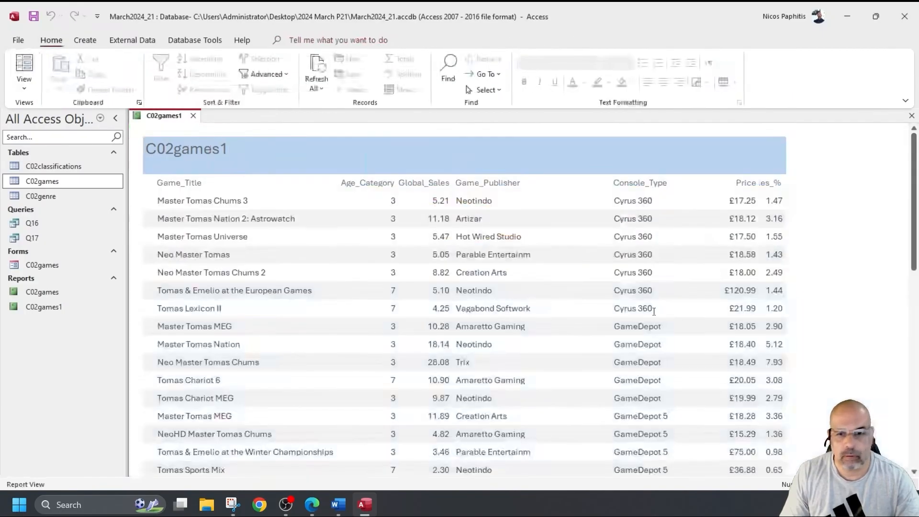
pyautogui.scroll(-2, 514, 279)
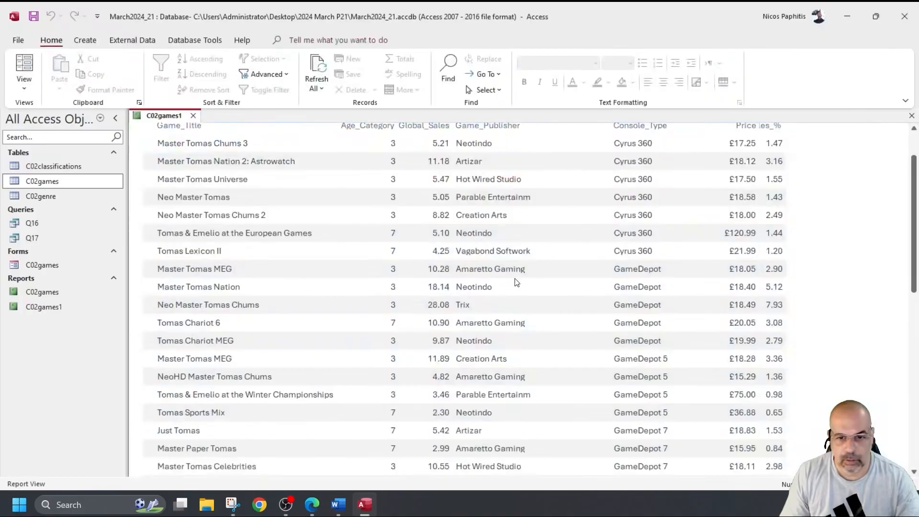
pyautogui.click(24, 89)
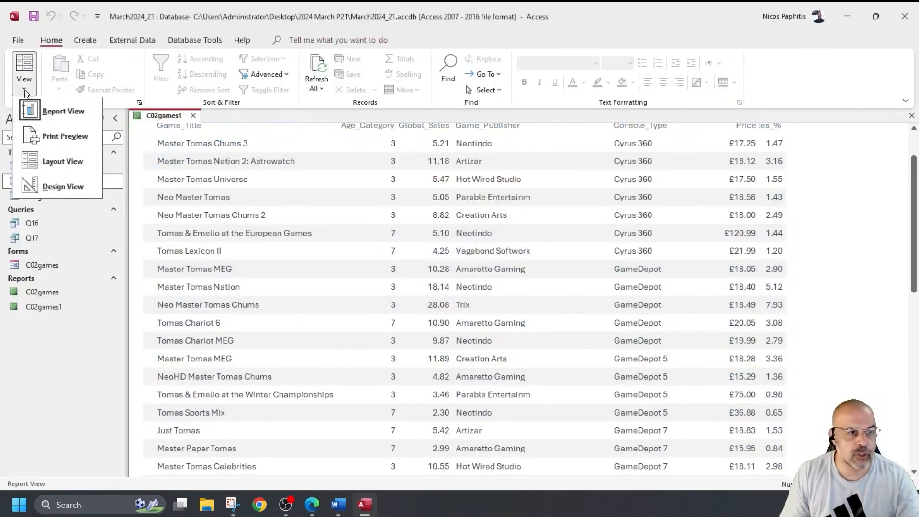
pyautogui.click(63, 188)
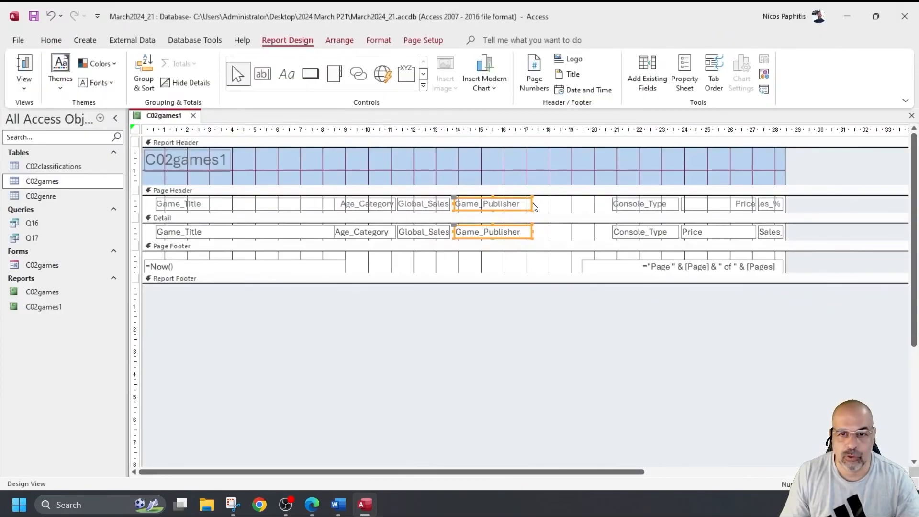
pyautogui.moveTo(533, 203); pyautogui.dragTo(557, 203)
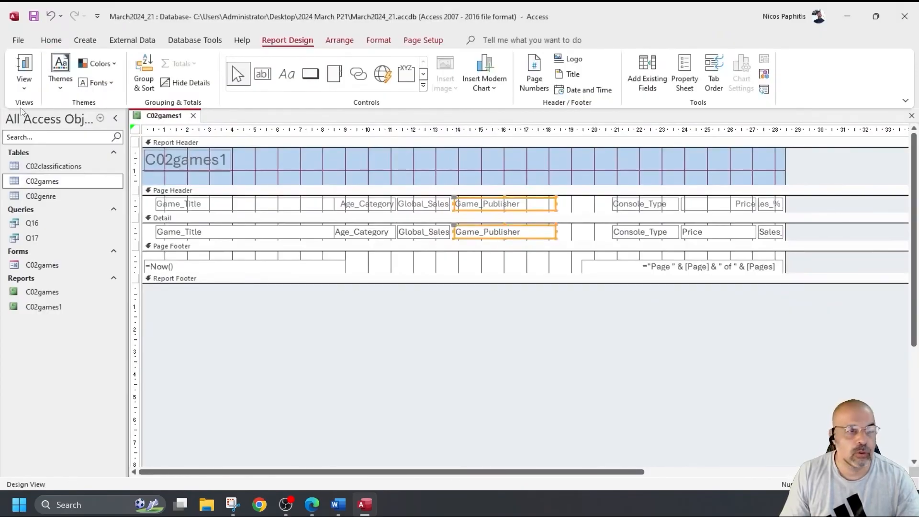
# Step: Review the data again and widen Game_Publisher further
pyautogui.click(24, 67)
pyautogui.scroll(-3, 541, 330)
pyautogui.scroll(-3, 541, 330)
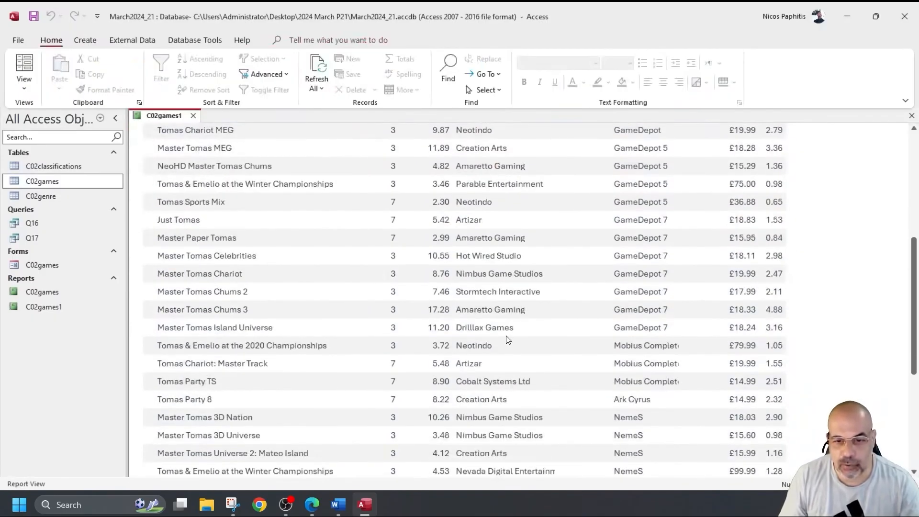
pyautogui.scroll(-3, 509, 340)
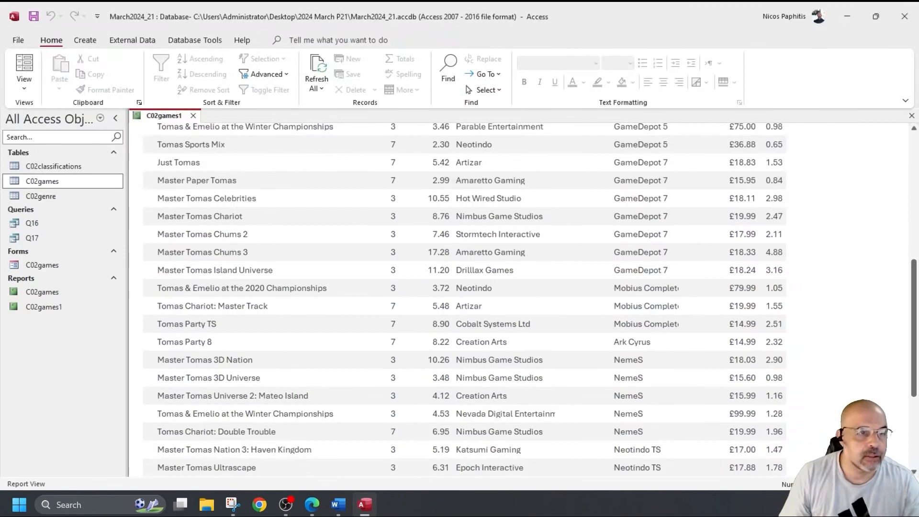
pyautogui.click(24, 86)
pyautogui.click(62, 187)
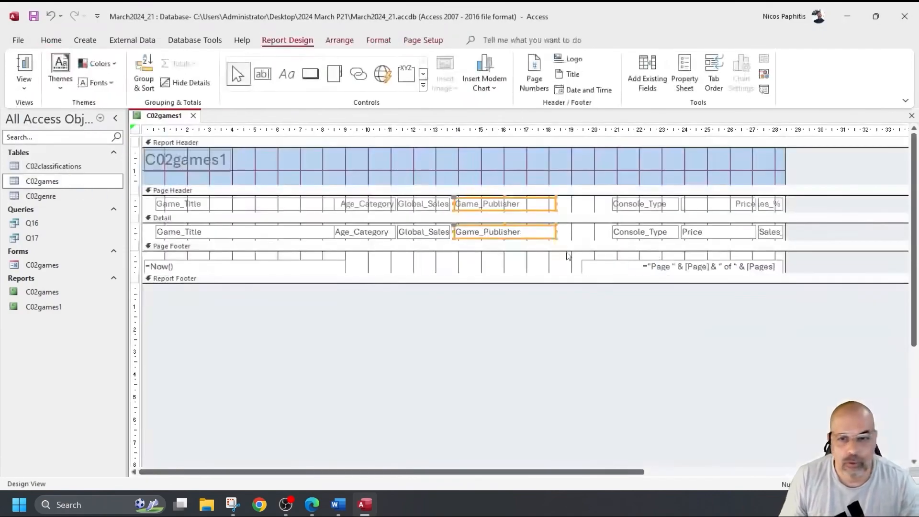
pyautogui.moveTo(555, 209); pyautogui.dragTo(581, 209)
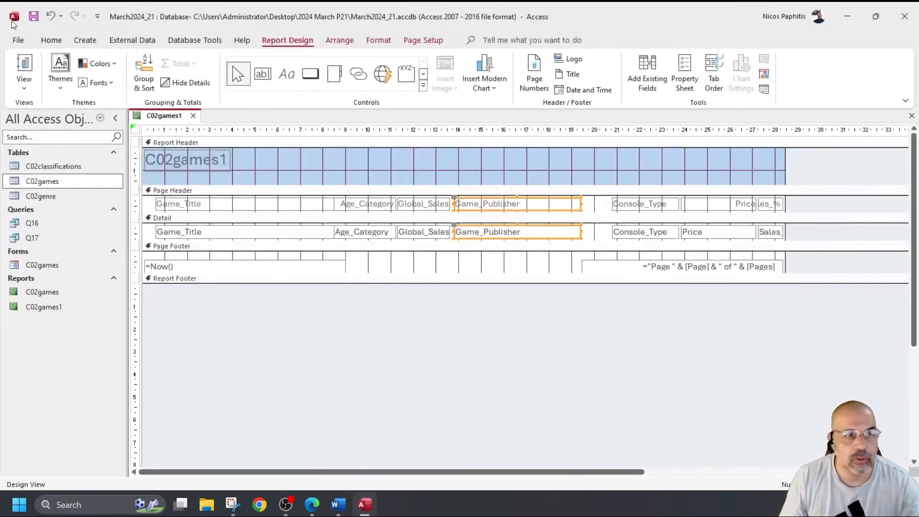
# Step: Confirm full publisher names like Nevada Digital Entertainment show, then return to Design View
pyautogui.click(32, 63)
pyautogui.scroll(-3, 570, 311)
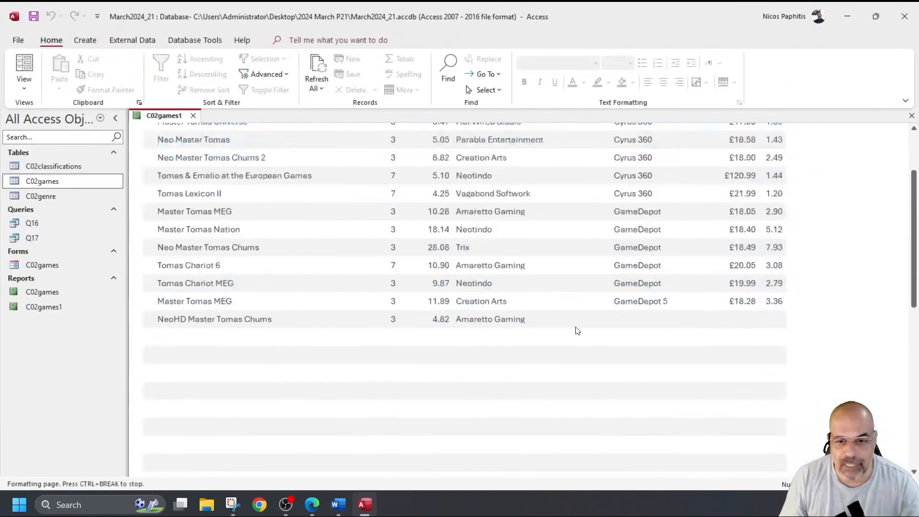
pyautogui.scroll(-5, 568, 302)
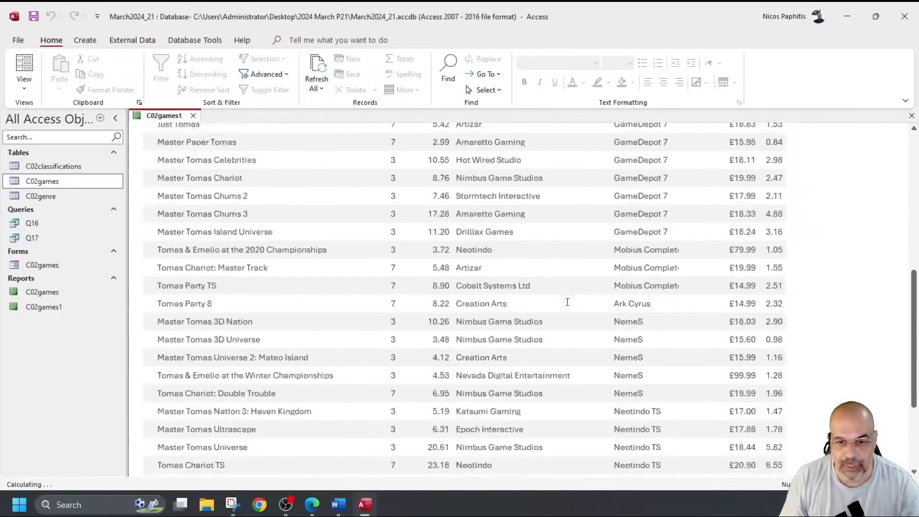
pyautogui.scroll(-3, 568, 302)
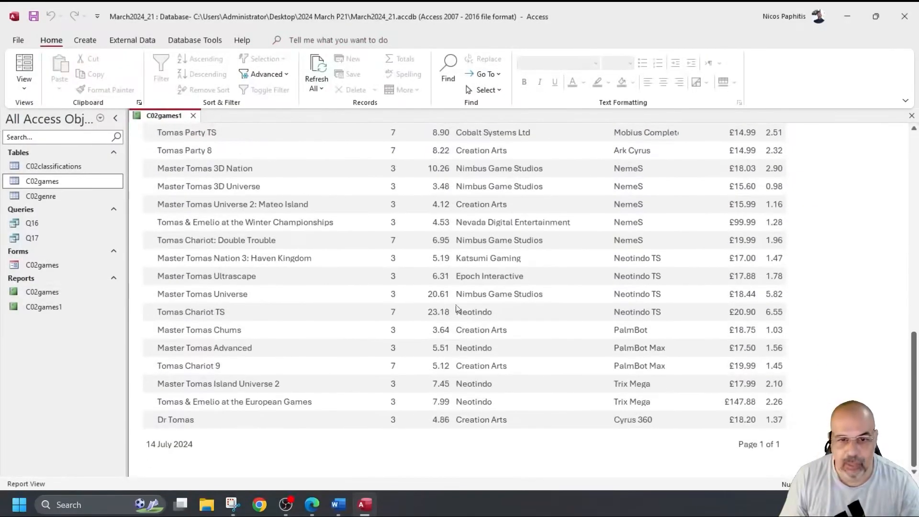
pyautogui.scroll(3, 459, 310)
pyautogui.click(24, 88)
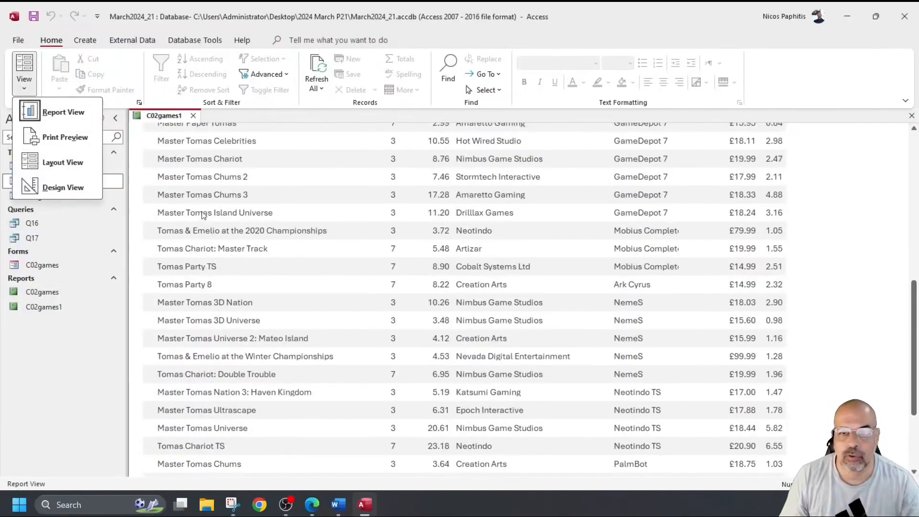
pyautogui.click(75, 188)
# Step: Move Console_Type beside Game_Publisher, narrow the Price controls and widen Console_Type
pyautogui.click(647, 234)
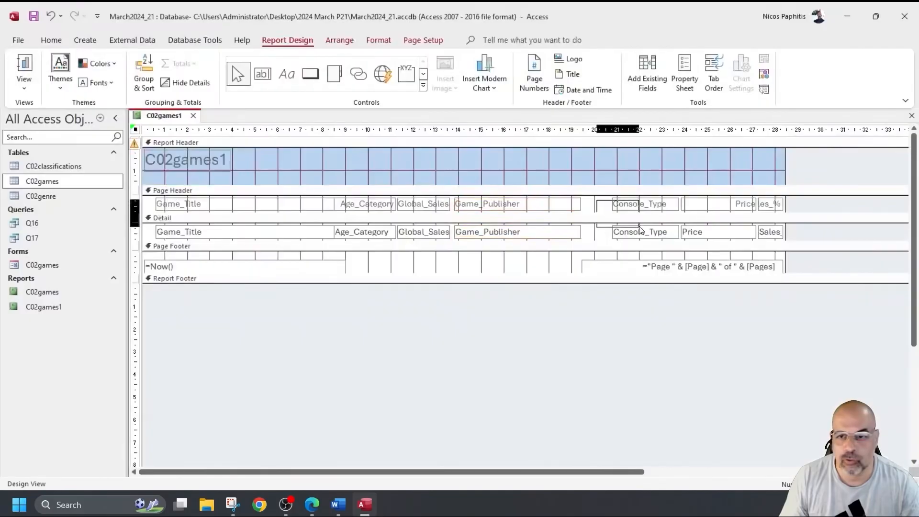
pyautogui.moveTo(647, 233); pyautogui.dragTo(615, 233)
pyautogui.moveTo(663, 200); pyautogui.dragTo(721, 231)
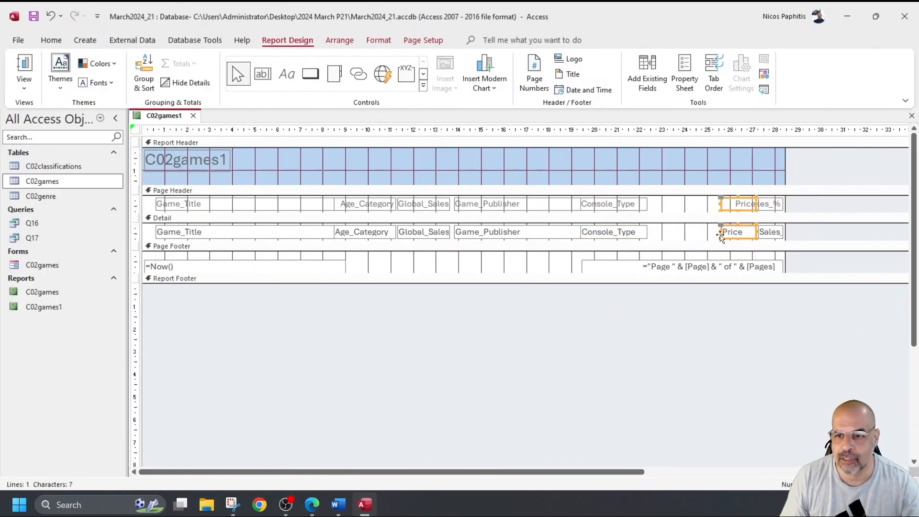
pyautogui.click(675, 232)
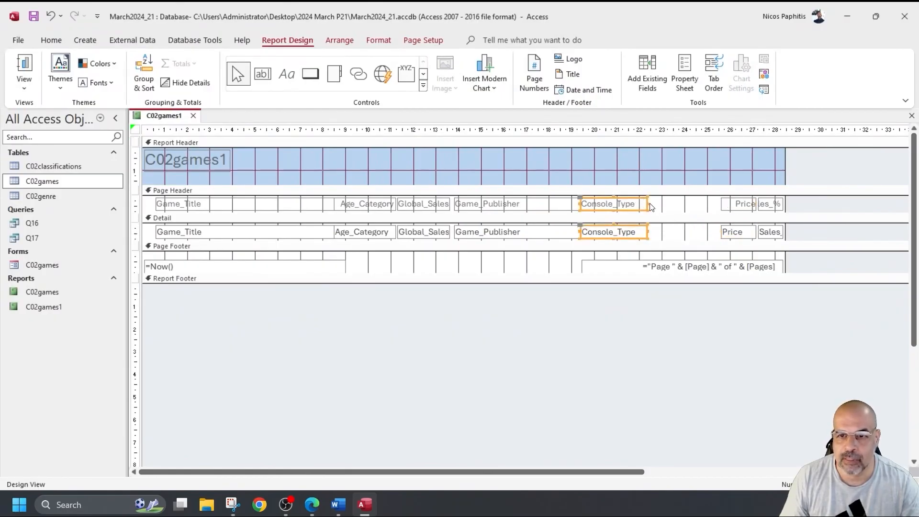
pyautogui.moveTo(649, 207)
pyautogui.mouseDown()
pyautogui.moveTo(697, 211)
pyautogui.moveTo(657, 215)
pyautogui.mouseUp()
# Step: After previewing, move Price next to Console_Type and widen Sales_% leftward
pyautogui.click(24, 68)
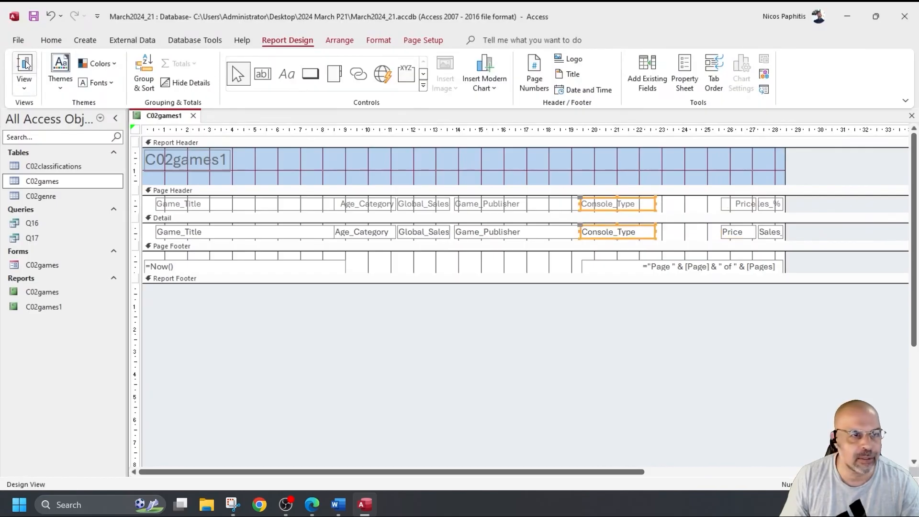
pyautogui.scroll(-10, 605, 256)
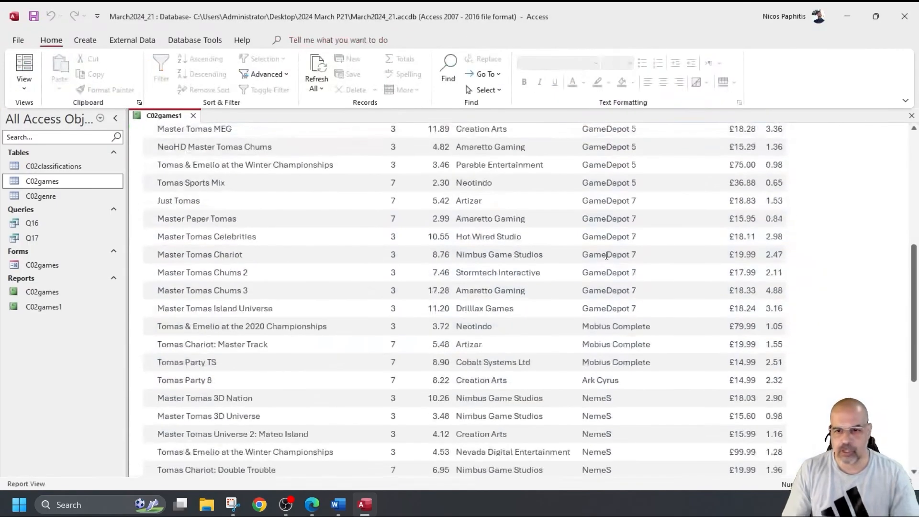
pyautogui.scroll(-3, 606, 266)
pyautogui.scroll(4, 594, 249)
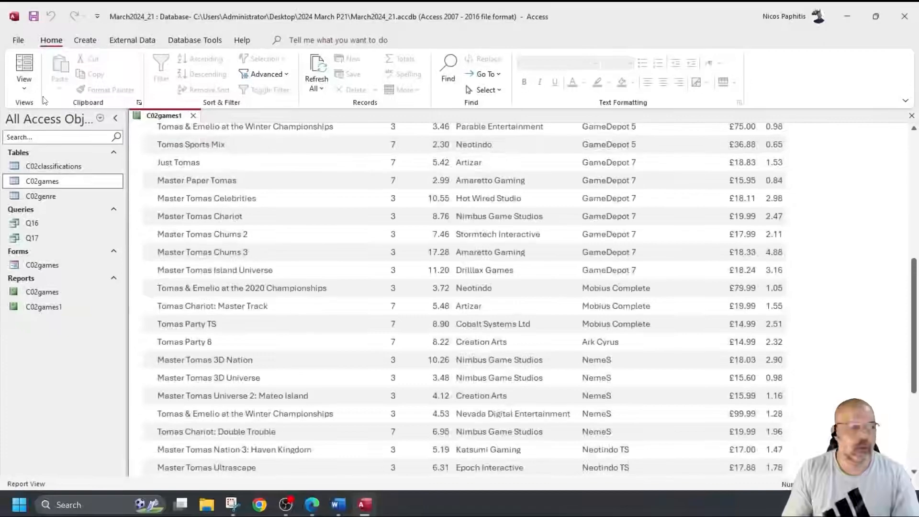
pyautogui.click(19, 91)
pyautogui.click(52, 184)
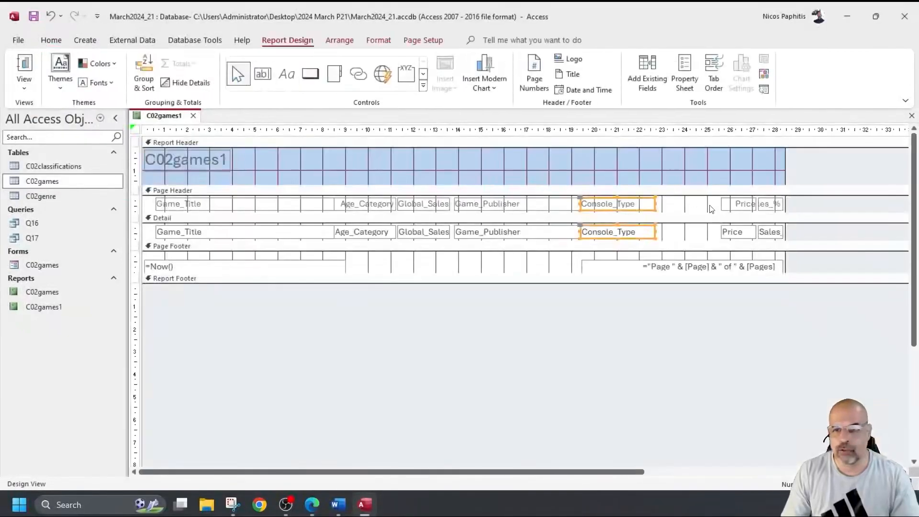
pyautogui.moveTo(722, 229); pyautogui.dragTo(674, 232)
pyautogui.moveTo(743, 202); pyautogui.dragTo(728, 232)
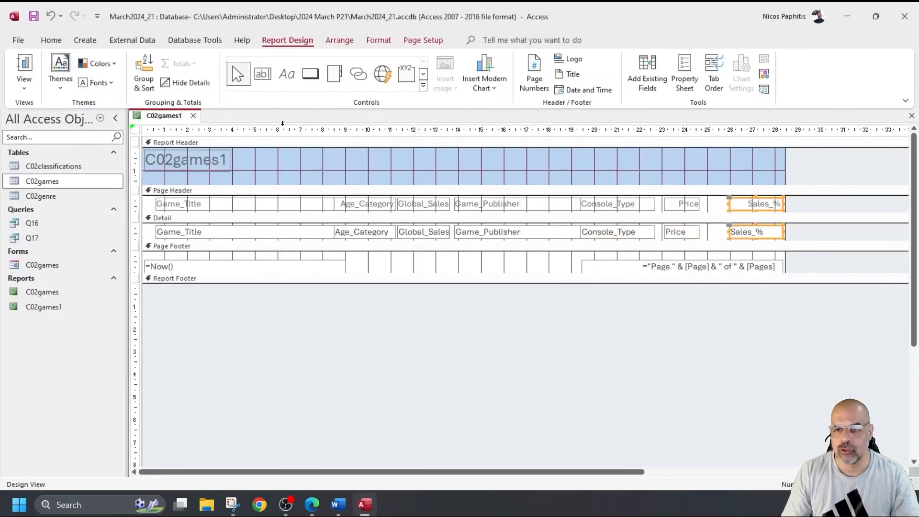
# Step: Confirm all eight rearranged columns fit the page in Report View, then return to Design View
pyautogui.click(25, 65)
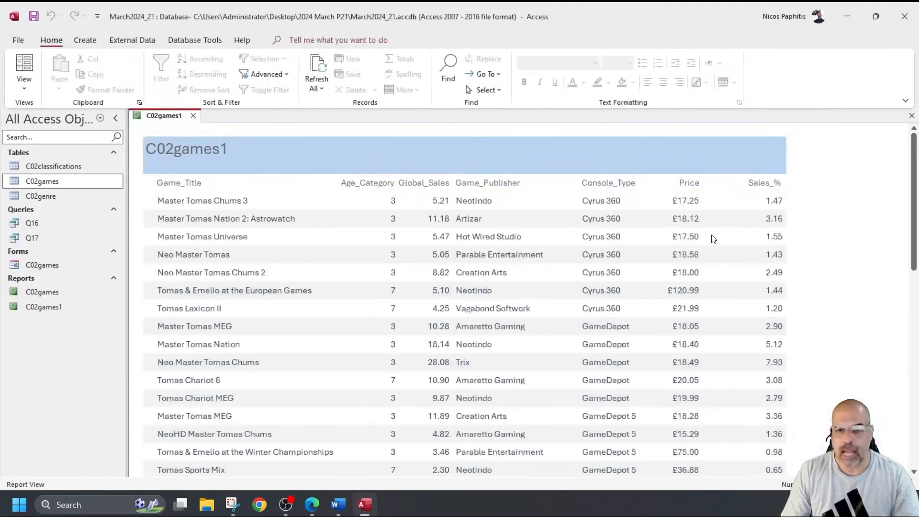
pyautogui.scroll(-3, 708, 230)
pyautogui.scroll(-8, 708, 221)
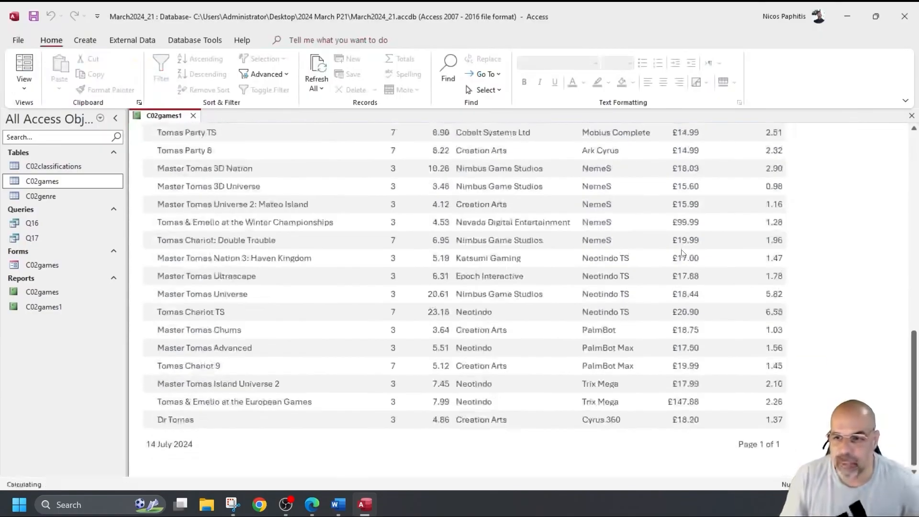
pyautogui.scroll(12, 680, 255)
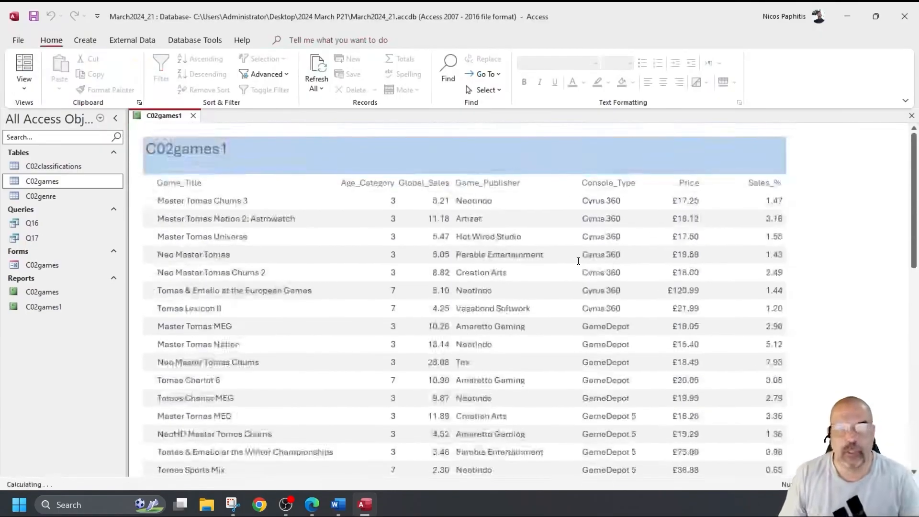
pyautogui.click(24, 90)
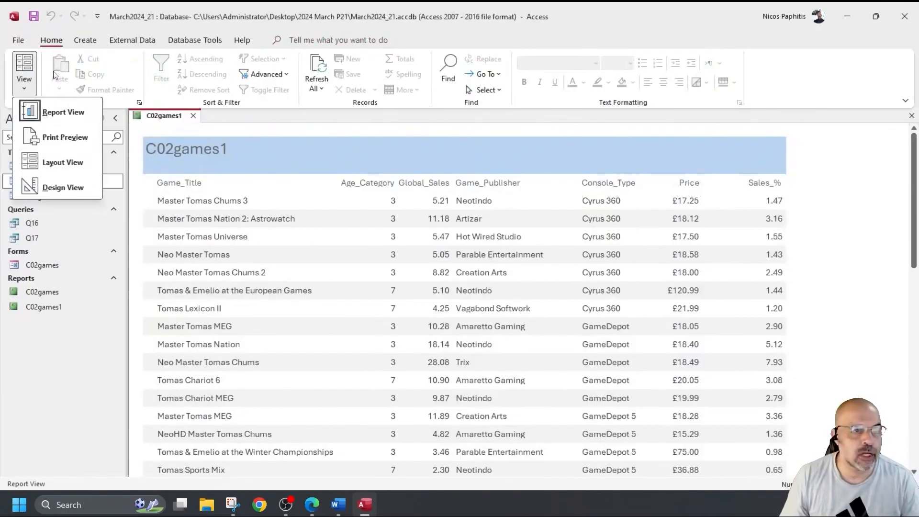
pyautogui.click(34, 18)
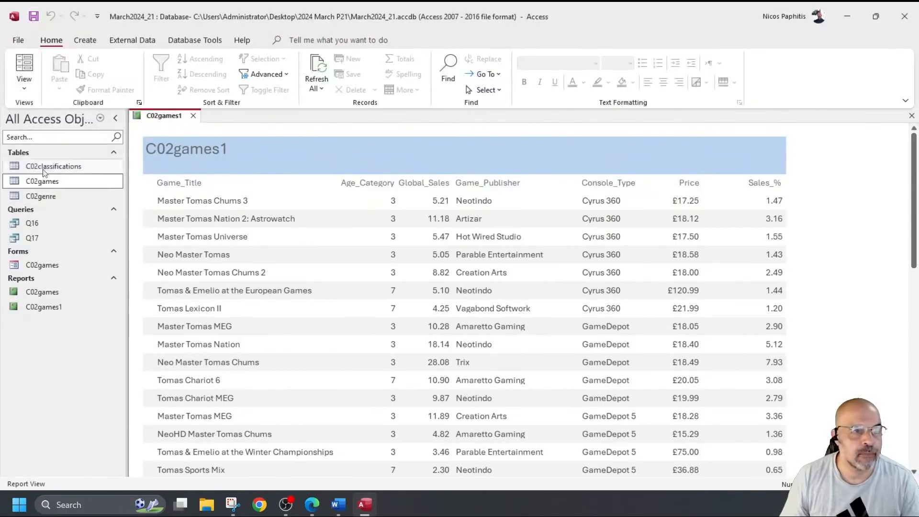
pyautogui.click(24, 86)
pyautogui.click(60, 186)
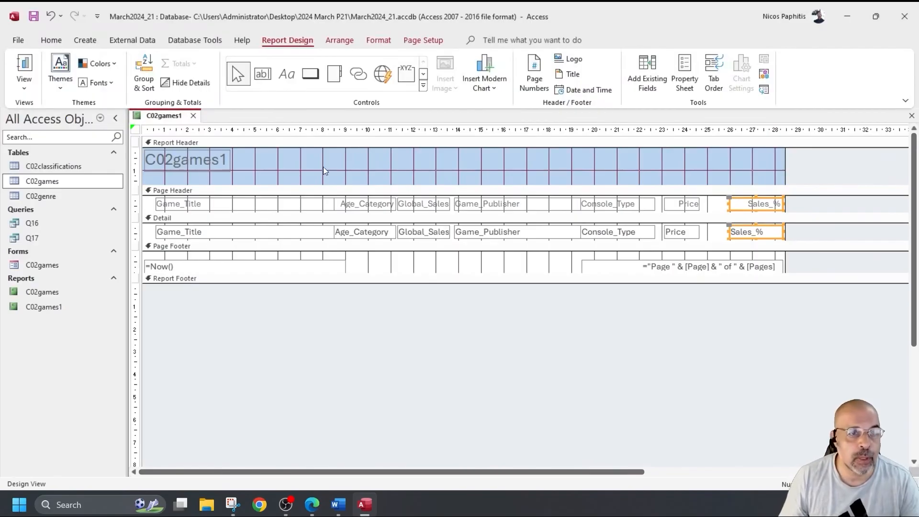
# Step: Add a Console_Type sort, then Global_Sales largest to smallest, and view the result
pyautogui.click(143, 67)
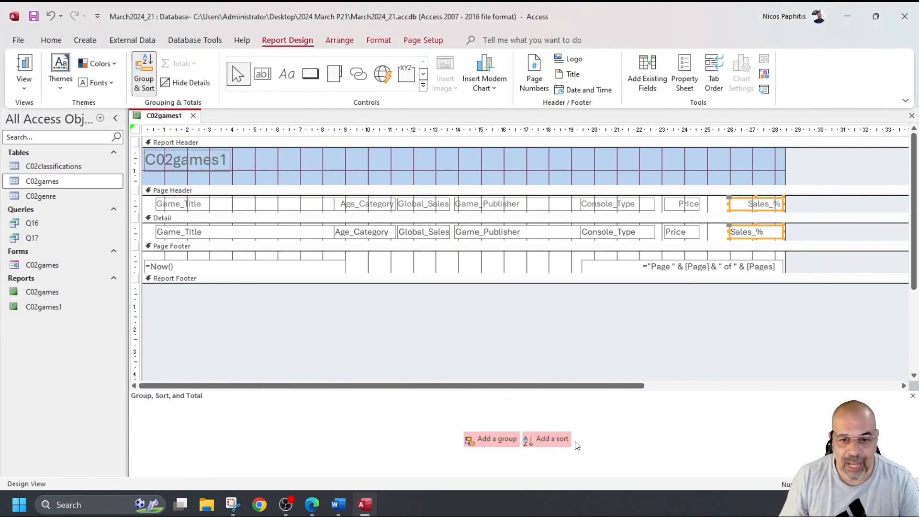
pyautogui.click(544, 440)
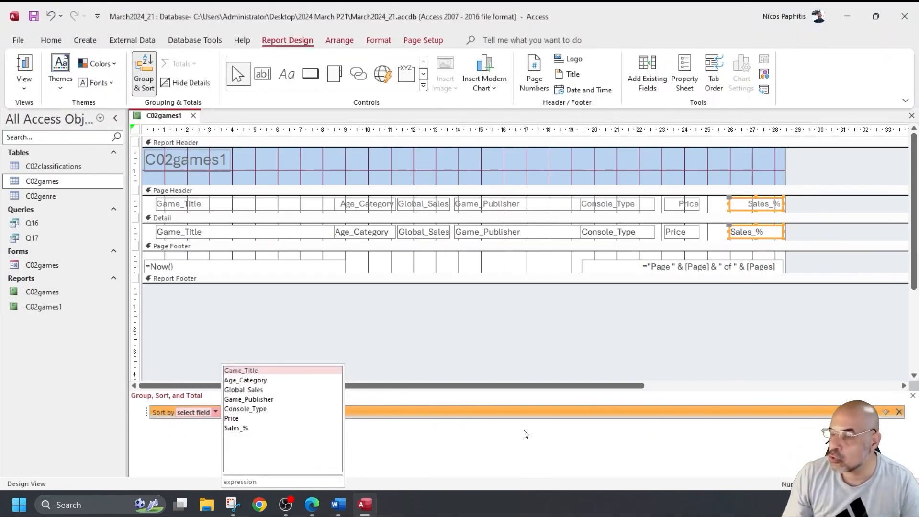
pyautogui.click(254, 409)
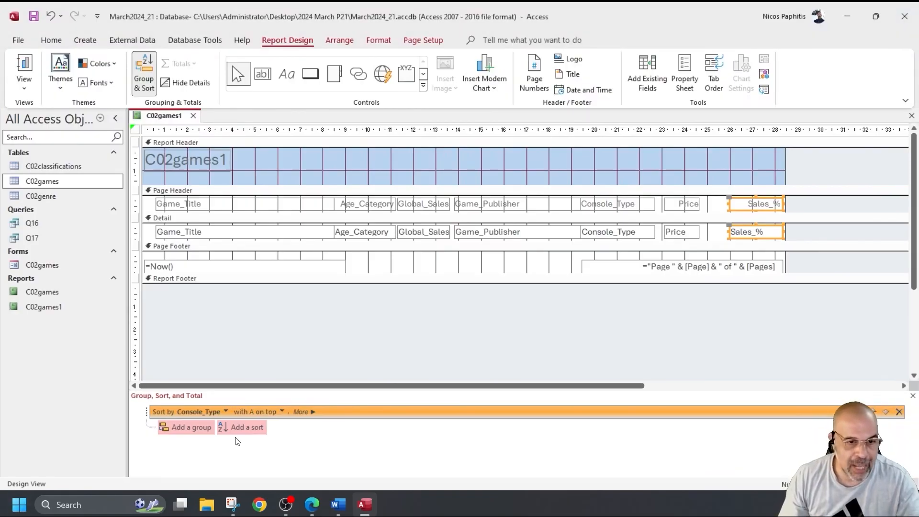
pyautogui.click(248, 426)
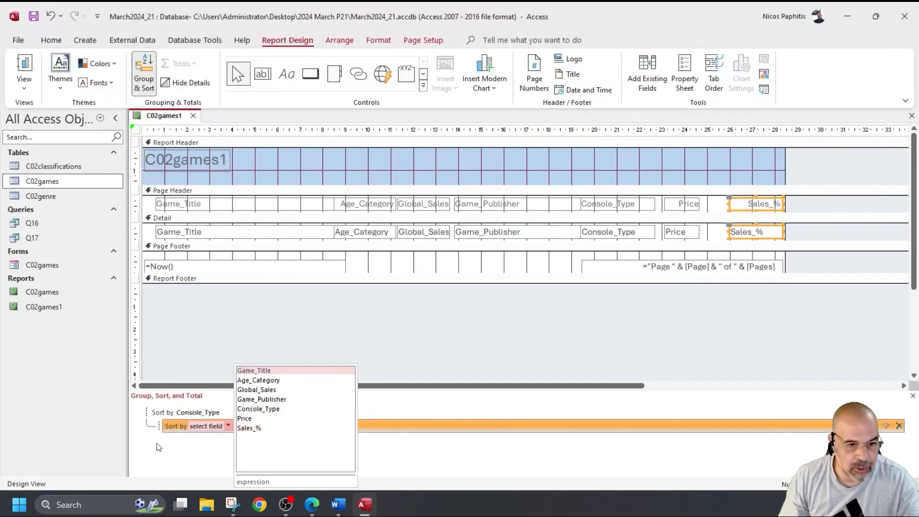
pyautogui.click(274, 389)
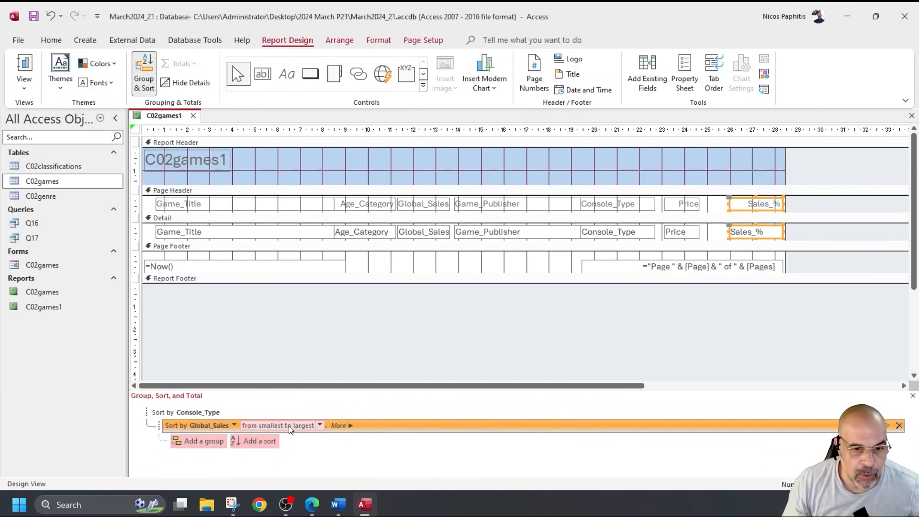
pyautogui.click(319, 425)
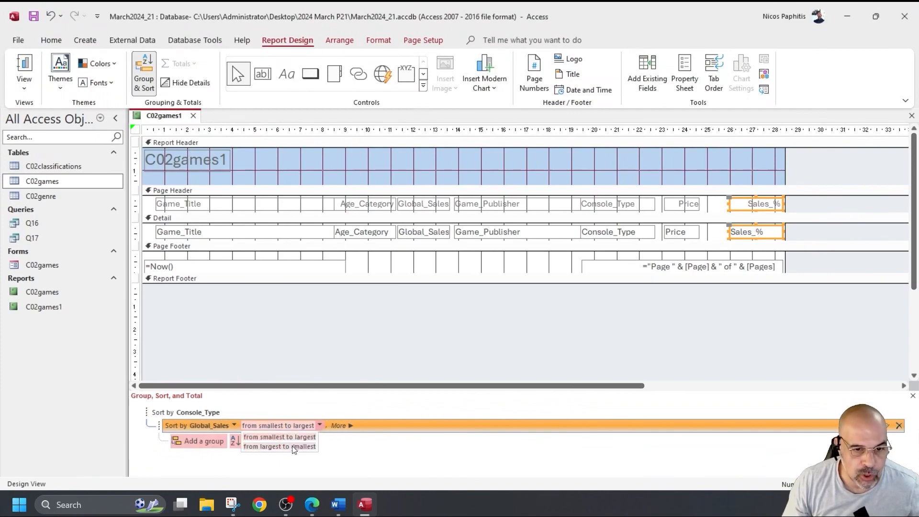
pyautogui.click(292, 447)
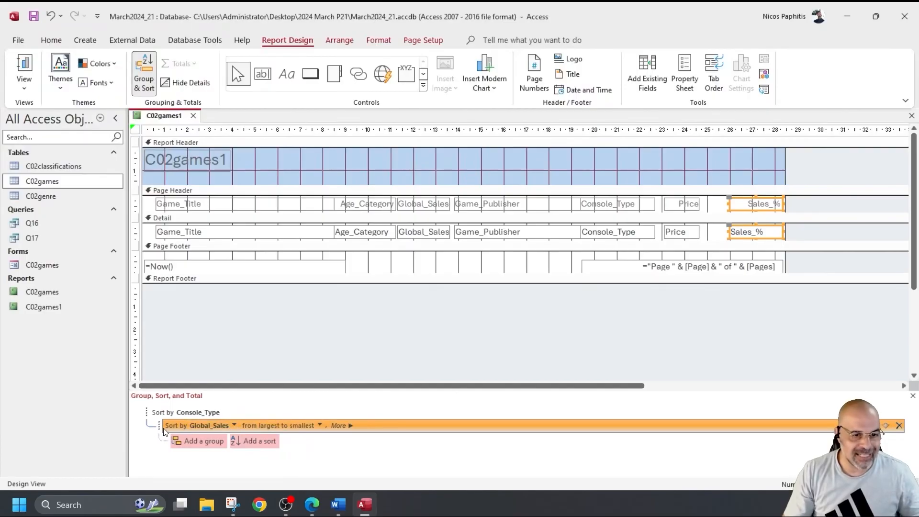
pyautogui.click(191, 413)
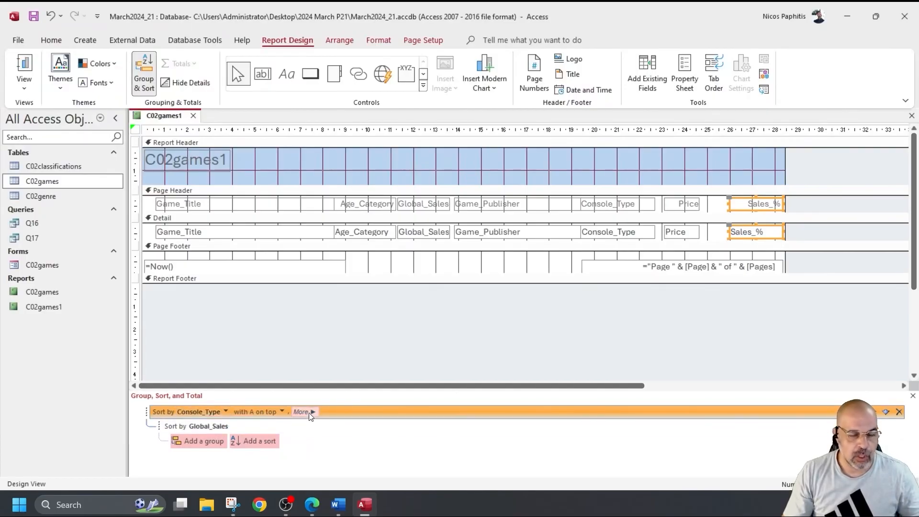
pyautogui.click(211, 426)
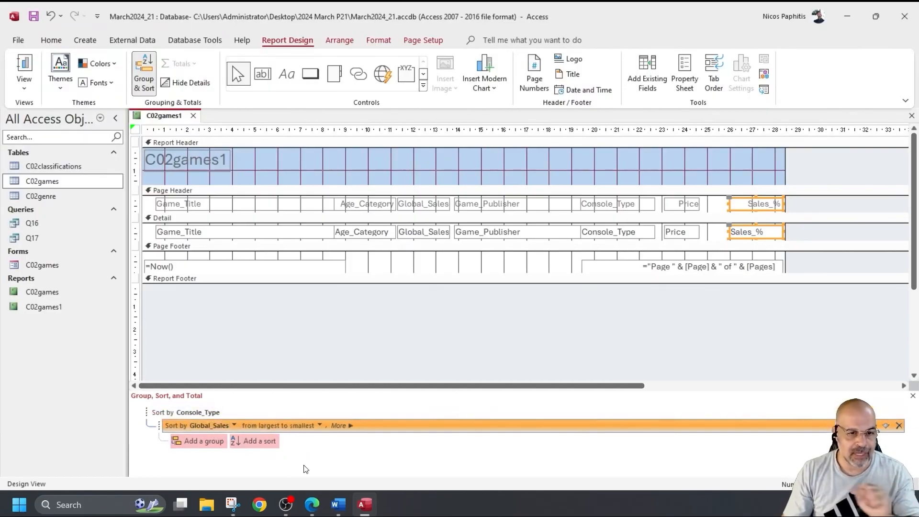
pyautogui.click(24, 67)
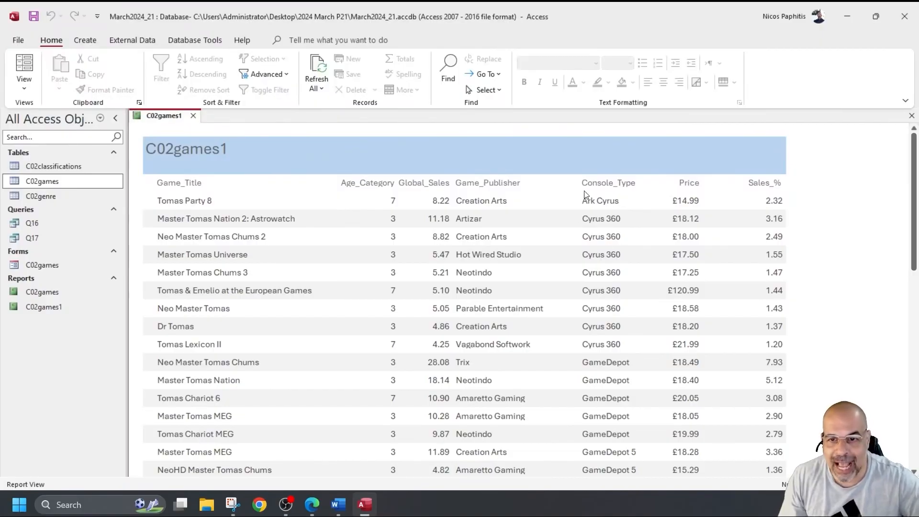
# Step: Scroll through the sorted report and select the Cyrus 360 console value
pyautogui.scroll(-1, 593, 408)
pyautogui.scroll(1, 593, 409)
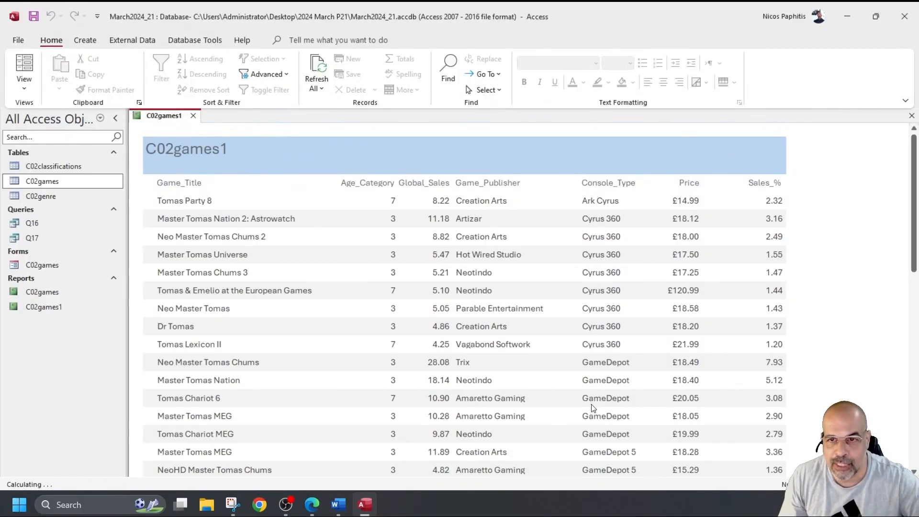
pyautogui.moveTo(583, 215); pyautogui.dragTo(629, 256)
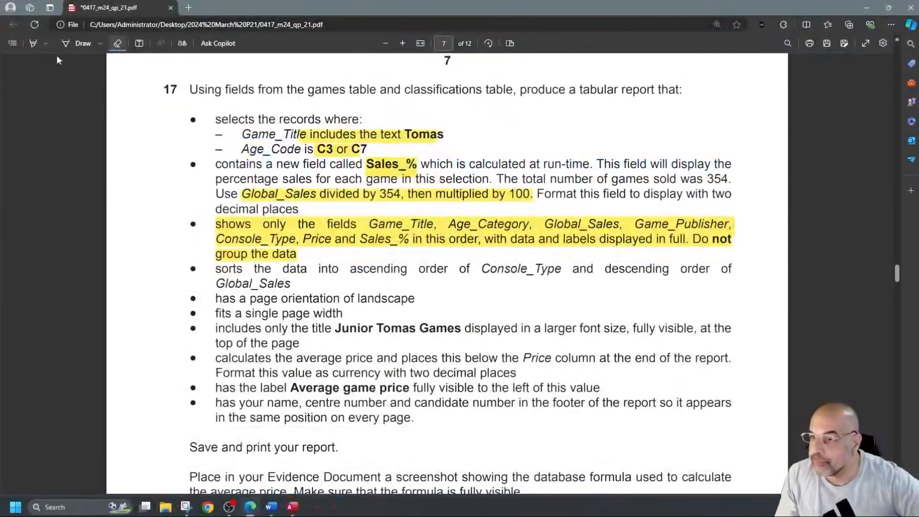
# Step: Highlight the sort order, landscape and single page width lines in the question paper
pyautogui.click(34, 43)
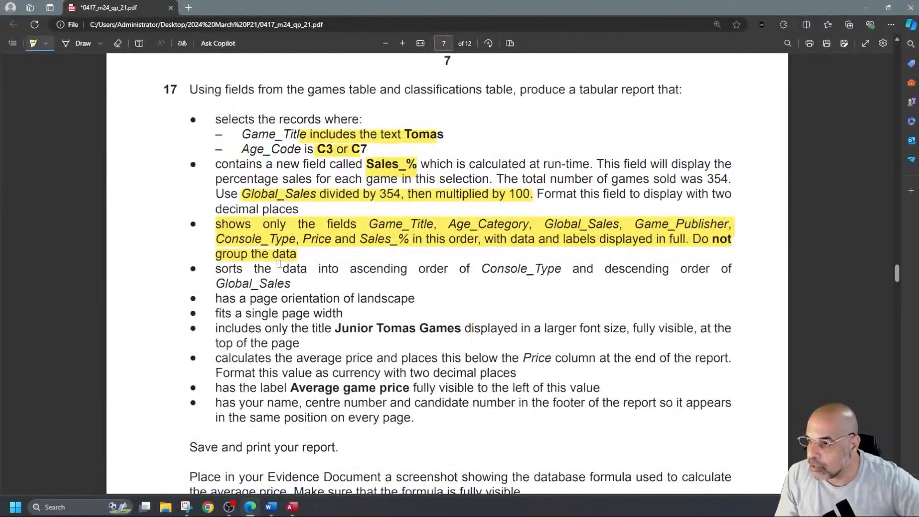
pyautogui.moveTo(401, 269); pyautogui.dragTo(814, 269)
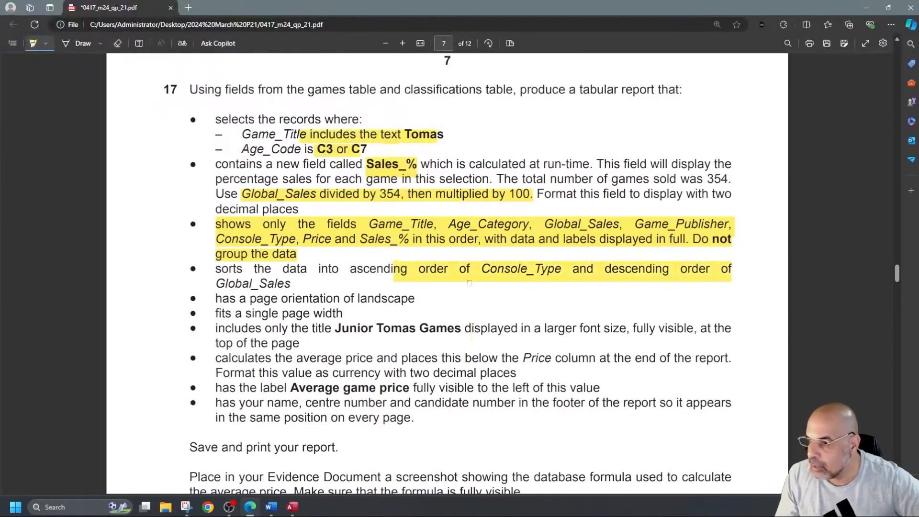
pyautogui.moveTo(258, 298); pyautogui.dragTo(414, 299)
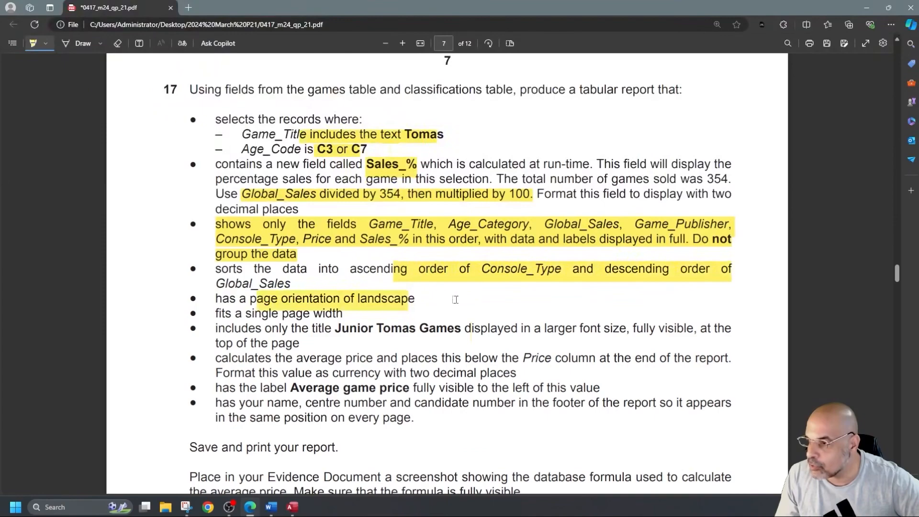
pyautogui.moveTo(247, 314); pyautogui.dragTo(342, 315)
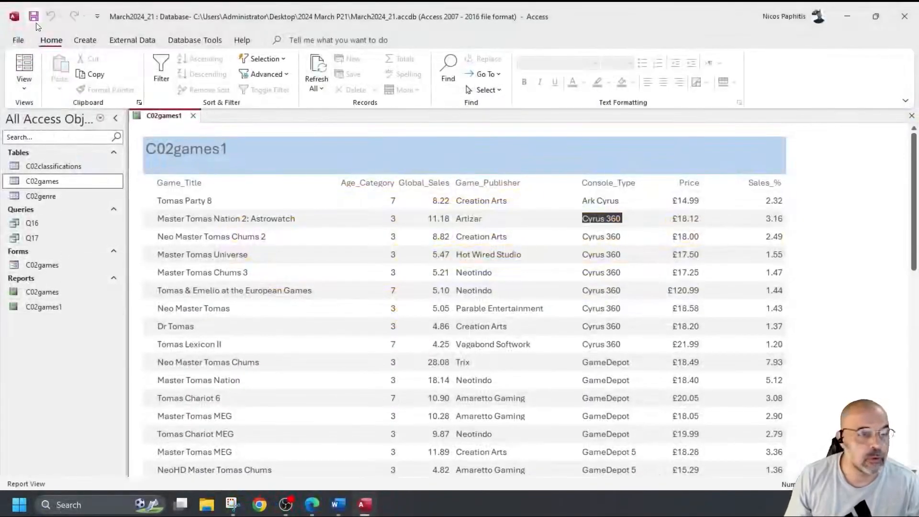
pyautogui.click(19, 40)
pyautogui.click(33, 223)
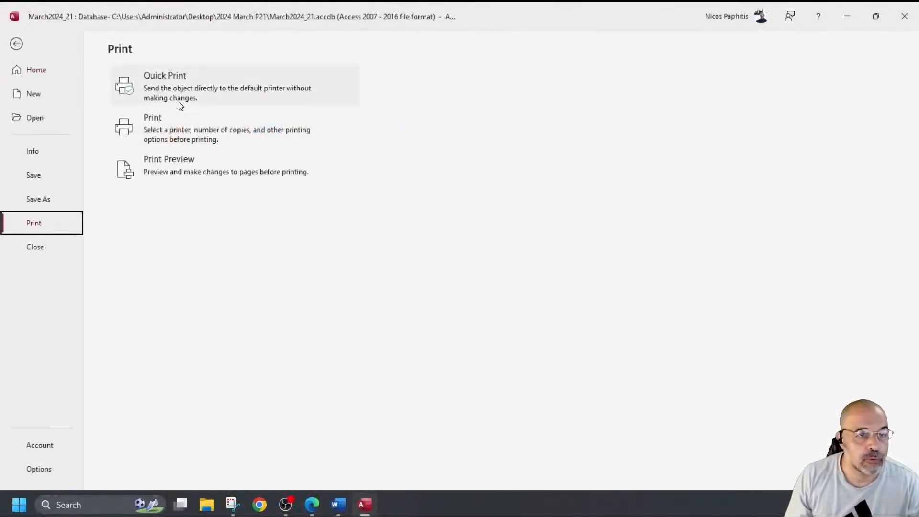
pyautogui.click(177, 171)
pyautogui.scroll(-4, 545, 281)
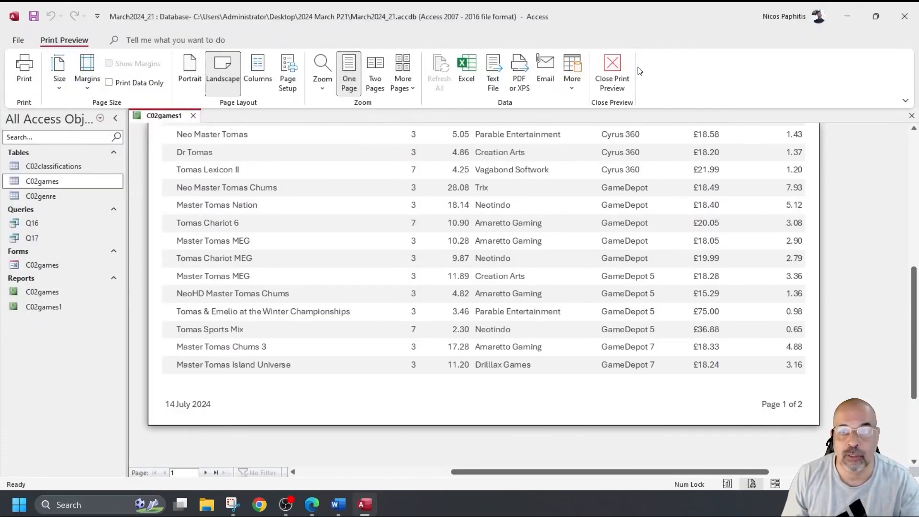
pyautogui.click(613, 67)
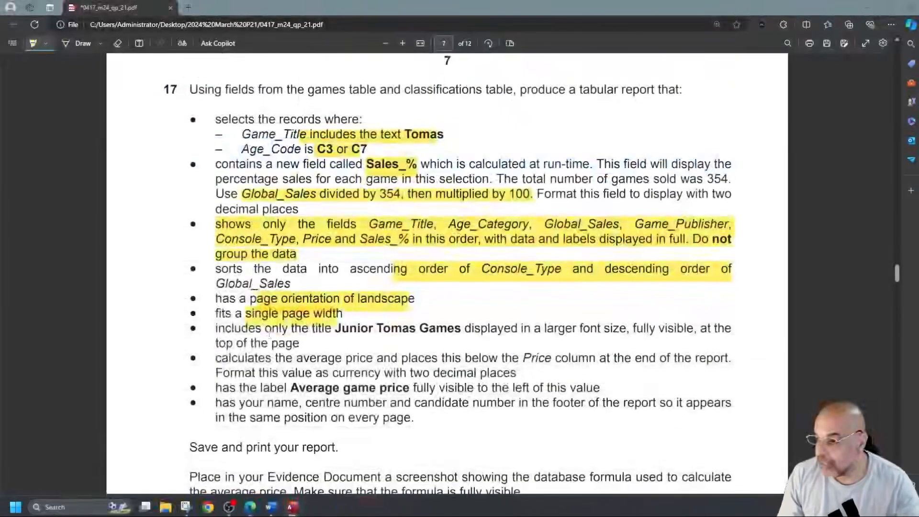
# Step: Turn off highlighting and select the title text 'Junior Tomas Games' in the PDF
pyautogui.click(37, 43)
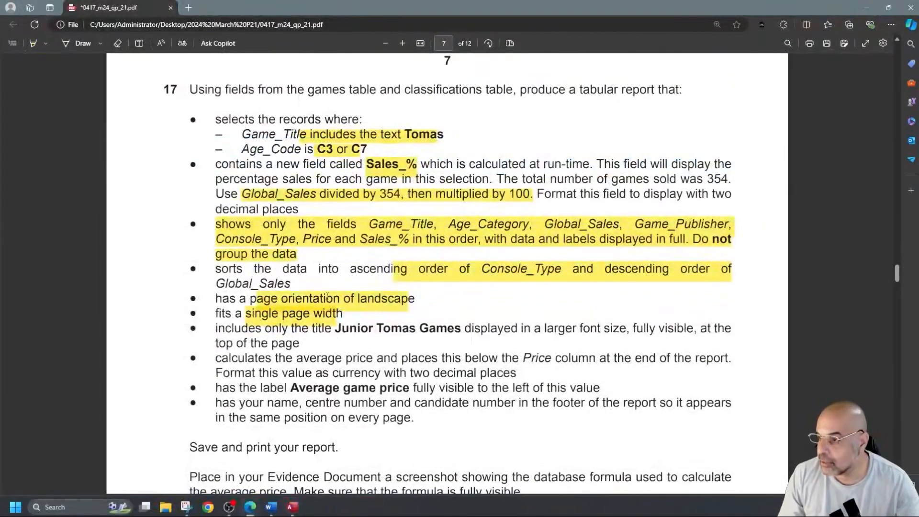
pyautogui.moveTo(335, 330); pyautogui.dragTo(458, 324)
pyautogui.hotkey('ctrl', 'c')
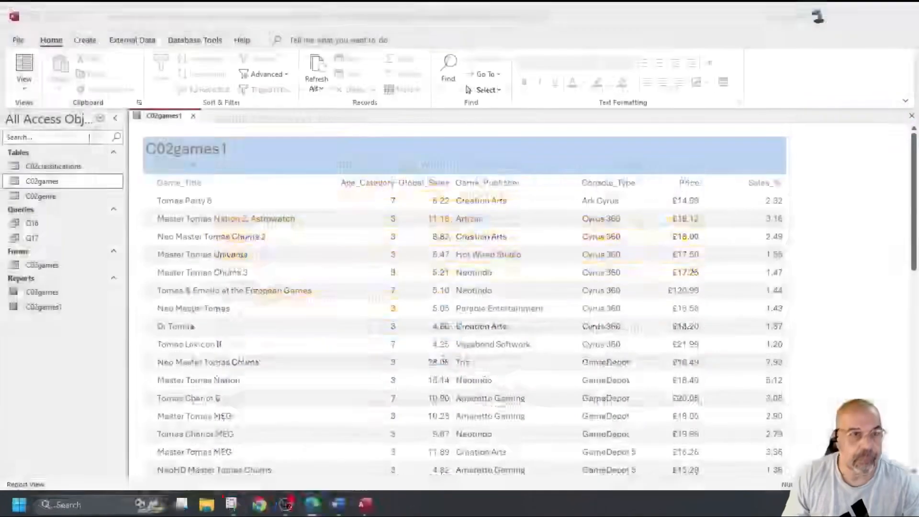
pyautogui.click(24, 86)
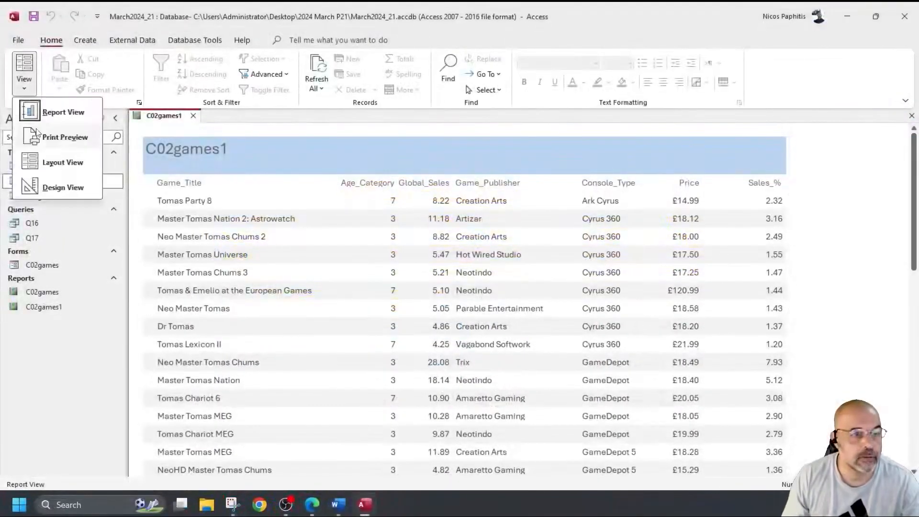
# Step: Paste 'Junior Tomas Games' into the report title label's Caption and preview the report
pyautogui.click(63, 187)
pyautogui.doubleClick(186, 162)
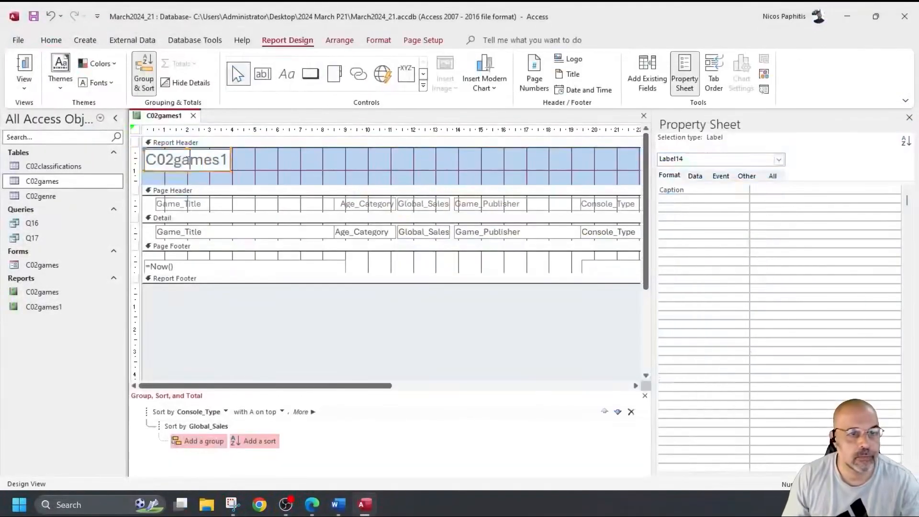
pyautogui.hotkey('ctrl', 'v')
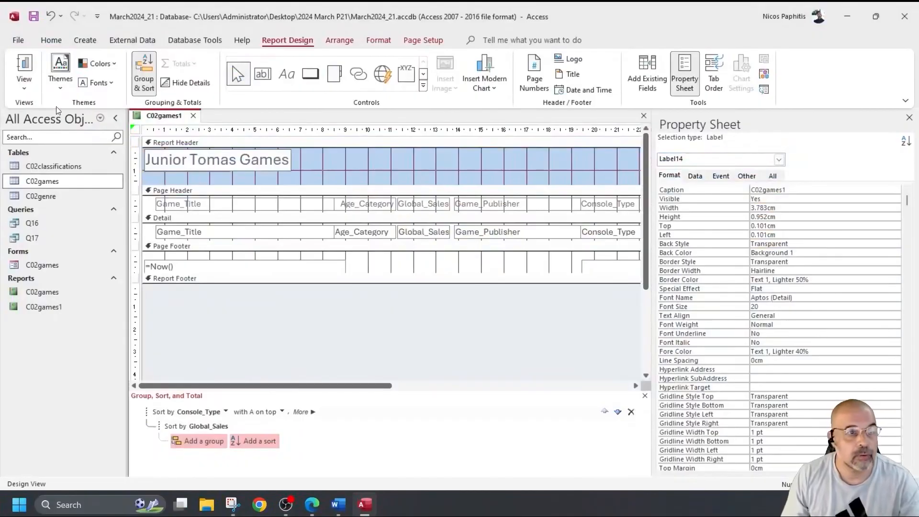
pyautogui.click(24, 67)
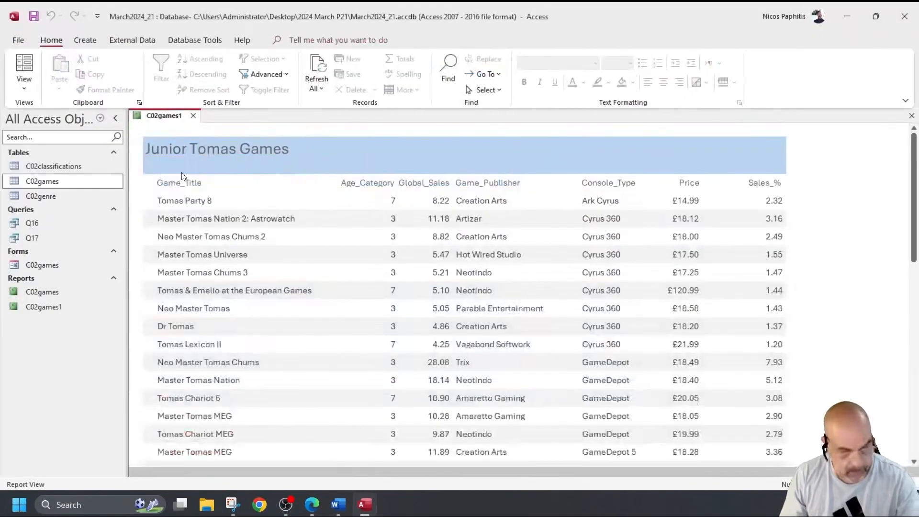
# Step: Copy 'Average game price' from the question paper and return the report to Design View
pyautogui.hotkey('alt', 'Tab')
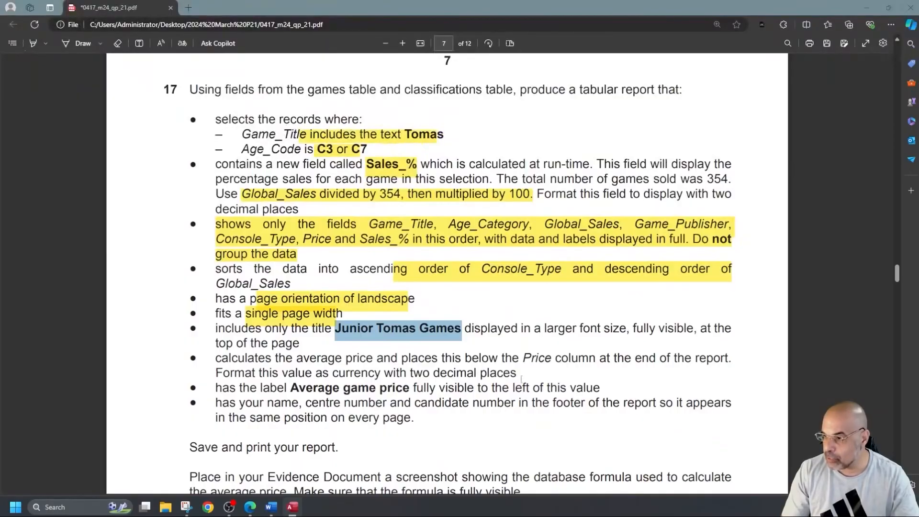
pyautogui.moveTo(291, 388); pyautogui.dragTo(411, 399)
pyautogui.hotkey('ctrl', 'c')
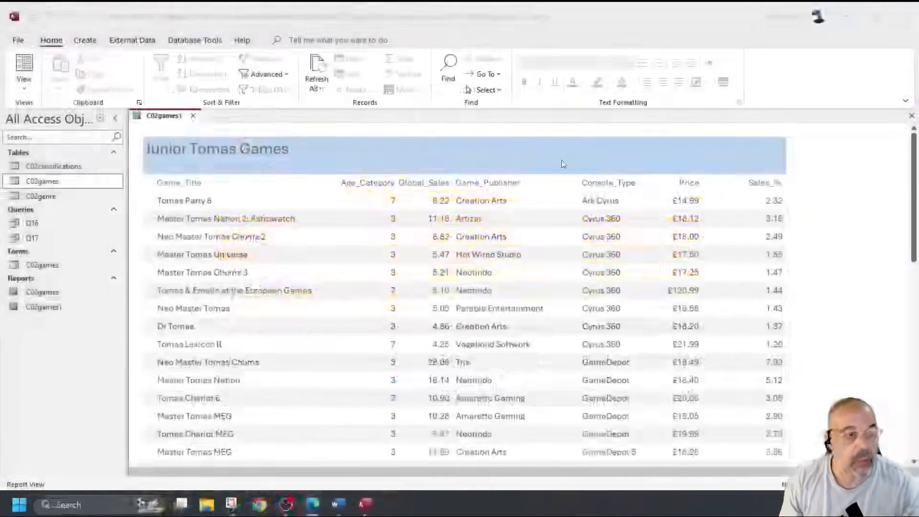
pyautogui.click(34, 85)
pyautogui.click(62, 188)
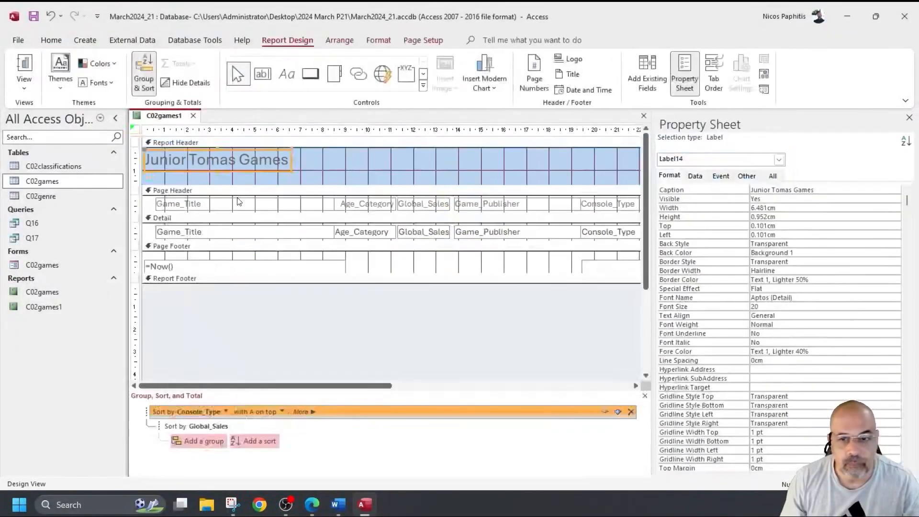
pyautogui.click(910, 118)
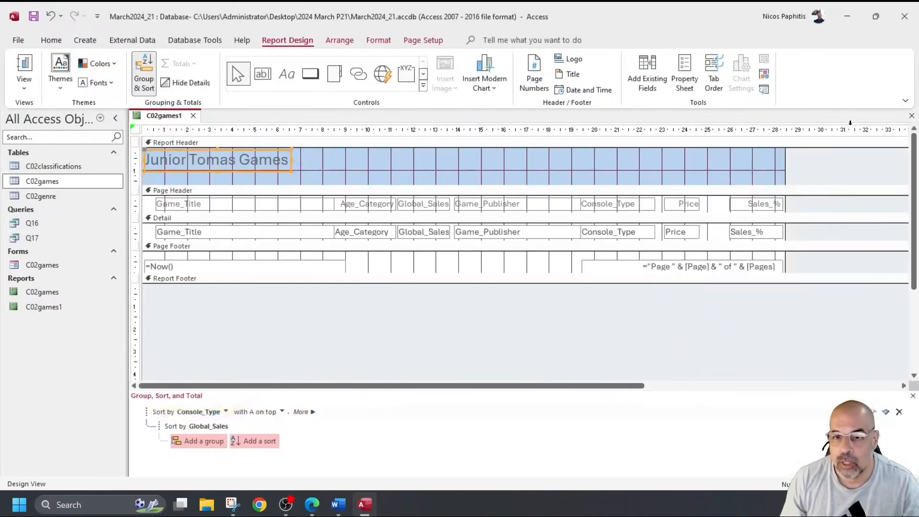
# Step: Add an =Avg([Price]) total under the Price column in the report footer and widen it
pyautogui.click(686, 234)
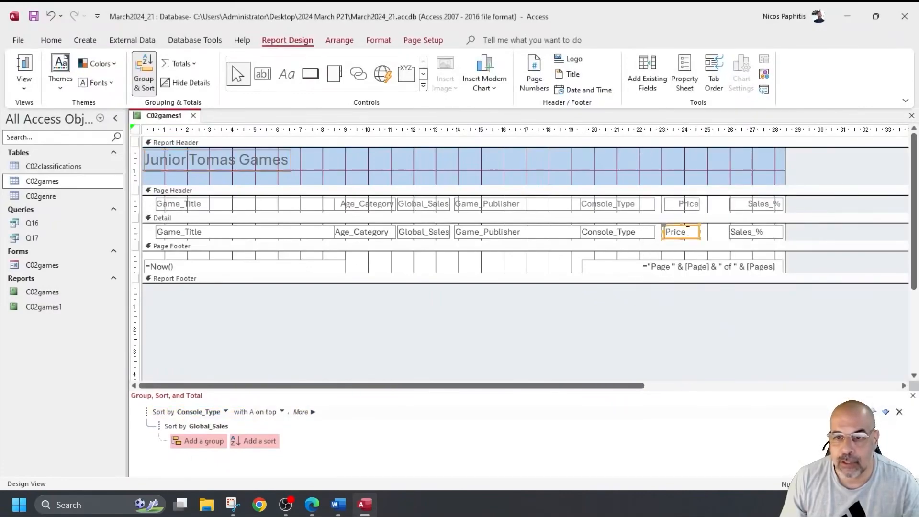
pyautogui.click(690, 204)
pyautogui.click(684, 232)
pyautogui.rightClick(683, 234)
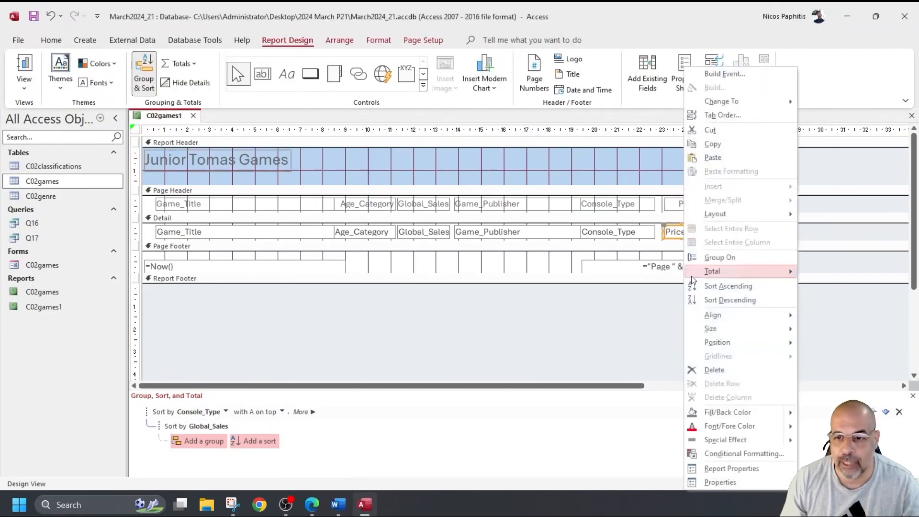
pyautogui.moveTo(714, 276)
pyautogui.click(852, 287)
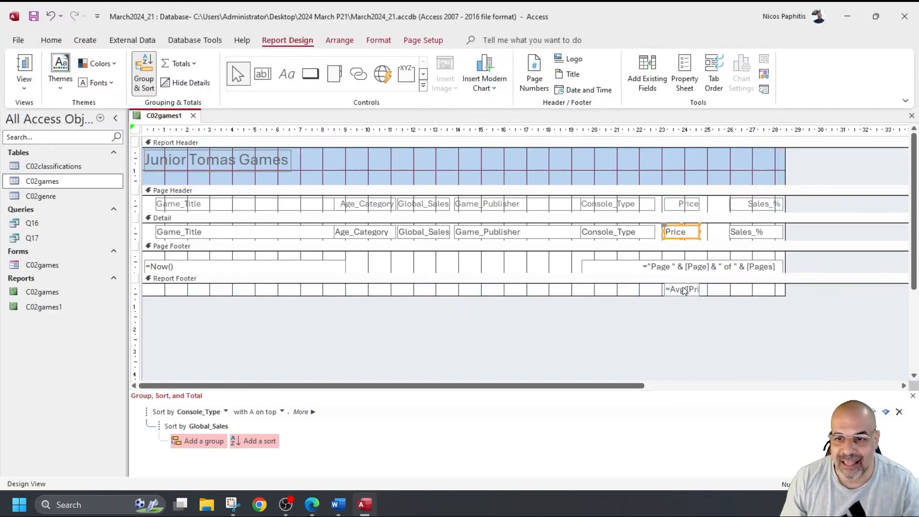
pyautogui.click(689, 291)
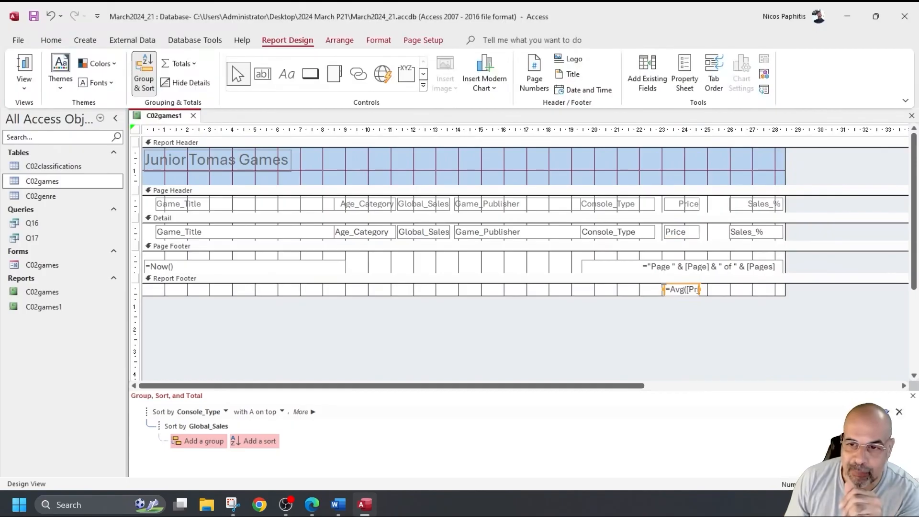
pyautogui.moveTo(700, 289); pyautogui.dragTo(735, 290)
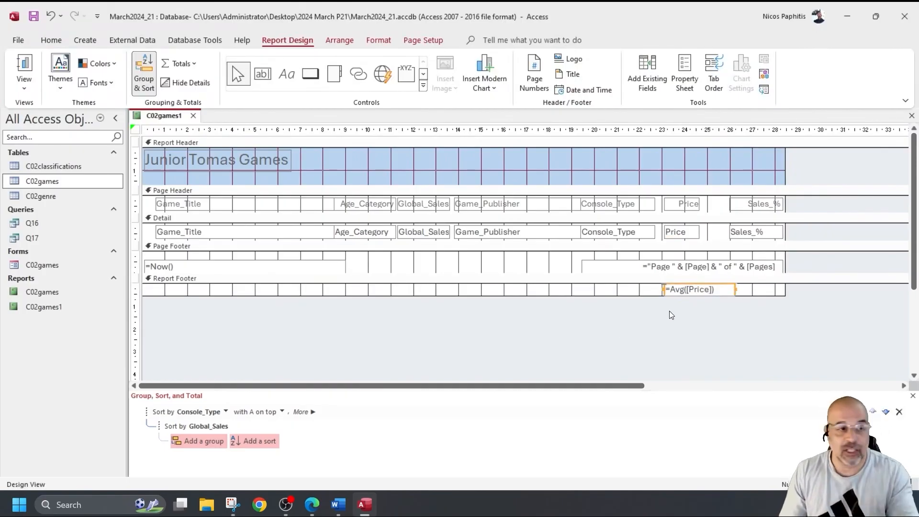
# Step: Preview the report to check the average price total, then return to Design View
pyautogui.click(24, 67)
pyautogui.scroll(-5, 708, 284)
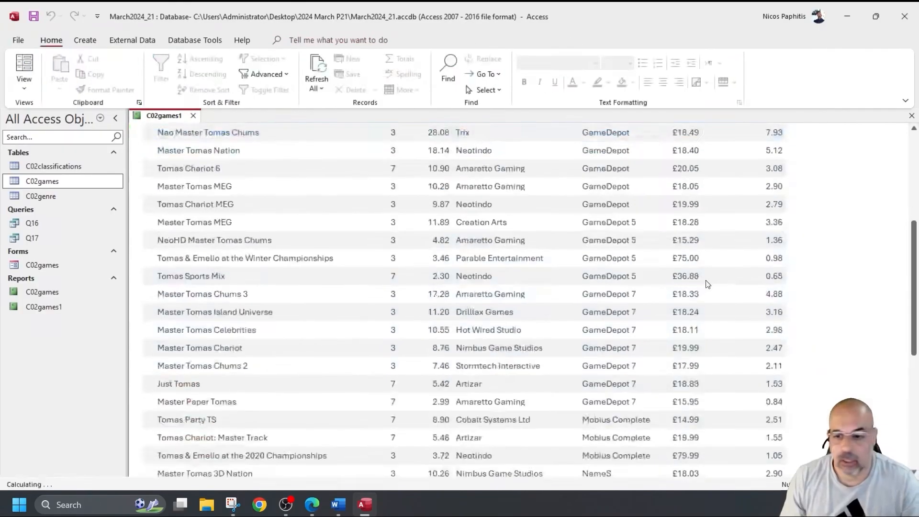
pyautogui.scroll(-6, 708, 284)
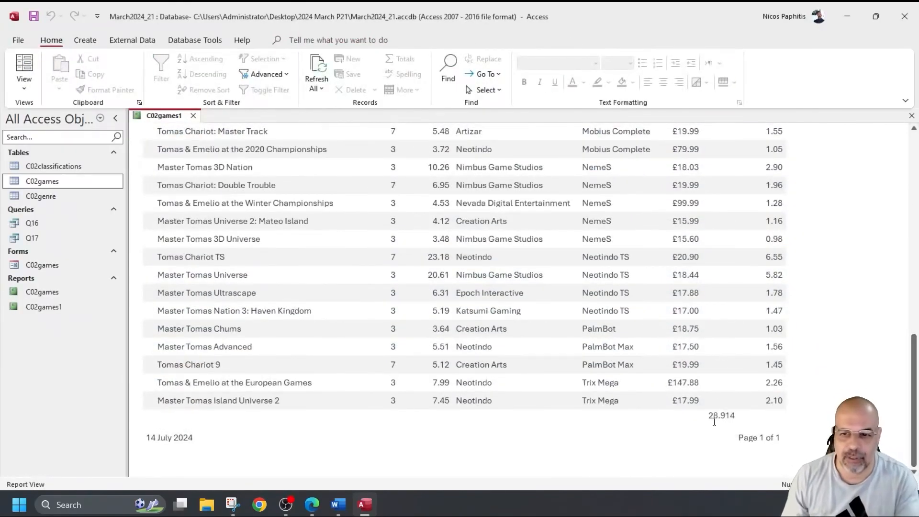
pyautogui.click(24, 83)
pyautogui.click(61, 196)
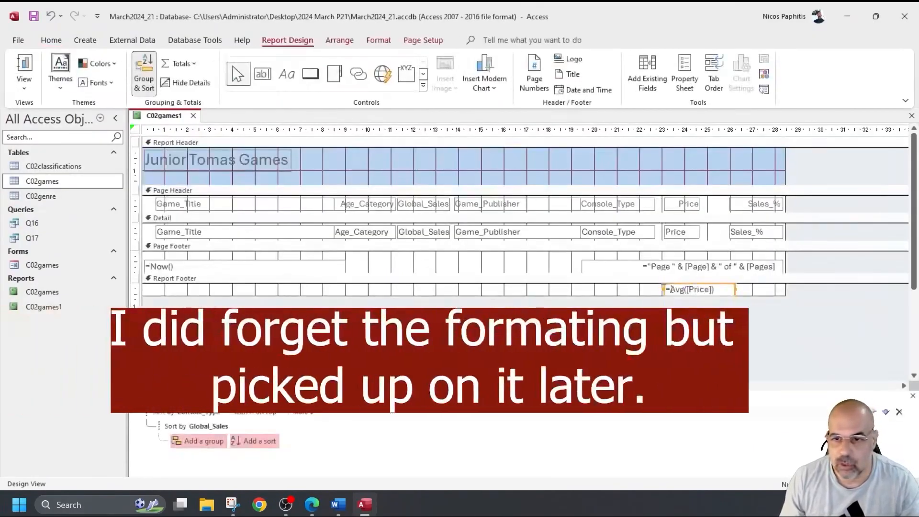
# Step: Narrow the average box, shift it left under Price, and confirm it shows 28.914
pyautogui.moveTo(739, 294); pyautogui.dragTo(722, 293)
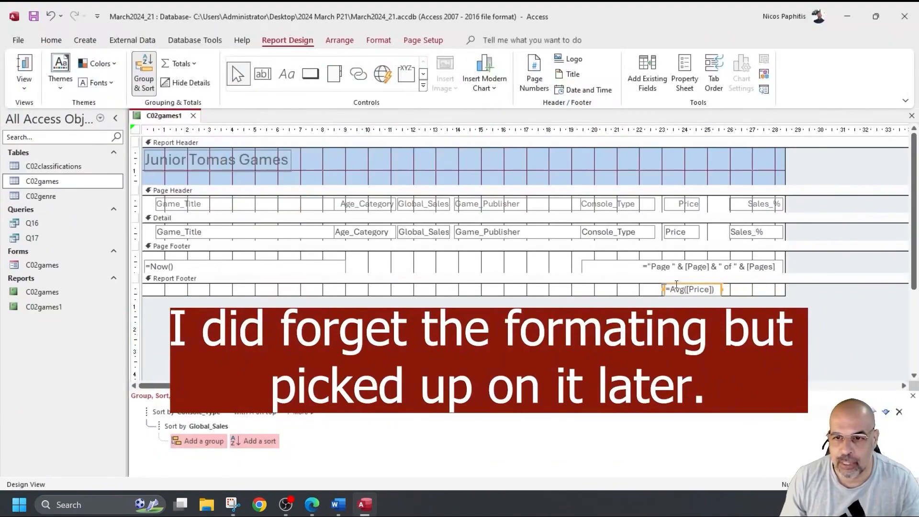
pyautogui.moveTo(676, 285); pyautogui.dragTo(654, 280)
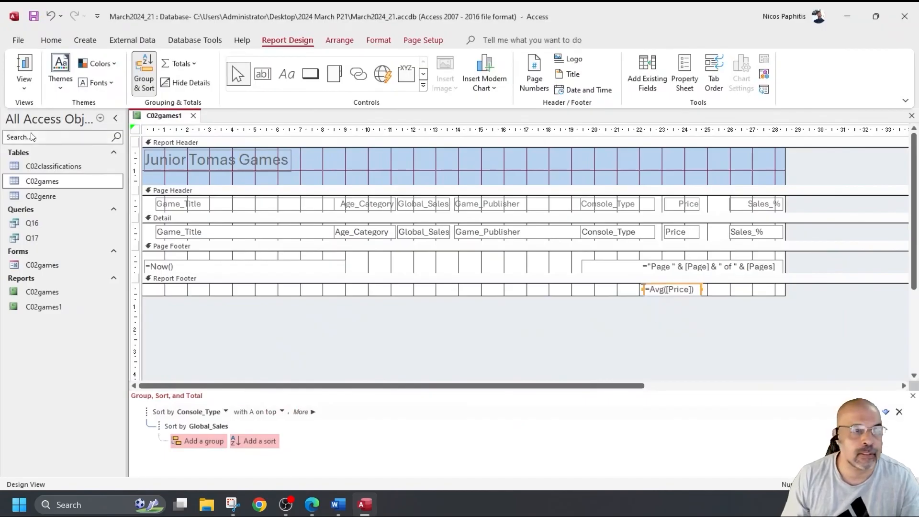
pyautogui.click(19, 61)
pyautogui.scroll(-10, 541, 311)
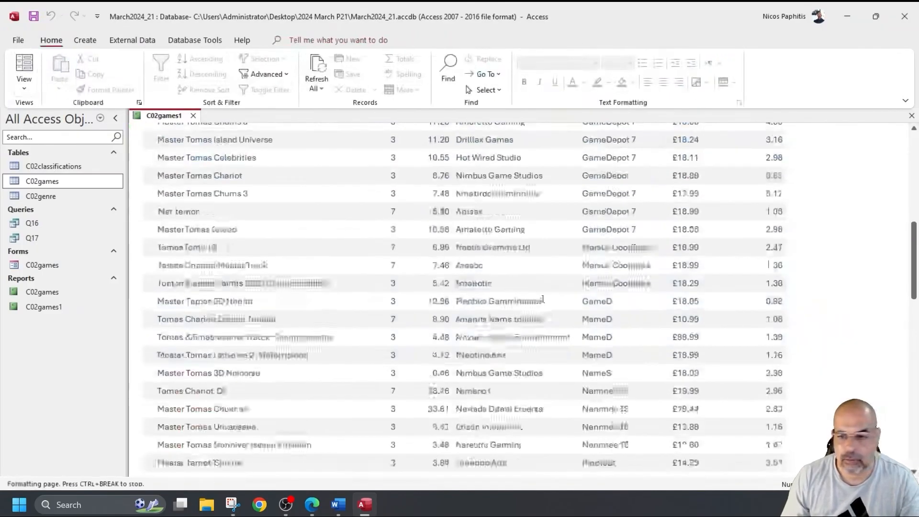
pyautogui.click(695, 440)
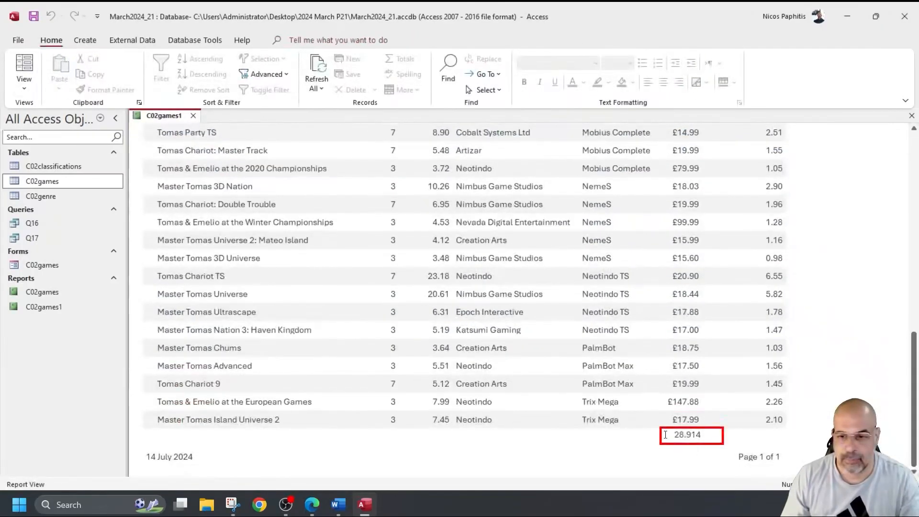
pyautogui.click(24, 88)
pyautogui.click(63, 186)
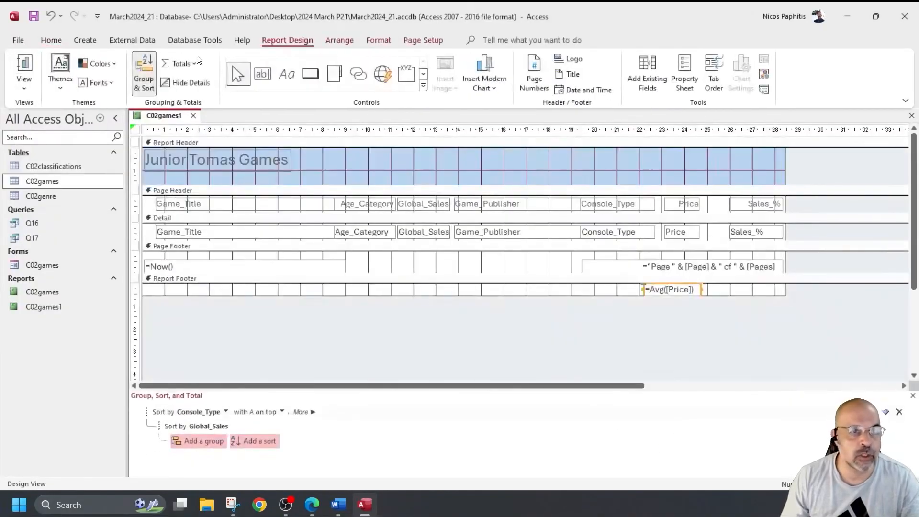
# Step: Add a right-aligned 'Average game price' label left of the average value and preview the report
pyautogui.click(267, 77)
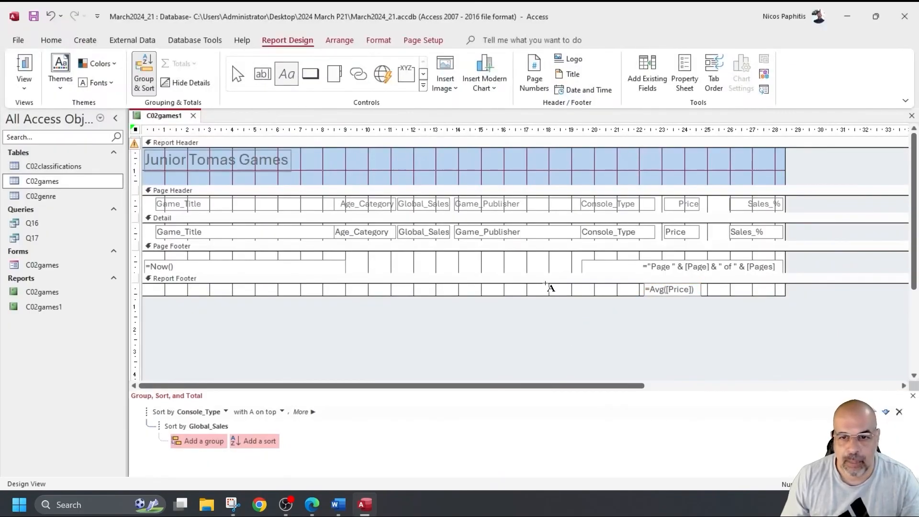
pyautogui.moveTo(543, 284)
pyautogui.mouseDown()
pyautogui.moveTo(649, 293)
pyautogui.moveTo(639, 297)
pyautogui.mouseUp()
pyautogui.write('Average game price')
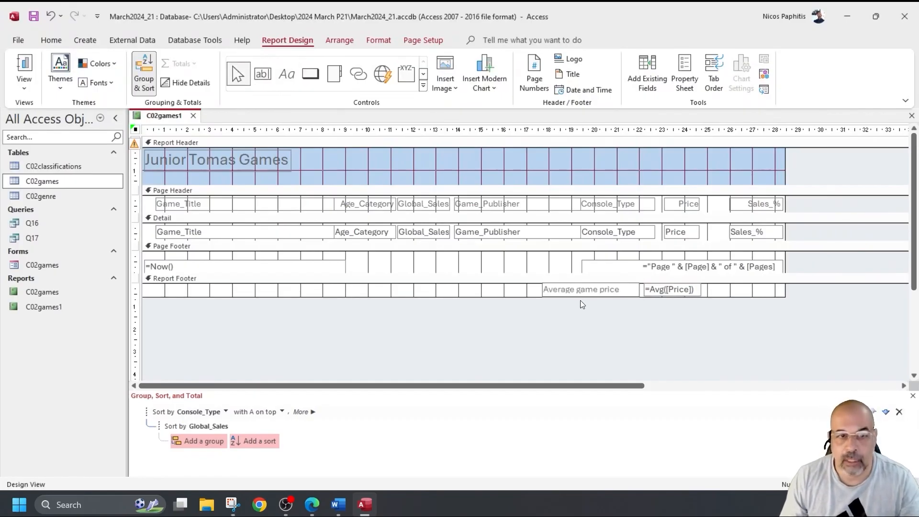
pyautogui.click(51, 40)
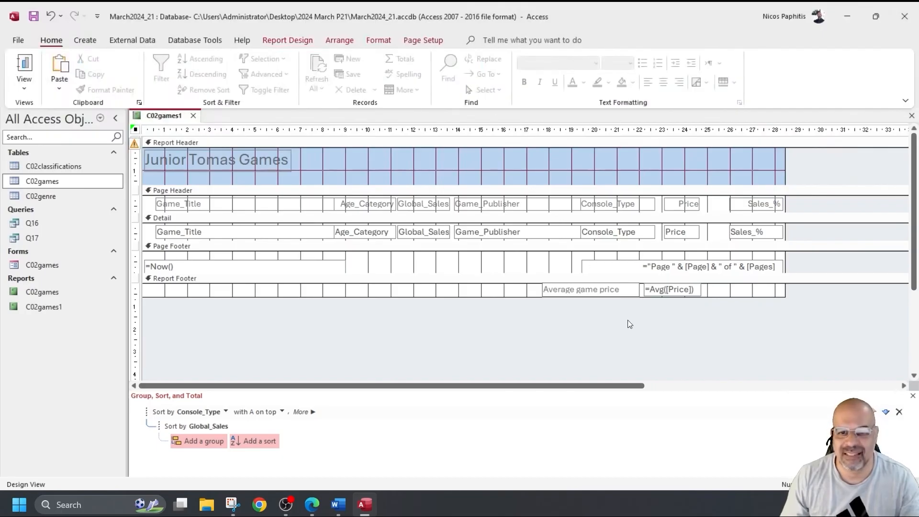
pyautogui.click(574, 291)
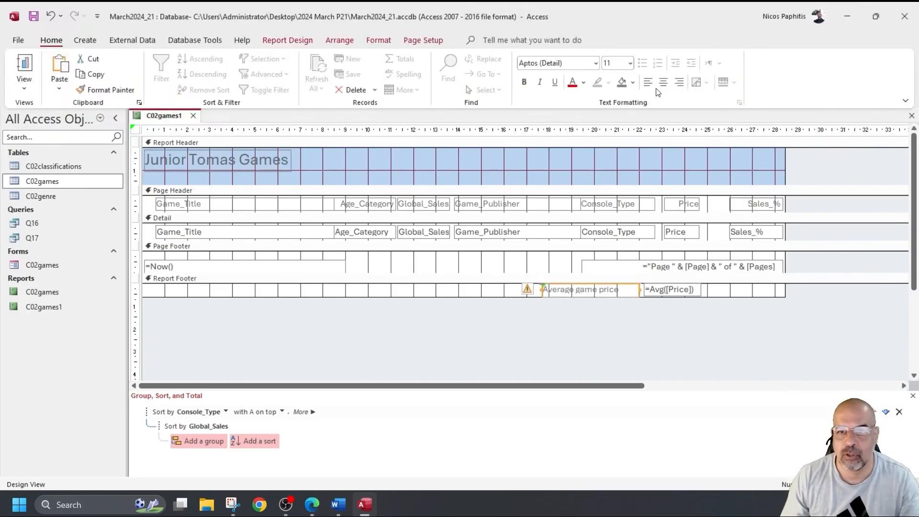
pyautogui.click(679, 82)
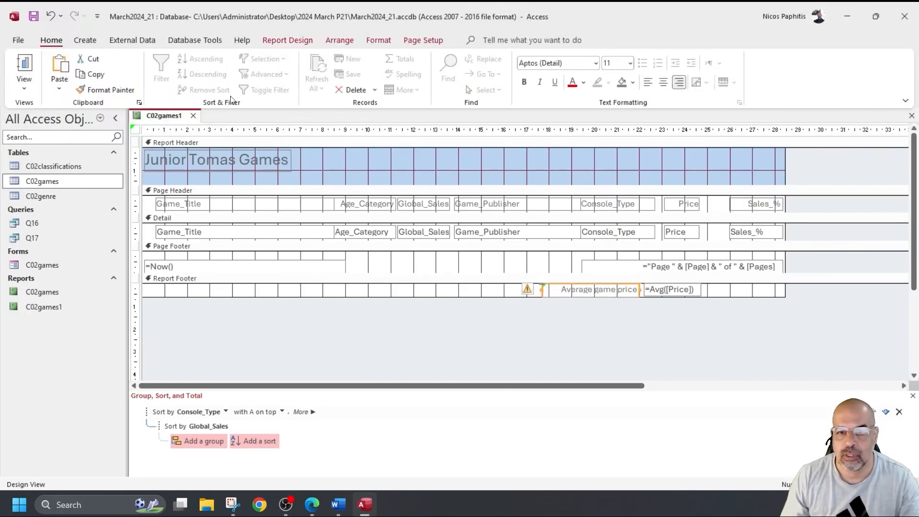
pyautogui.click(26, 65)
pyautogui.scroll(-5, 793, 339)
pyautogui.scroll(-5, 793, 340)
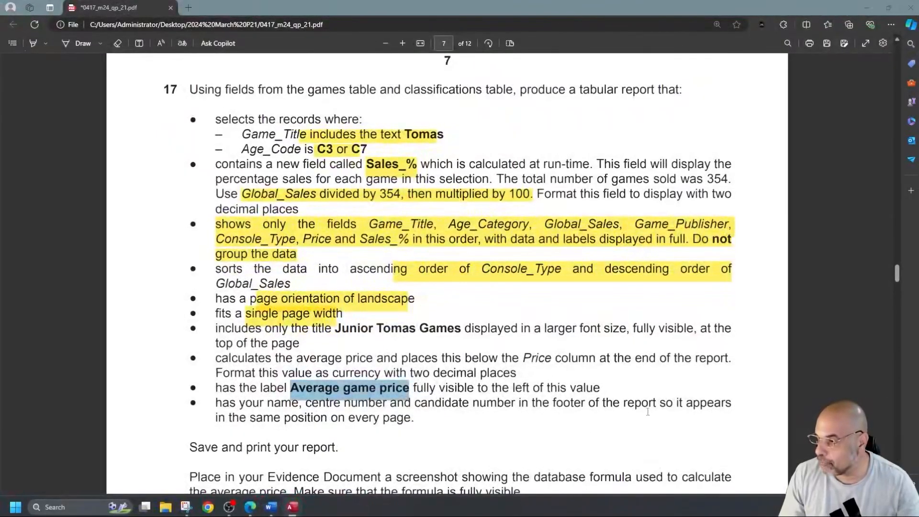
pyautogui.scroll(-2, 648, 412)
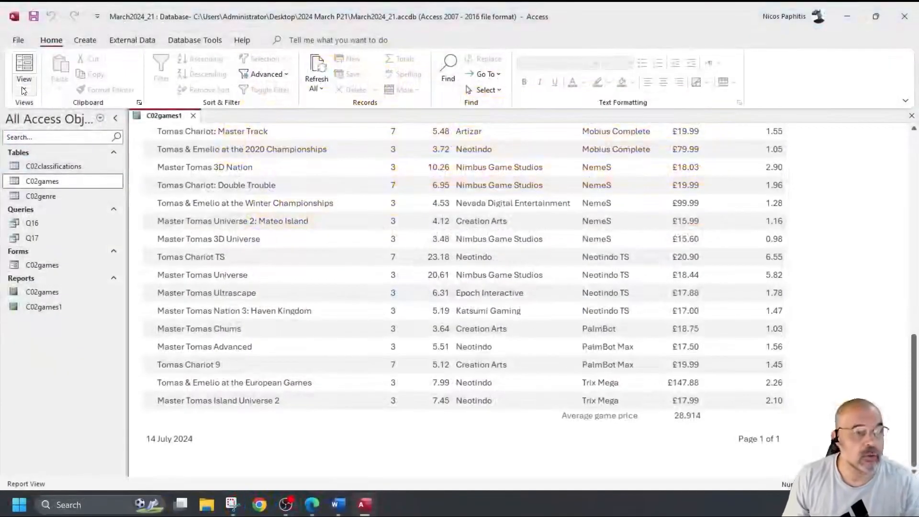
# Step: In Design View, delete the page footer's date and page-number boxes
pyautogui.click(24, 88)
pyautogui.click(72, 187)
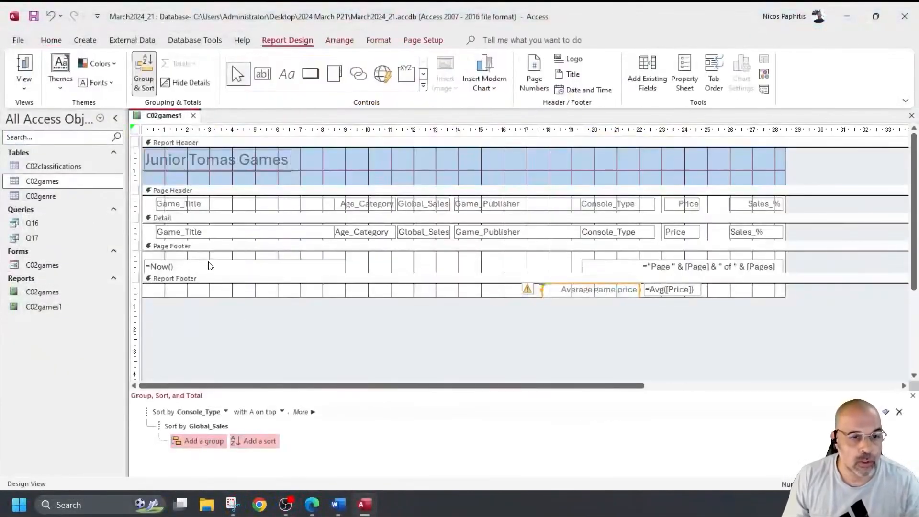
pyautogui.moveTo(194, 257); pyautogui.dragTo(700, 271)
pyautogui.press('Delete')
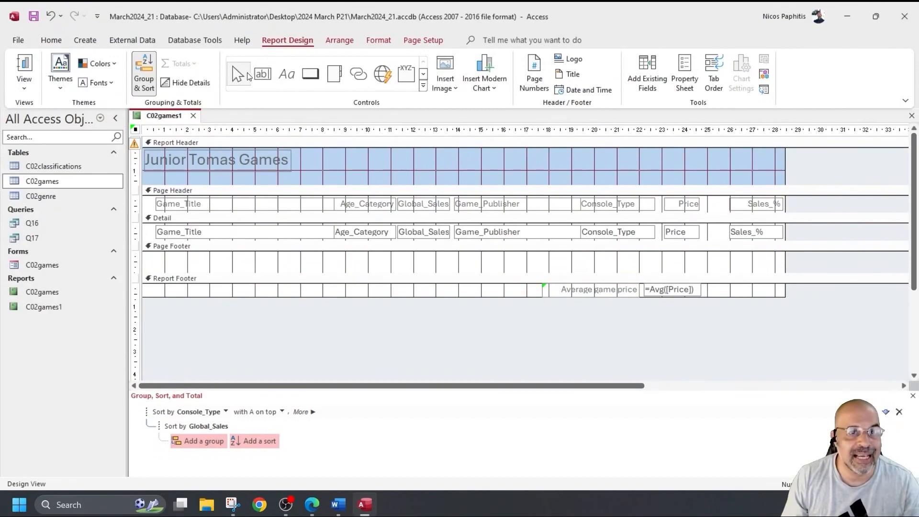
# Step: Add a page-footer label with the candidate's name, centre number and candidate number, then preview
pyautogui.click(286, 73)
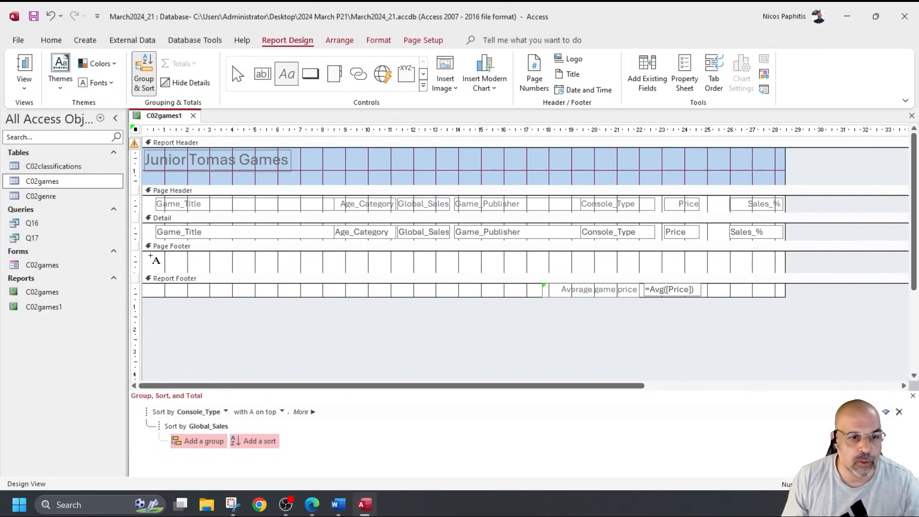
pyautogui.moveTo(148, 256)
pyautogui.mouseDown()
pyautogui.moveTo(293, 274)
pyautogui.moveTo(310, 266)
pyautogui.mouseUp()
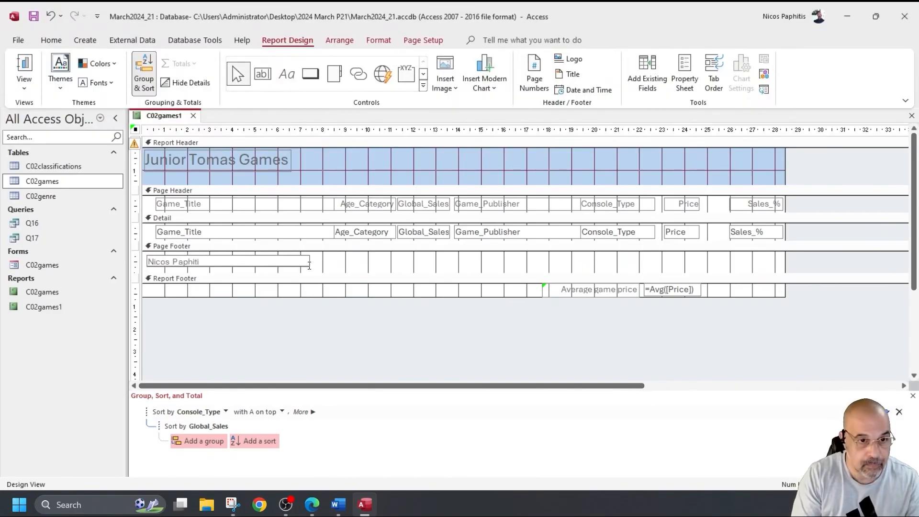
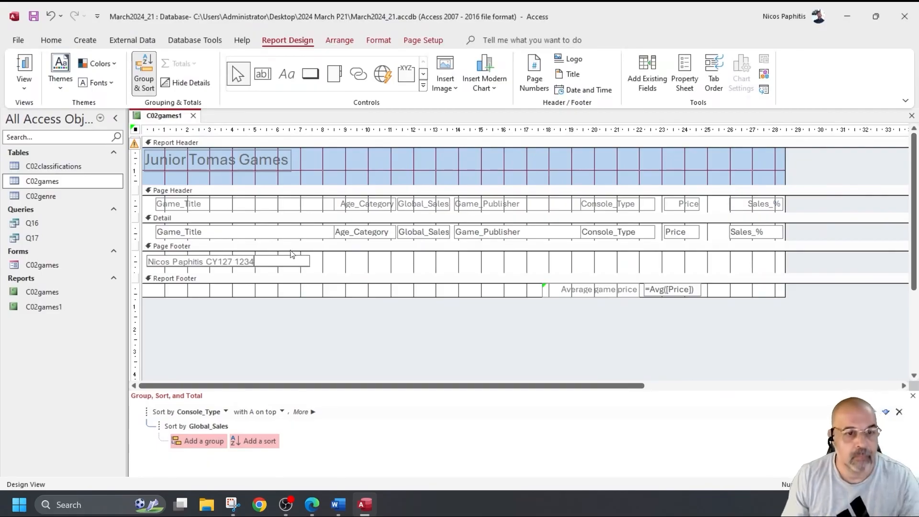
pyautogui.click(24, 67)
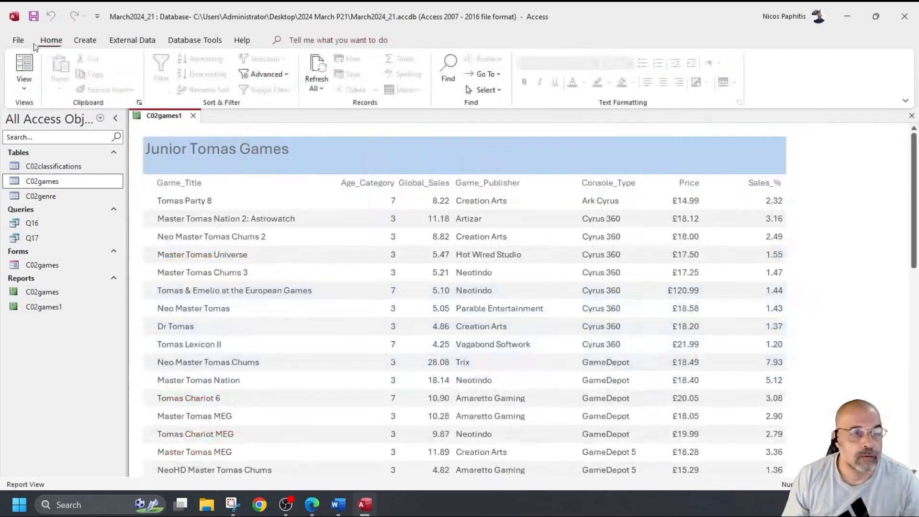
pyautogui.click(16, 42)
pyautogui.click(43, 222)
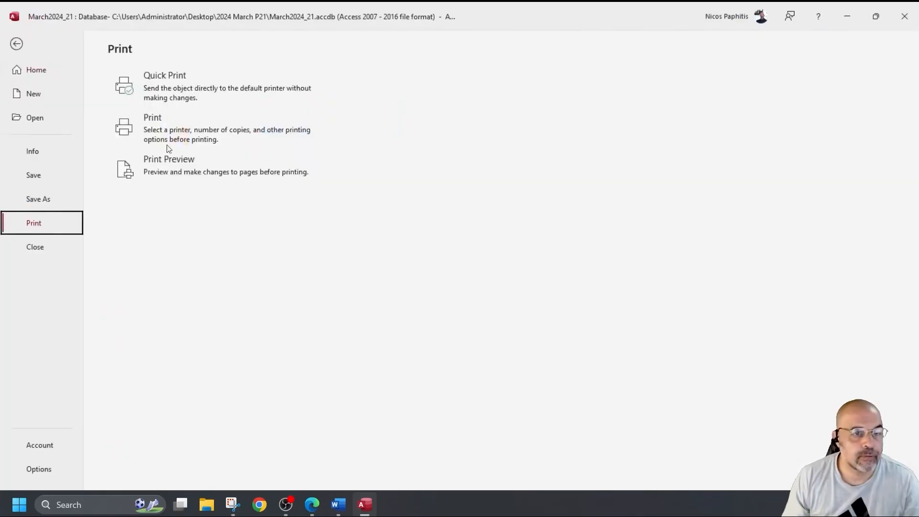
pyautogui.click(184, 161)
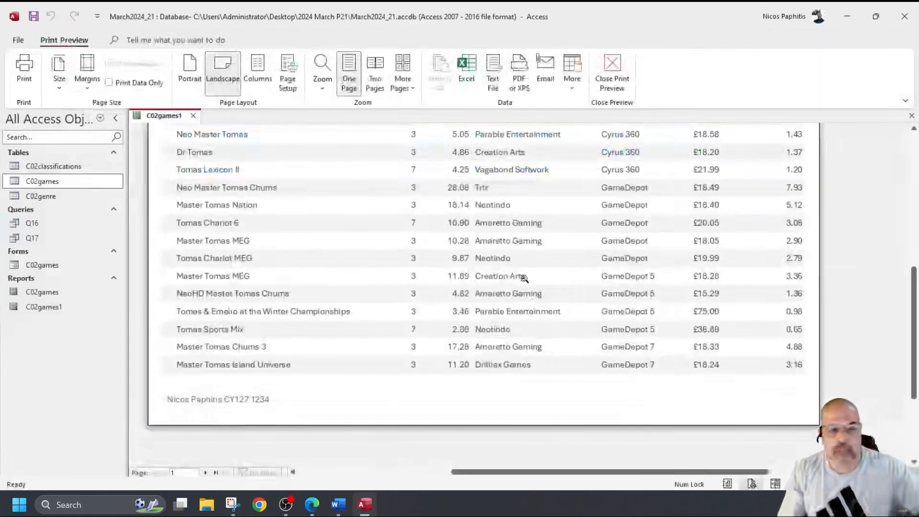
pyautogui.scroll(10, 500, 241)
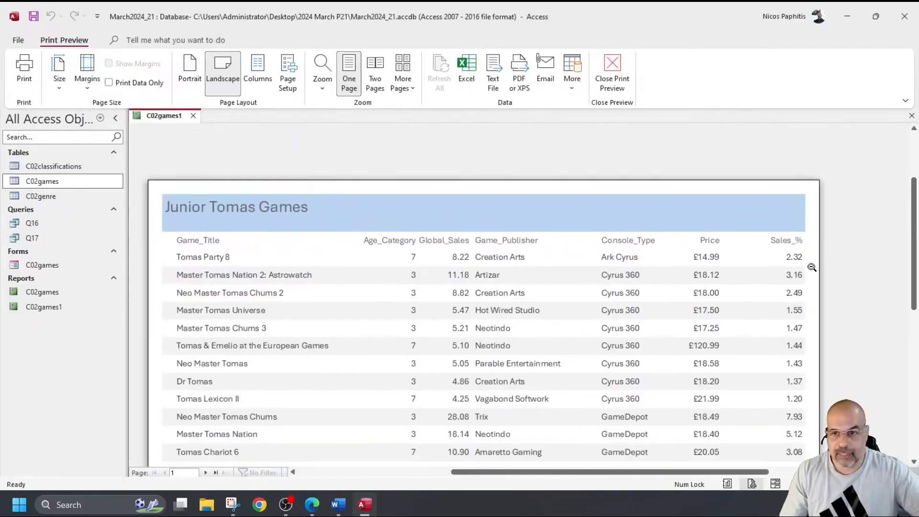
pyautogui.scroll(-1, 803, 247)
pyautogui.scroll(-6, 396, 244)
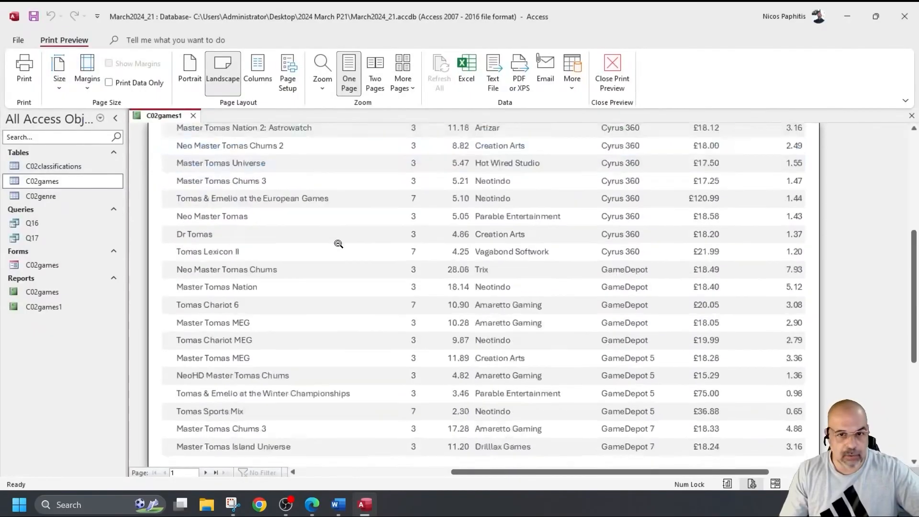
pyautogui.scroll(-1, 258, 429)
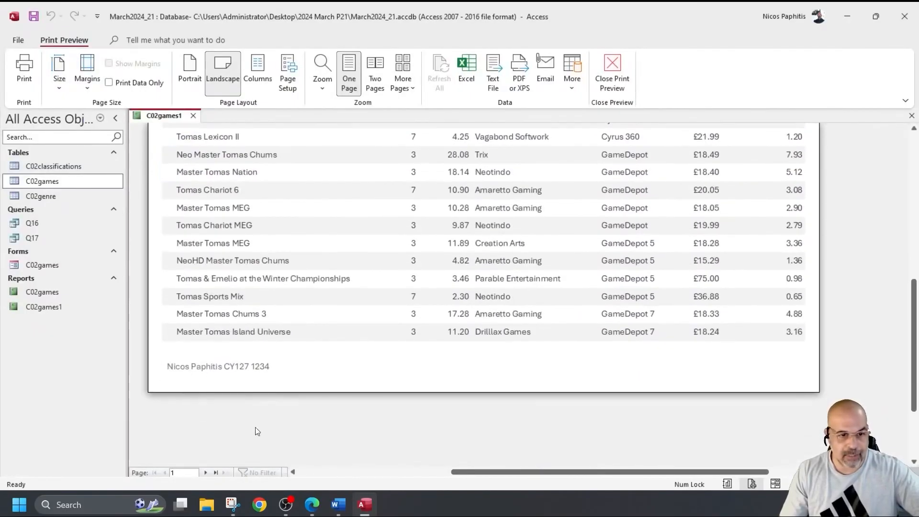
pyautogui.click(209, 471)
pyautogui.scroll(8, 415, 385)
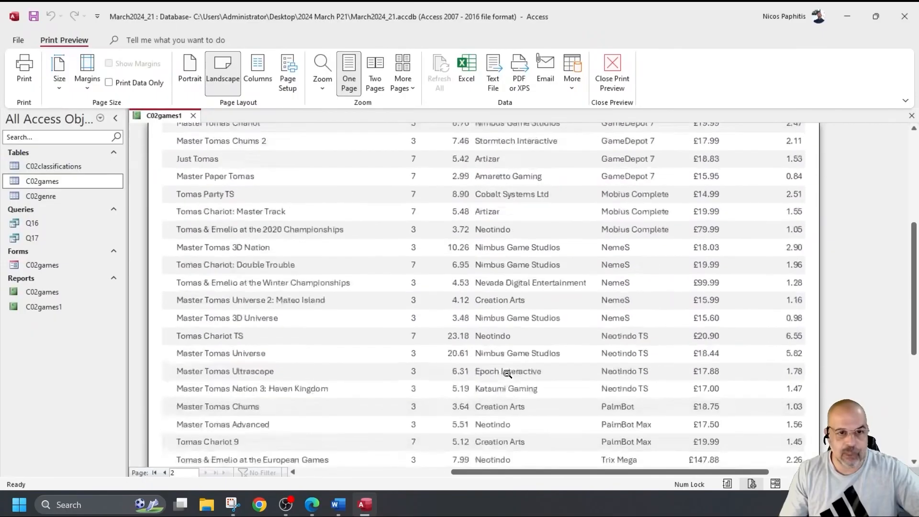
pyautogui.scroll(-7, 768, 211)
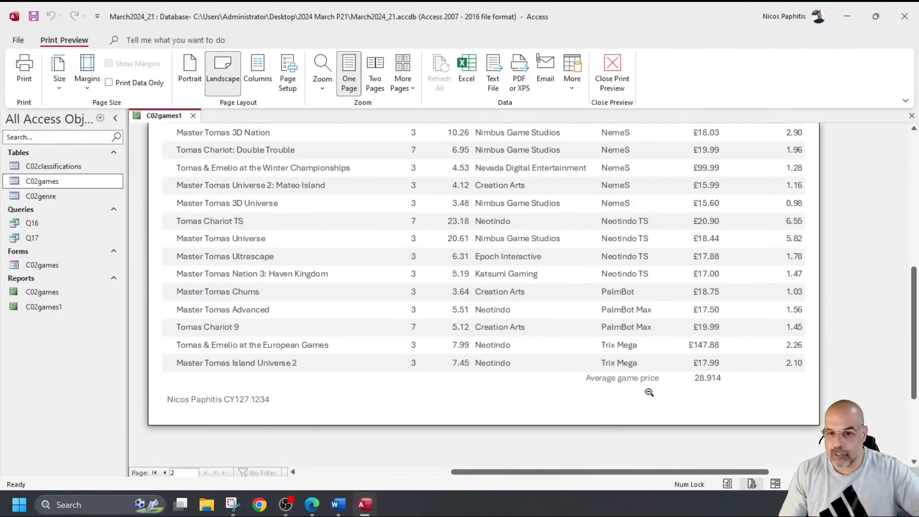
pyautogui.click(605, 381)
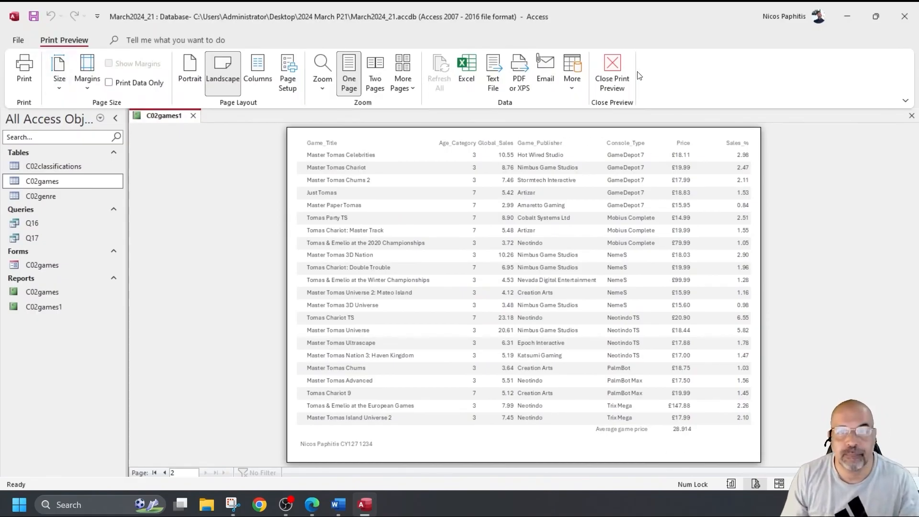
pyautogui.click(613, 72)
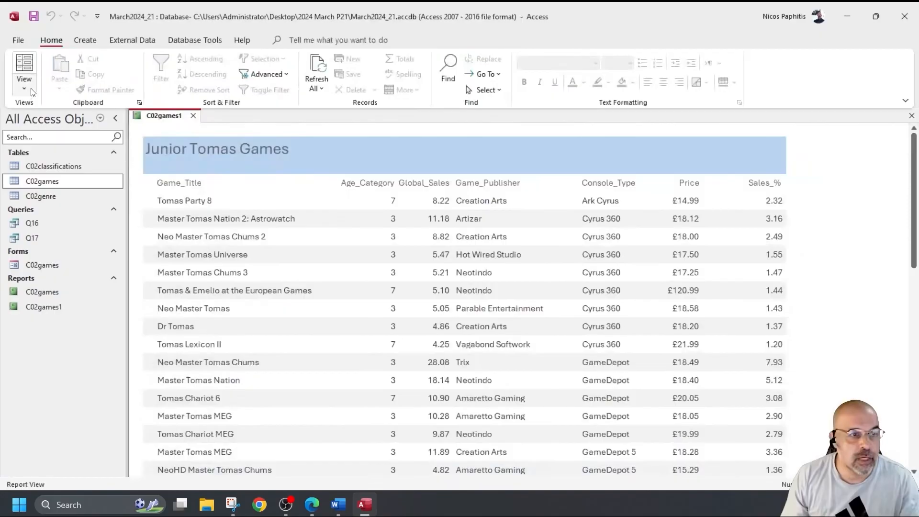
# Step: Format the =Avg([Price]) total as Fixed with 2 decimal places and view the report
pyautogui.click(24, 86)
pyautogui.click(44, 184)
pyautogui.rightClick(681, 289)
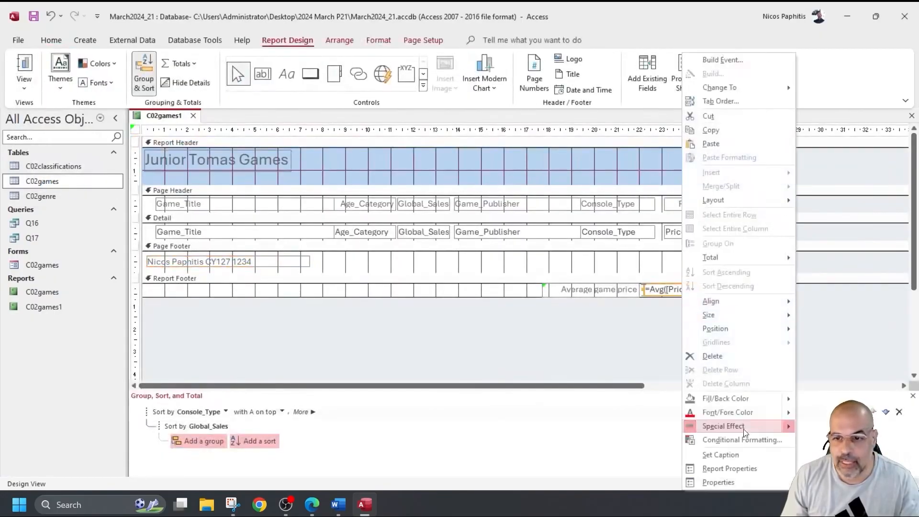
pyautogui.click(746, 482)
pyautogui.click(837, 192)
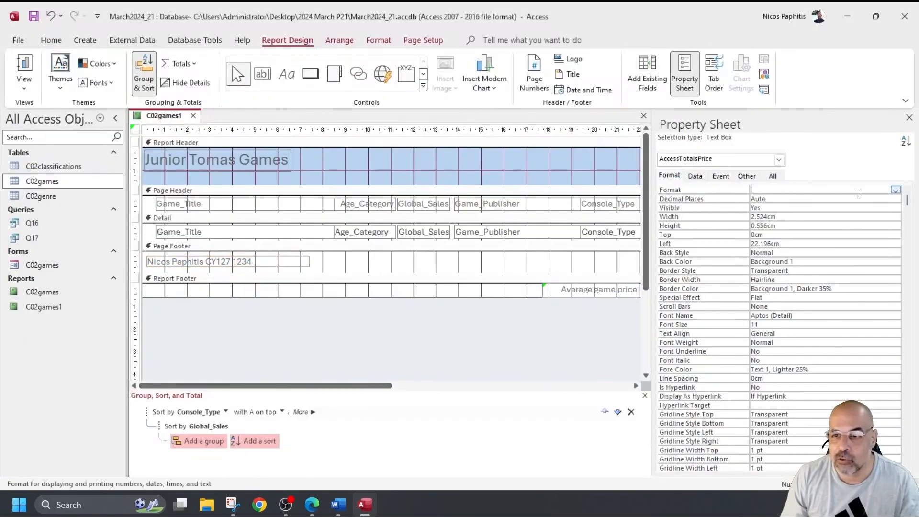
pyautogui.click(896, 190)
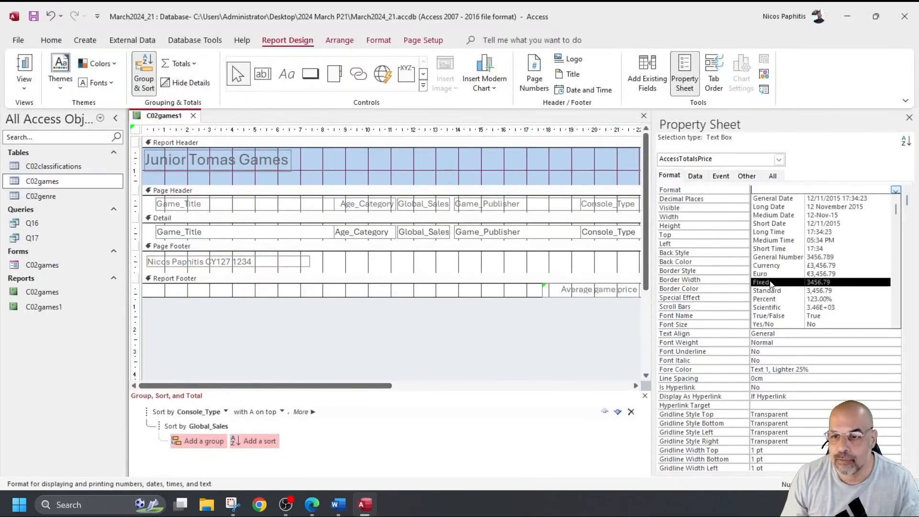
pyautogui.click(790, 278)
pyautogui.click(817, 199)
pyautogui.click(897, 200)
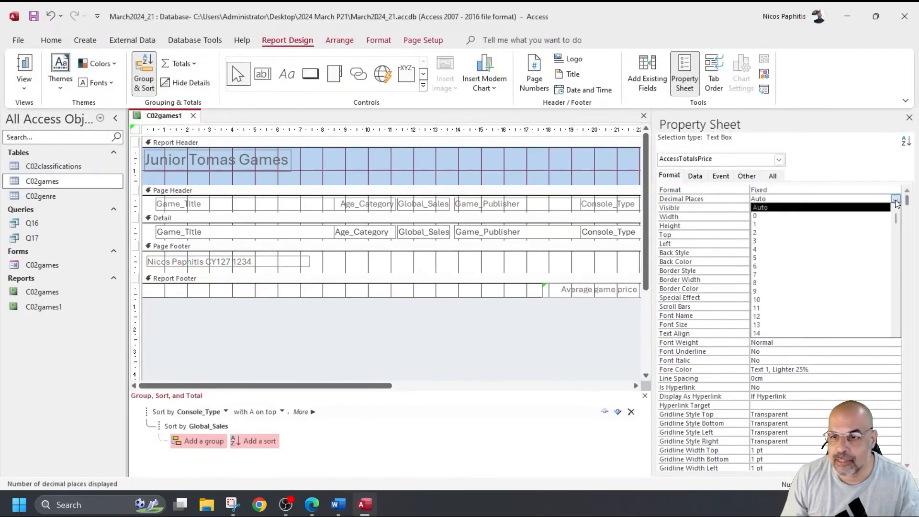
pyautogui.click(757, 233)
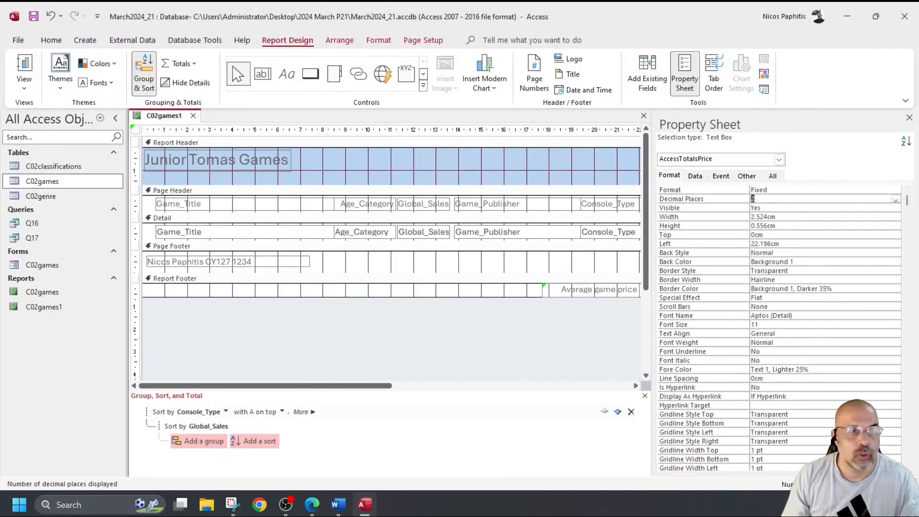
pyautogui.click(24, 67)
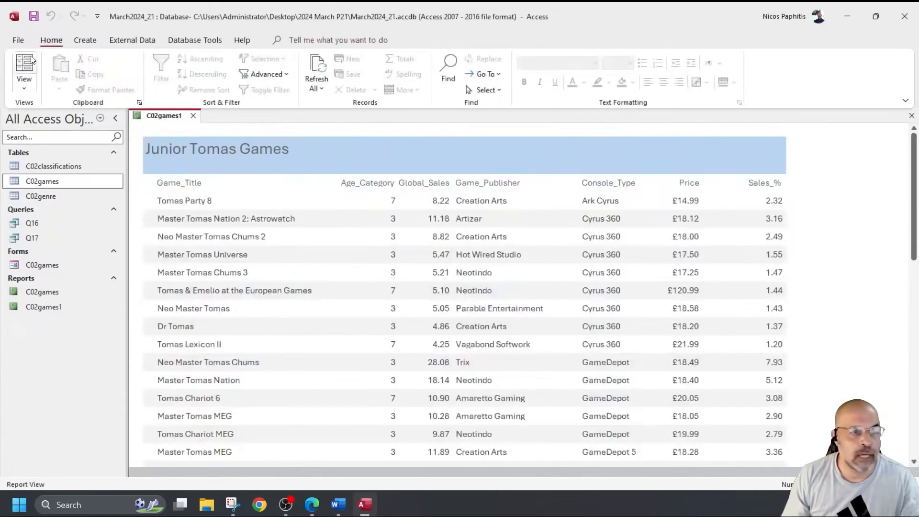
# Step: Check page 2 in Print Preview, where the average shows 28.91, then return to Design View
pyautogui.click(16, 42)
pyautogui.click(33, 223)
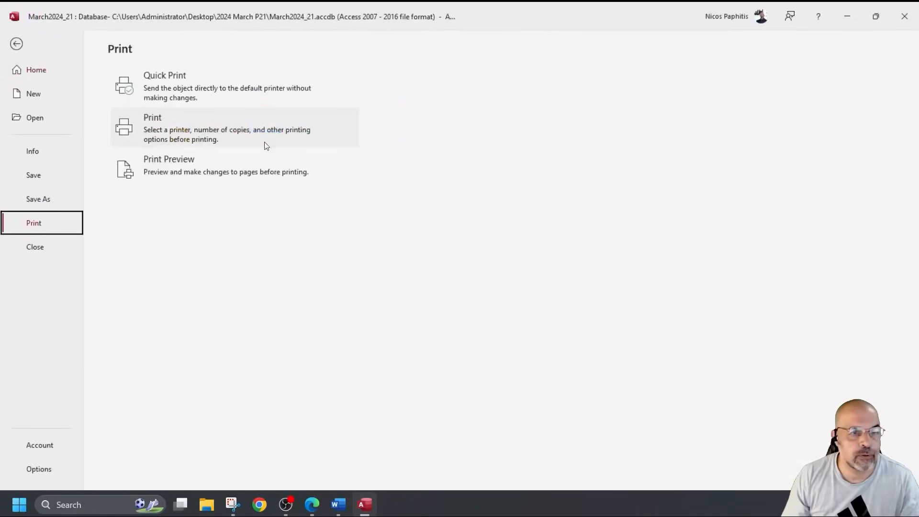
pyautogui.click(134, 168)
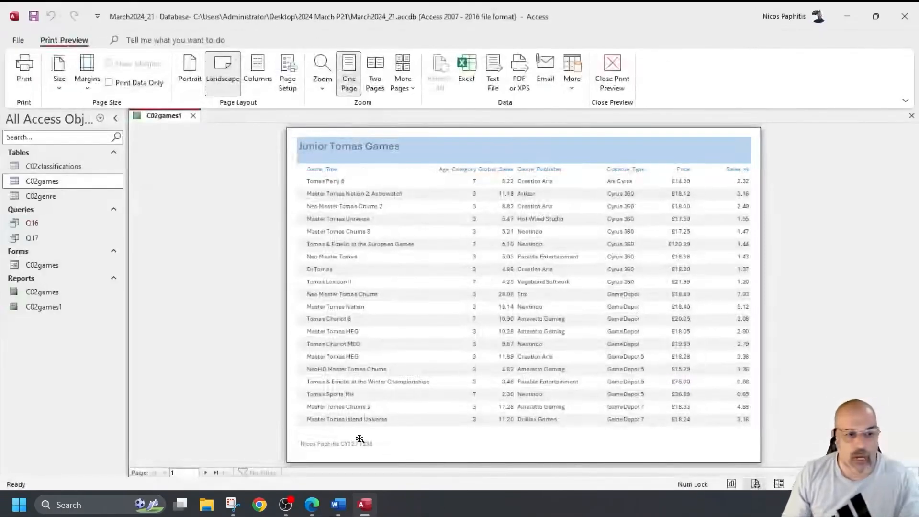
pyautogui.click(206, 473)
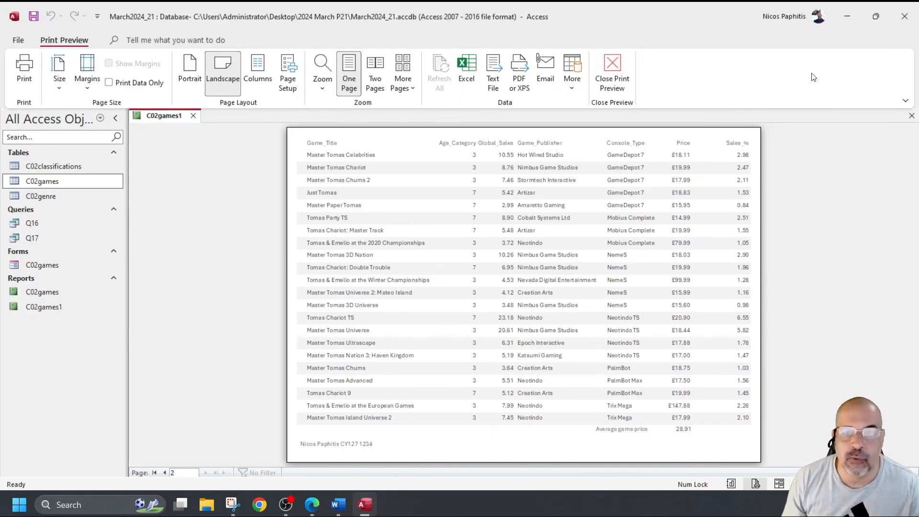
pyautogui.click(613, 72)
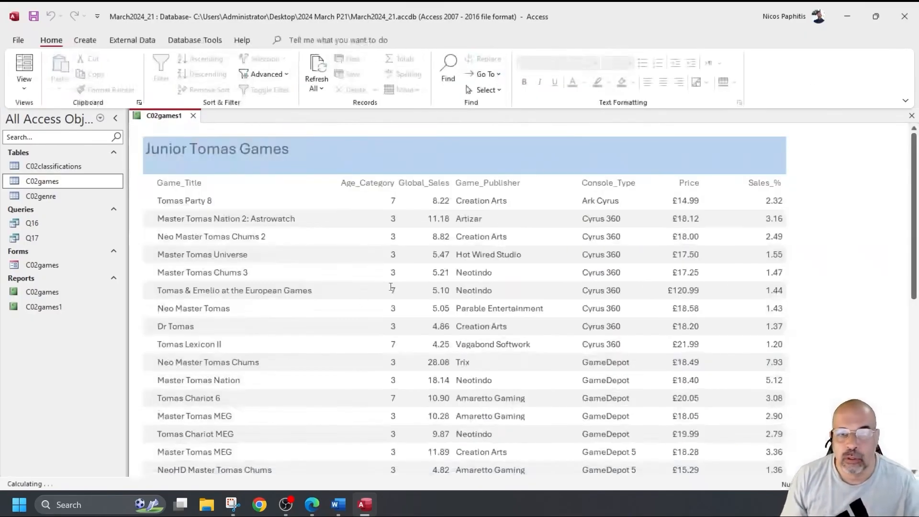
pyautogui.click(25, 85)
pyautogui.click(54, 185)
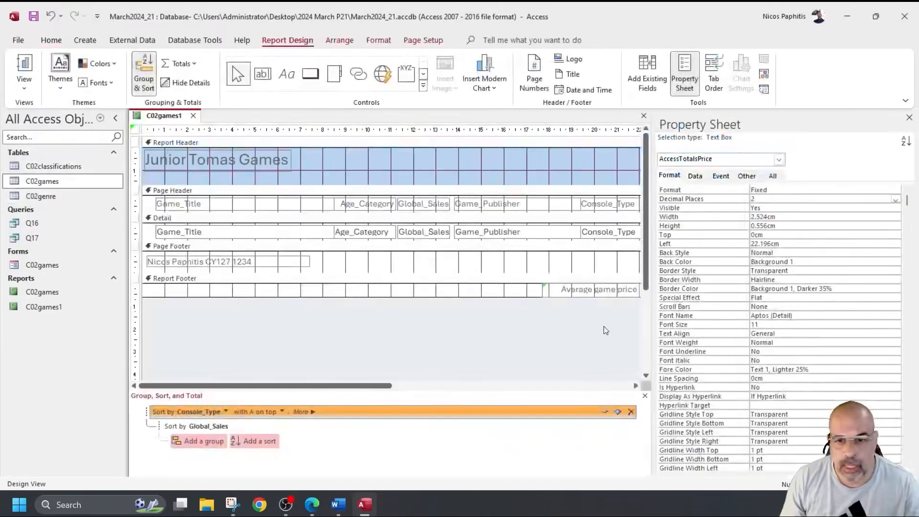
pyautogui.click(599, 291)
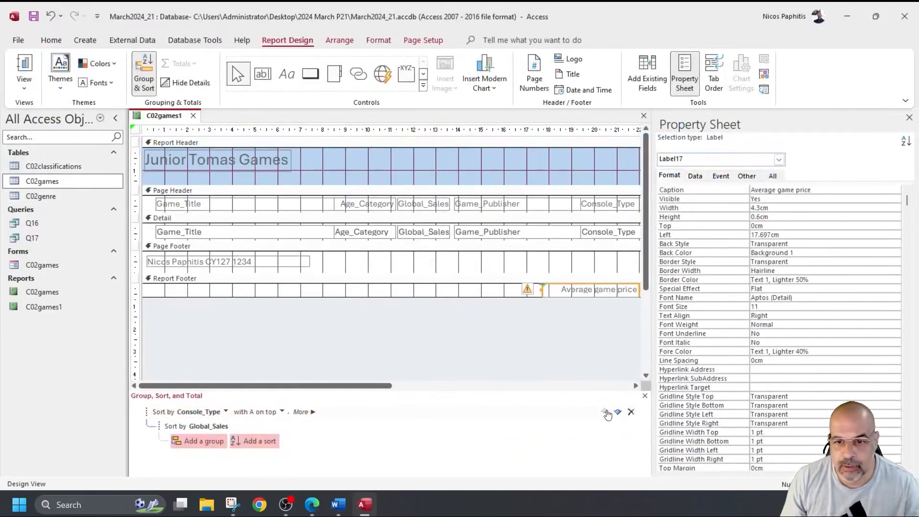
# Step: Change the =Avg([Price]) total's format from Fixed to Currency and view the report
pyautogui.hscroll(6, 631, 390)
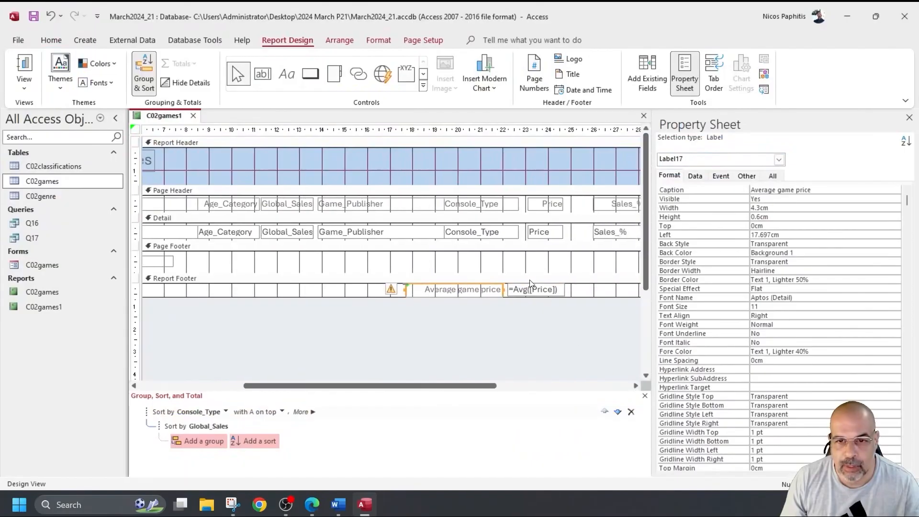
pyautogui.click(532, 293)
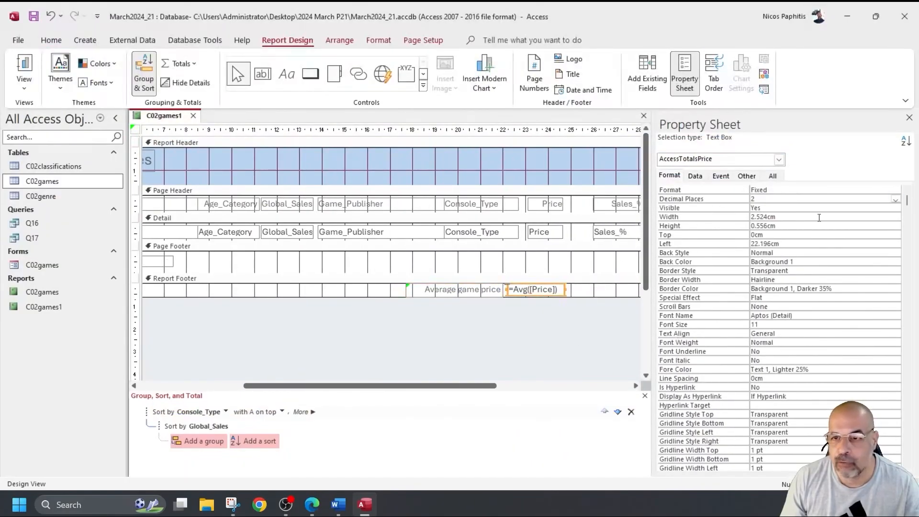
pyautogui.click(893, 190)
pyautogui.click(896, 191)
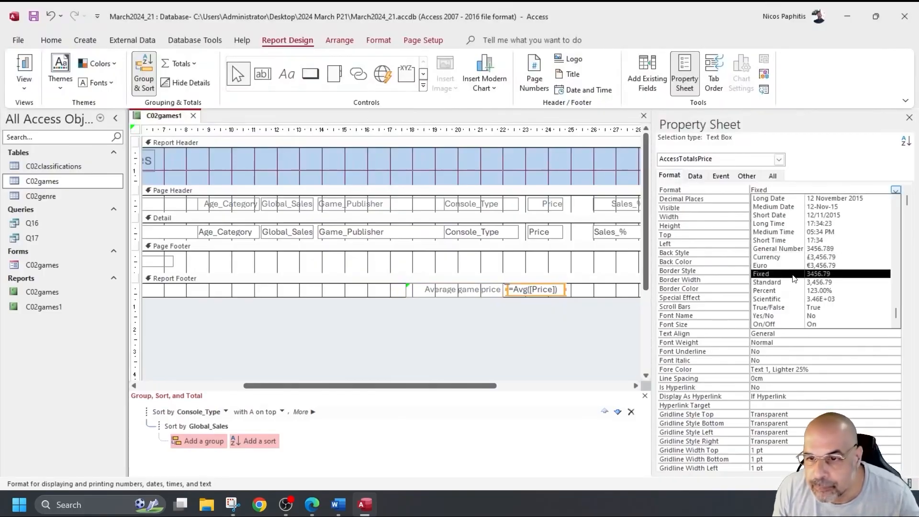
pyautogui.click(787, 257)
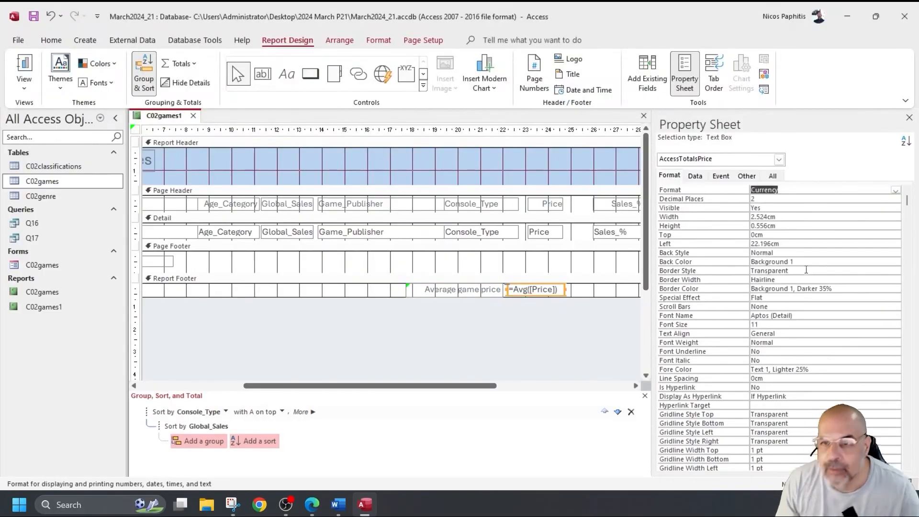
pyautogui.click(24, 67)
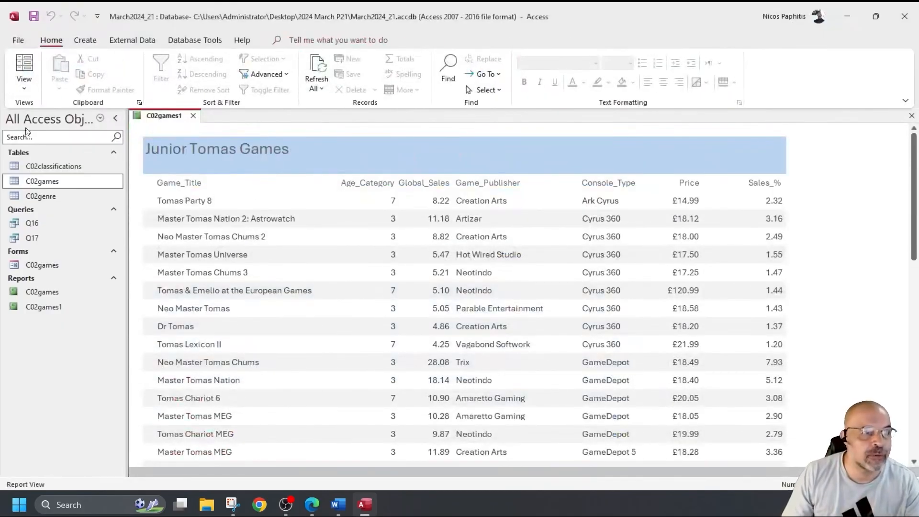
pyautogui.click(18, 40)
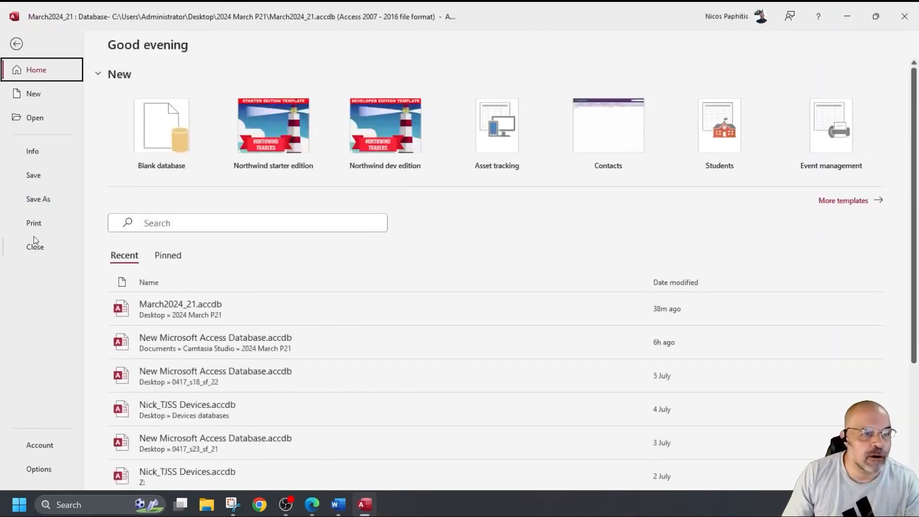
pyautogui.click(53, 224)
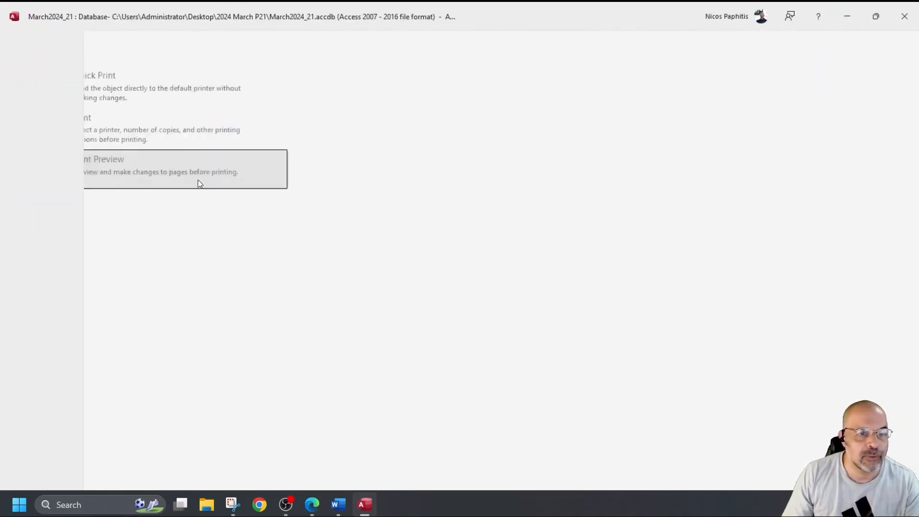
pyautogui.click(185, 177)
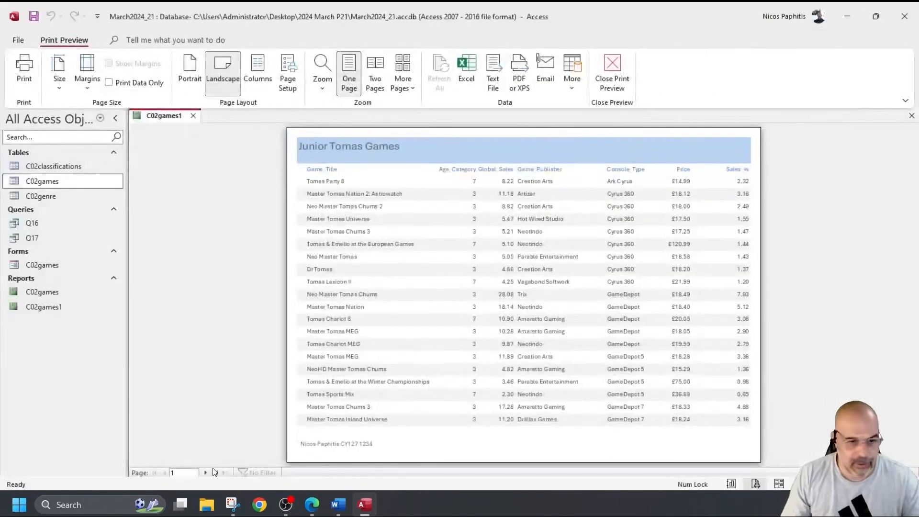
pyautogui.click(206, 474)
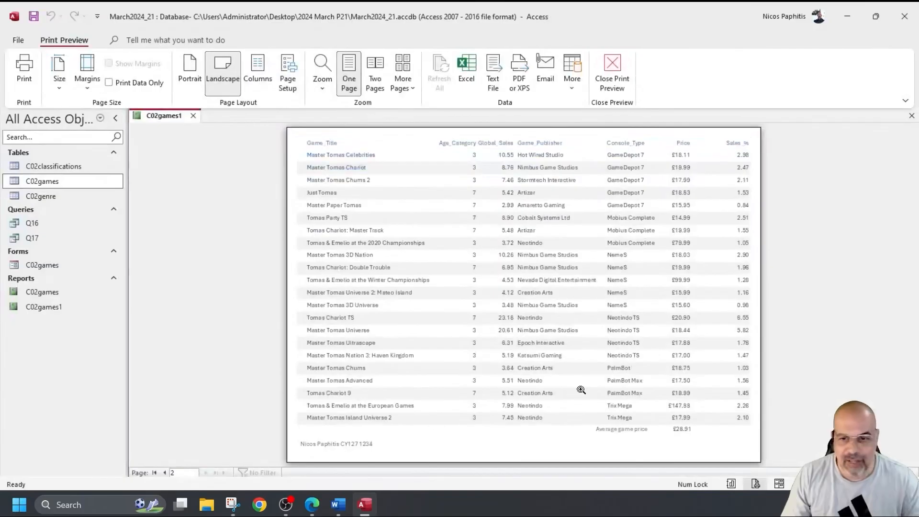
pyautogui.click(672, 439)
pyautogui.scroll(-1, 674, 438)
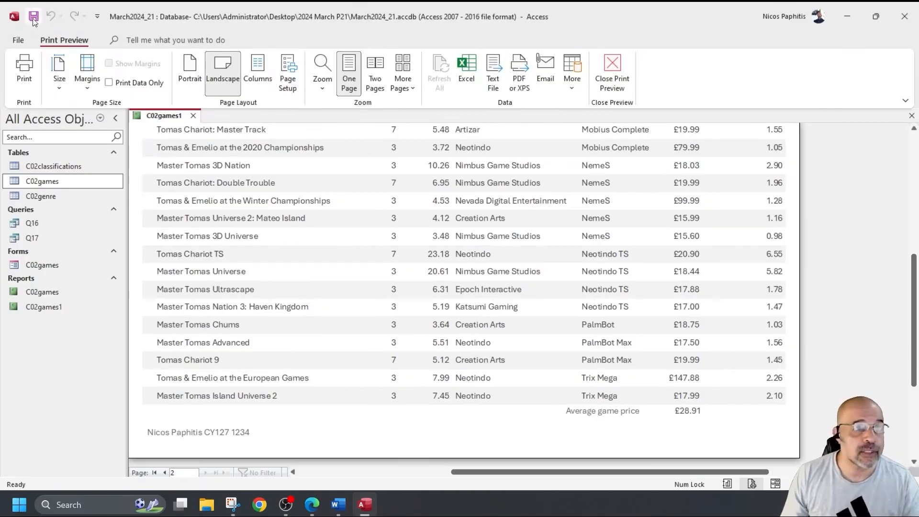
pyautogui.click(604, 82)
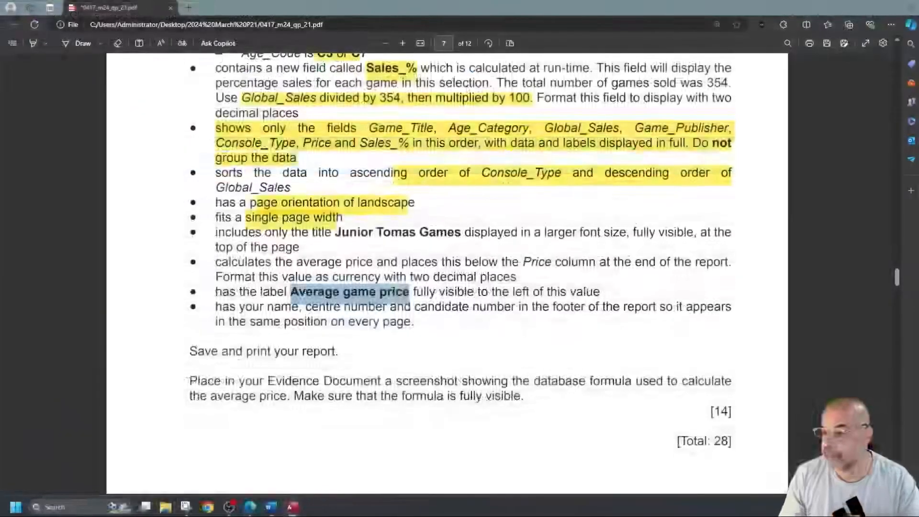
# Step: Highlight the formula-screenshot requirement in the question PDF, then put the Access report in Design View
pyautogui.scroll(-2, 346, 309)
pyautogui.scroll(-5, 344, 311)
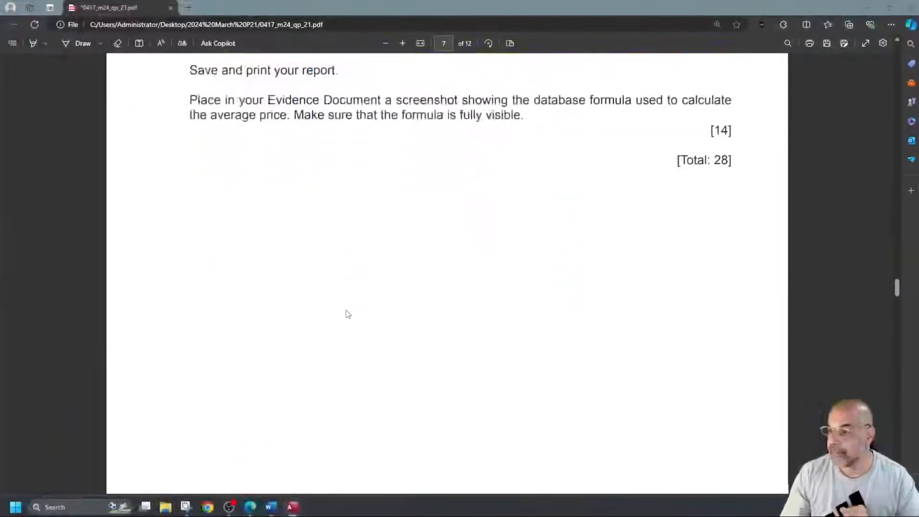
pyautogui.scroll(2, 345, 309)
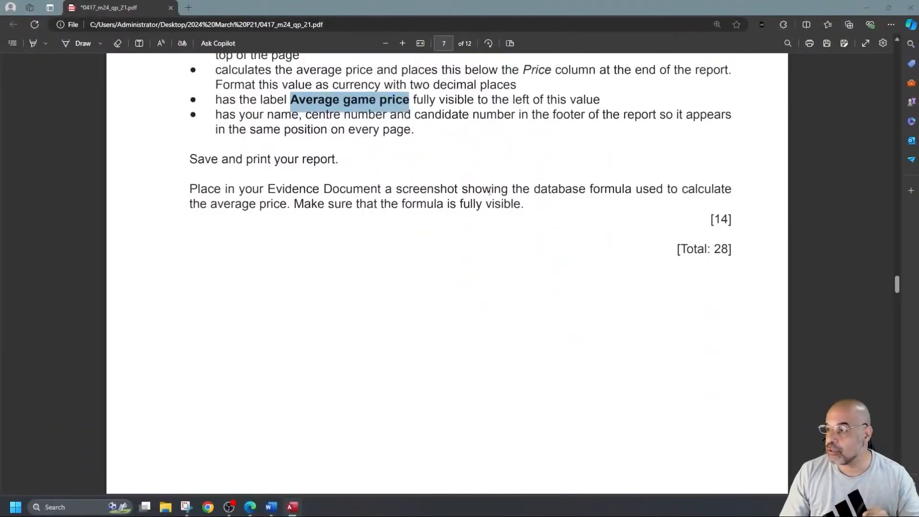
pyautogui.moveTo(602, 189); pyautogui.dragTo(714, 189)
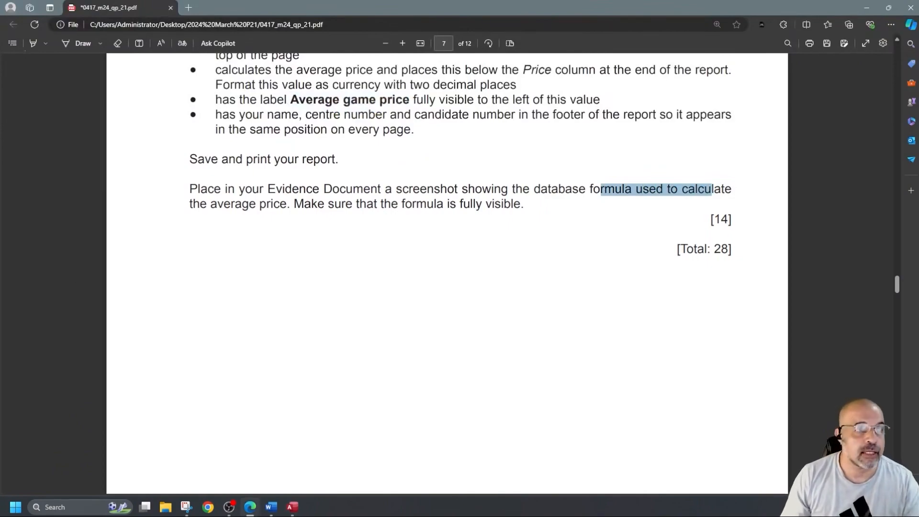
pyautogui.hotkey('alt', 'Tab')
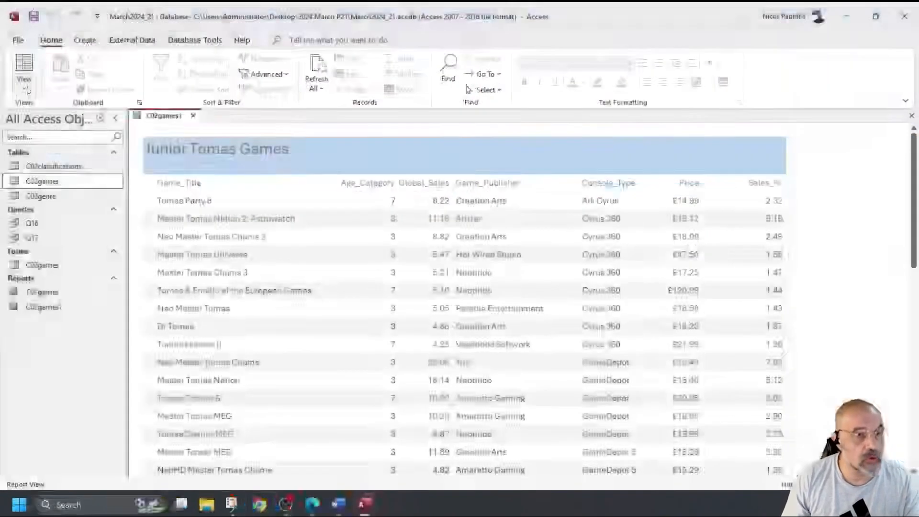
pyautogui.click(24, 85)
pyautogui.click(60, 186)
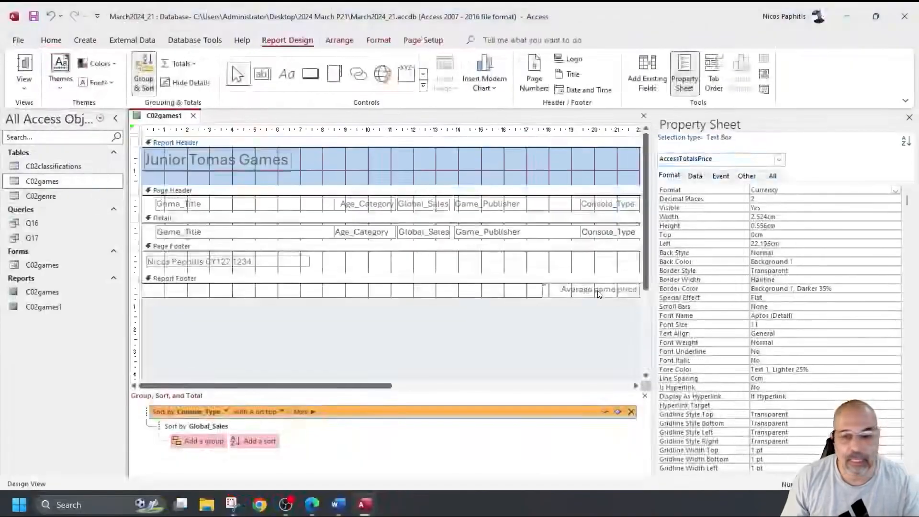
# Step: Snip the Average game price =Avg([Price]) box and bring up the Word evidence document
pyautogui.scroll(-1, 598, 295)
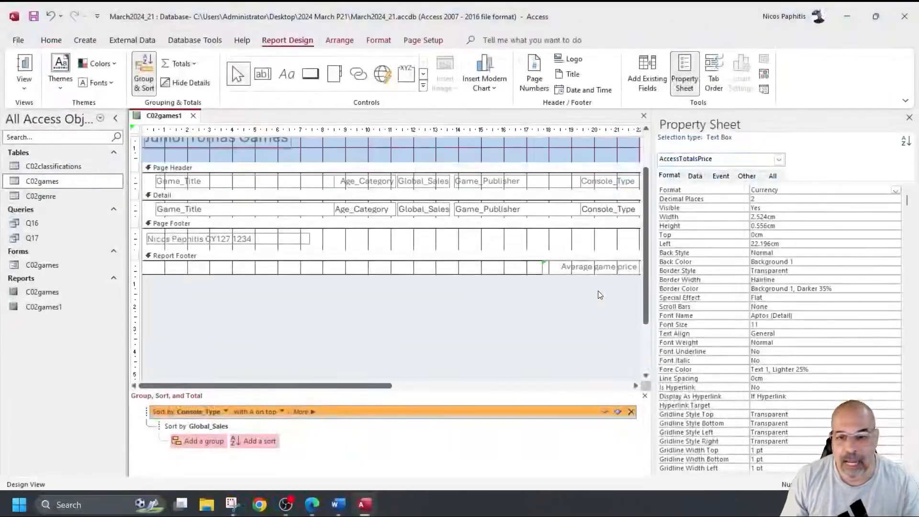
pyautogui.click(910, 118)
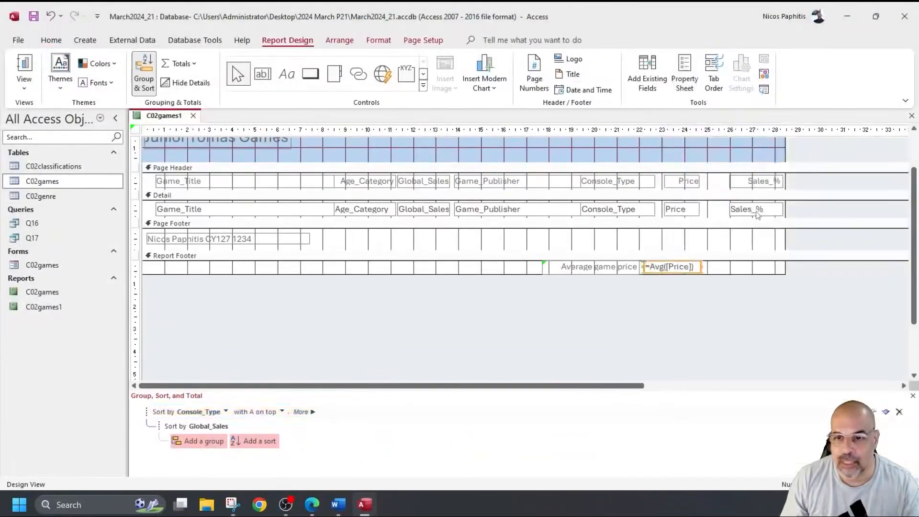
pyautogui.click(229, 508)
pyautogui.click(74, 20)
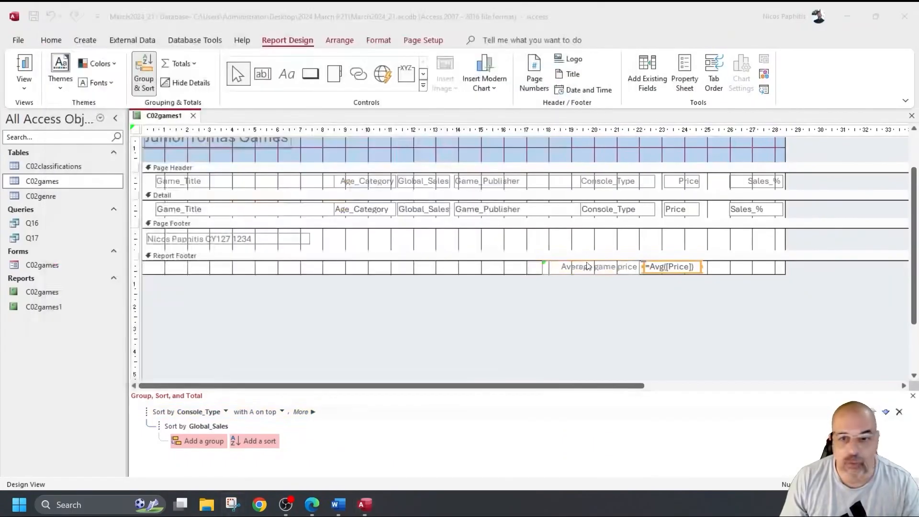
pyautogui.moveTo(533, 254); pyautogui.dragTo(718, 277)
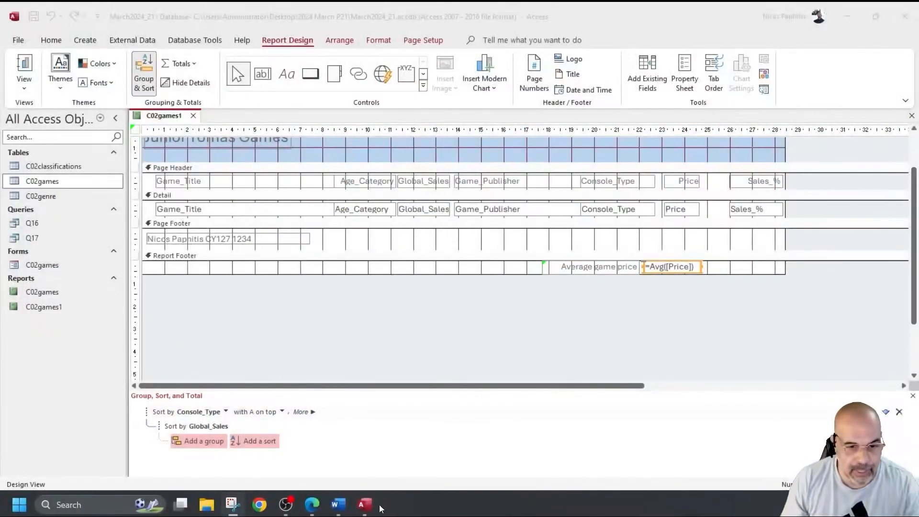
pyautogui.click(339, 504)
pyautogui.scroll(-3, 249, 330)
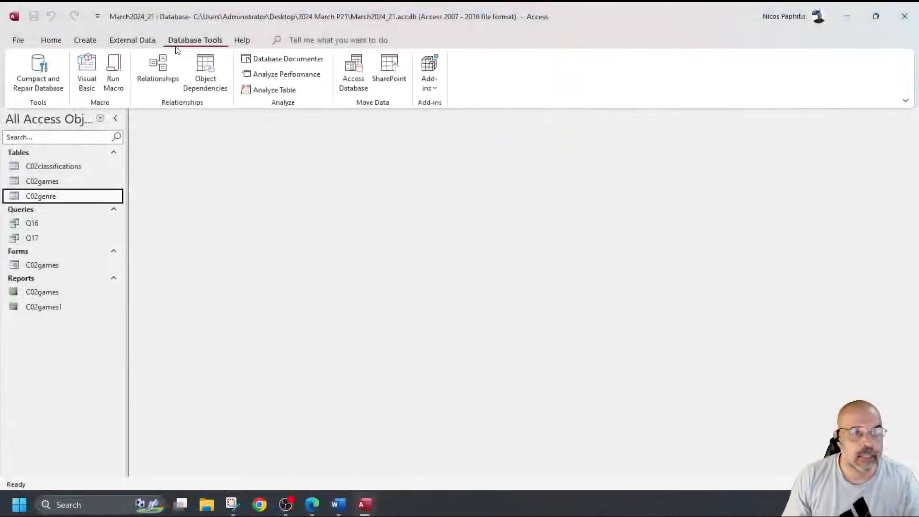
# Step: Show the relationships diagram with the C02genre–C02games Gen_Code details moved below the tables
pyautogui.click(158, 71)
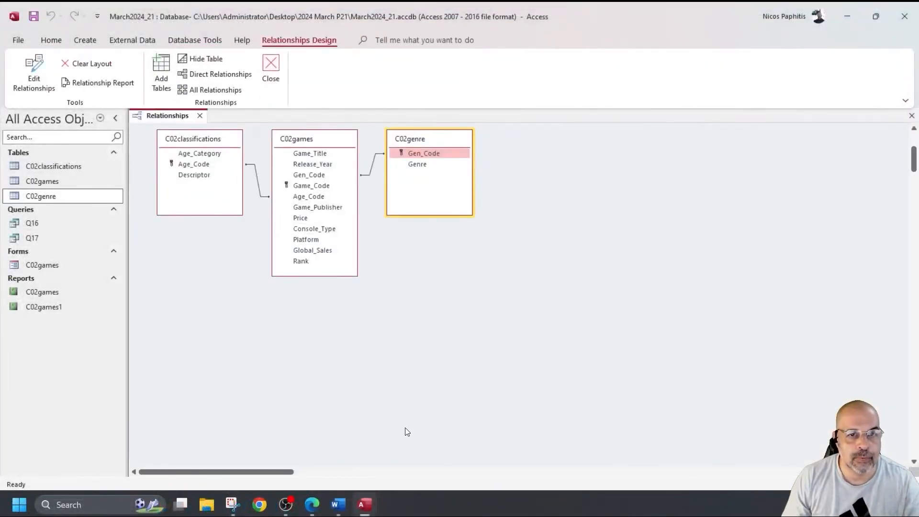
pyautogui.doubleClick(373, 172)
pyautogui.moveTo(425, 113); pyautogui.dragTo(413, 240)
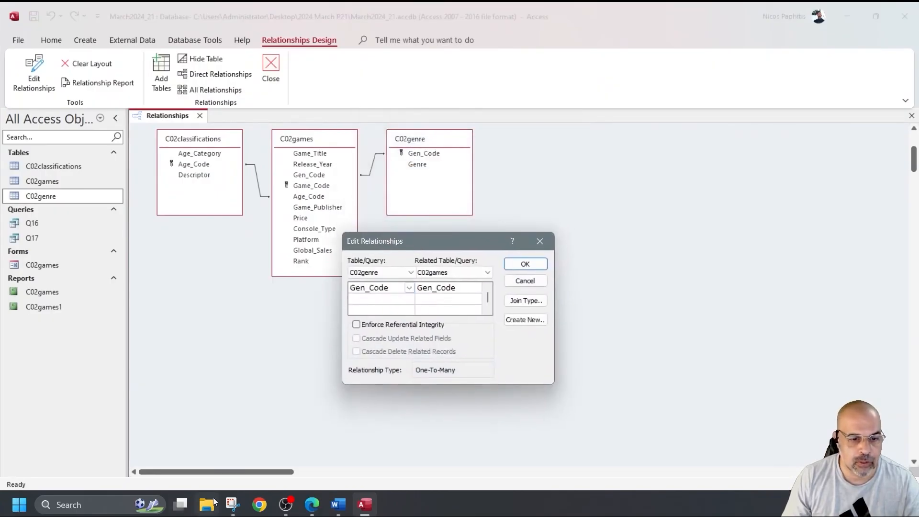
# Step: Snip the relationships diagram together with its Gen_Code relationship details
pyautogui.click(233, 505)
pyautogui.click(162, 23)
pyautogui.moveTo(127, 108); pyautogui.dragTo(563, 390)
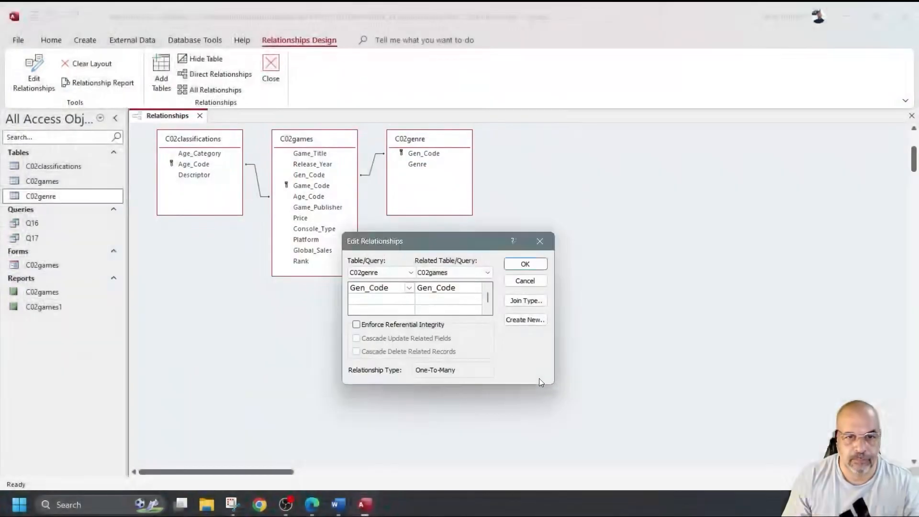
pyautogui.click(338, 507)
pyautogui.scroll(-3, 309, 403)
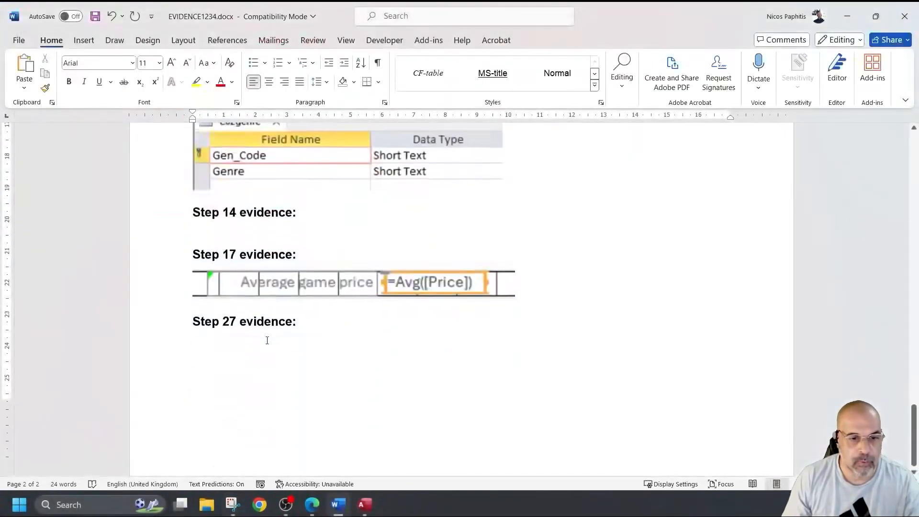
# Step: Push the Step 14 evidence heading onto a new page with blank lines
pyautogui.click(188, 199)
pyautogui.press('Return')
pyautogui.press('Return')
pyautogui.press('Return')
pyautogui.press('Return')
pyautogui.press('Return')
pyautogui.press('Return')
pyautogui.press('Return')
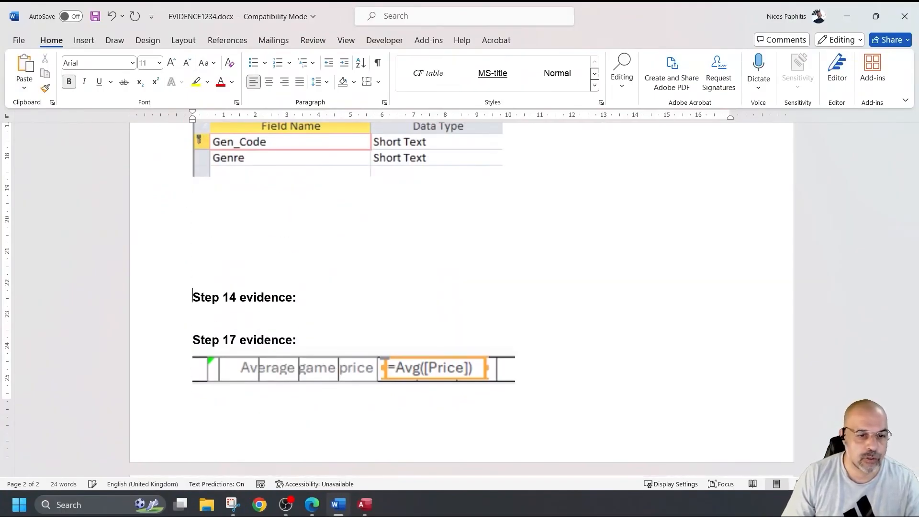
pyautogui.press('Return')
pyautogui.press('Return')
pyautogui.press('Return')
pyautogui.press('Return')
pyautogui.press('Return')
pyautogui.press('Return')
pyautogui.press('Return')
pyautogui.scroll(-3, 219, 169)
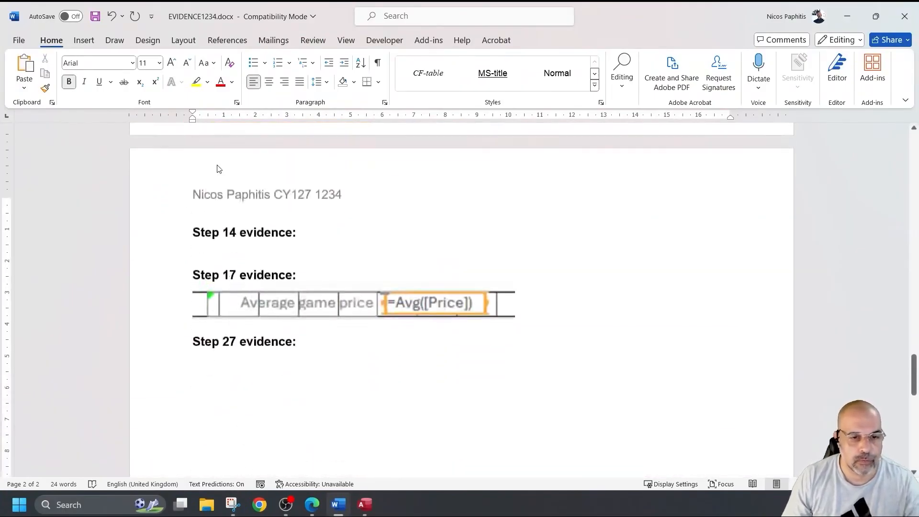
pyautogui.press('Return')
# Step: Paste the relationships snip under Step 14, shrink it, and add a blank line after it
pyautogui.click(226, 234)
pyautogui.hotkey('ctrl', 'v')
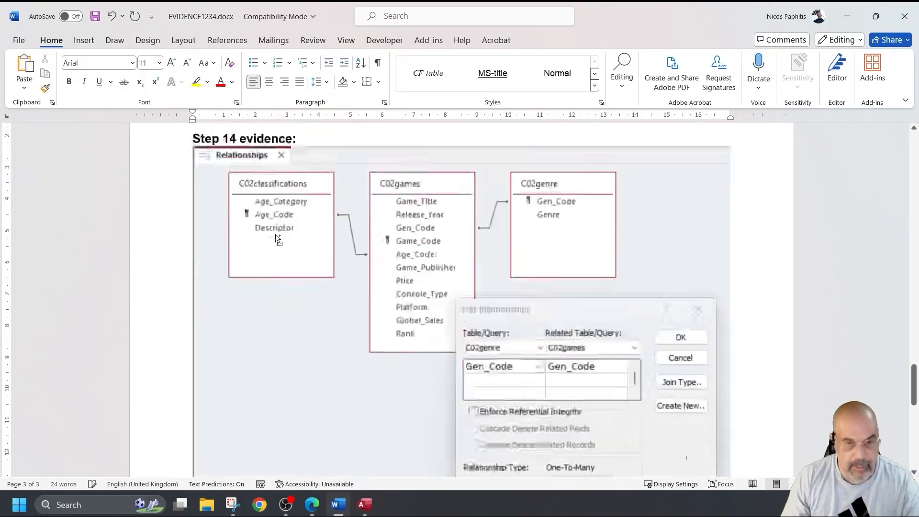
pyautogui.moveTo(730, 451); pyautogui.dragTo(558, 283)
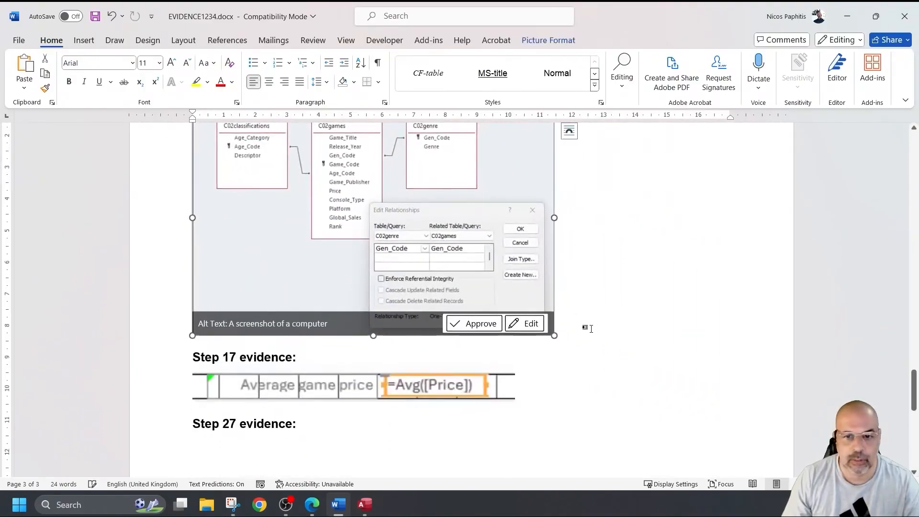
pyautogui.click(589, 327)
pyautogui.press('Return')
pyautogui.press('Return')
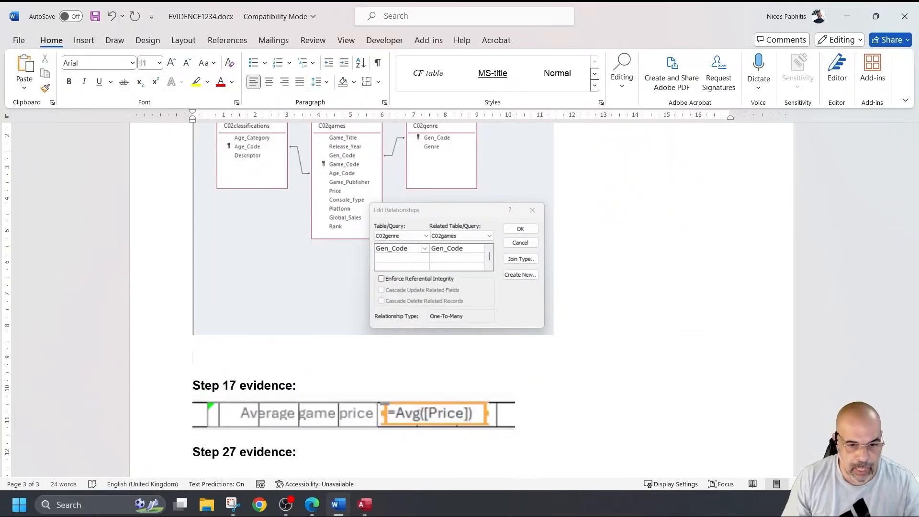
pyautogui.click(365, 504)
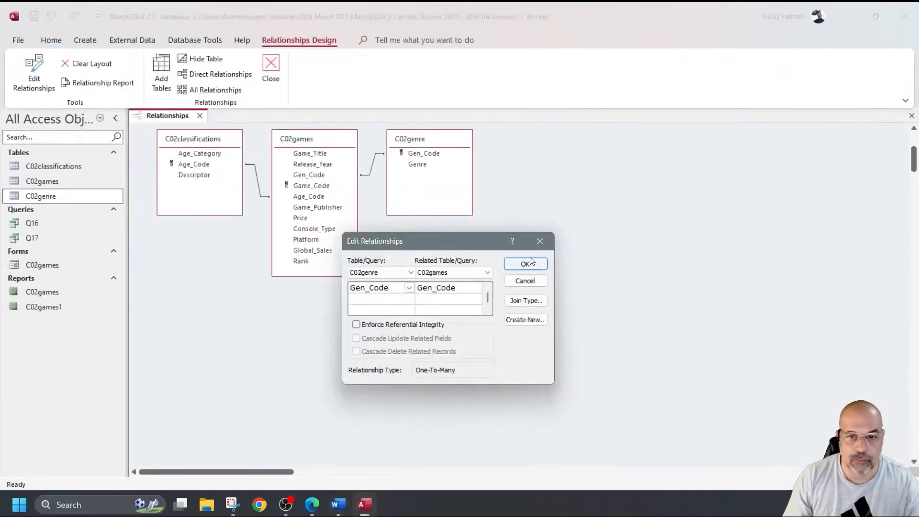
# Step: Replace the Gen_Code details with the C02classifications–C02games Age_Code relationship details at lower left
pyautogui.click(540, 243)
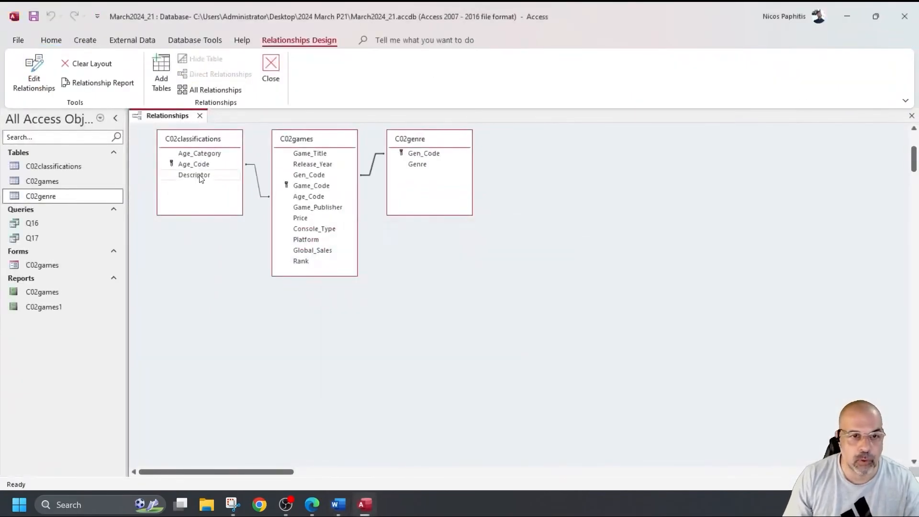
pyautogui.doubleClick(257, 180)
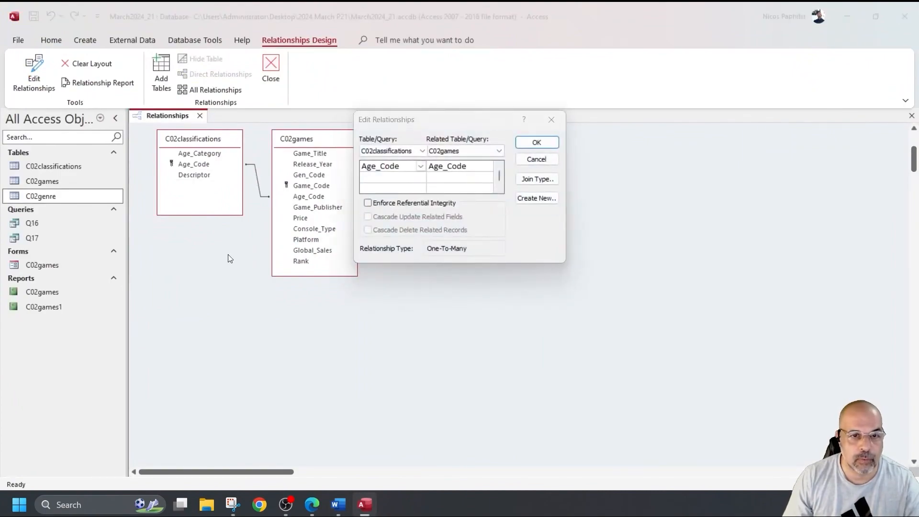
pyautogui.moveTo(445, 120); pyautogui.dragTo(246, 283)
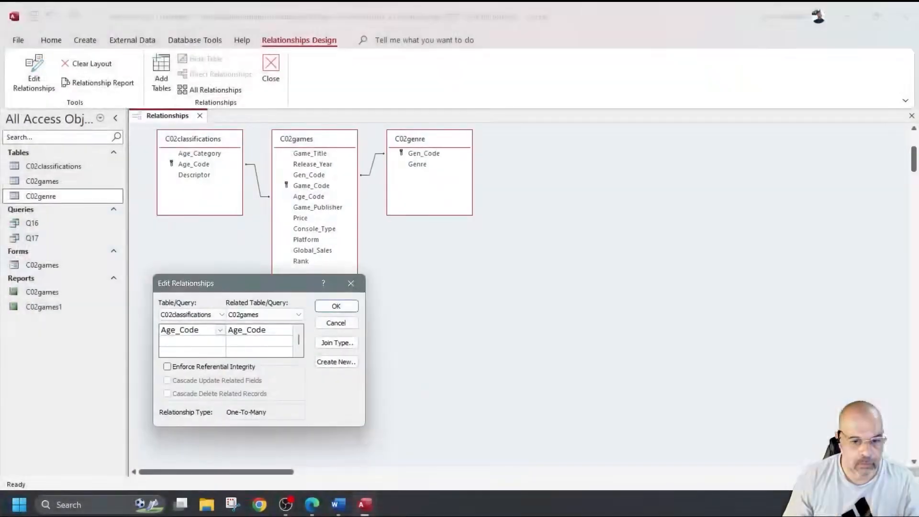
pyautogui.click(338, 504)
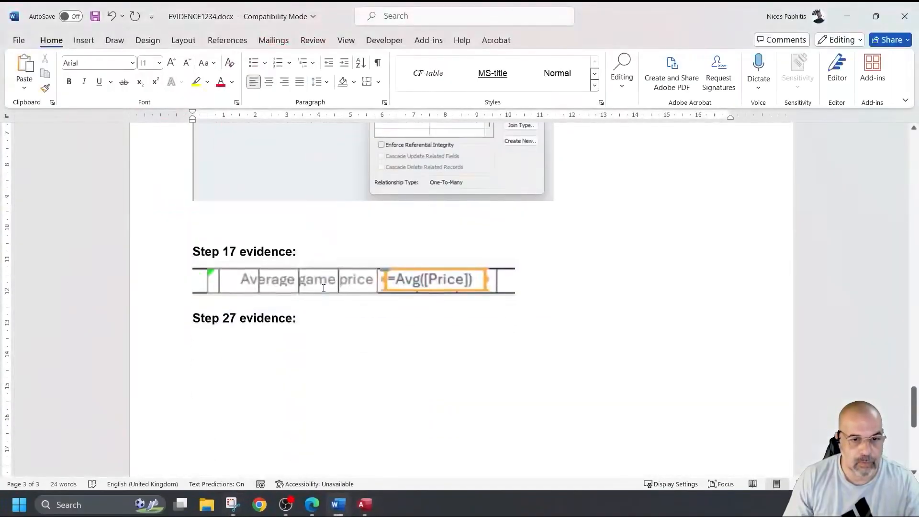
# Step: Paste the Age_Code relationship snip under the first Step 14 image and shrink it
pyautogui.scroll(1, 332, 270)
pyautogui.hotkey('ctrl', 'v')
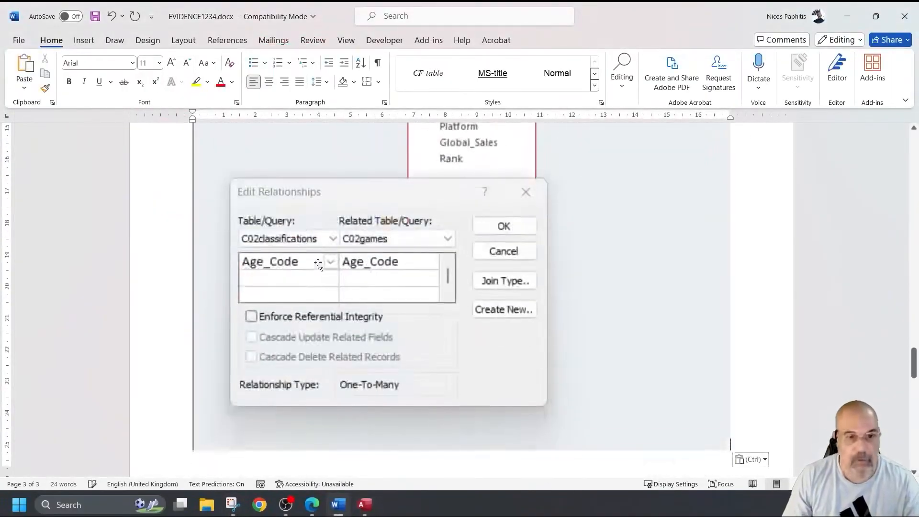
pyautogui.moveTo(736, 454); pyautogui.dragTo(574, 301)
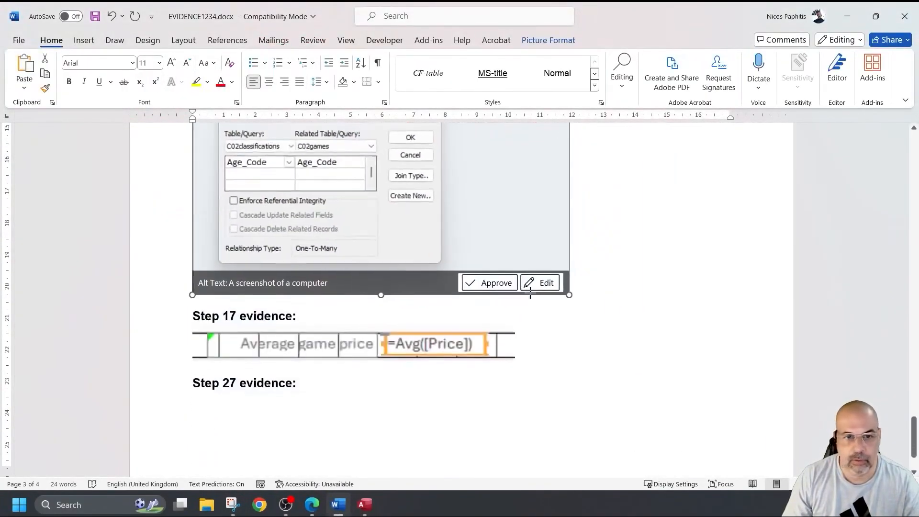
pyautogui.scroll(5, 243, 382)
pyautogui.scroll(-5, 243, 382)
pyautogui.click(474, 397)
# Step: Save EVIDENCE1234.docx with the cursor placed under Step 27 evidence
pyautogui.scroll(-3, 456, 368)
pyautogui.click(322, 363)
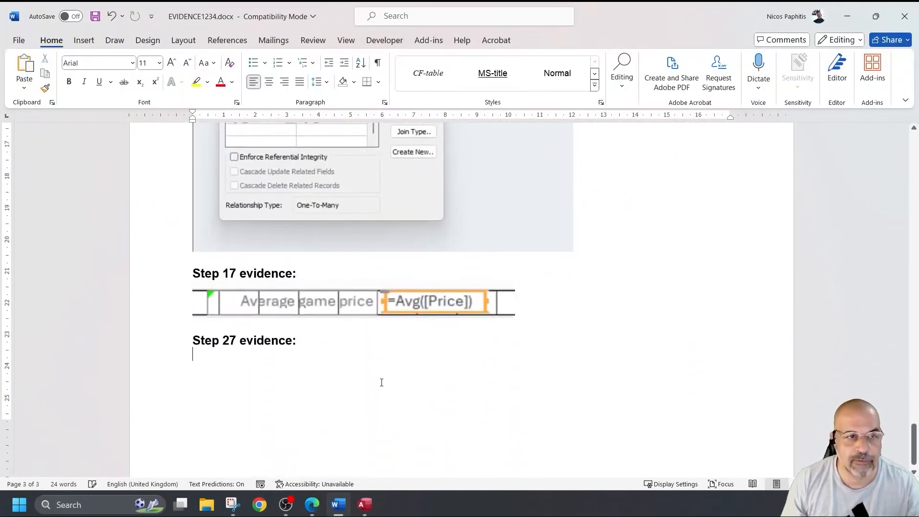
pyautogui.click(96, 13)
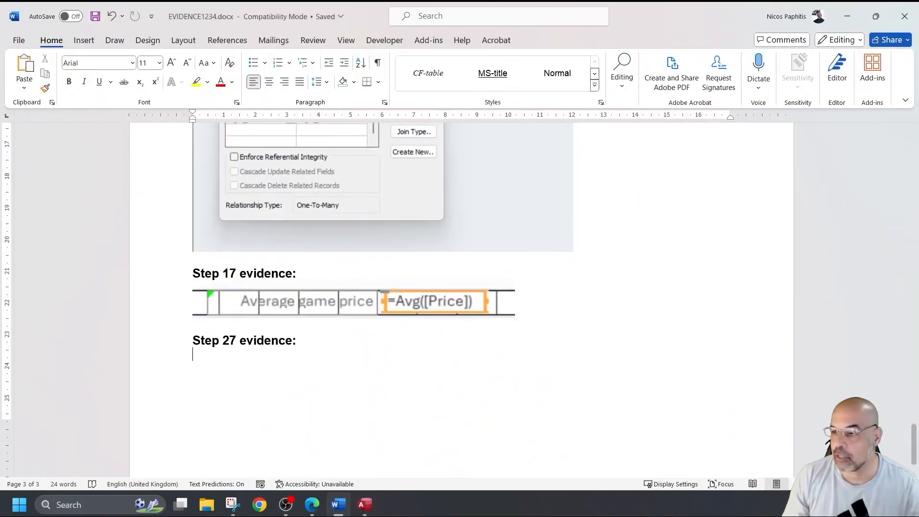